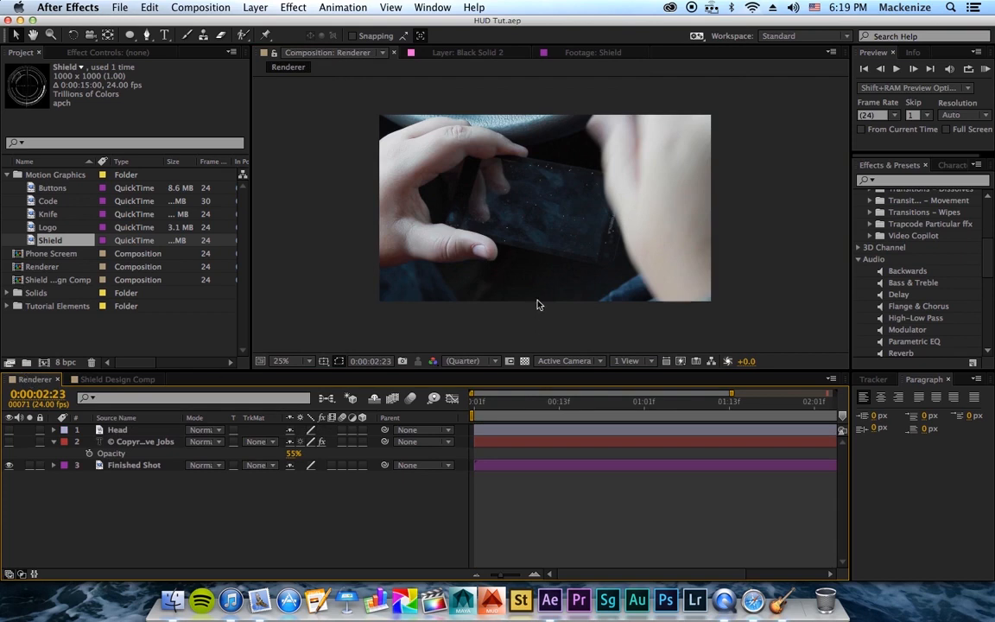
- Show the upper Head title layer over the shot at 0:00:00:09, examine the overlay and hide the layer again
click(502, 402)
click(529, 413)
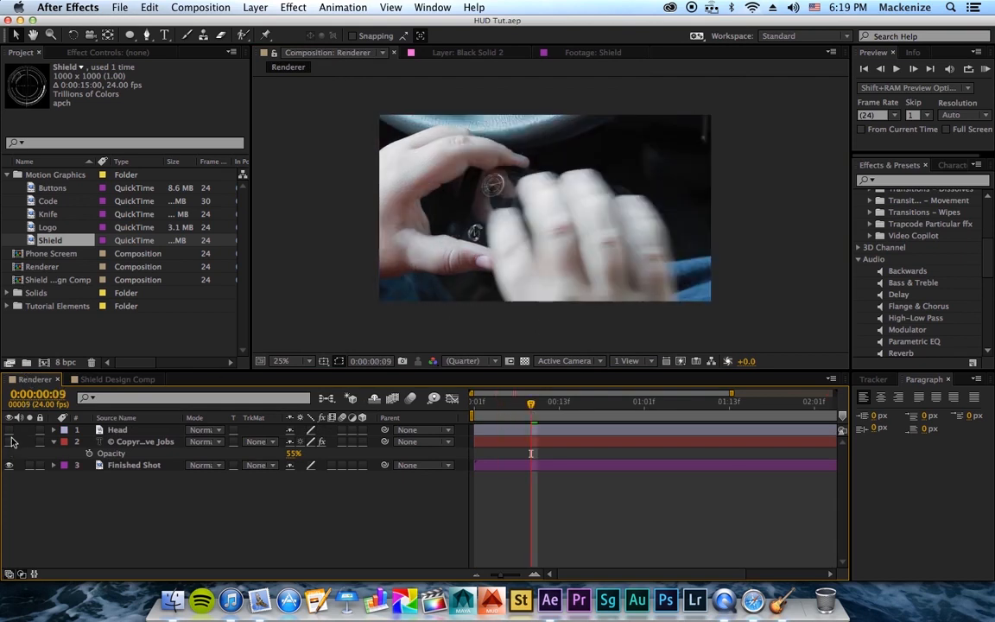
click(8, 430)
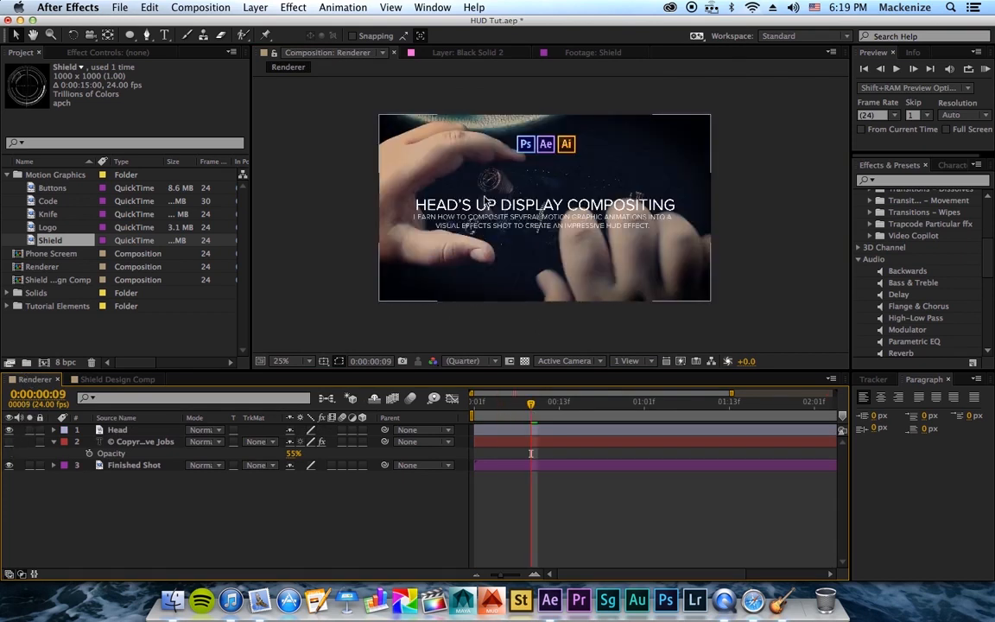
scroll(566, 209, up, 3)
drag(455, 163, 521, 221)
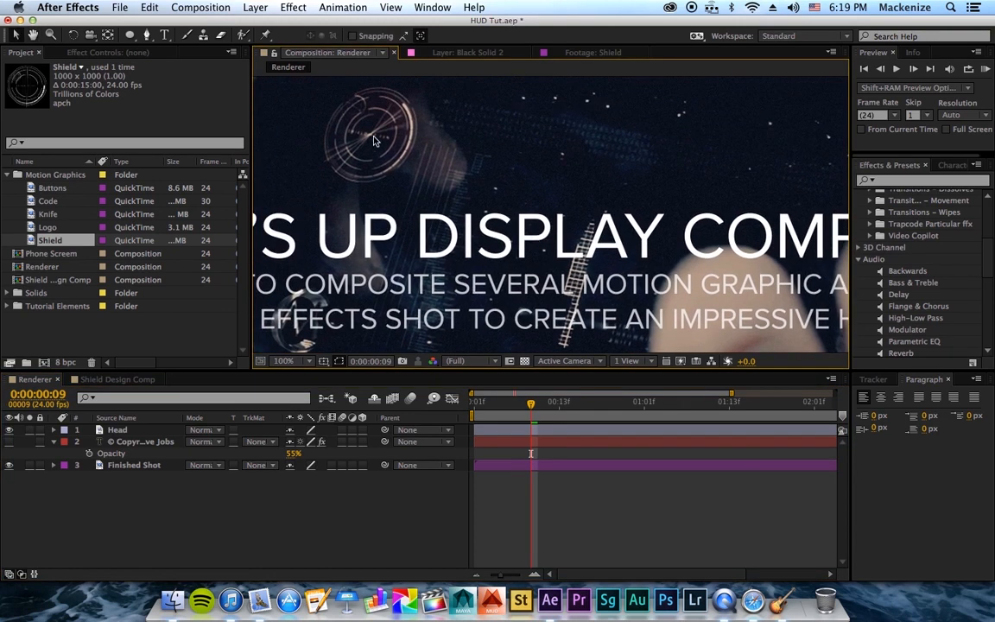
scroll(345, 291, down, 1)
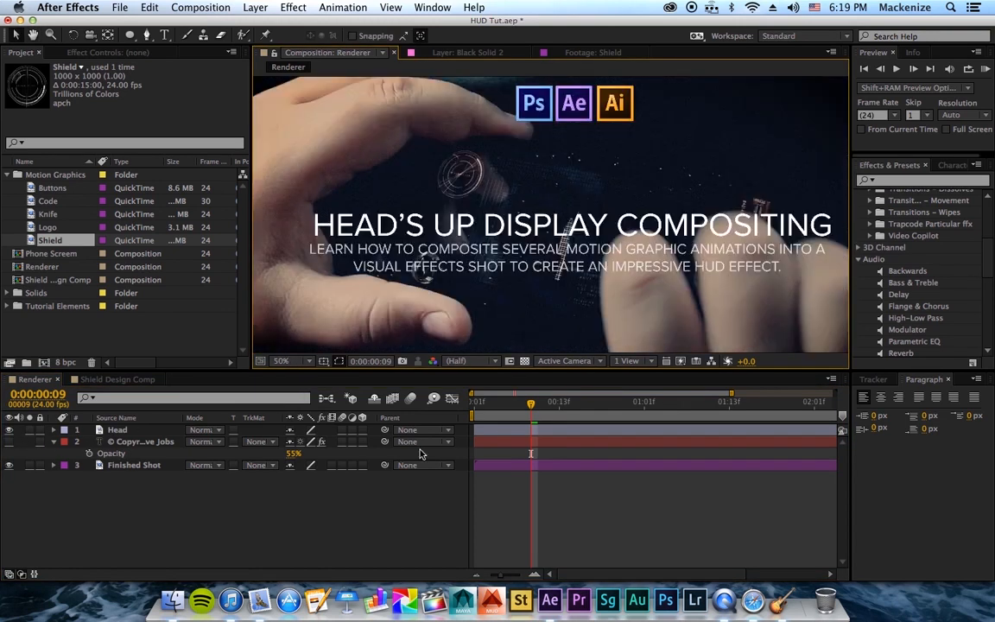
click(8, 430)
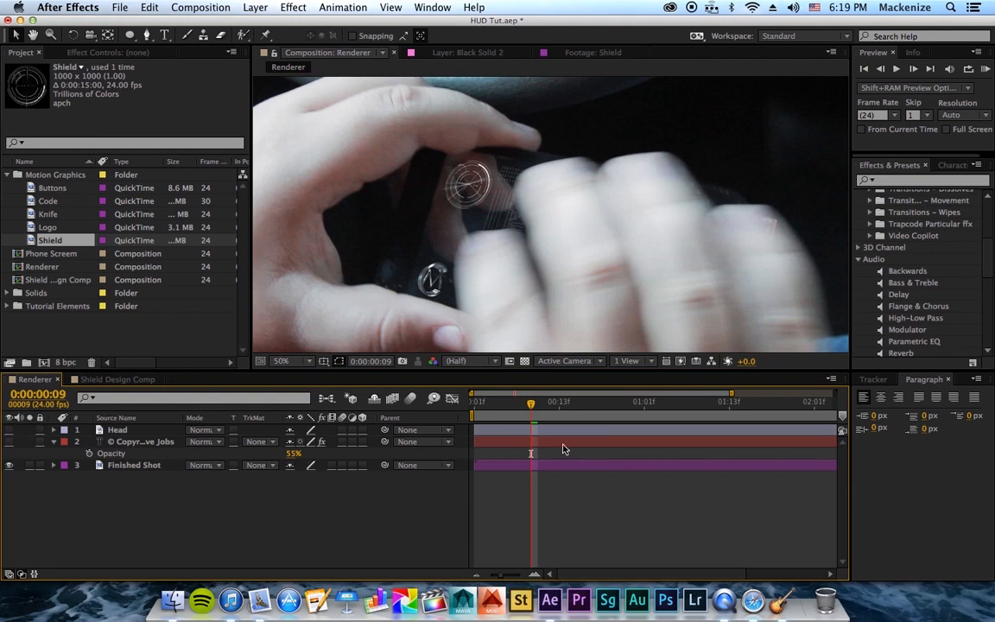
- Examine the HUD graphics composited on the phone screen at 0:00:01:01, close up and at 33.3% magnification
drag(561, 402, 644, 416)
scroll(506, 234, up, 1)
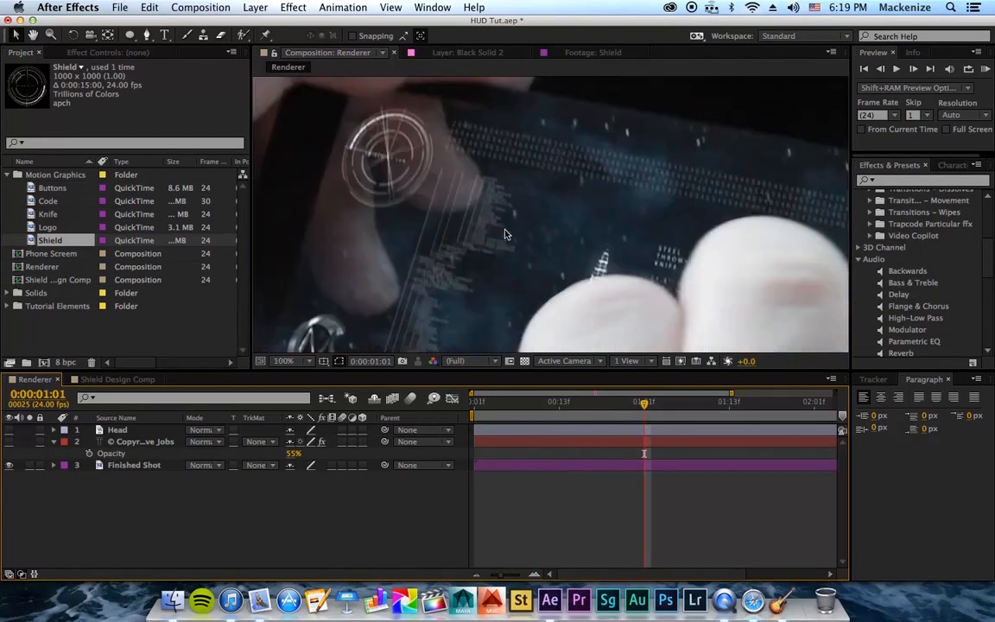
scroll(507, 234, up, 1)
drag(396, 190, 539, 212)
scroll(424, 242, down, 1)
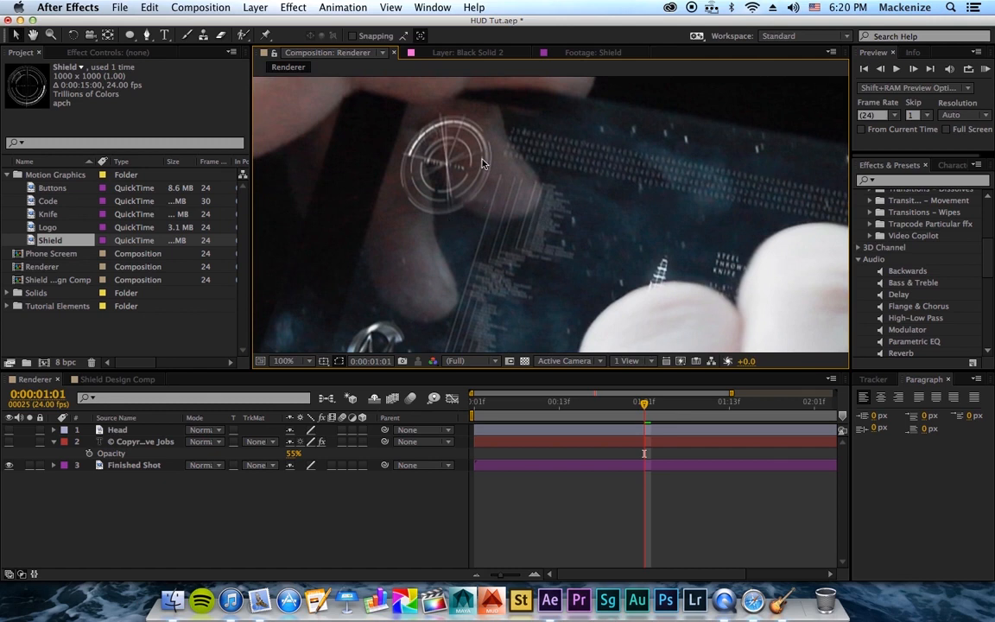
drag(659, 234, 643, 151)
drag(716, 164, 655, 213)
scroll(560, 187, down, 1)
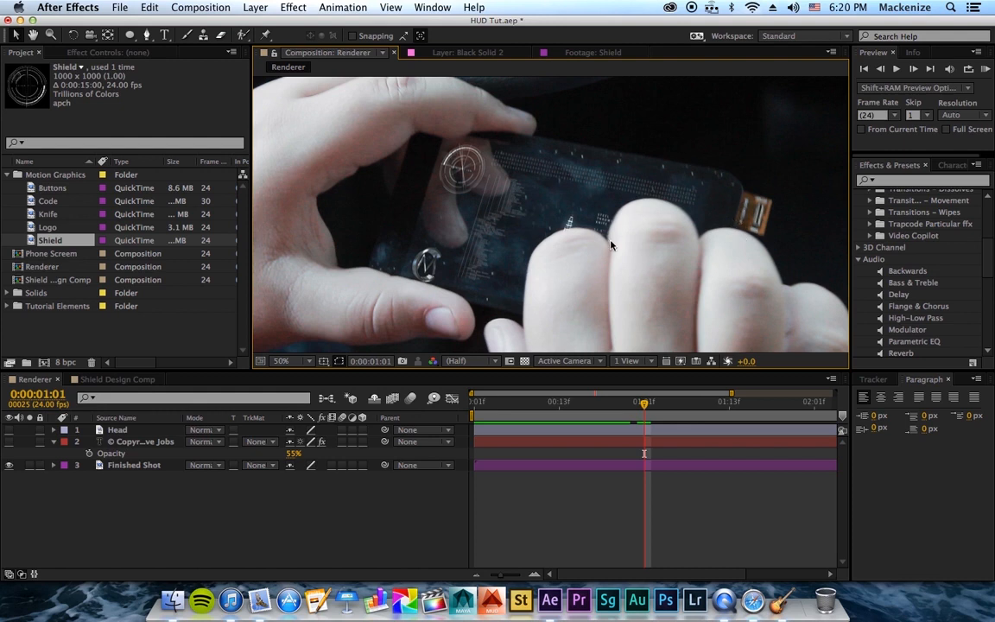
scroll(610, 246, up, 1)
scroll(608, 181, down, 4)
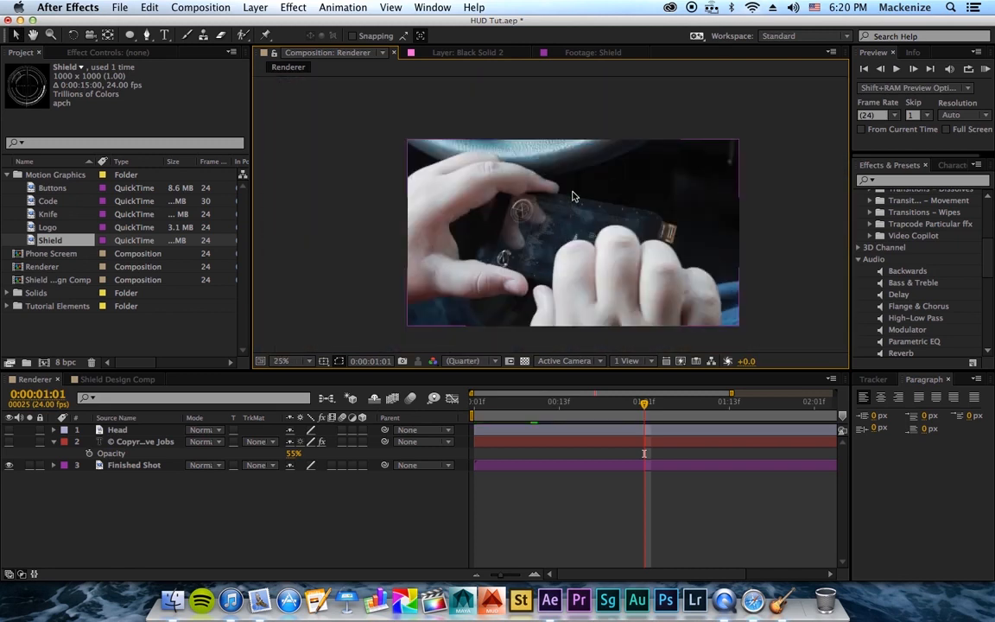
scroll(578, 202, up, 1)
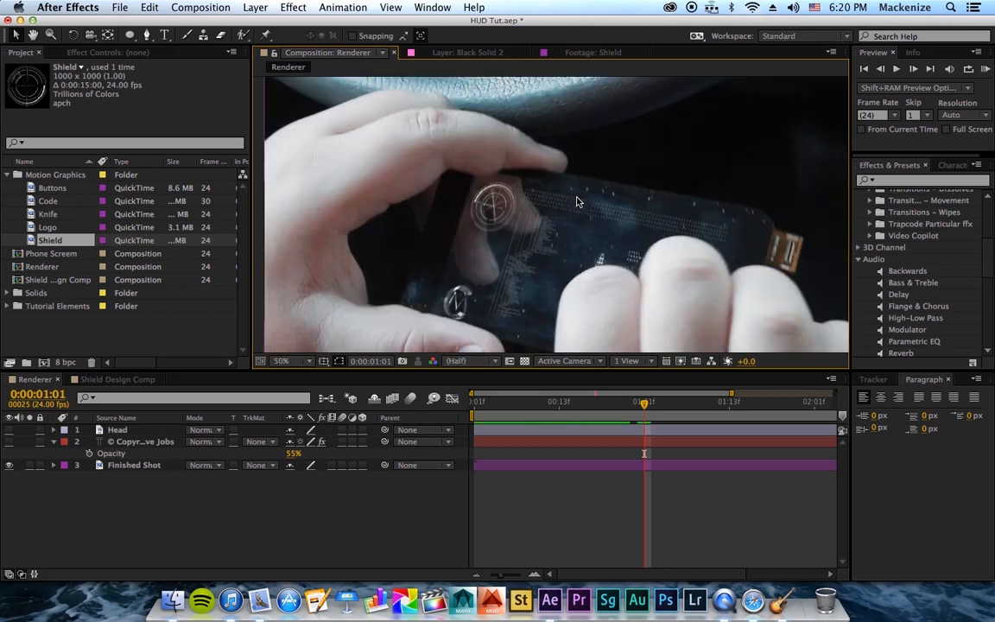
click(286, 361)
click(294, 462)
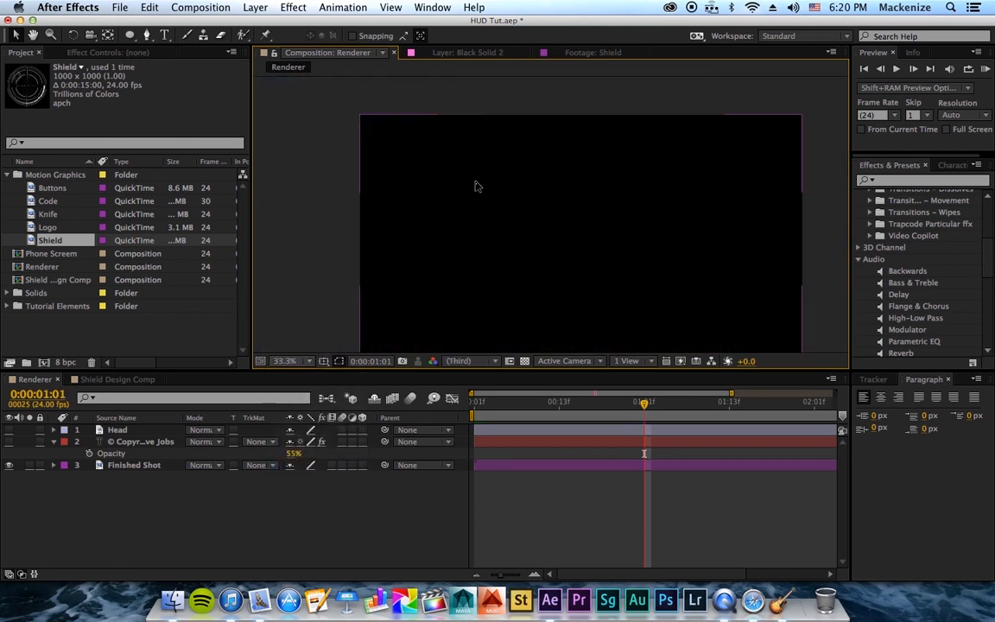
drag(557, 211, 529, 193)
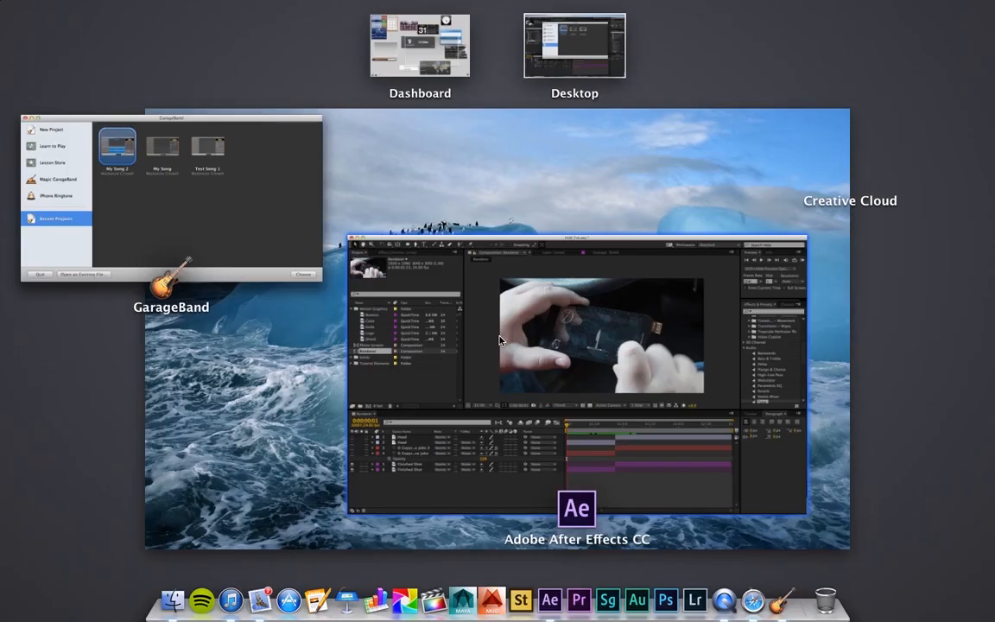
- Switch to After Effects and preview the opening of the Renderer composition
click(500, 339)
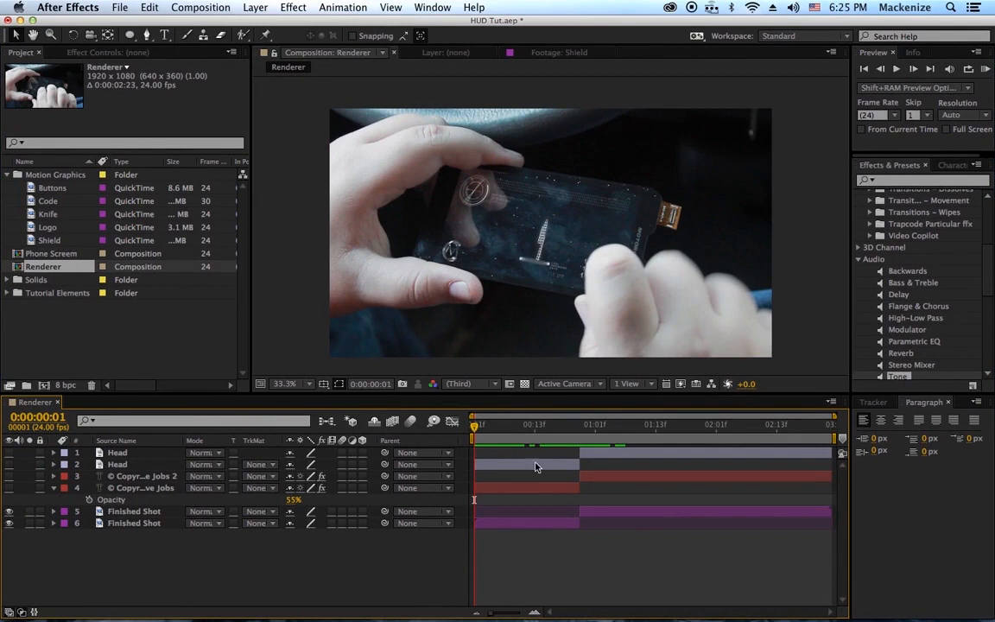
key(space)
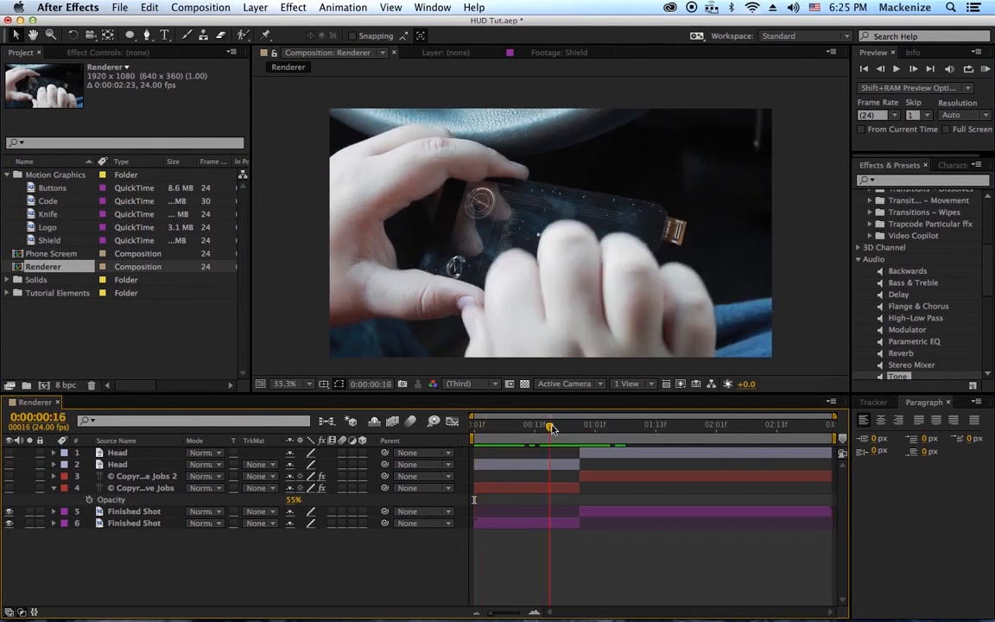
- Open the Shield footage from the Motion Graphics folder and examine its rings, beams and central text up close
double_click(55, 242)
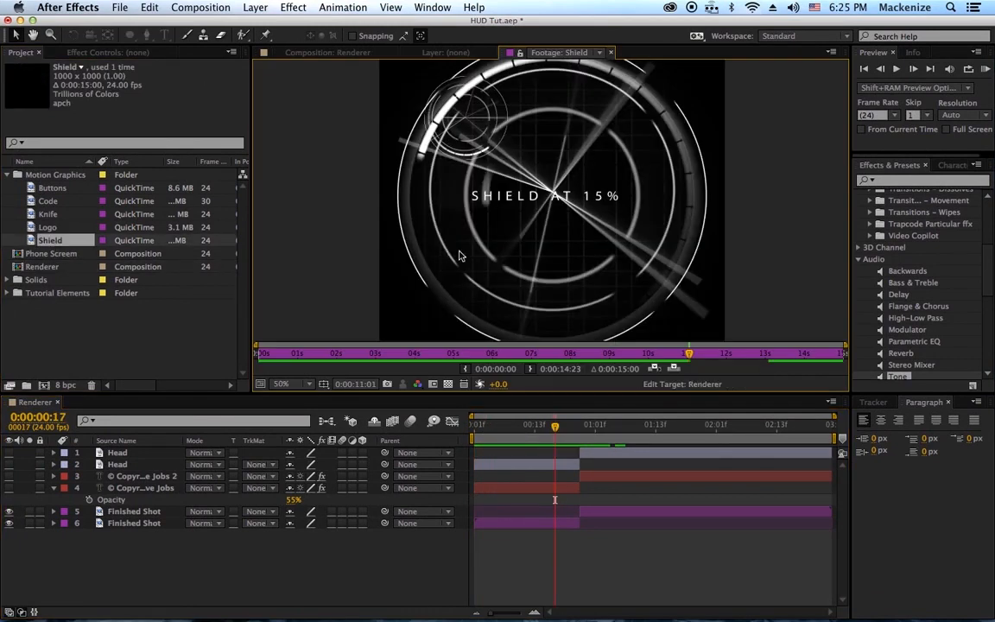
drag(628, 209, 596, 220)
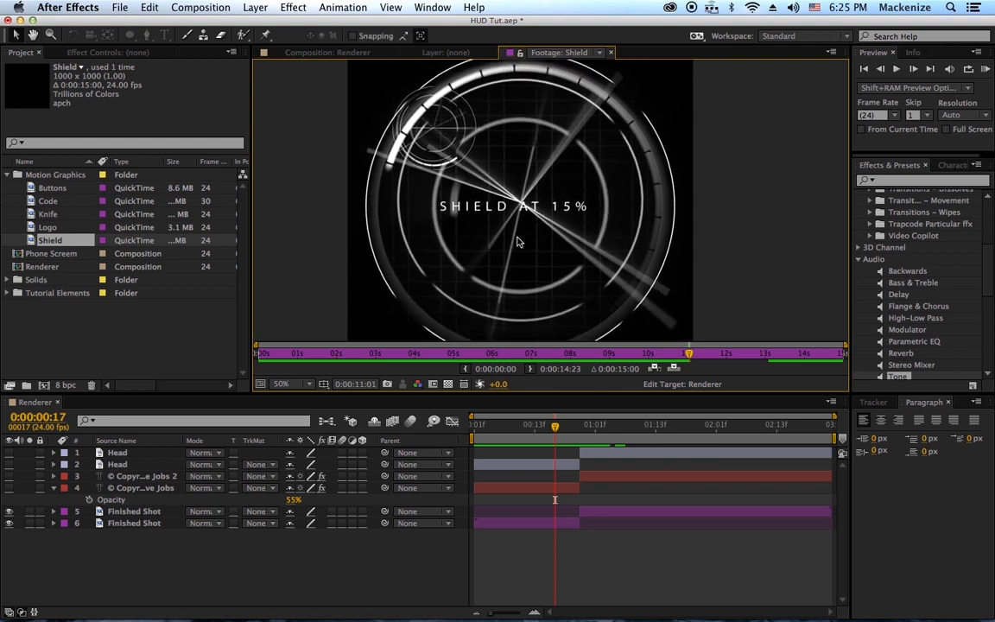
mouse_move(526, 200)
mouse_down()
mouse_move(543, 207)
mouse_move(532, 195)
mouse_move(528, 218)
mouse_move(528, 206)
mouse_up()
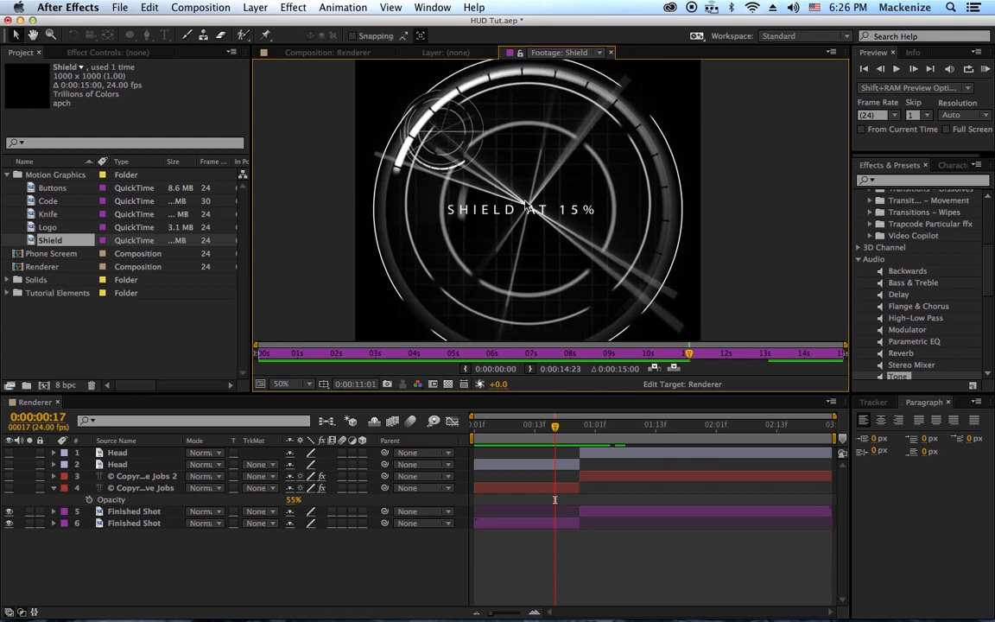
drag(529, 204, 522, 201)
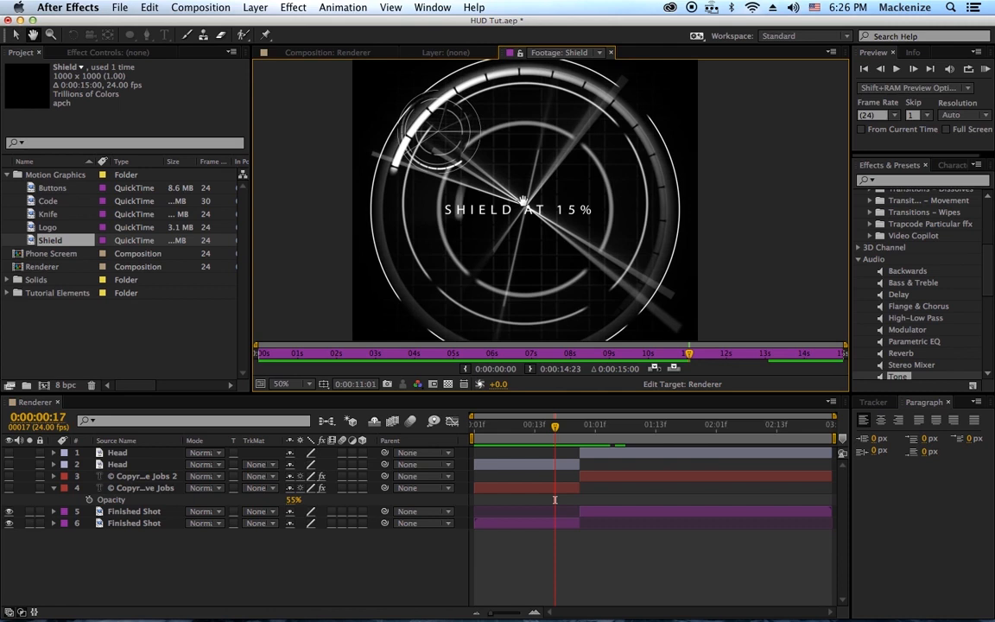
drag(522, 201, 529, 200)
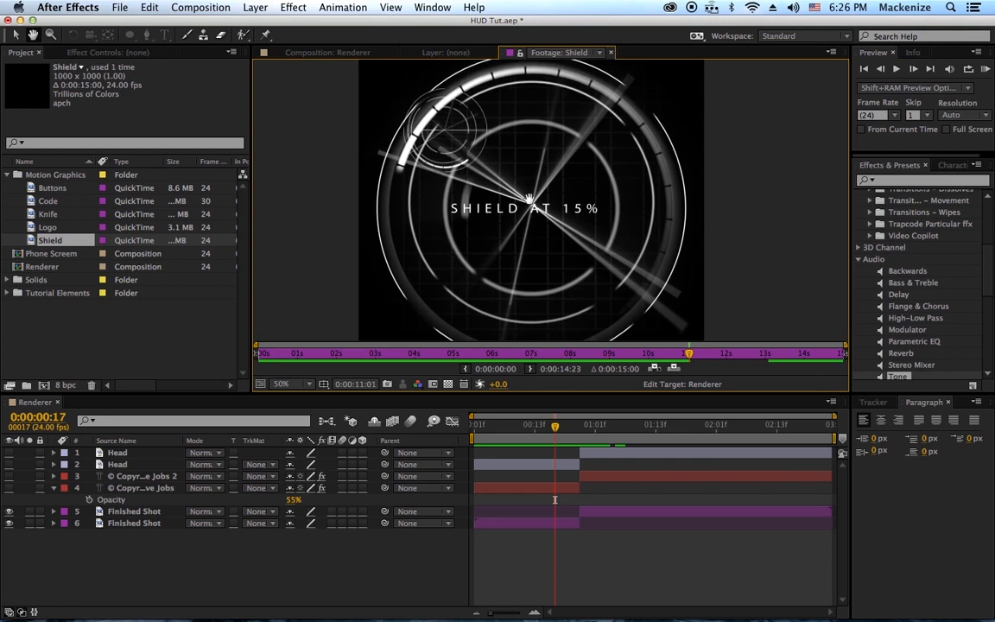
key(v)
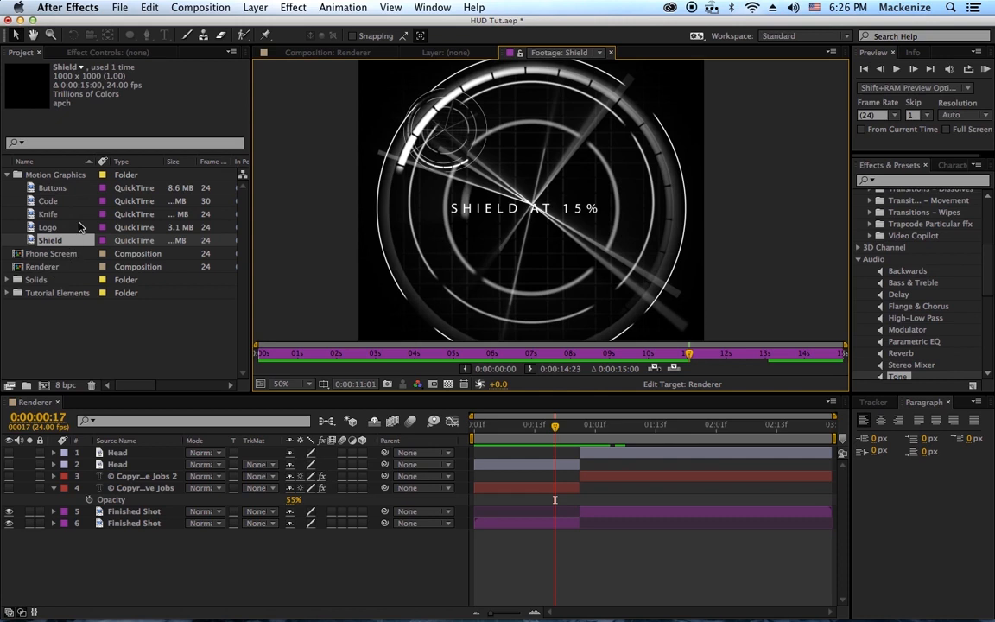
click(66, 323)
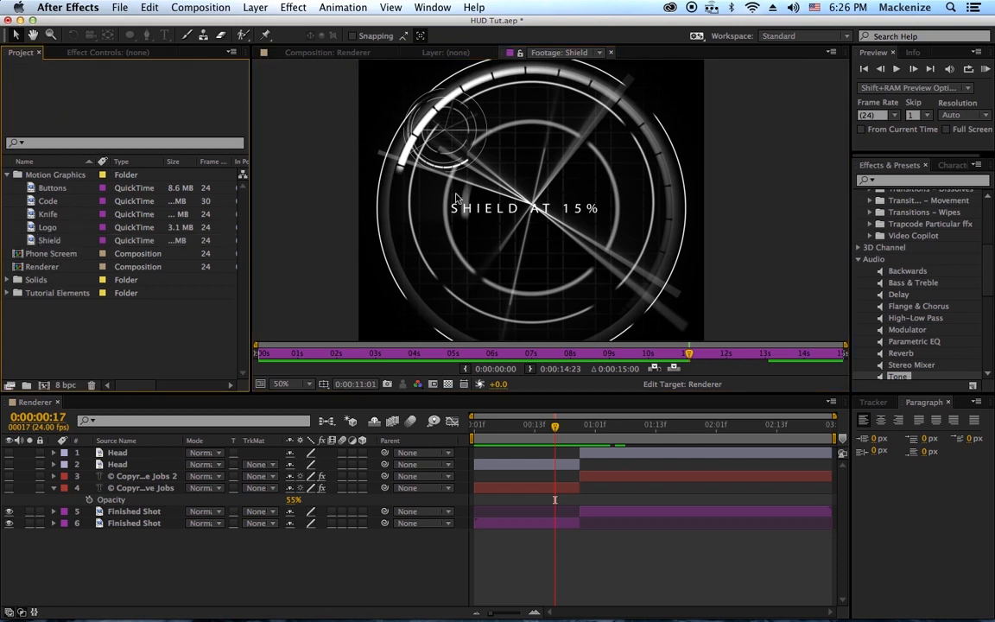
scroll(537, 219, up, 1)
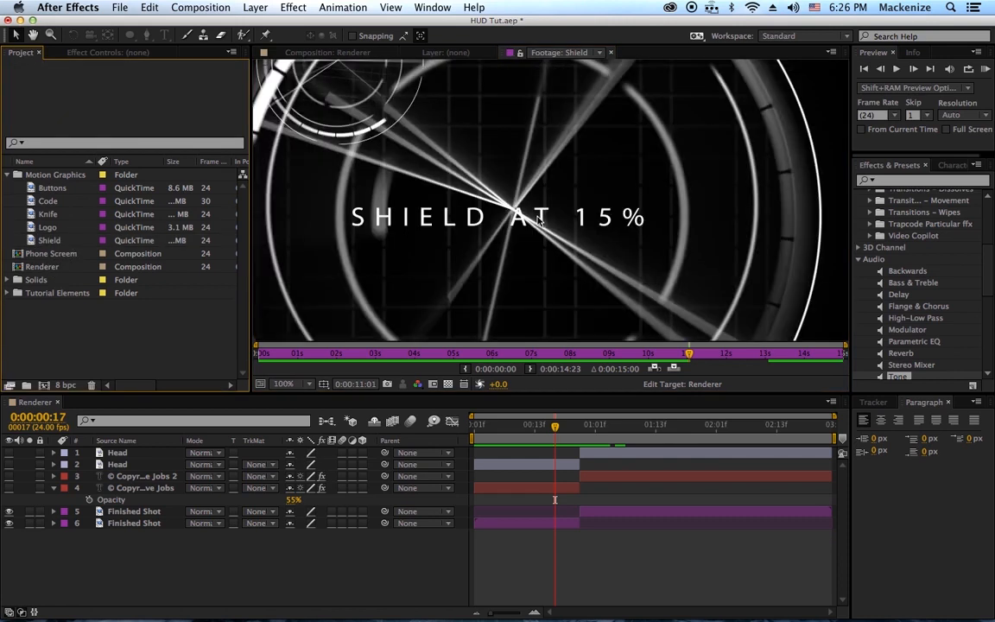
drag(515, 210, 563, 203)
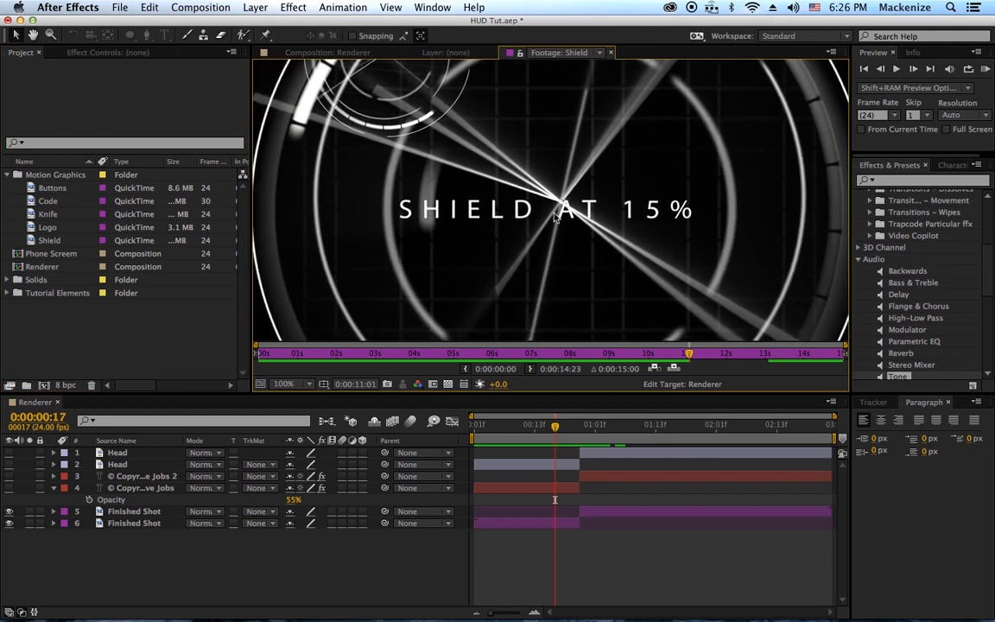
- Create a 1000 x 1000 px, 24 fps, 10-second composition named "Shield Deisgn kl fjaklsdjf" with a black background
click(204, 337)
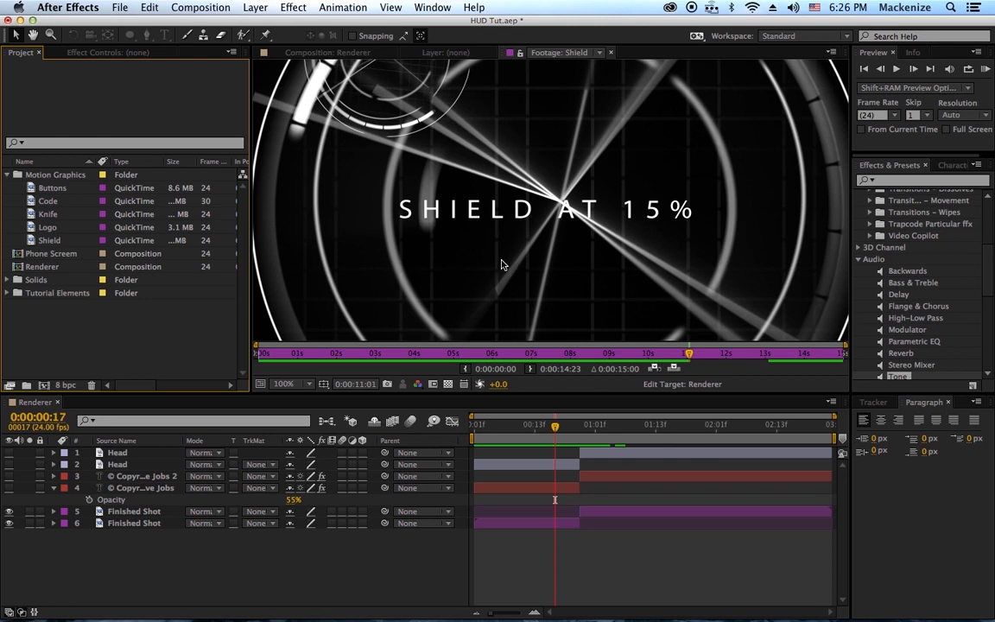
key(super+n)
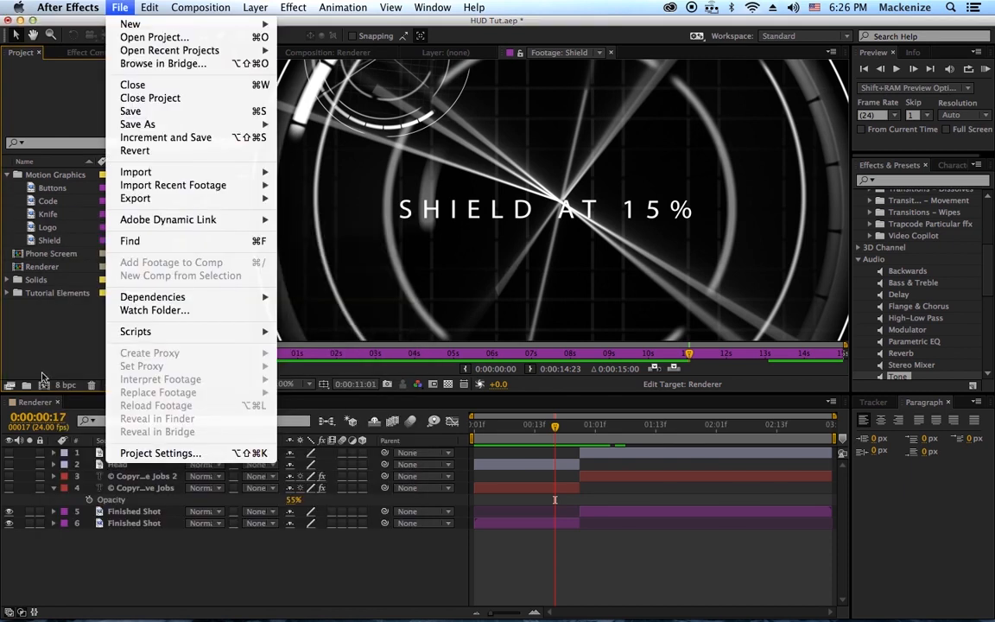
click(42, 375)
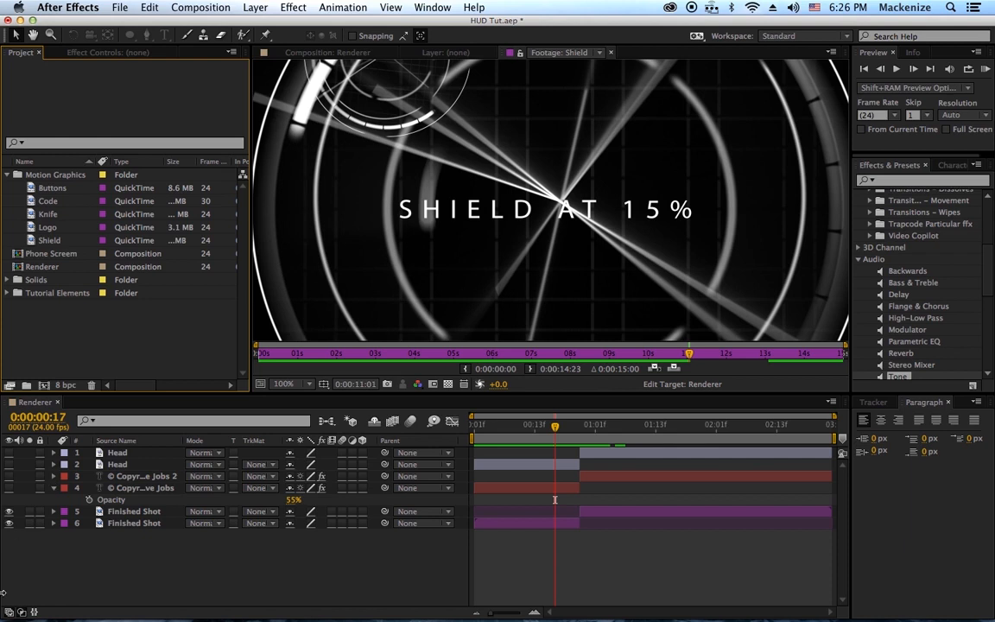
click(205, 7)
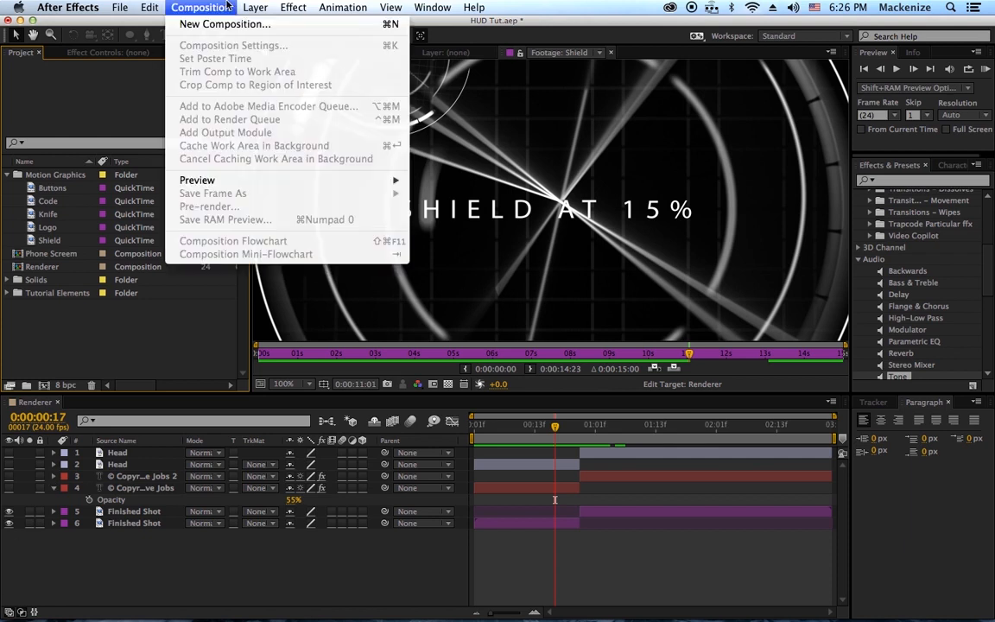
click(362, 30)
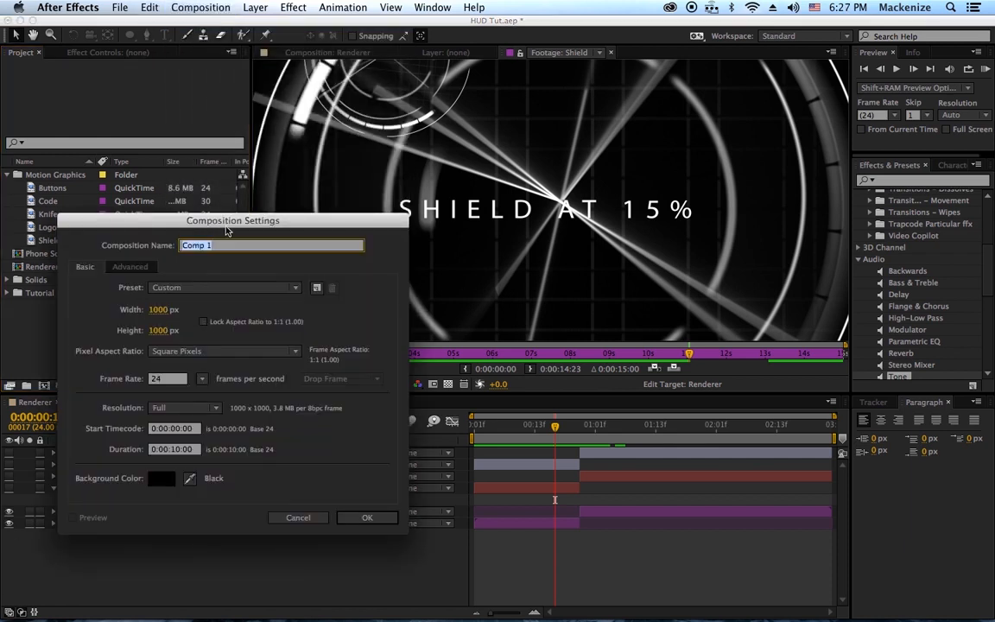
drag(324, 222, 650, 233)
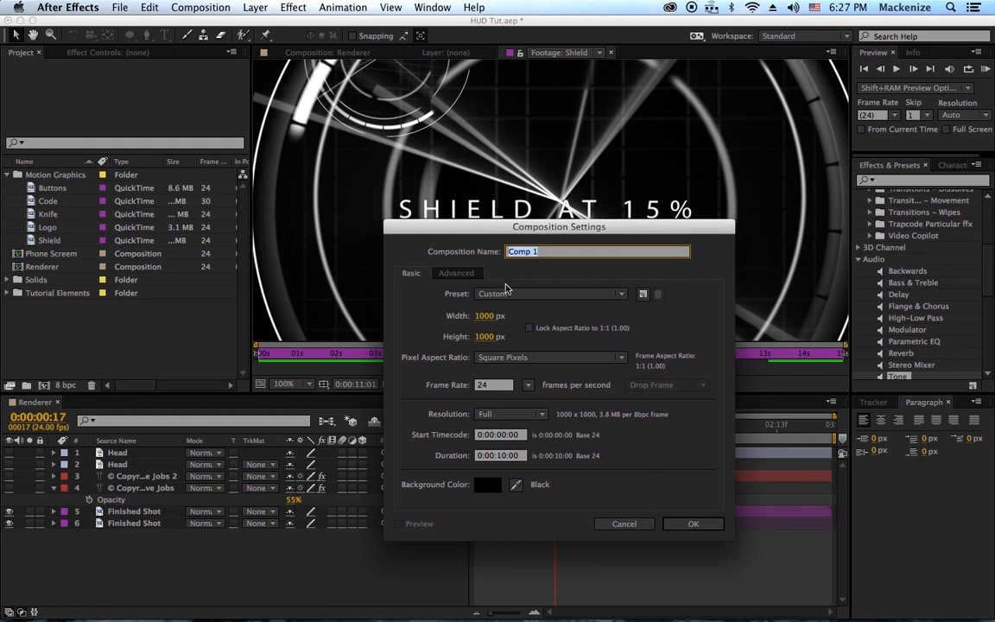
text(Shield Deisgn kl f)
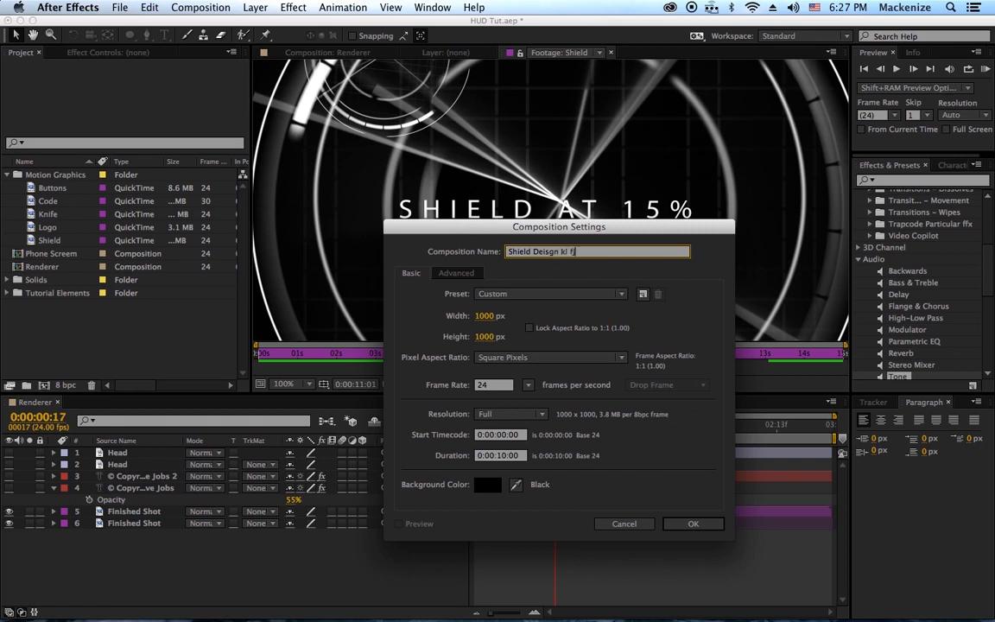
text(jaklsdjf)
key(Return)
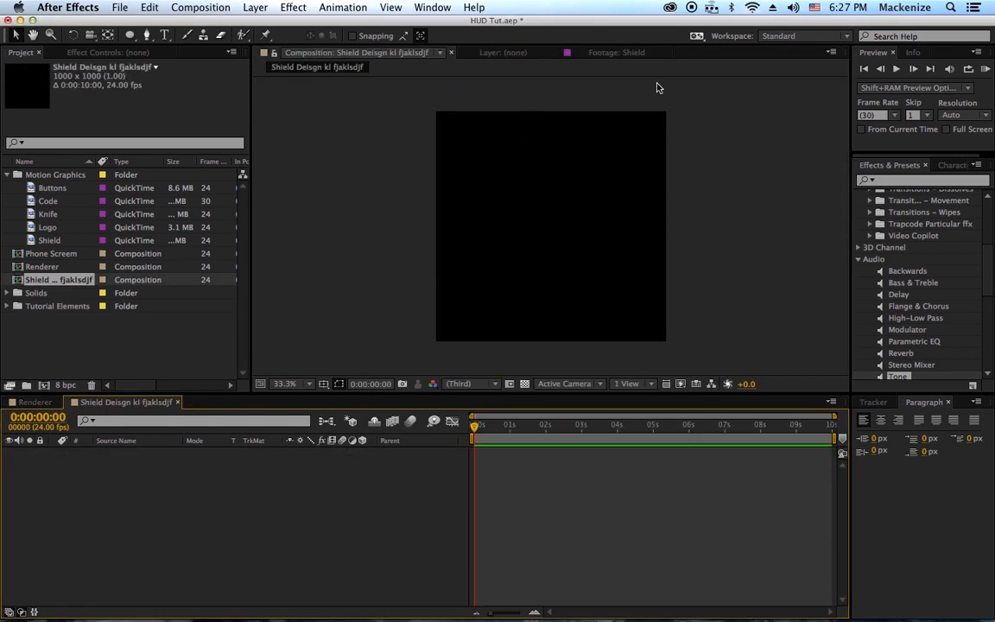
- Return to the Shield footage and examine its segmented outer ring and the small overlapping dial
click(562, 54)
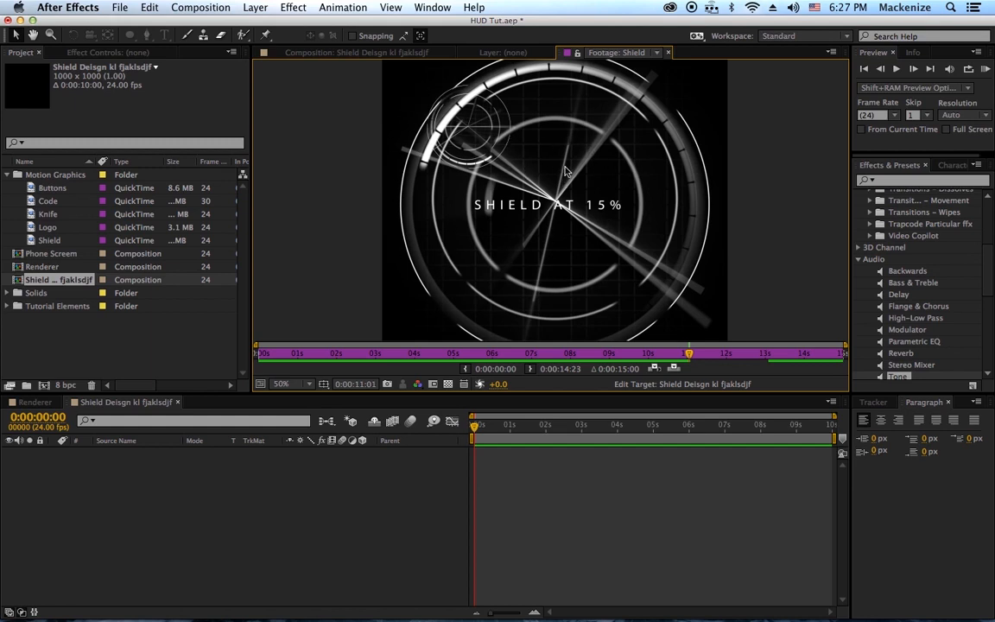
scroll(535, 174, up, 2)
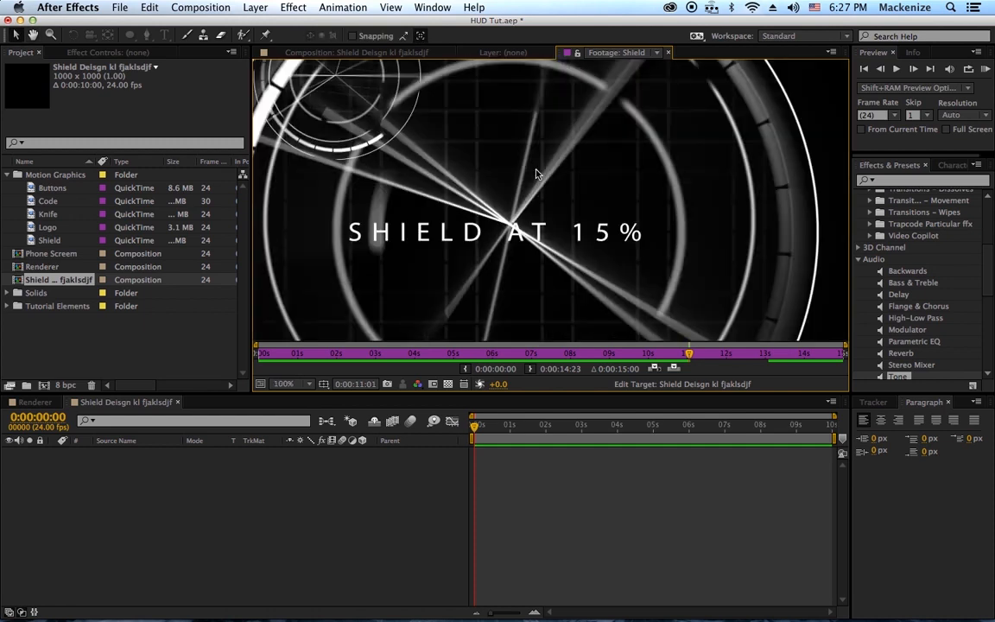
drag(503, 148, 536, 239)
drag(447, 157, 454, 204)
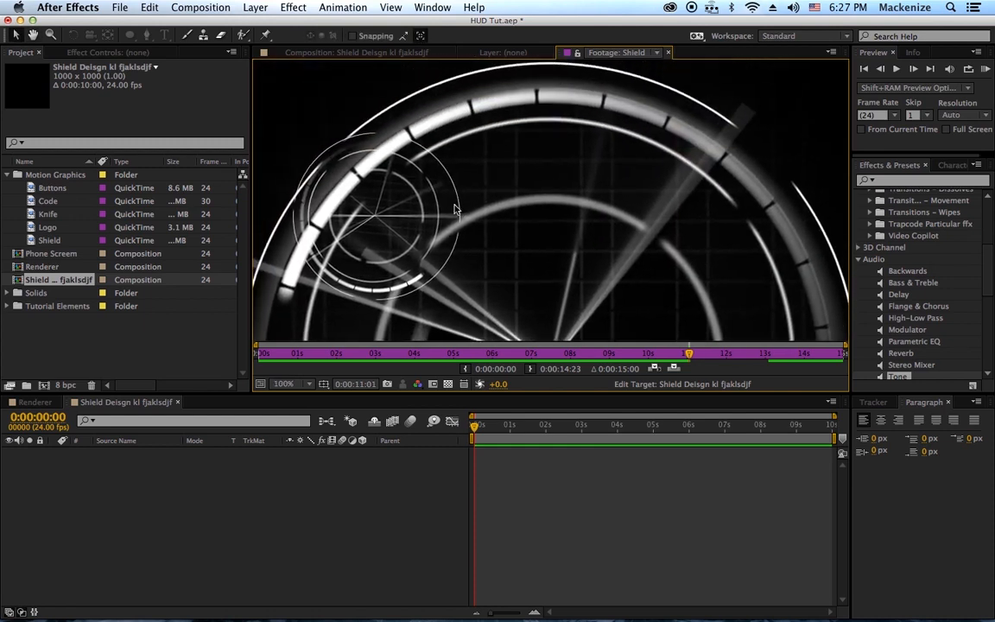
scroll(537, 216, down, 2)
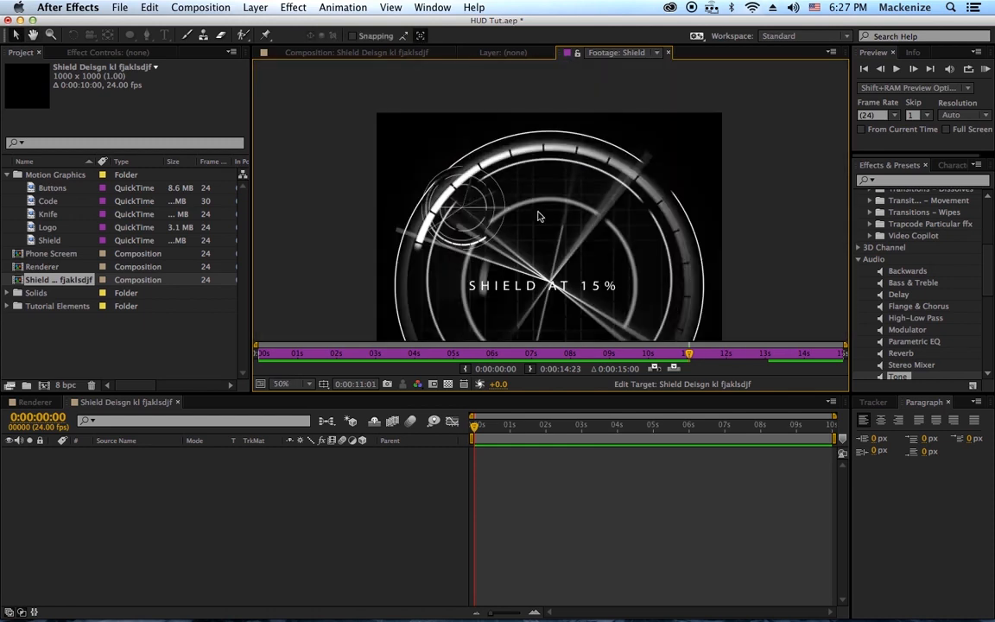
- Examine the Shield footage at several later moments to study how its rings, beams and dial move
drag(537, 216, 496, 159)
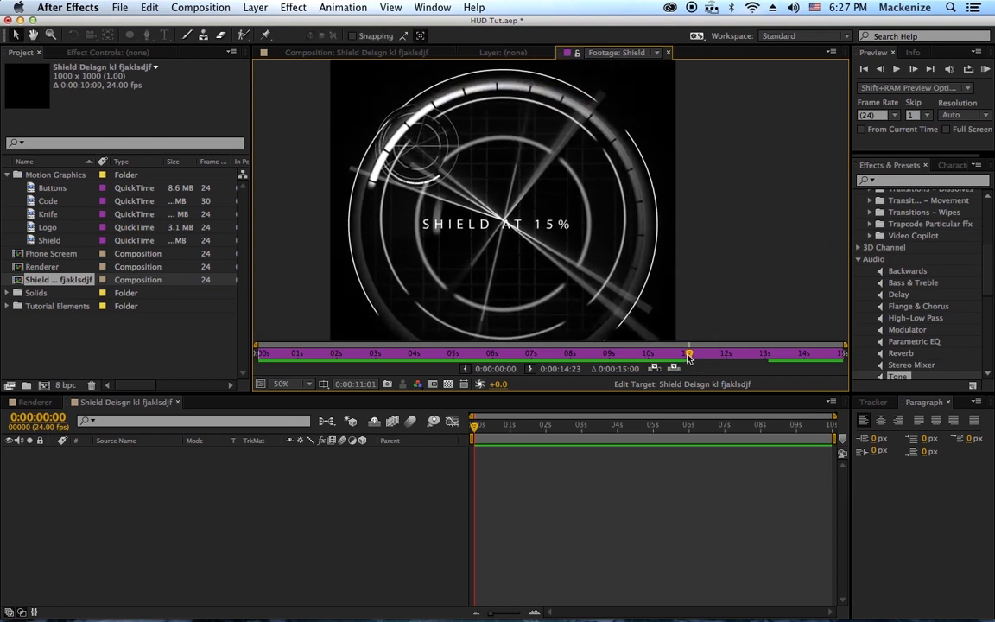
drag(688, 356, 836, 258)
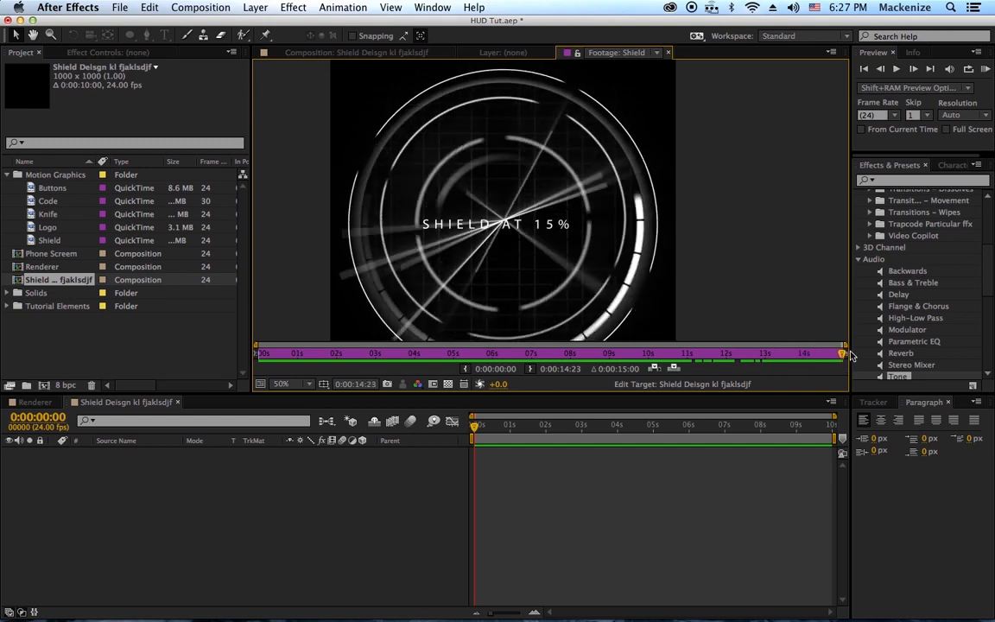
drag(682, 354, 640, 343)
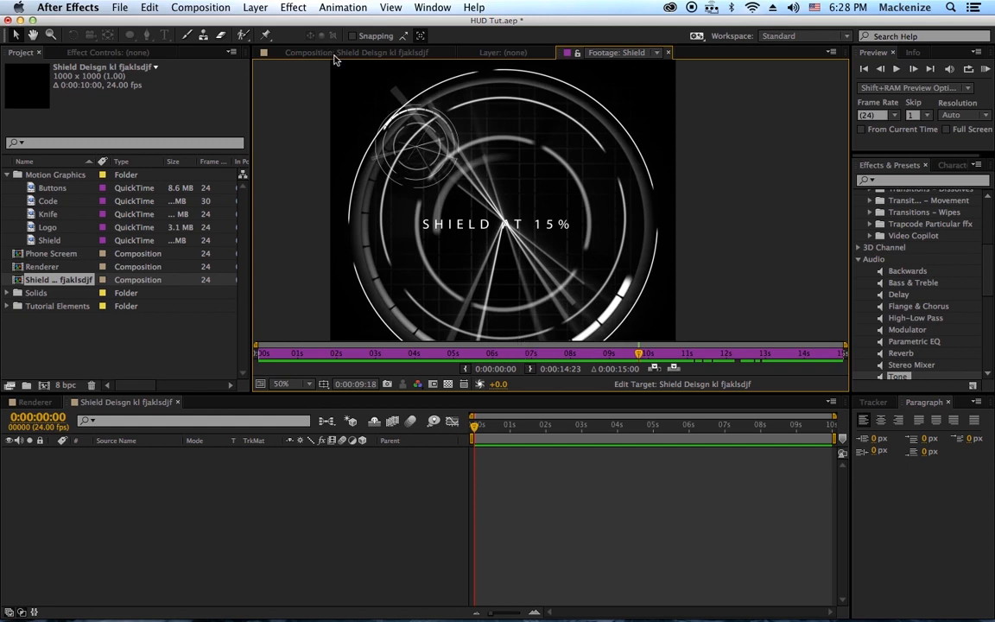
- Return to the Shield design composition and add a 1000 x 1000 px black solid to it
click(302, 52)
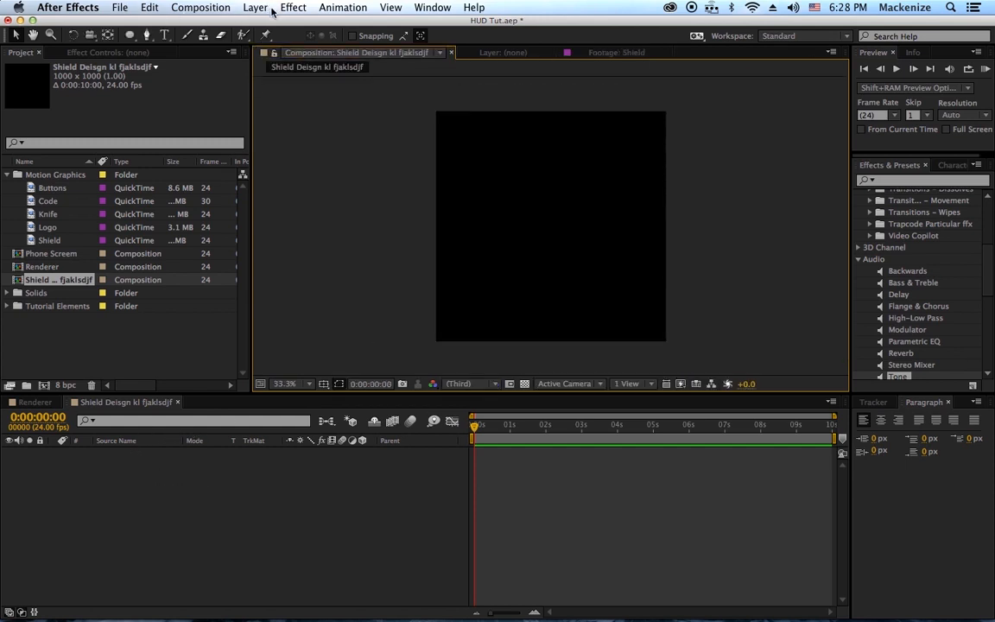
click(250, 11)
mouse_move(240, 24)
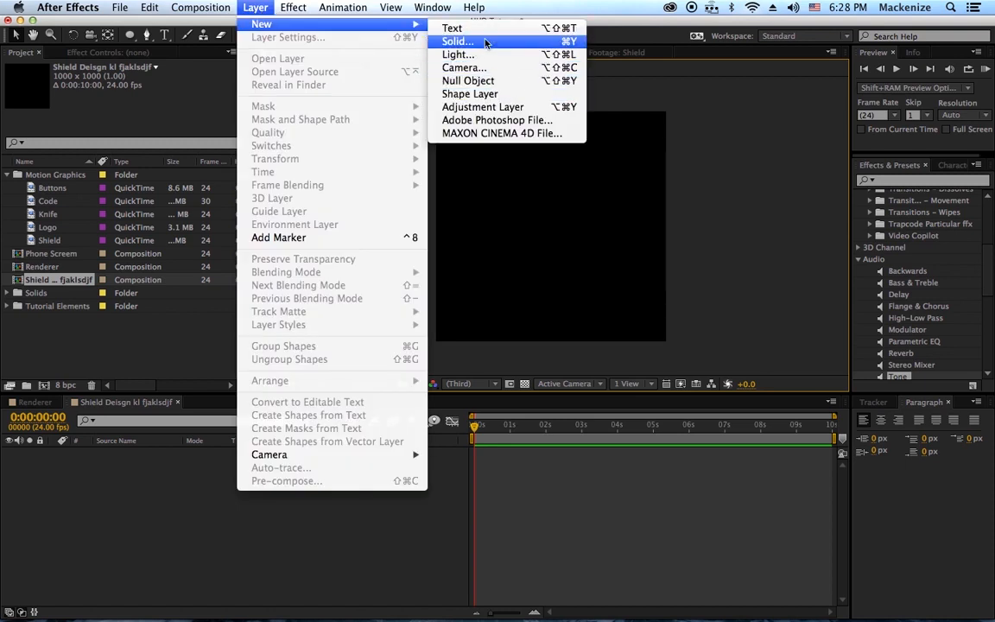
click(458, 41)
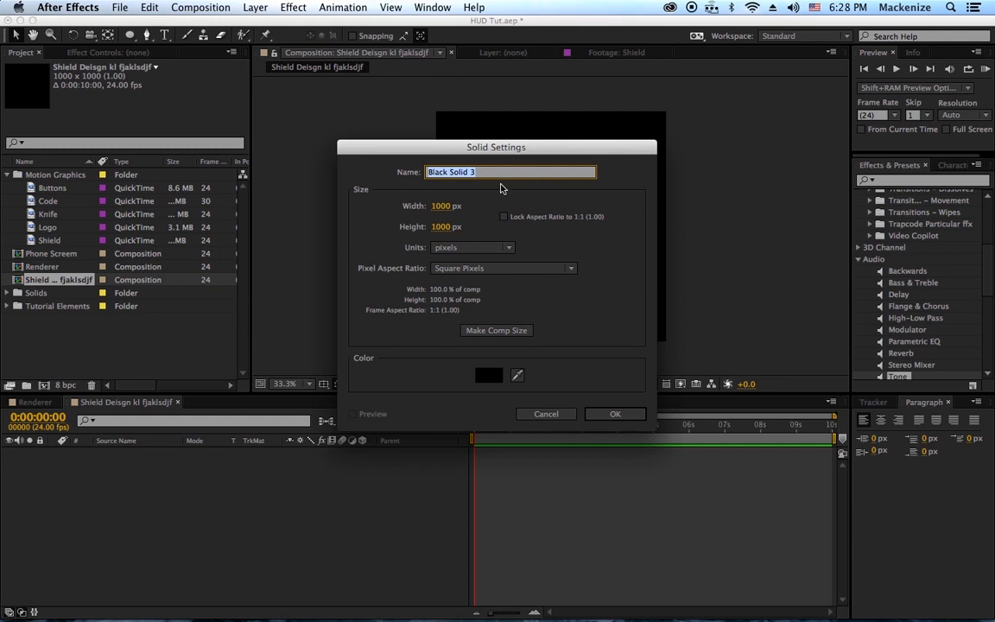
click(613, 413)
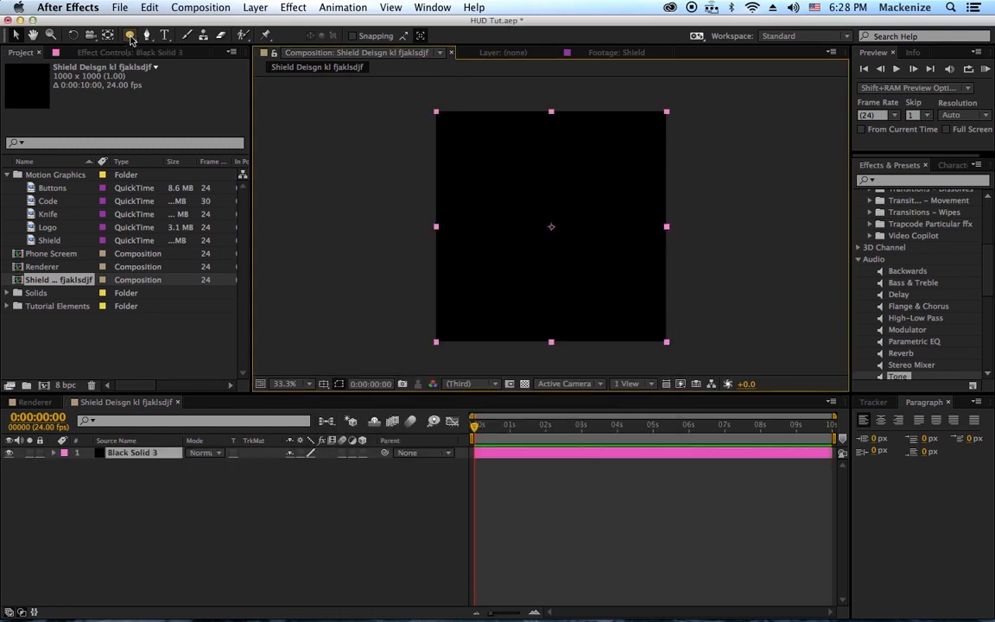
- Add a circular mask that fills the whole black solid, using the Ellipse tool
key(q)
key(q)
key(q)
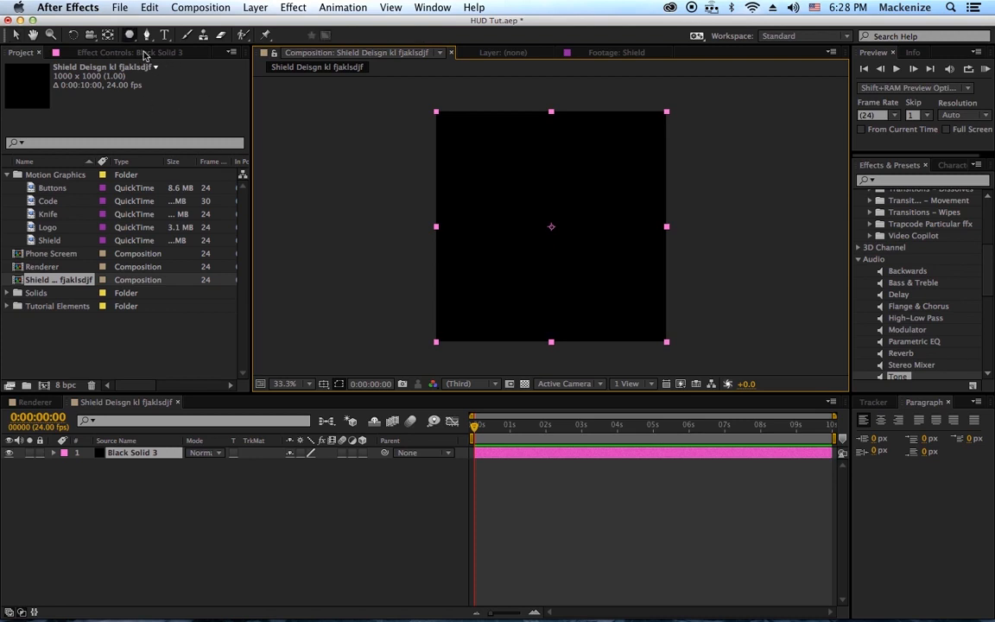
key(q)
key(q)
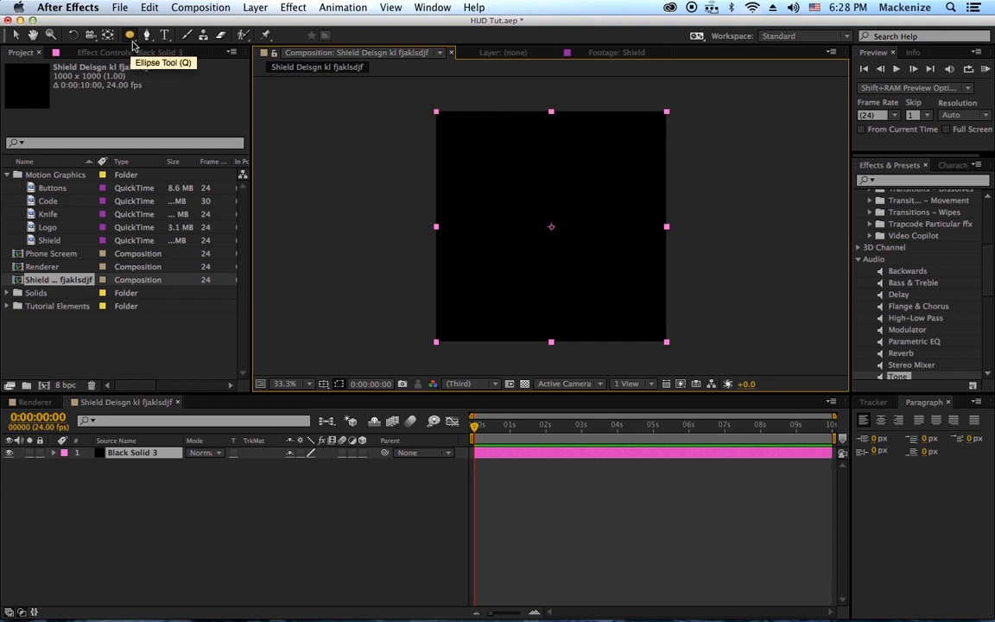
click(130, 38)
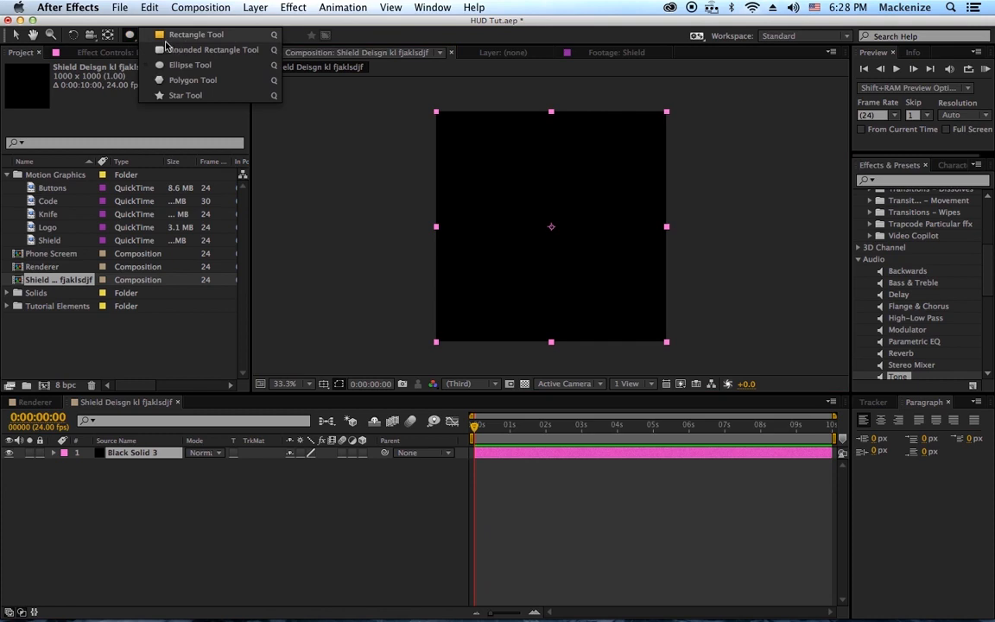
click(194, 65)
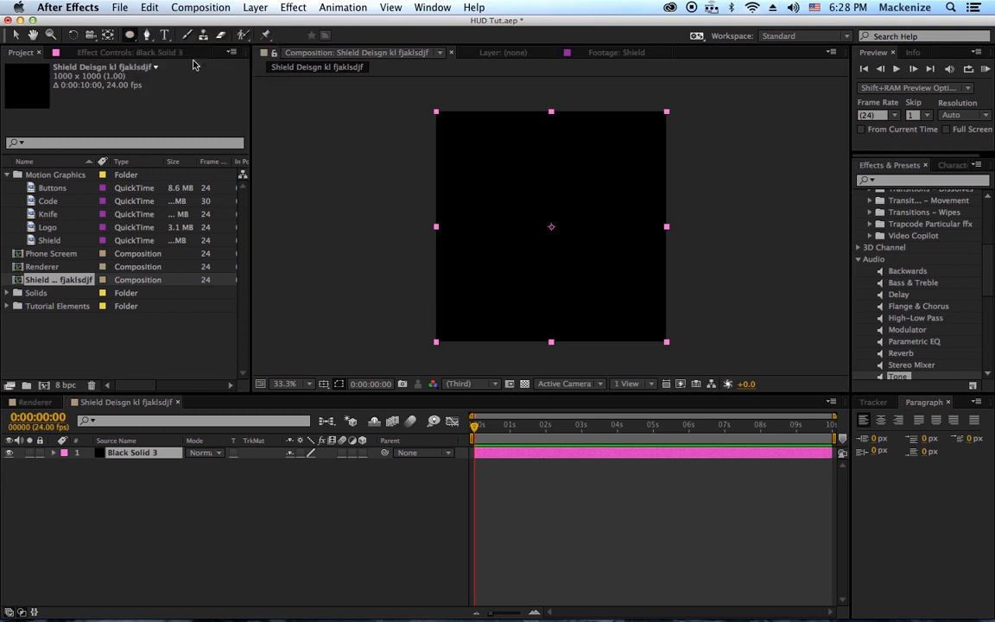
double_click(130, 35)
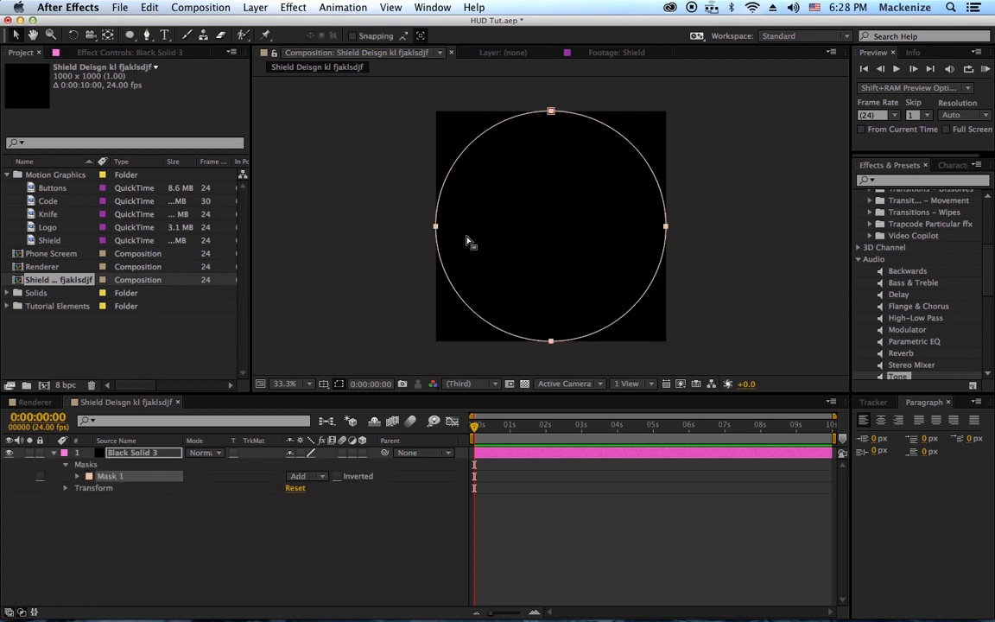
- Scale the circular mask uniformly about its centre to roughly two-thirds of the solid's width
double_click(550, 110)
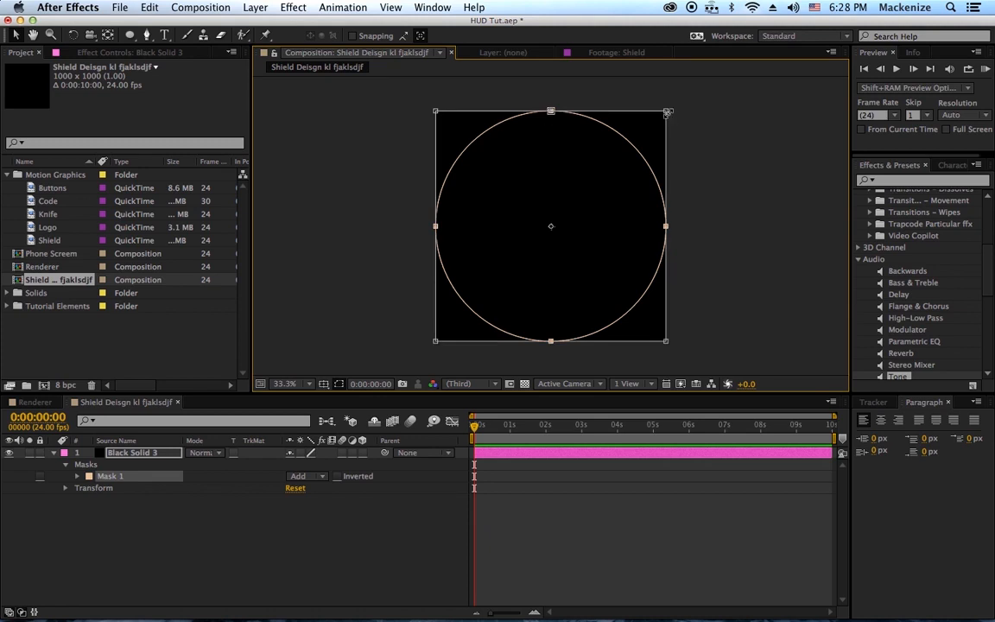
drag(666, 112, 635, 165)
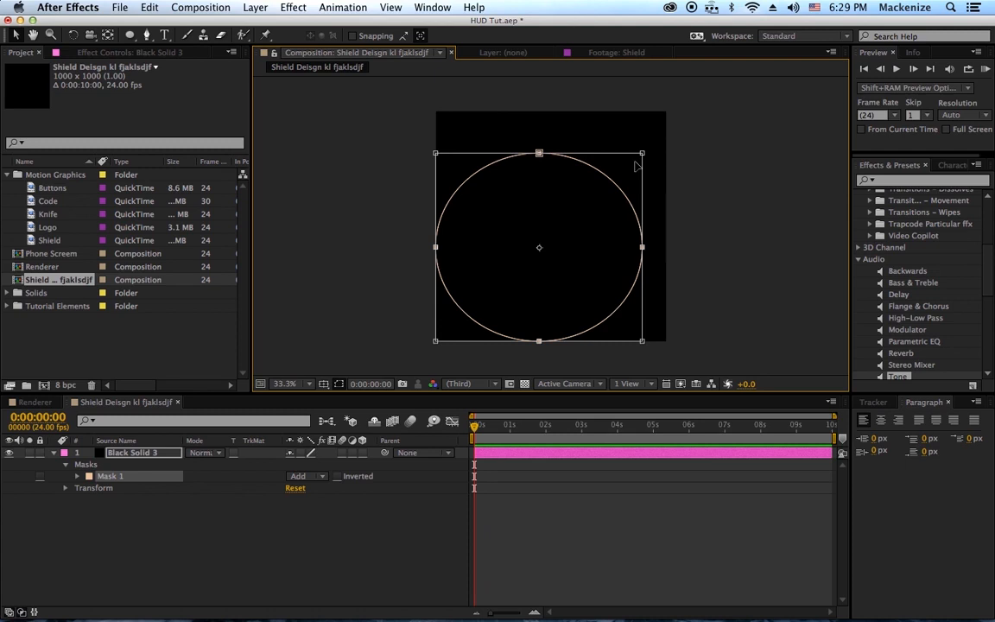
key(super+z)
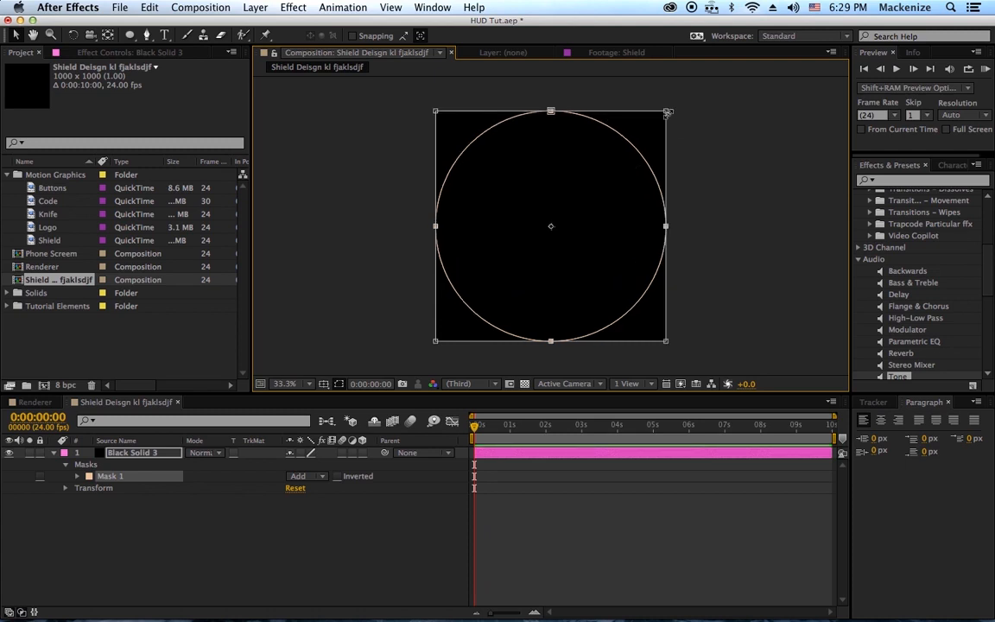
drag(667, 112, 629, 152)
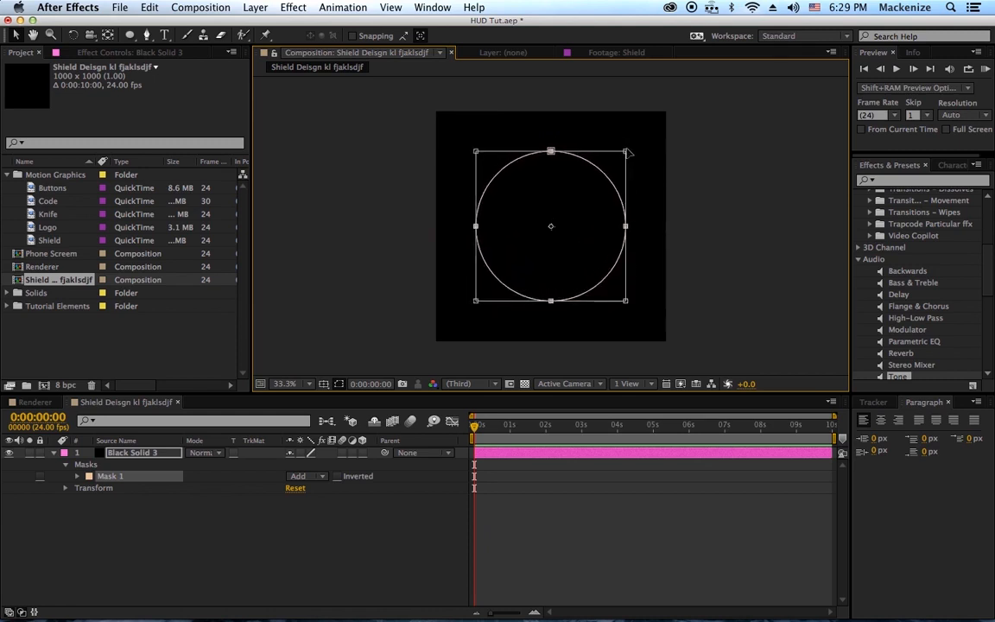
click(554, 498)
click(131, 454)
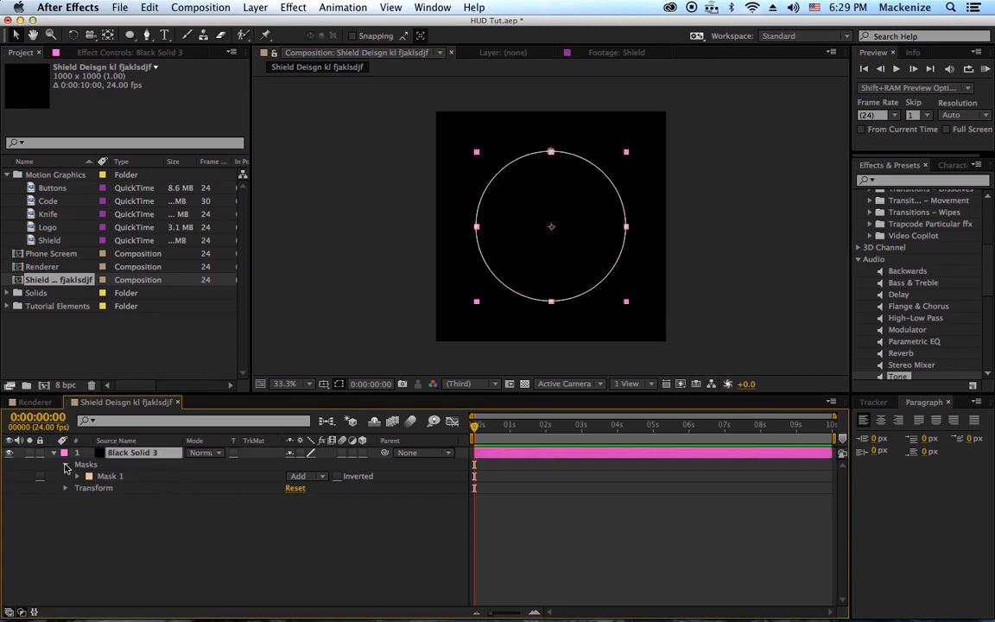
click(54, 453)
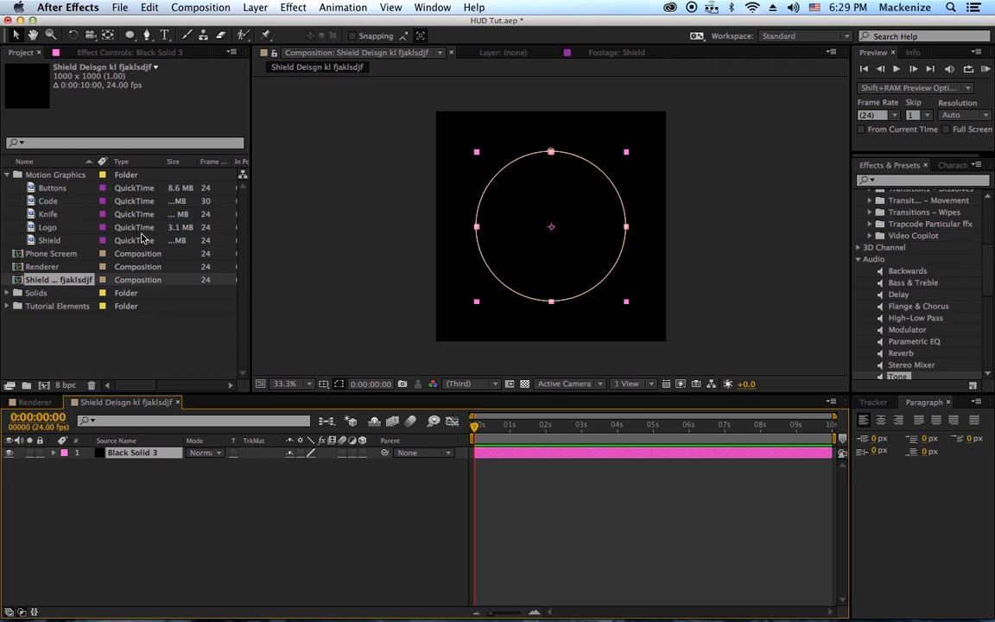
- Apply the Stroke effect to the solid's mask with a brush size of 12.7 and hide the mask outline
key(super+5)
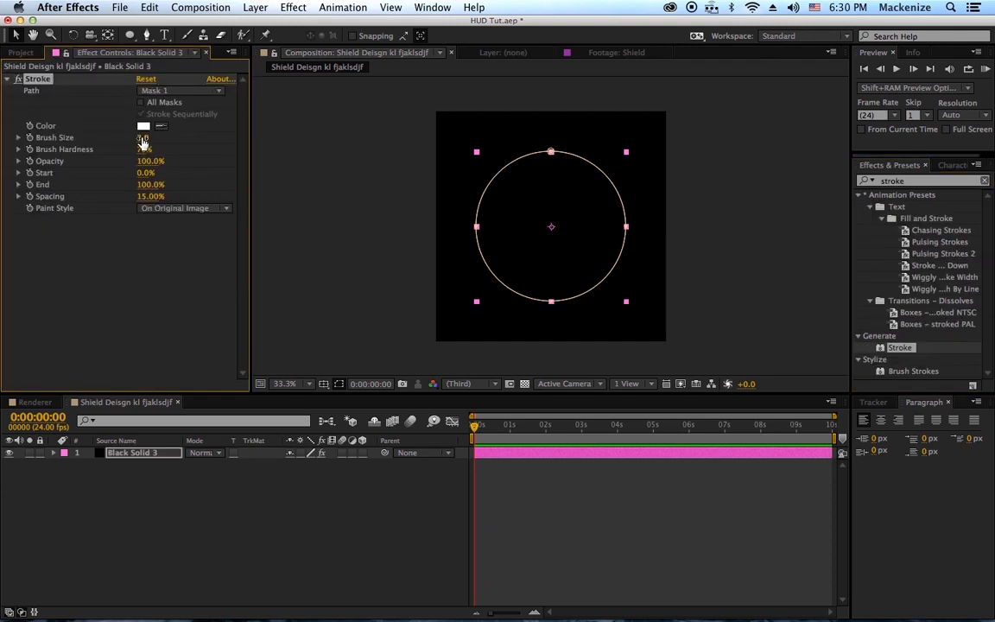
mouse_move(142, 142)
mouse_down()
mouse_move(243, 135)
mouse_move(212, 134)
mouse_up()
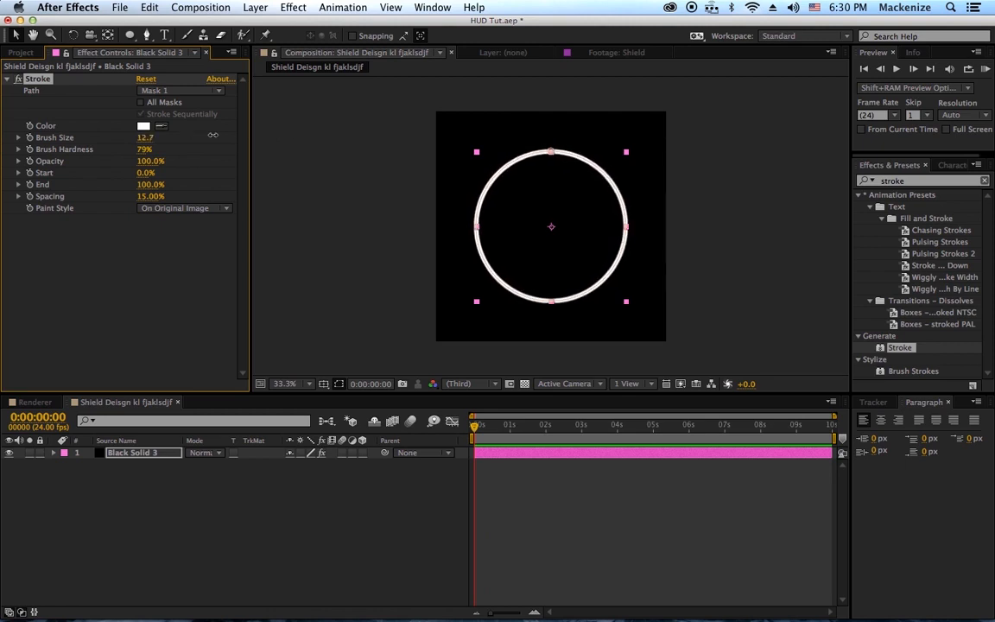
click(328, 380)
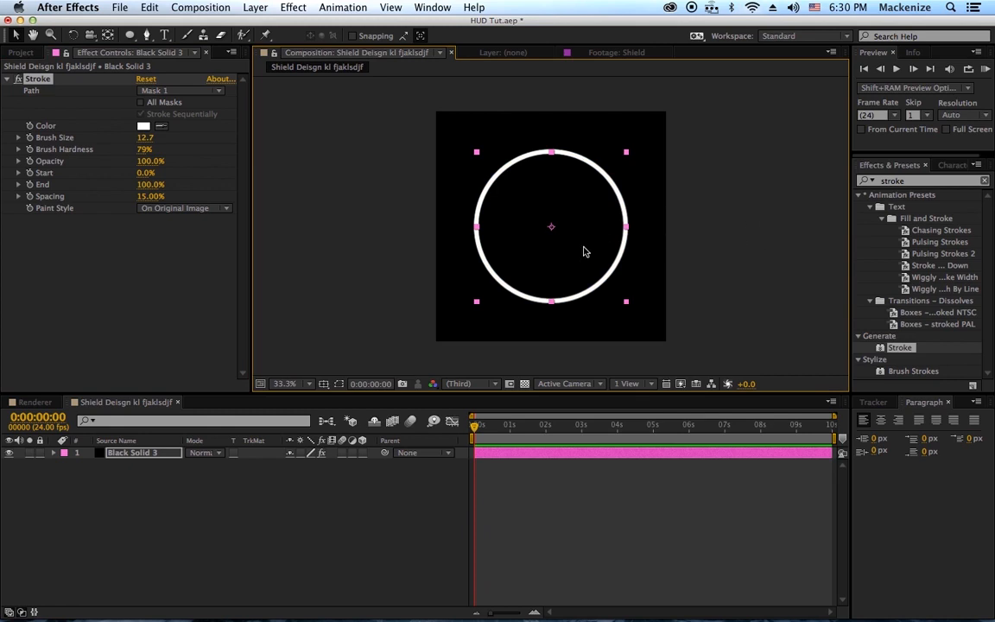
- Set the stroke's brush size to 39.2 and its spacing to 100% to break the ring into dots
click(52, 452)
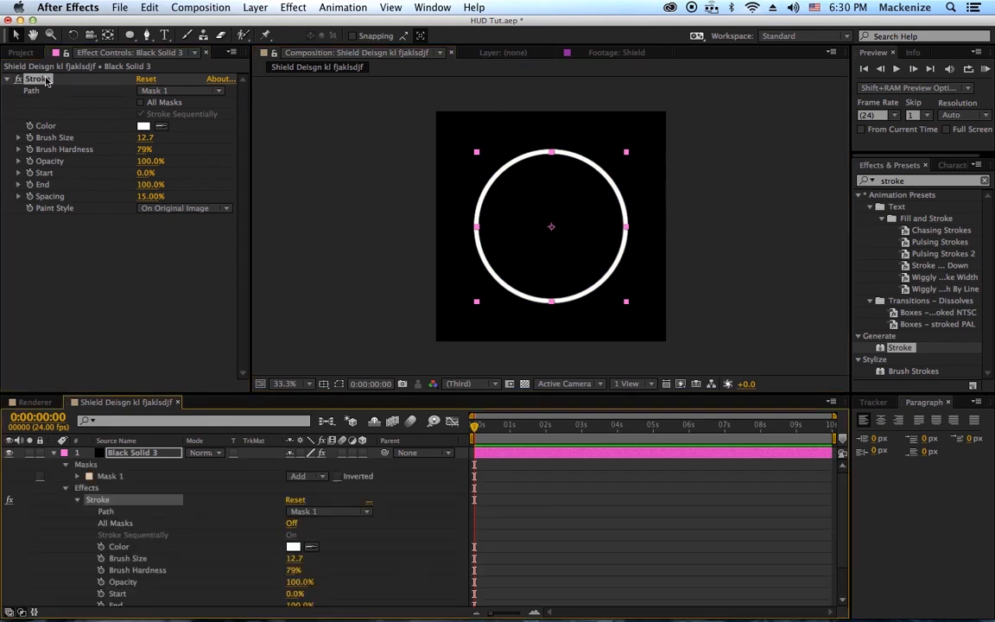
click(52, 453)
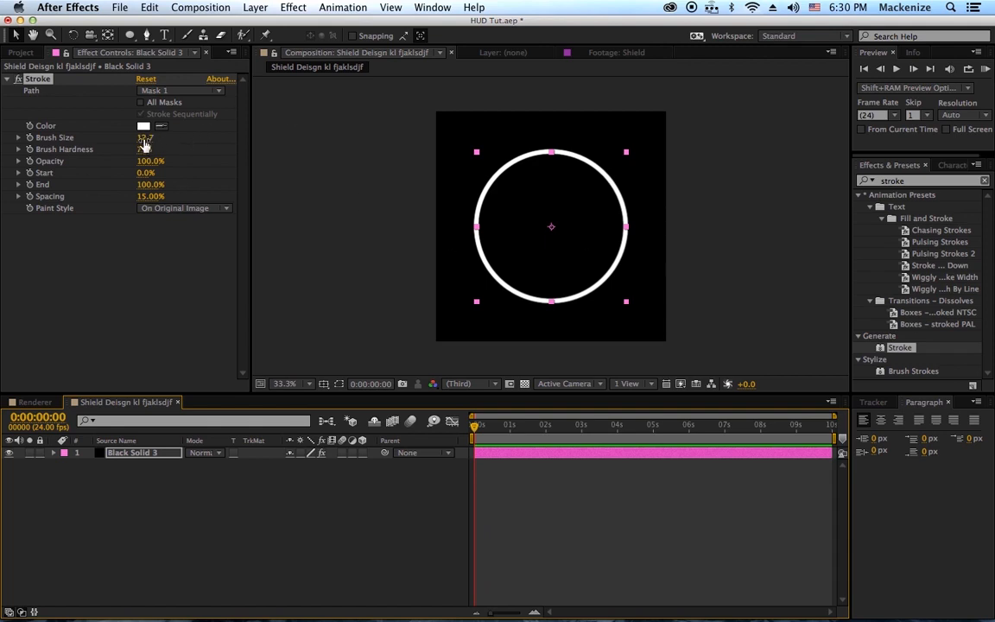
mouse_move(144, 138)
mouse_down()
mouse_move(299, 122)
mouse_move(282, 125)
mouse_up()
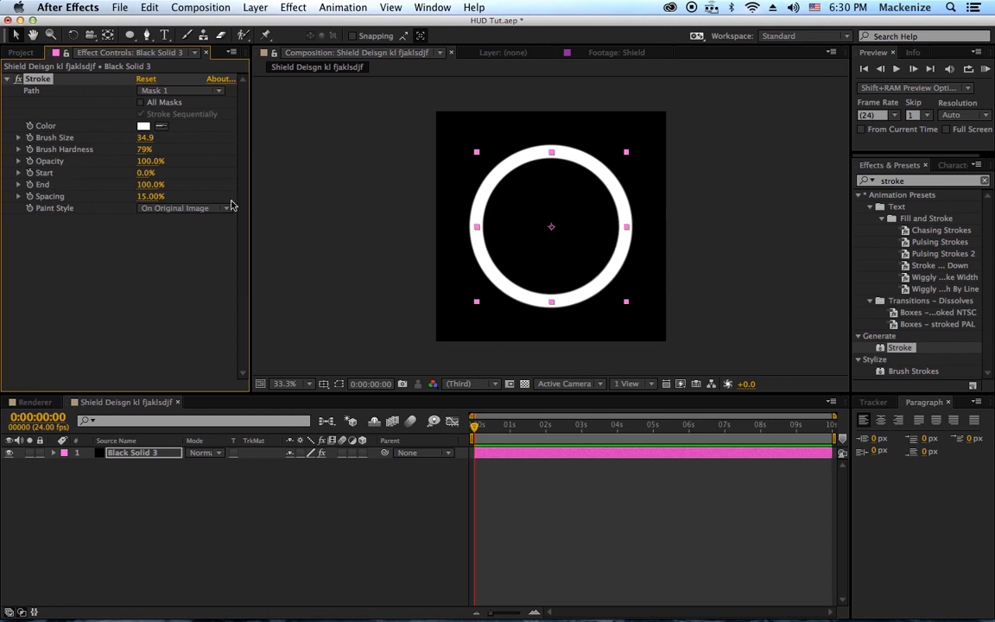
drag(151, 196, 212, 196)
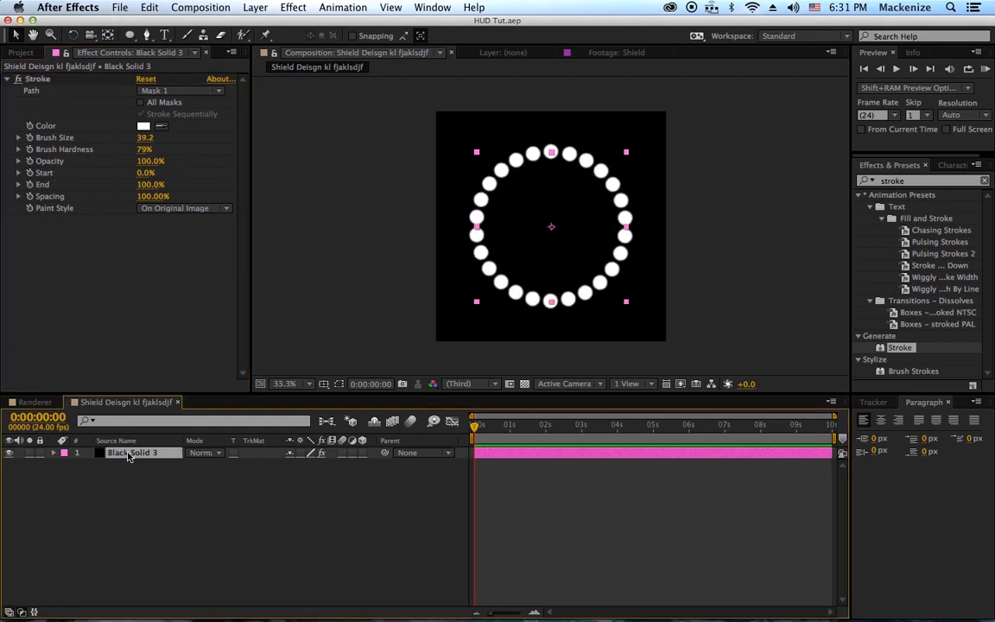
- Duplicate the dotted-ring solid, remove the Stroke effect from the upper copy and leave that copy hidden
click(149, 8)
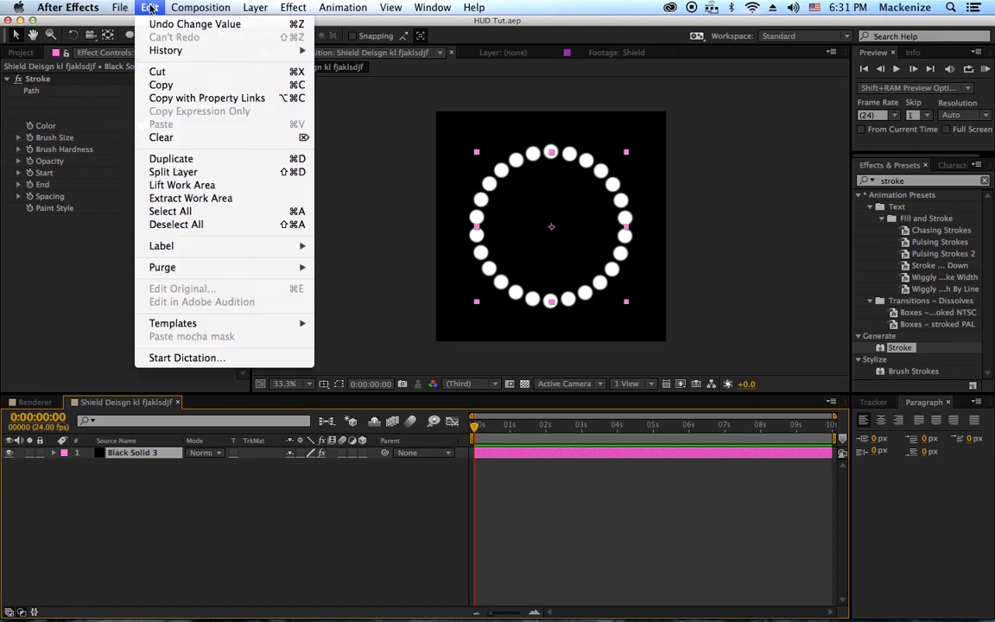
click(190, 474)
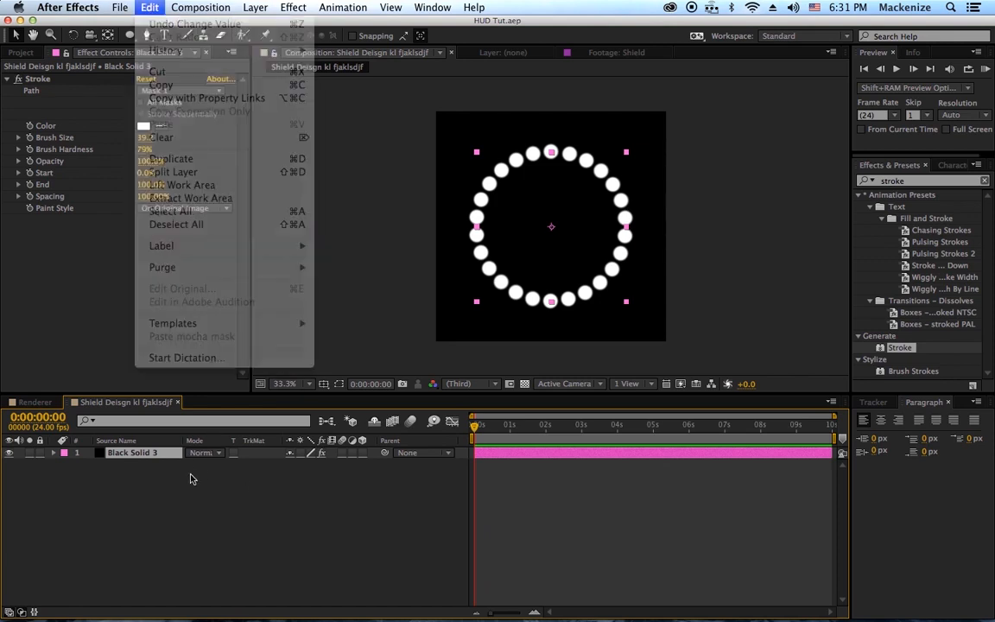
key(super+d)
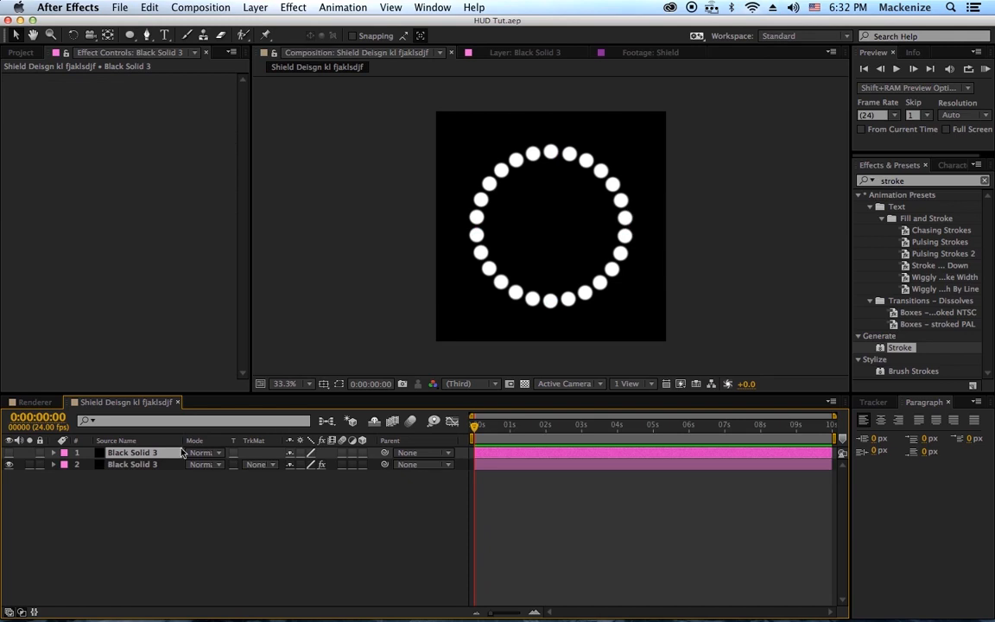
click(9, 452)
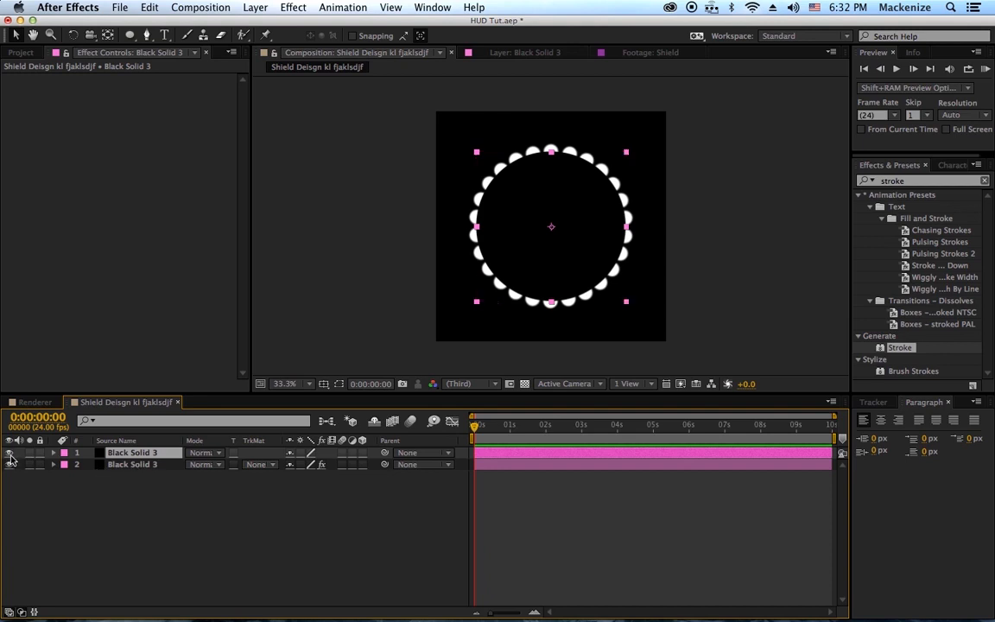
click(9, 453)
- Apply the Vegas effect to the upper solid, then show that layer and hide the dotted-ring solid below it
drag(912, 182, 805, 182)
text(vegas)
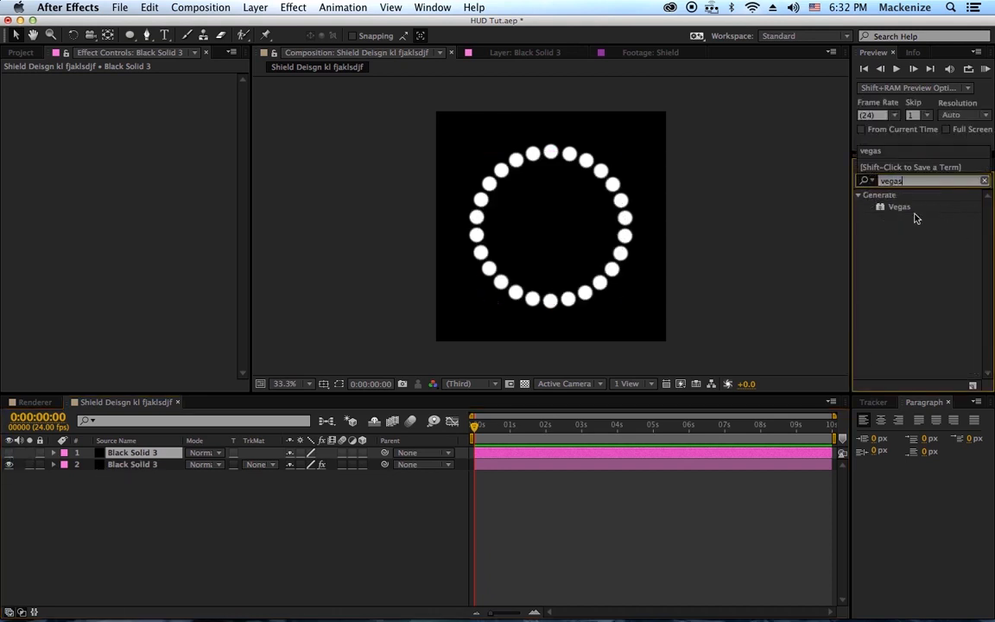
click(897, 209)
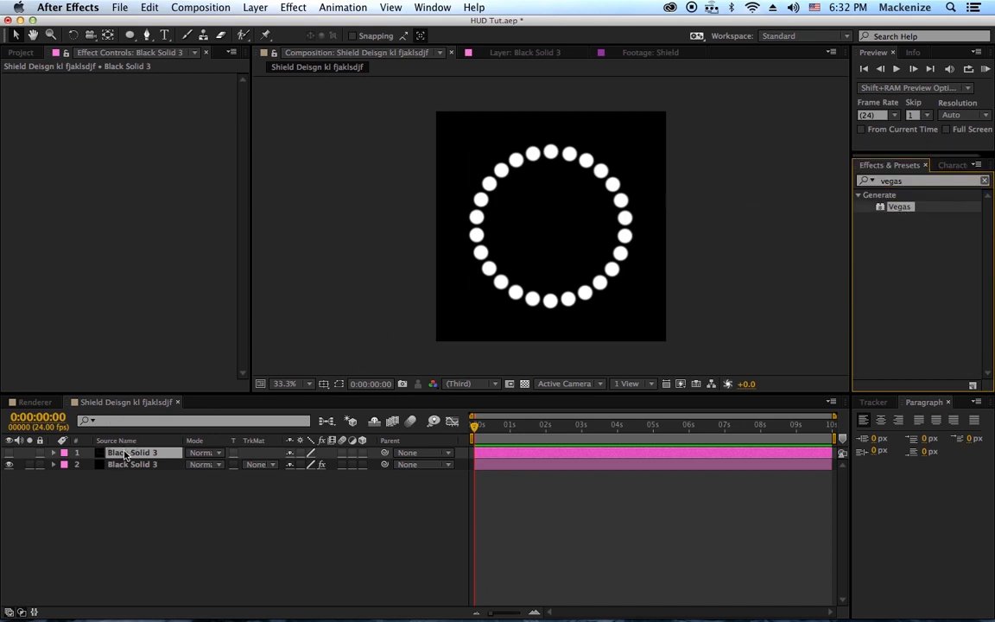
drag(126, 455, 123, 455)
click(9, 453)
click(8, 465)
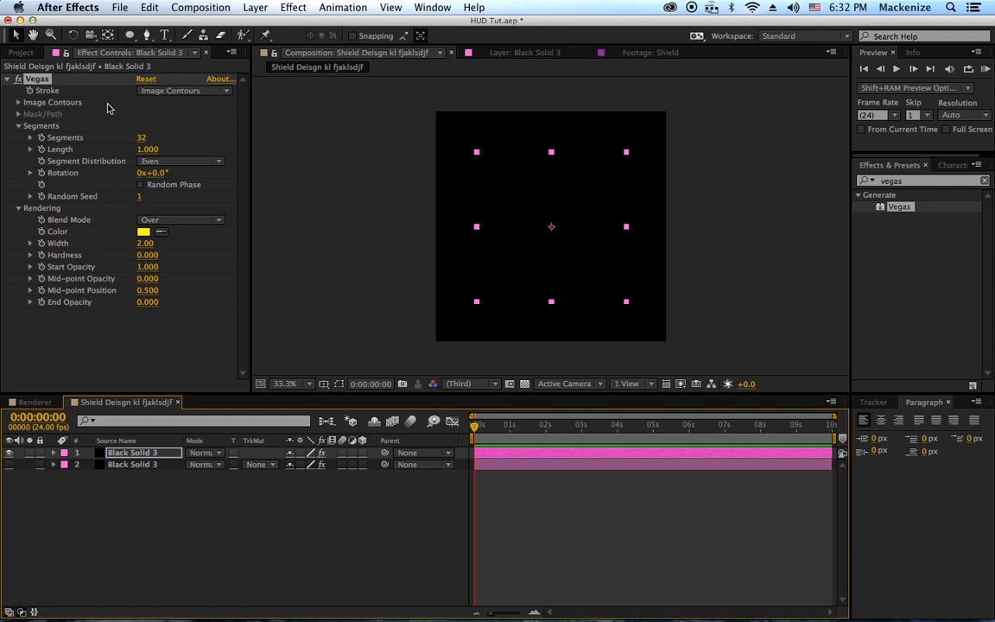
- Set the Vegas effect's stroke source to Mask/Path so it follows the circular mask
click(50, 88)
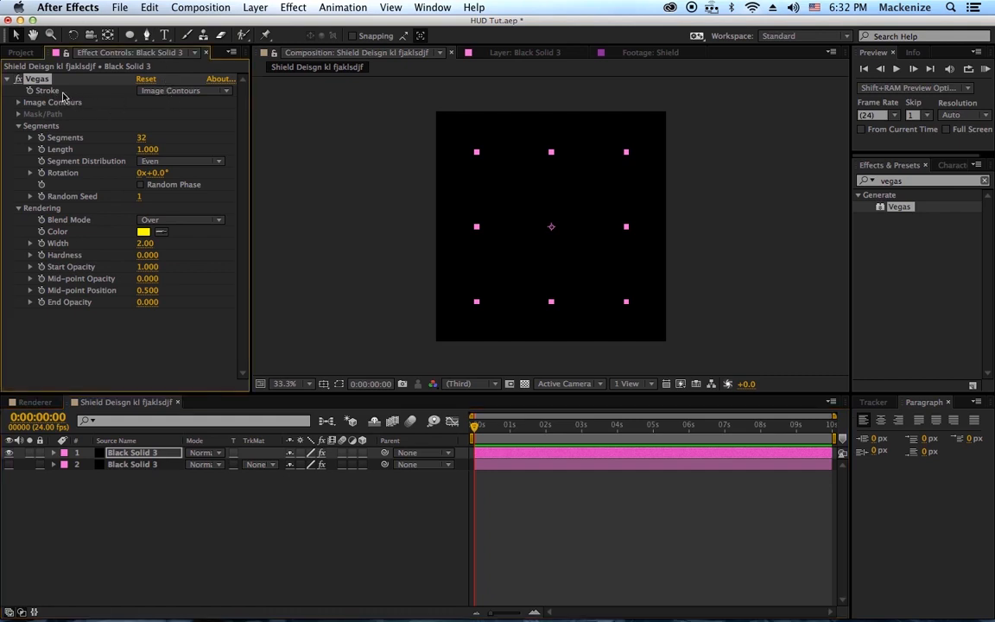
click(162, 90)
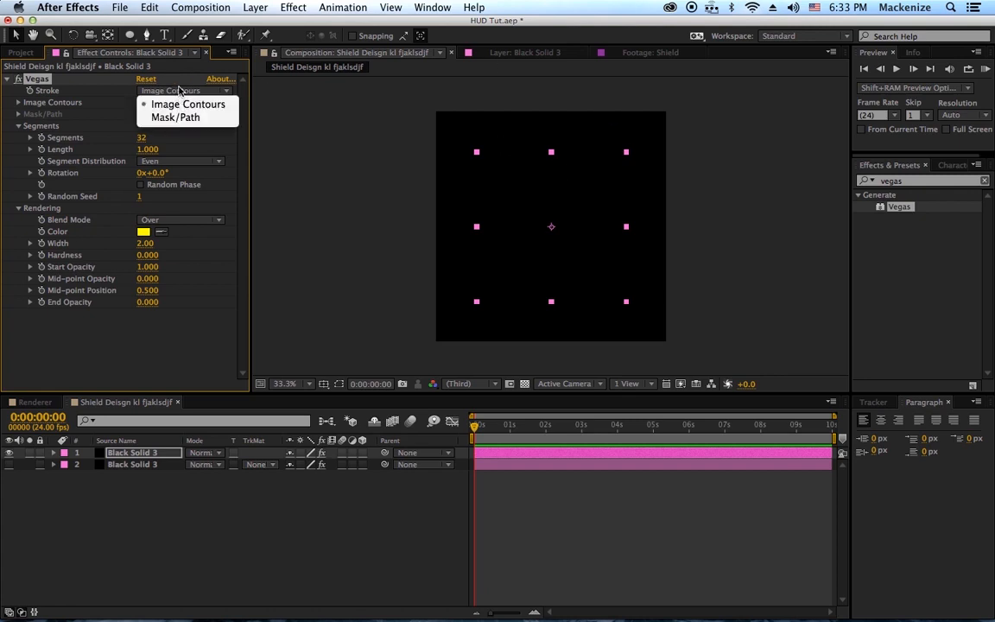
click(176, 118)
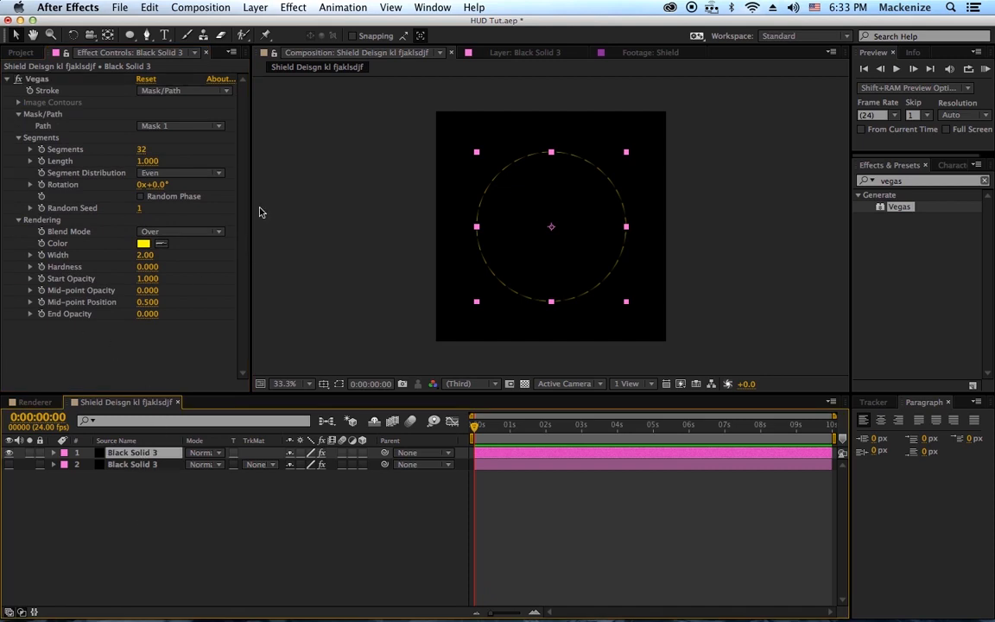
- Inspect the mask properties of the upper Vegas solid, collapse the layer again and save the project
key(m)
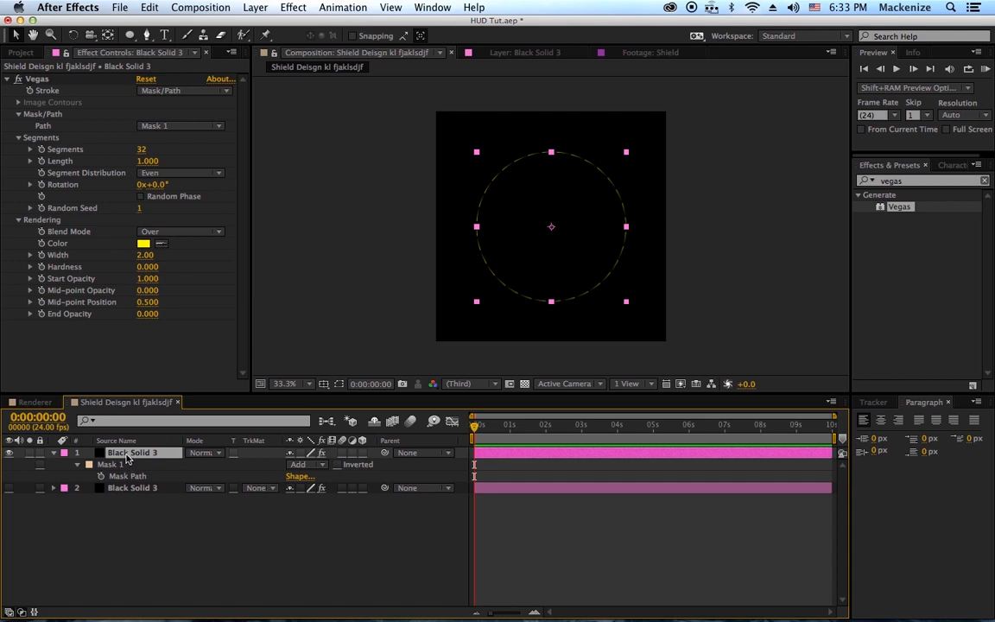
key(m)
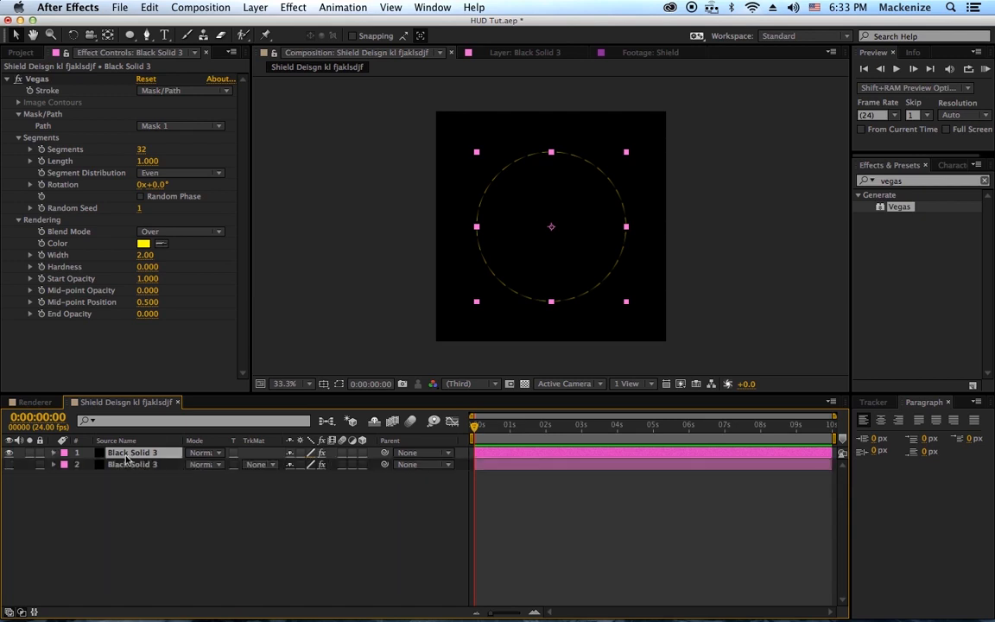
click(54, 454)
click(67, 465)
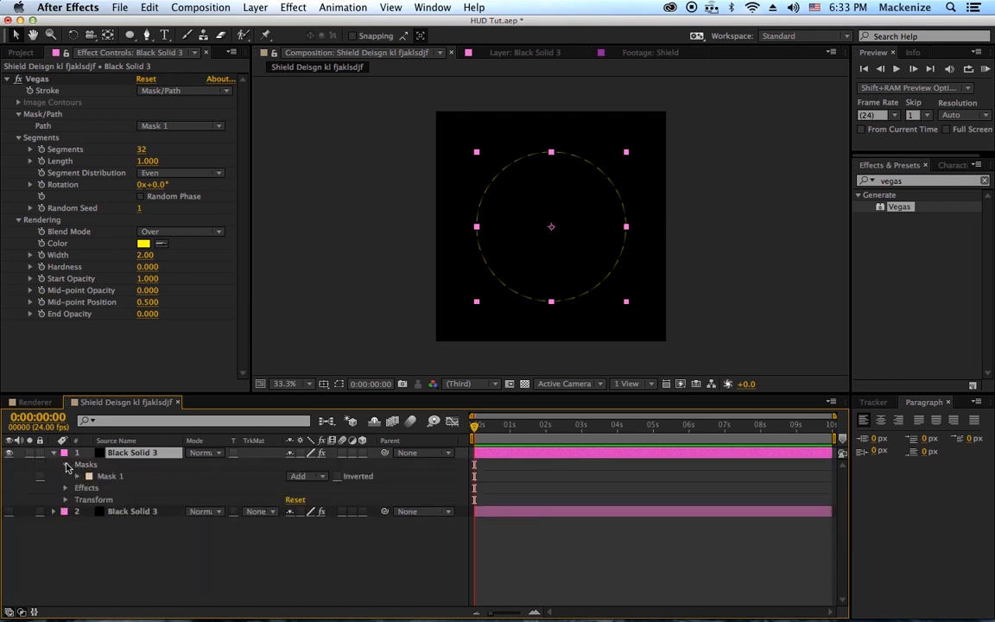
click(66, 466)
click(54, 454)
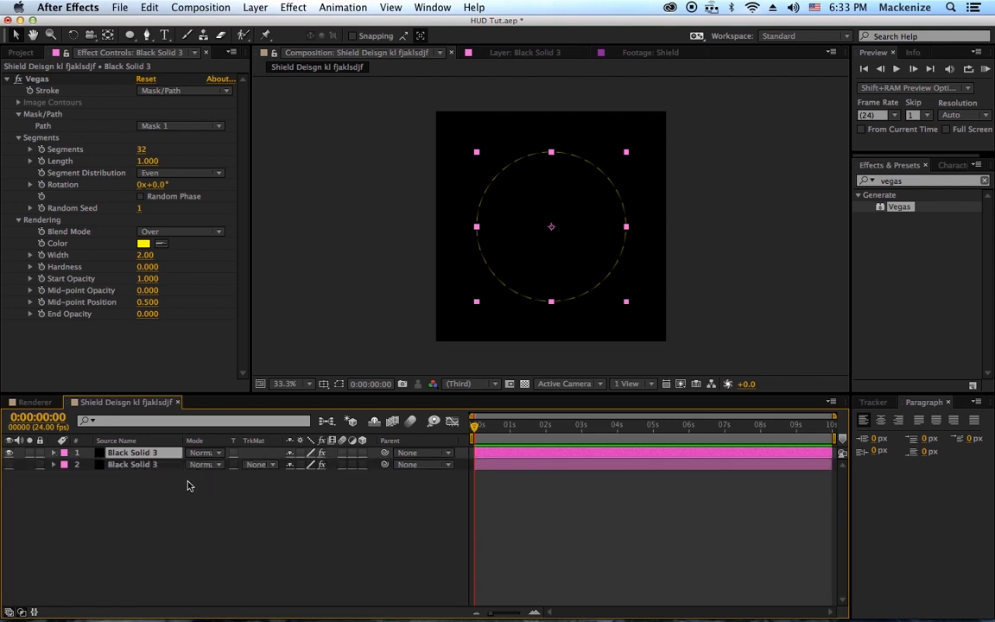
key(super+s)
- Compare the dotted ring on its own with the segmented outer ring in the Shield footage around 0:00:10:01, then restore the layer visibility
click(134, 465)
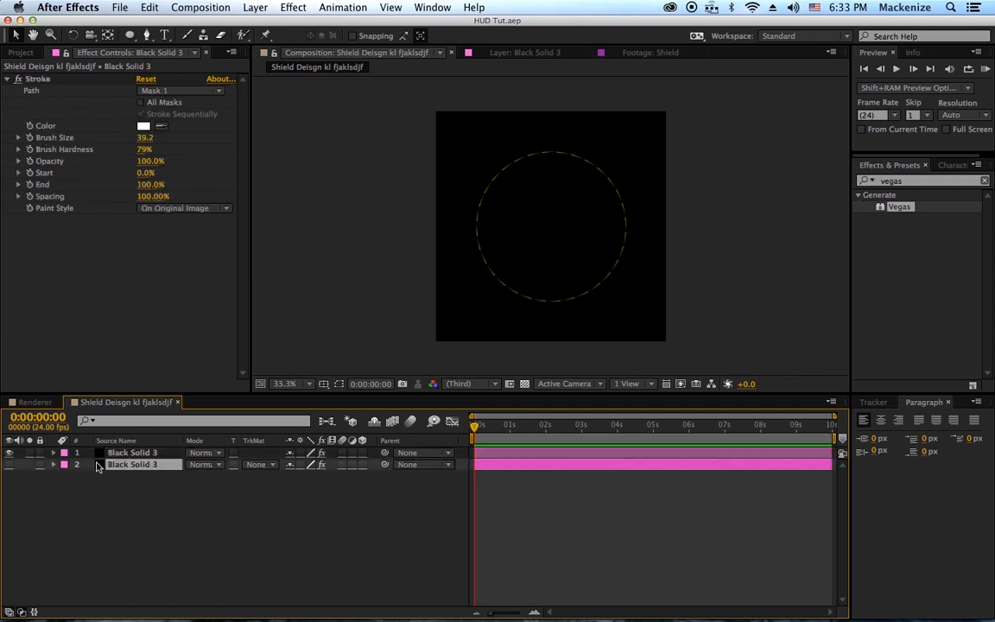
click(9, 464)
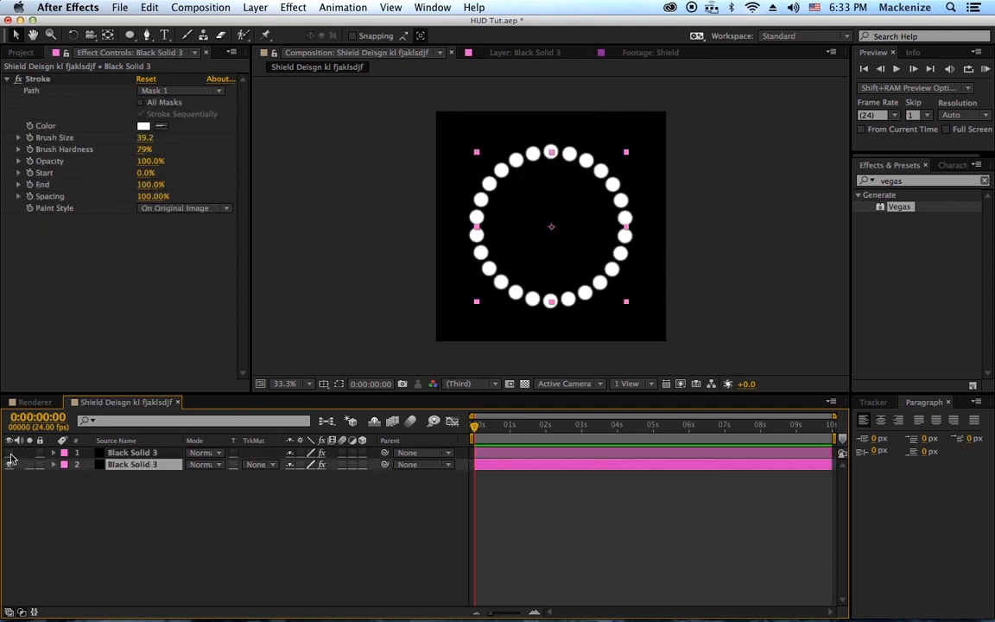
click(599, 52)
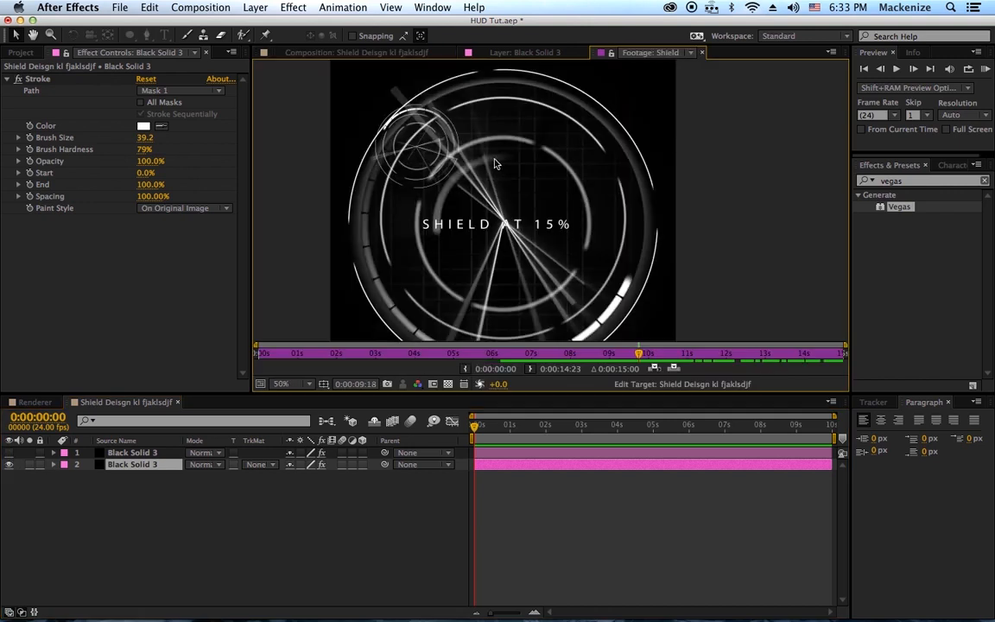
drag(567, 245, 543, 151)
scroll(594, 238, up, 1)
drag(614, 324, 587, 278)
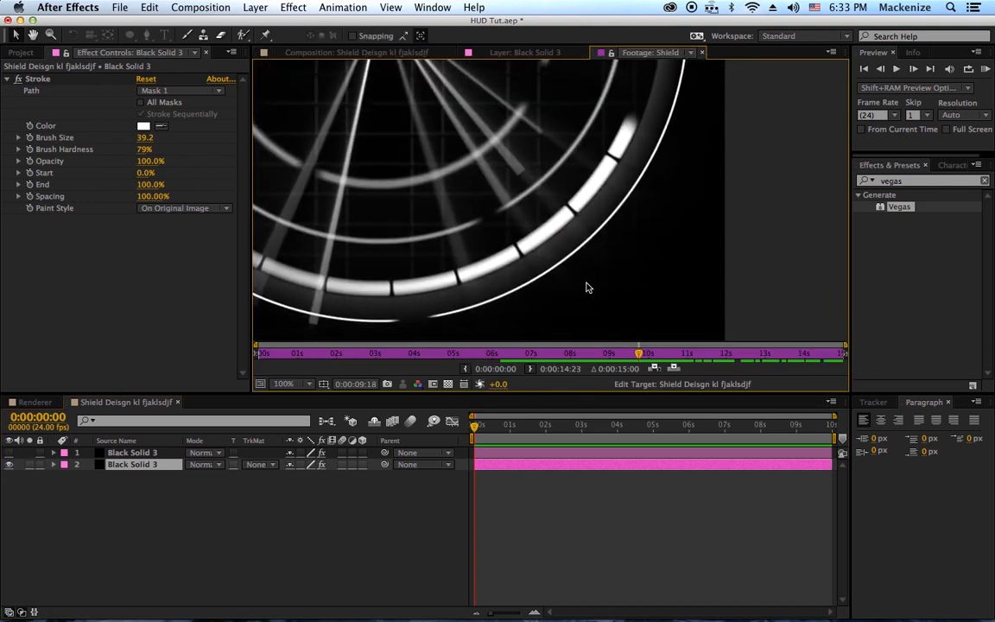
mouse_move(639, 354)
mouse_down()
mouse_move(594, 352)
mouse_move(651, 346)
mouse_up()
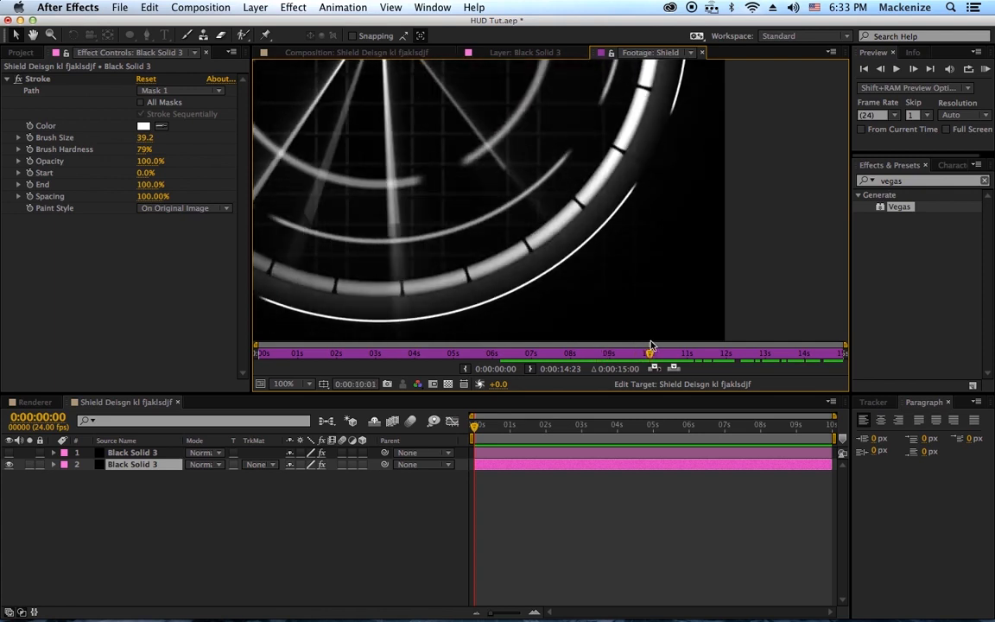
click(399, 54)
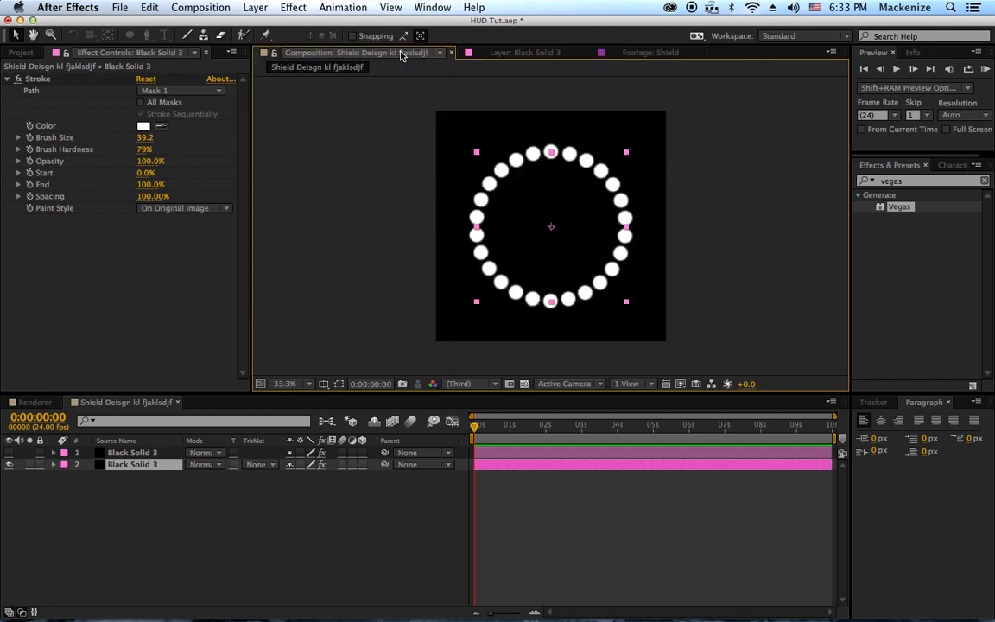
click(8, 454)
click(8, 465)
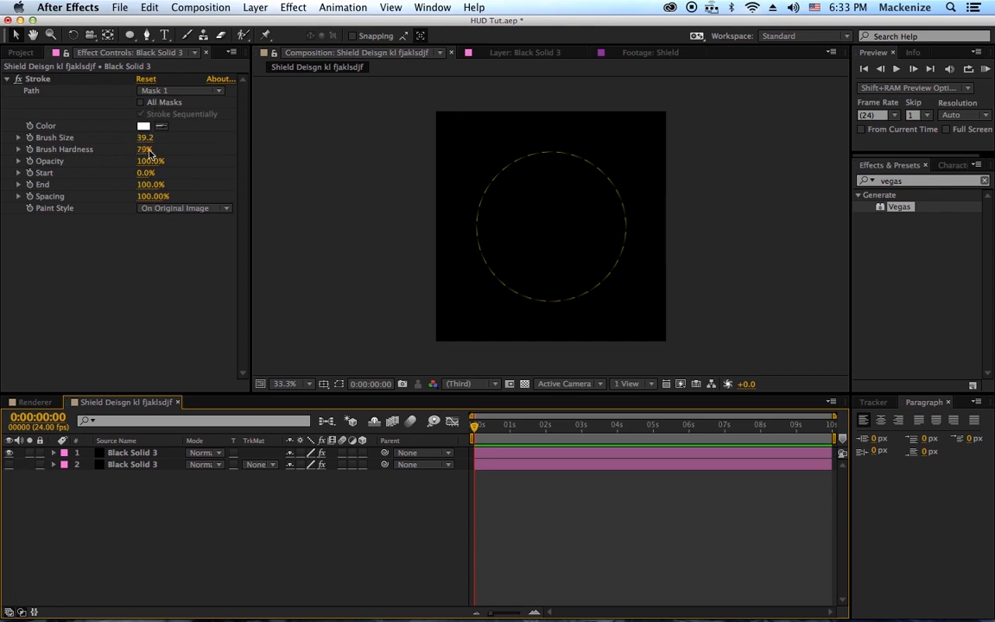
- Set the Vegas effect on the upper solid to 1 segment and a width of 18.60
click(137, 453)
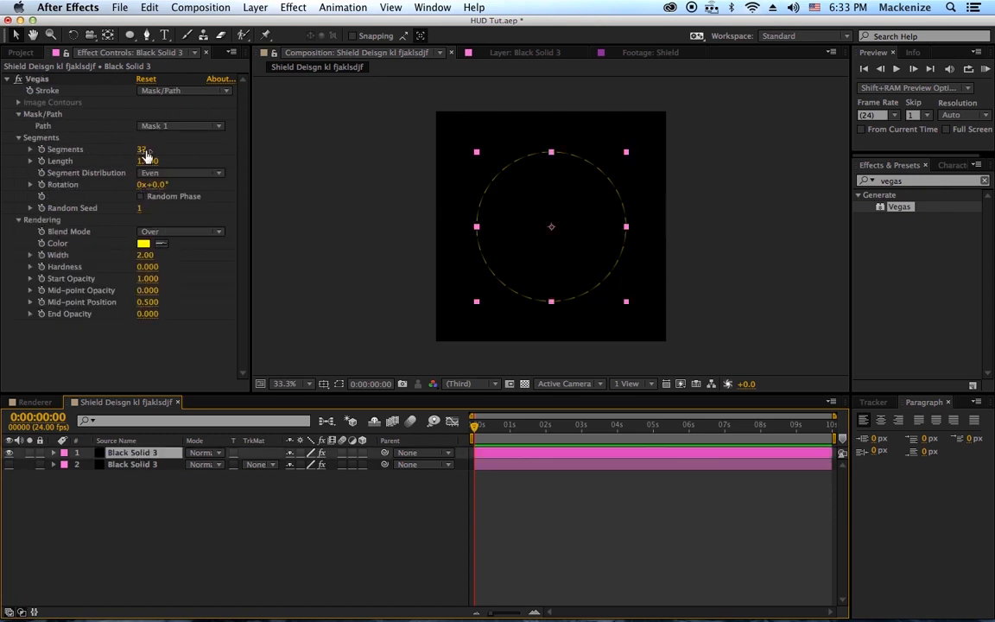
scroll(576, 243, up, 2)
key(space)
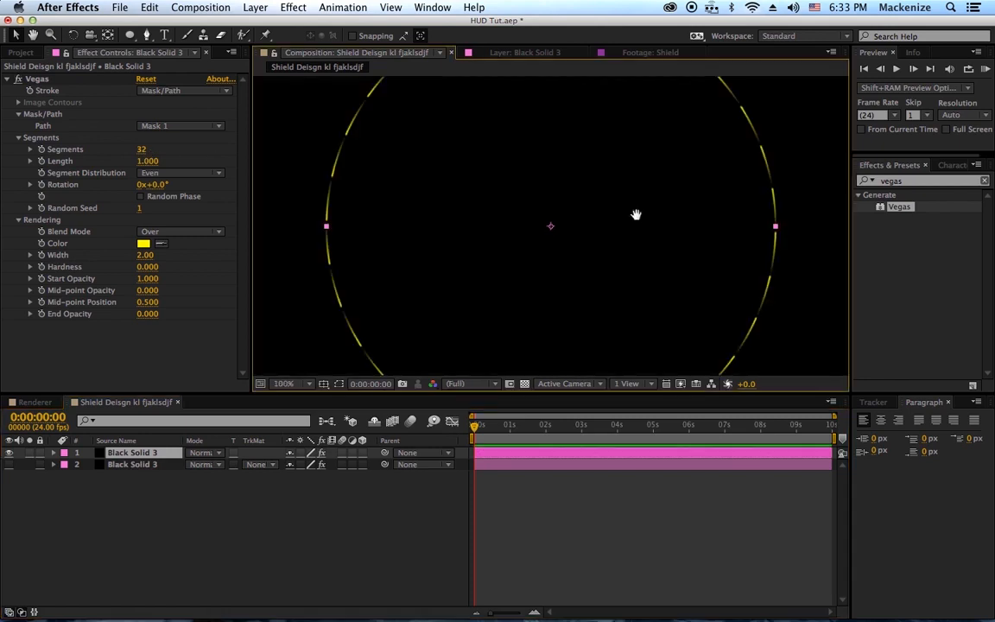
drag(635, 214, 621, 243)
drag(681, 262, 670, 277)
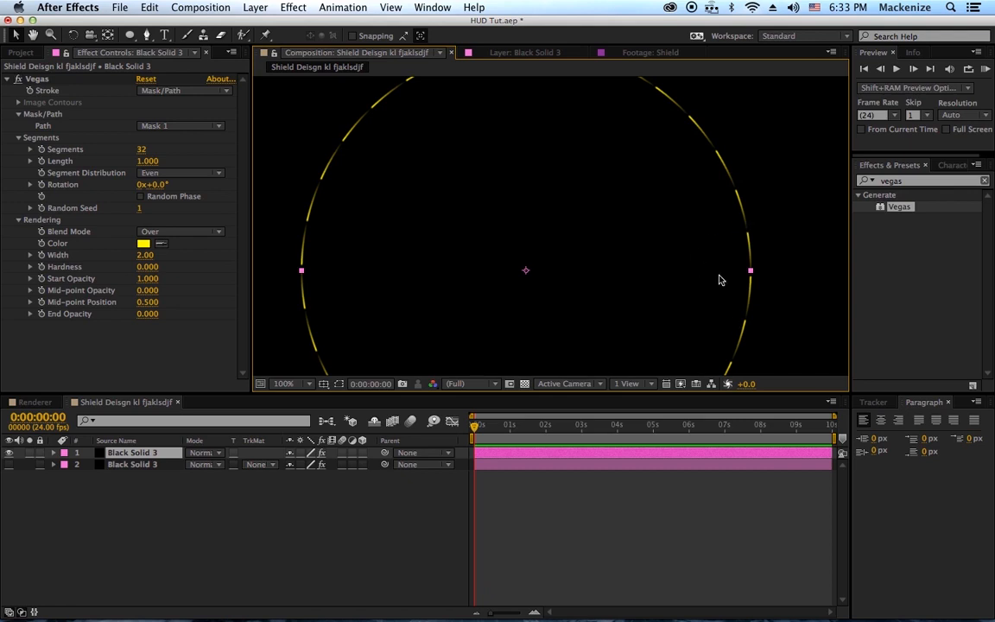
click(142, 149)
drag(139, 149, 122, 149)
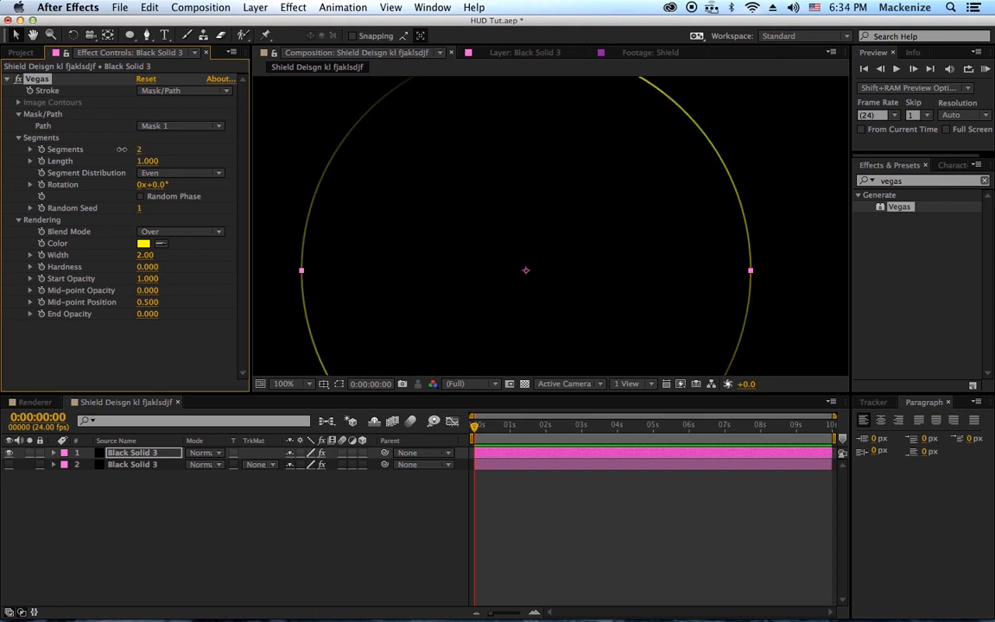
drag(122, 149, 109, 138)
key(comma)
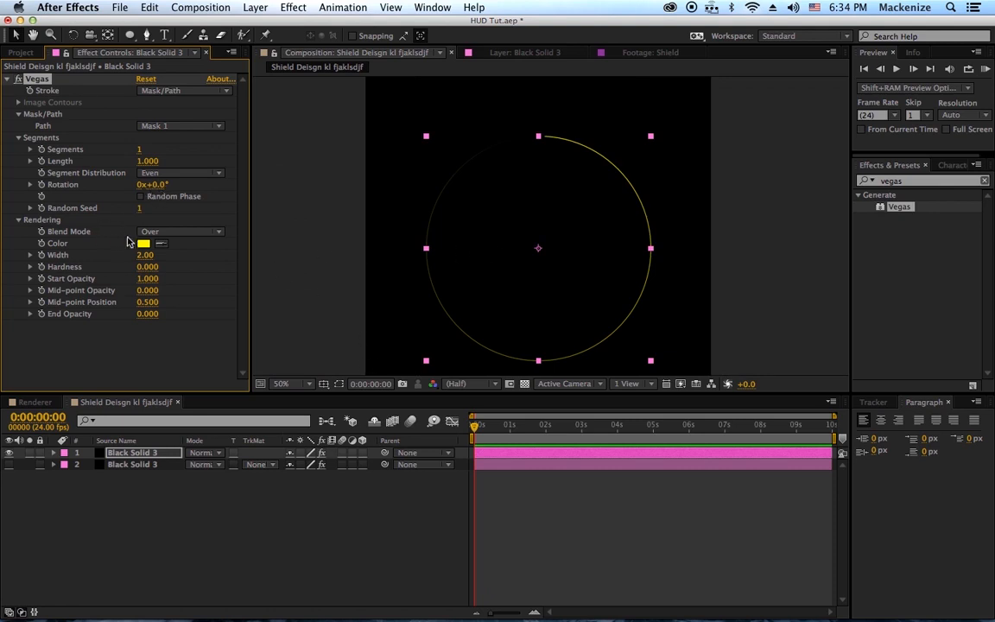
drag(144, 255, 240, 250)
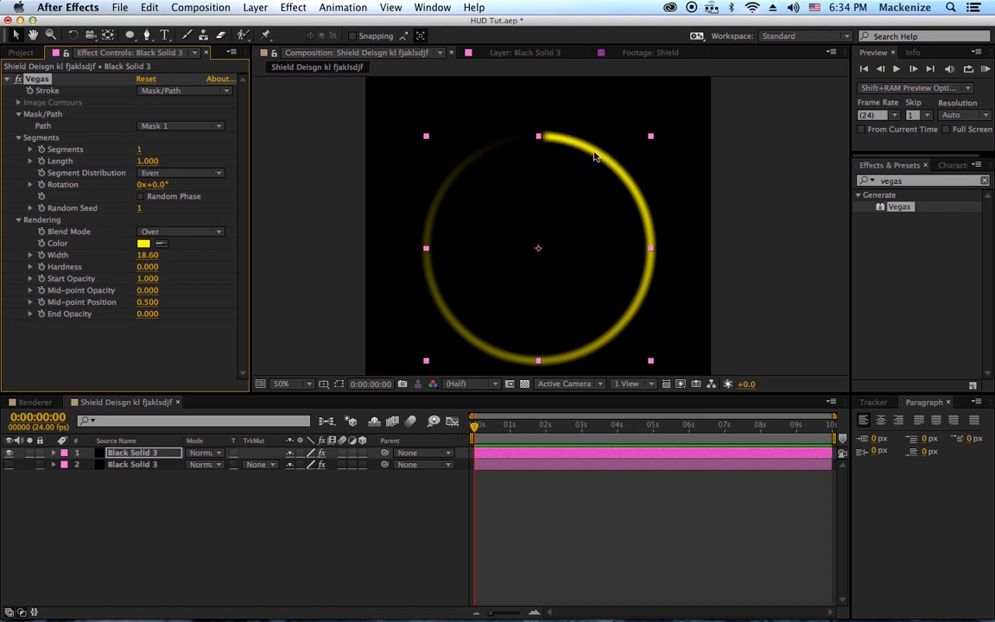
- Set the Vegas effect's hardness to 0.9 to sharpen the edges of the ring
scroll(526, 228, up, 1)
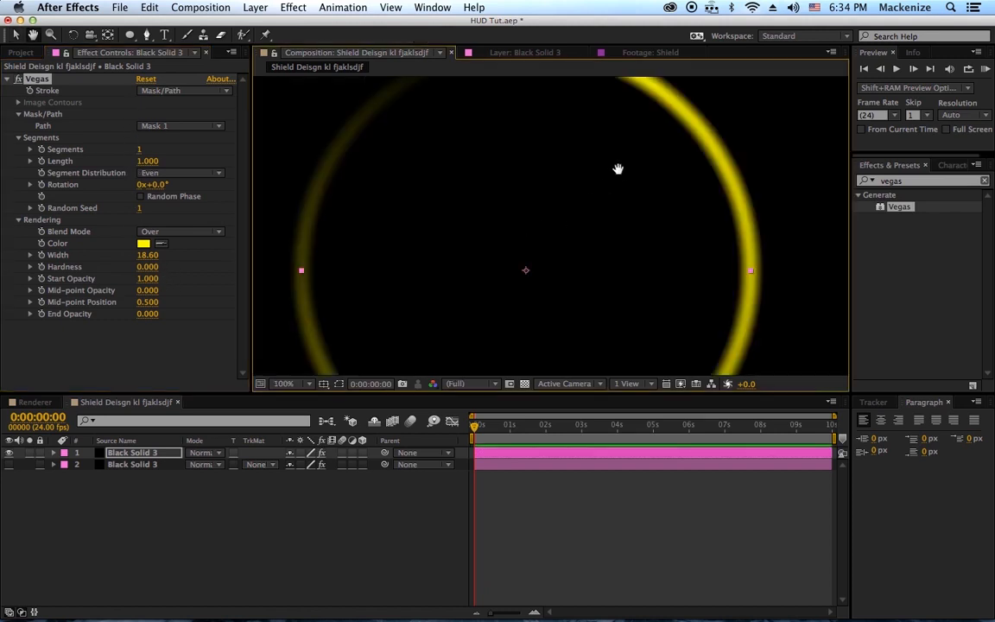
drag(618, 168, 380, 344)
scroll(563, 180, up, 1)
scroll(517, 213, down, 2)
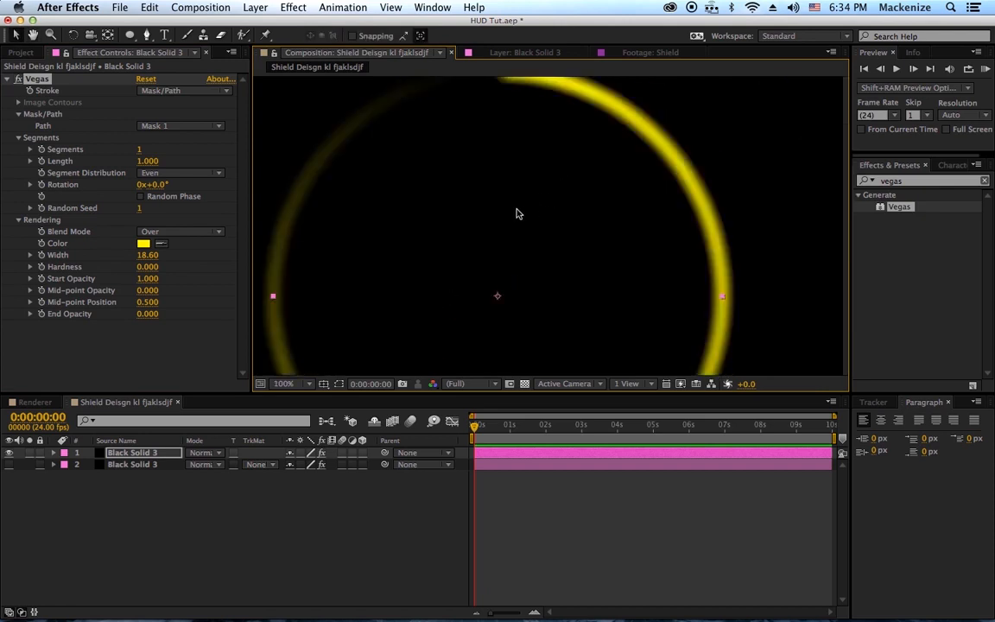
scroll(518, 213, up, 1)
drag(584, 154, 470, 248)
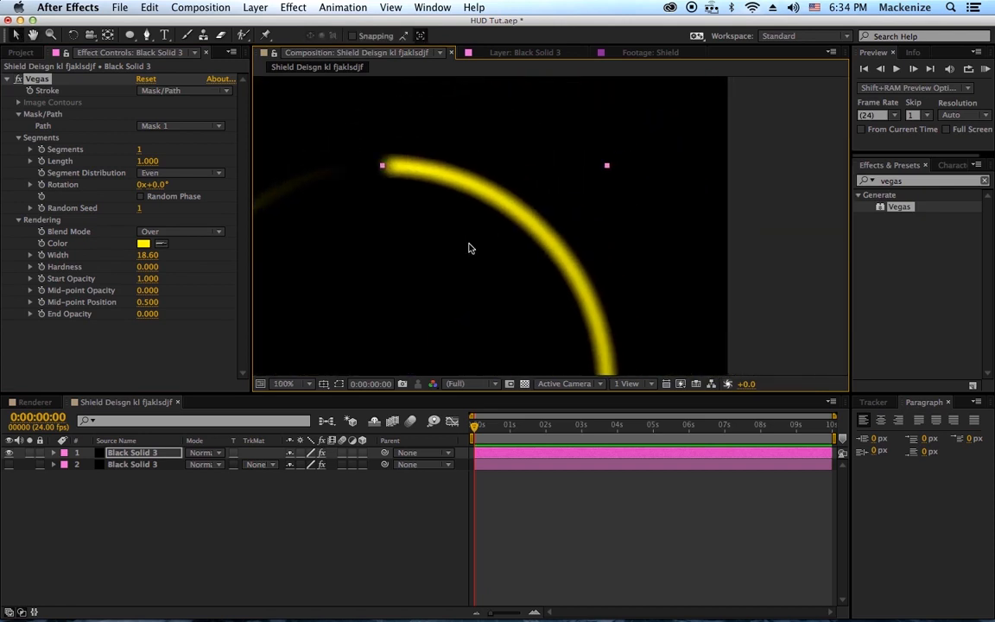
drag(146, 268, 440, 260)
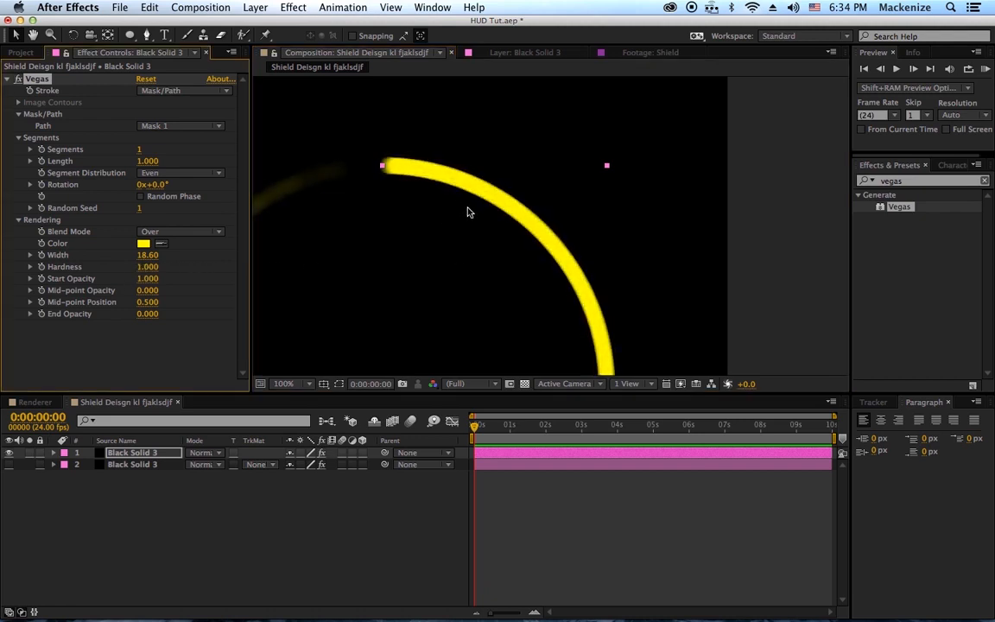
scroll(453, 207, up, 1)
scroll(415, 203, down, 1)
click(147, 267)
text(.9)
key(Return)
key(comma)
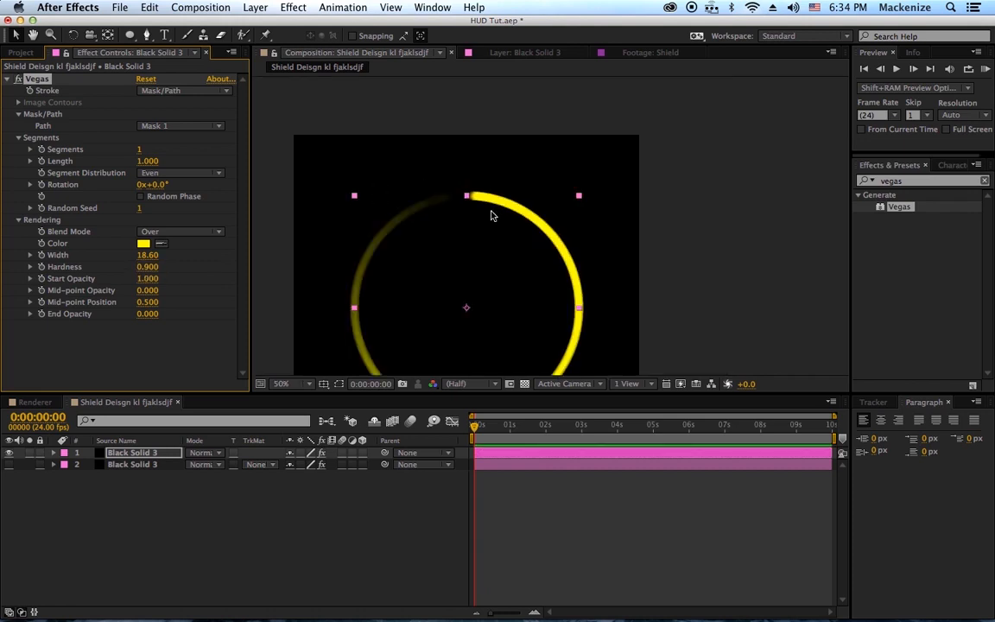
- Examine the fading Vegas ring as a whole and compare it with the segmented outer ring in the Shield footage
key(space)
drag(489, 221, 525, 167)
key(space)
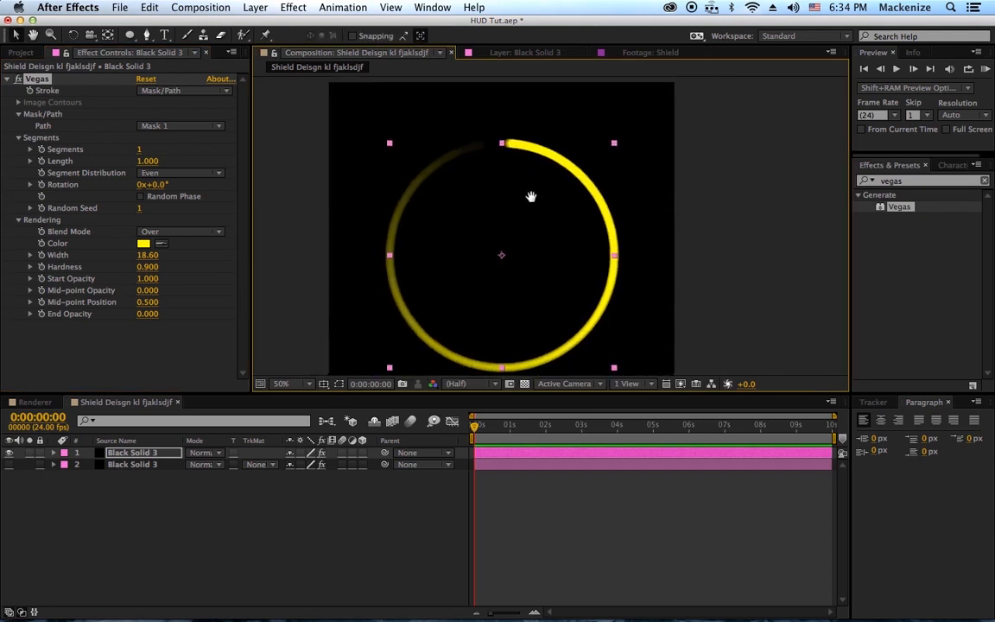
mouse_move(530, 209)
mouse_down()
mouse_move(532, 174)
mouse_move(533, 192)
mouse_up()
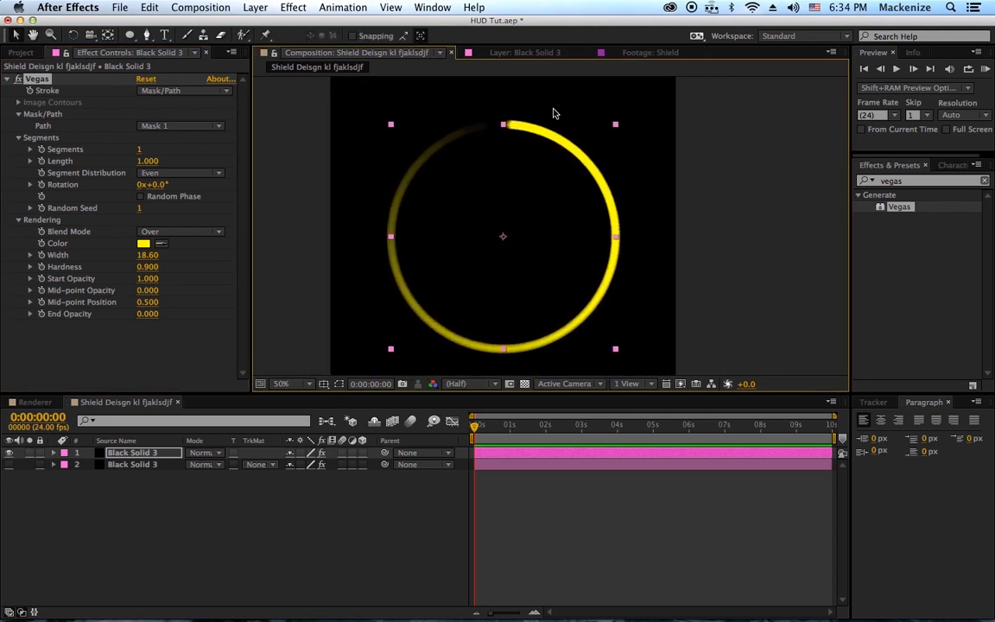
click(630, 53)
key(space)
drag(591, 131, 737, 170)
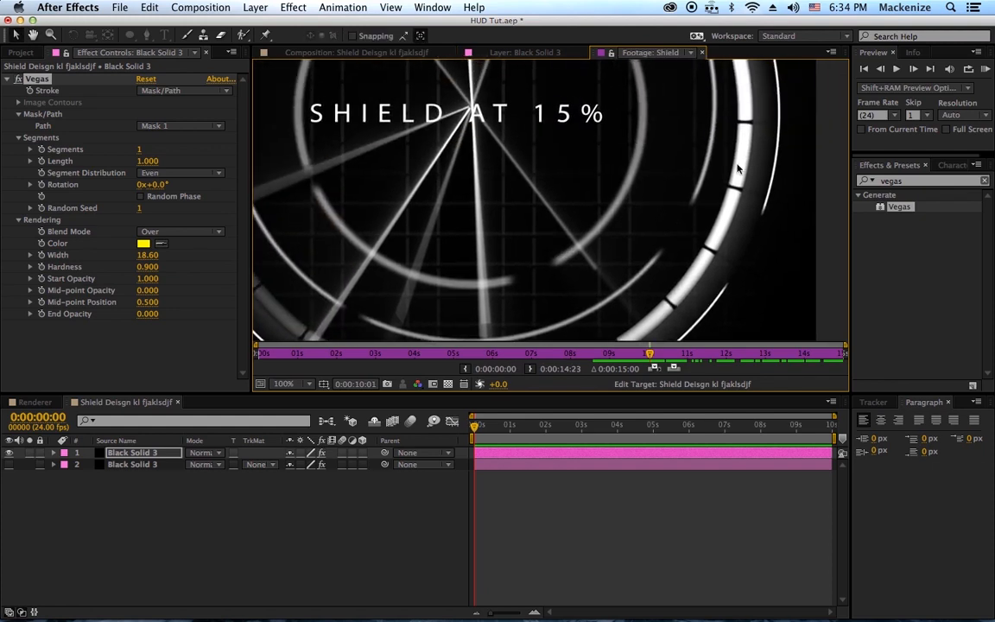
click(333, 54)
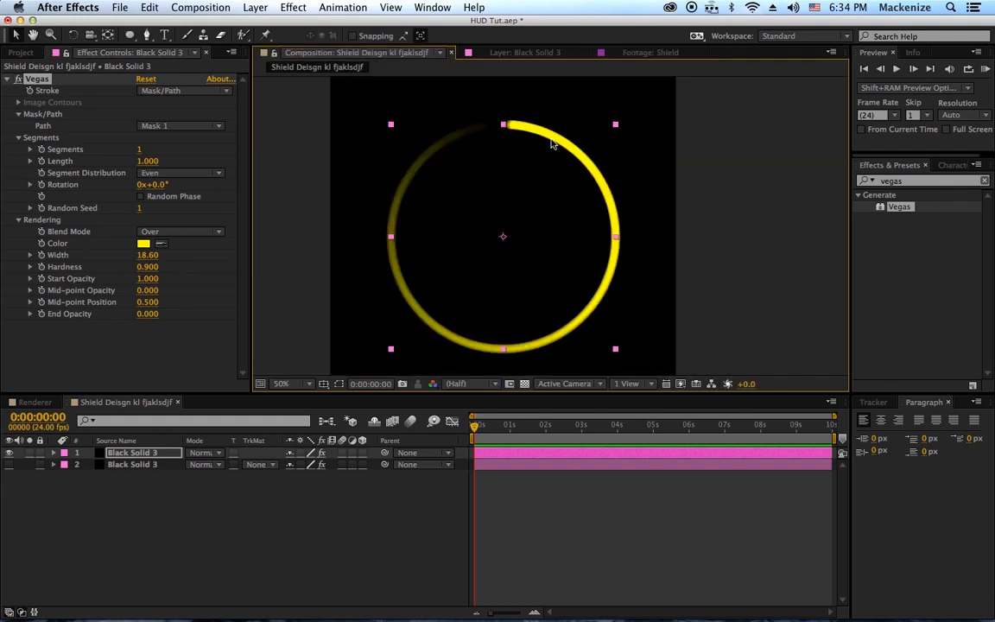
- Show the dotted-ring solid beneath the Vegas ring and change the Vegas colour to white
click(10, 465)
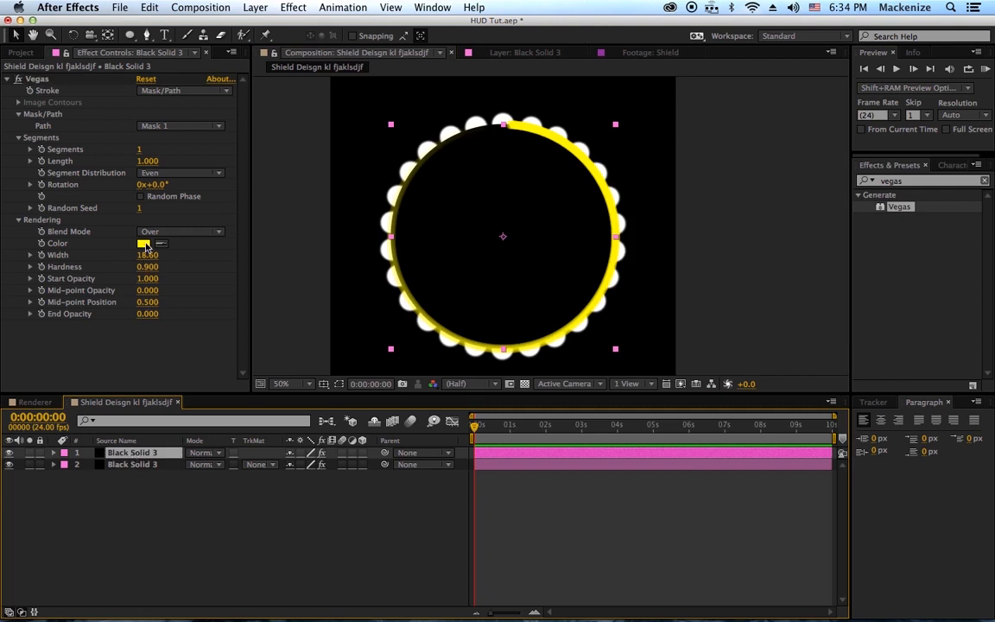
click(143, 244)
drag(160, 378, 4, 268)
click(393, 355)
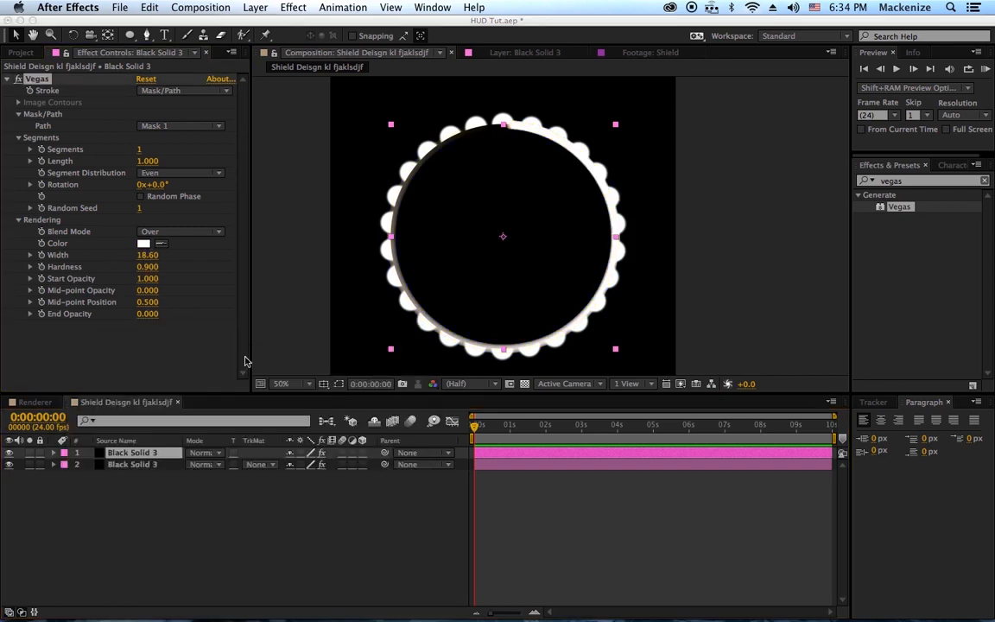
- Hide the upper Vegas solid, view the dotted-ring solid's track matte choices and open that lower solid in the layer viewer
click(10, 452)
click(258, 465)
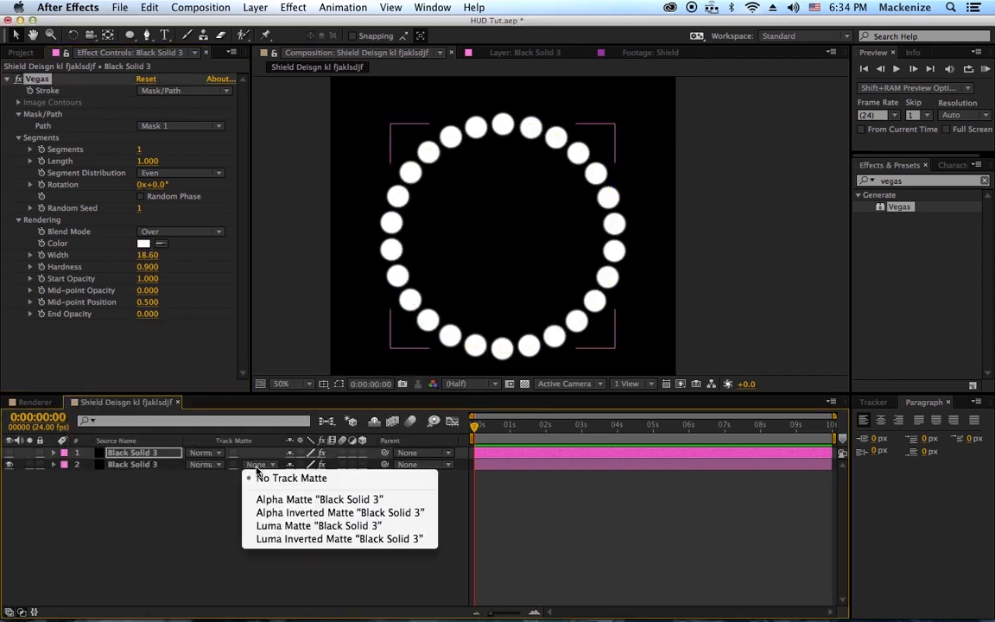
double_click(130, 466)
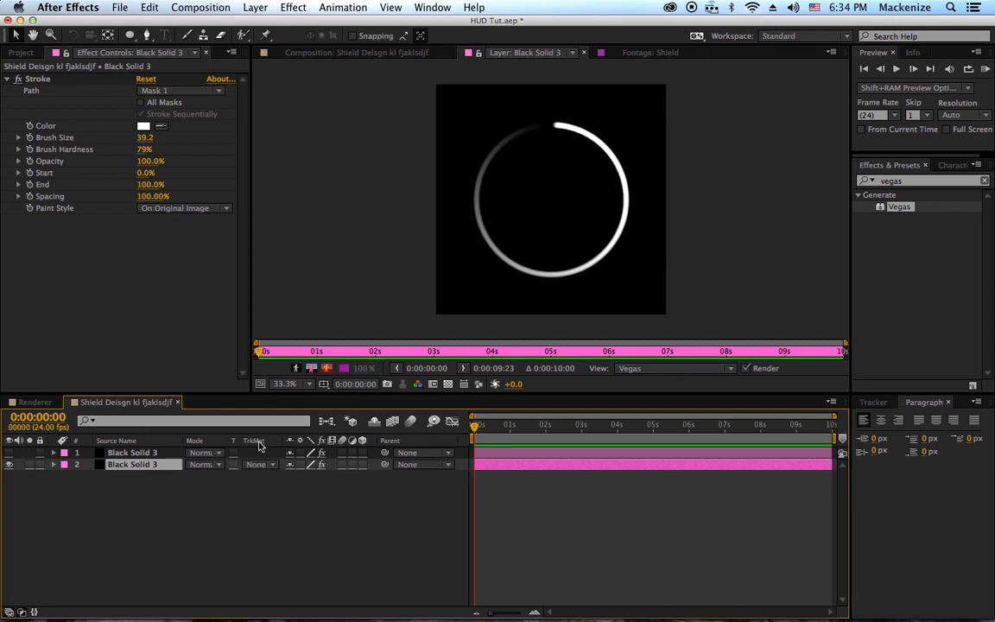
- Toggle the timeline's in/out/duration, transfer controls and layer switches columns, returning each to its original state
click(33, 611)
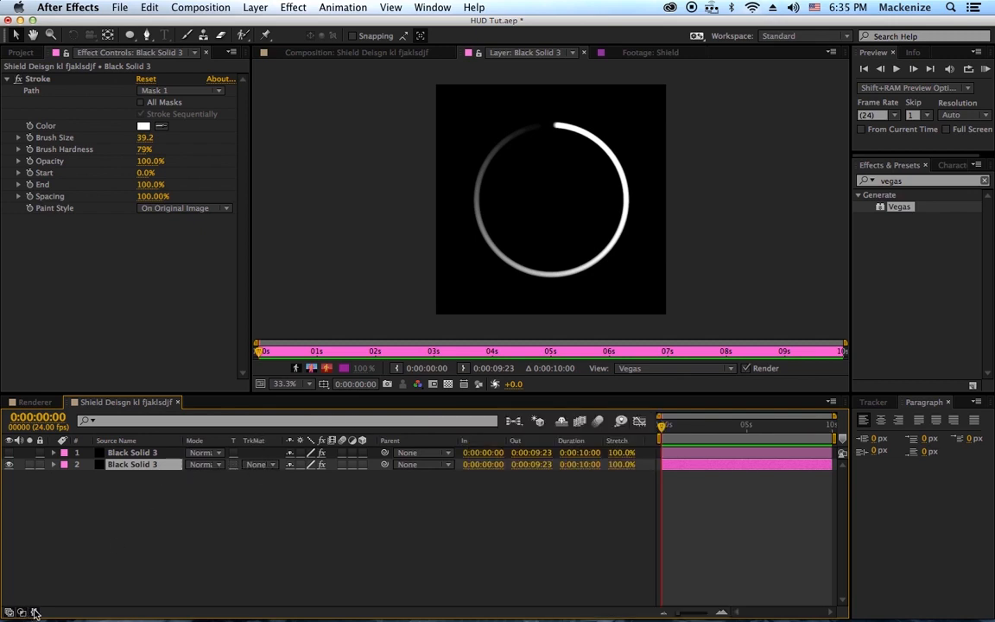
click(35, 612)
click(22, 612)
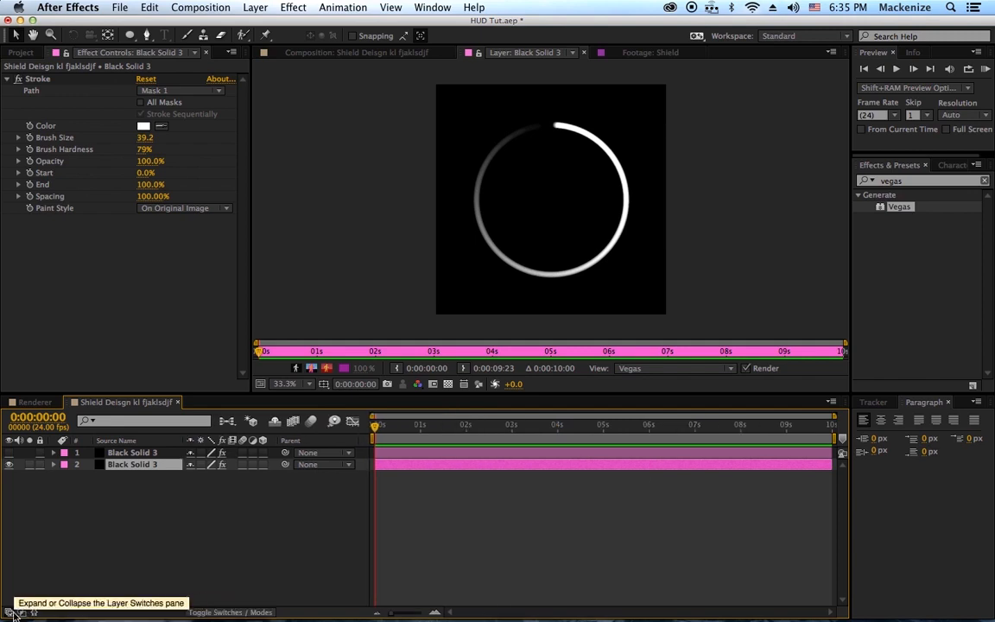
click(9, 613)
click(9, 612)
click(22, 612)
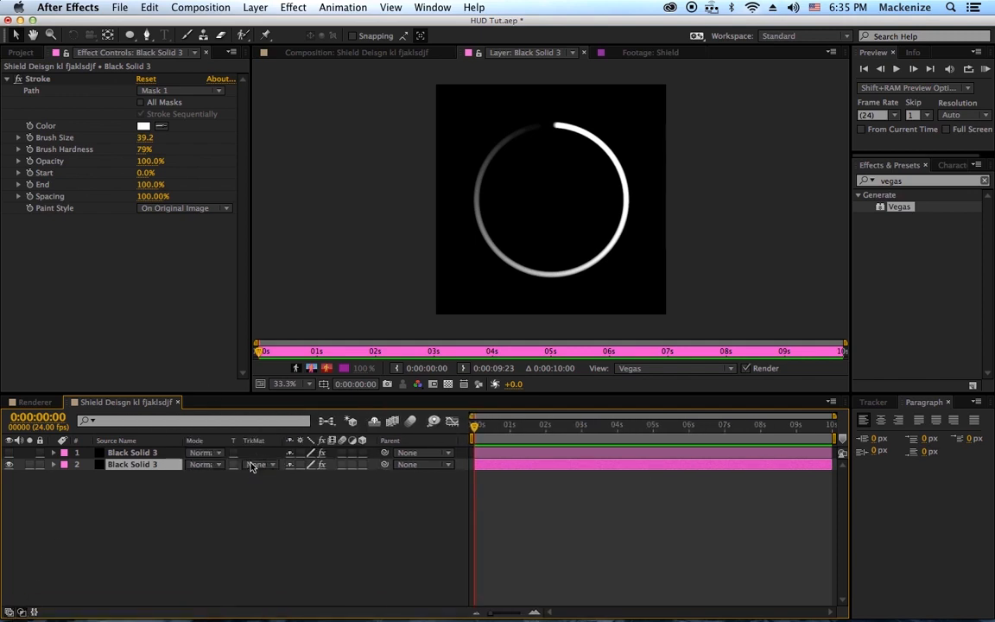
- Set the lower dotted-ring solid's track matte to Luma Matte "Black Solid 3" and show the result in the composition view
click(129, 453)
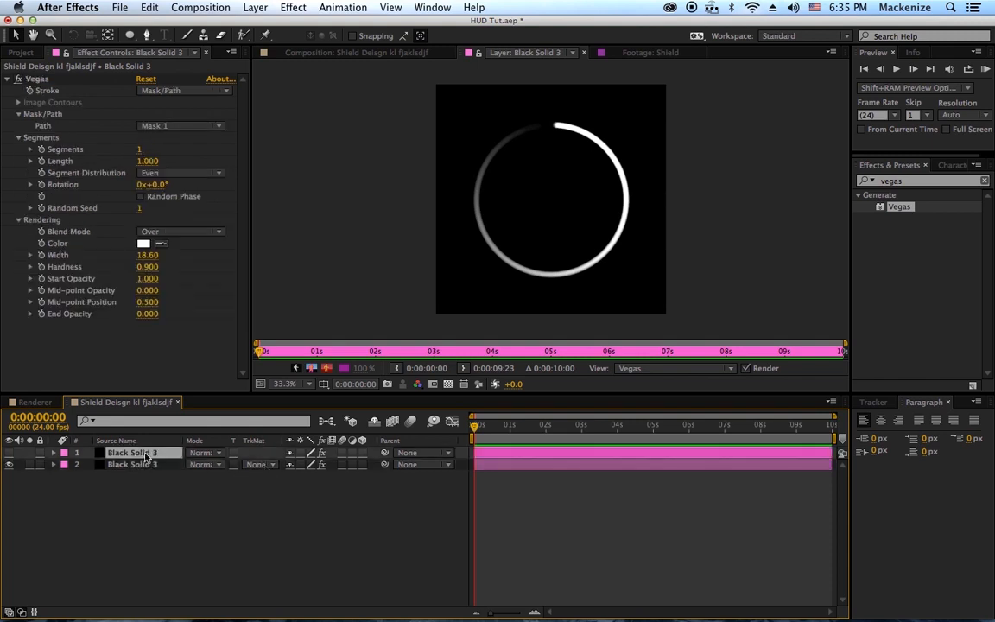
click(122, 468)
click(259, 464)
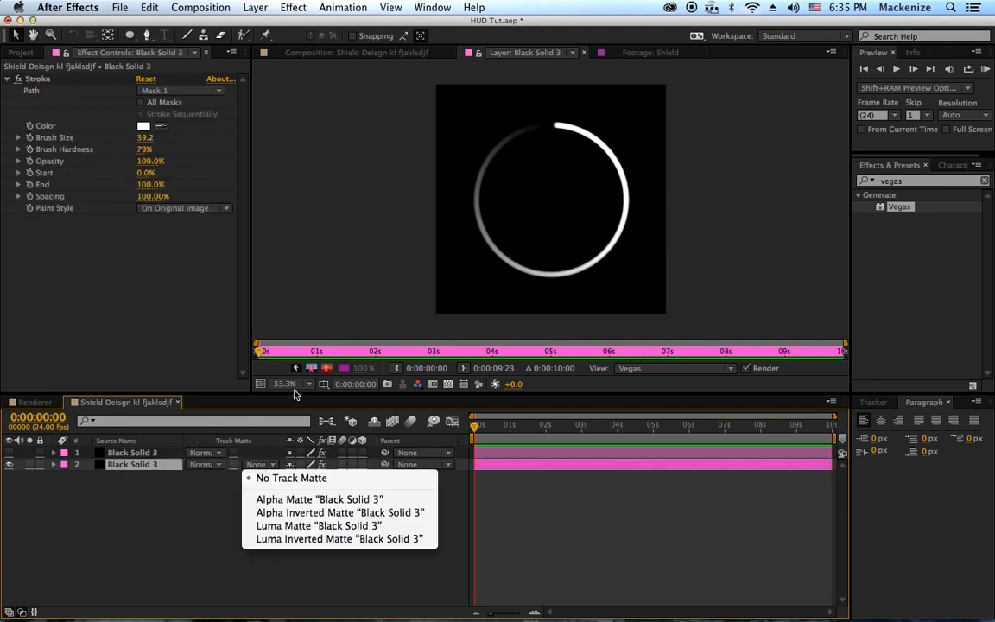
click(334, 529)
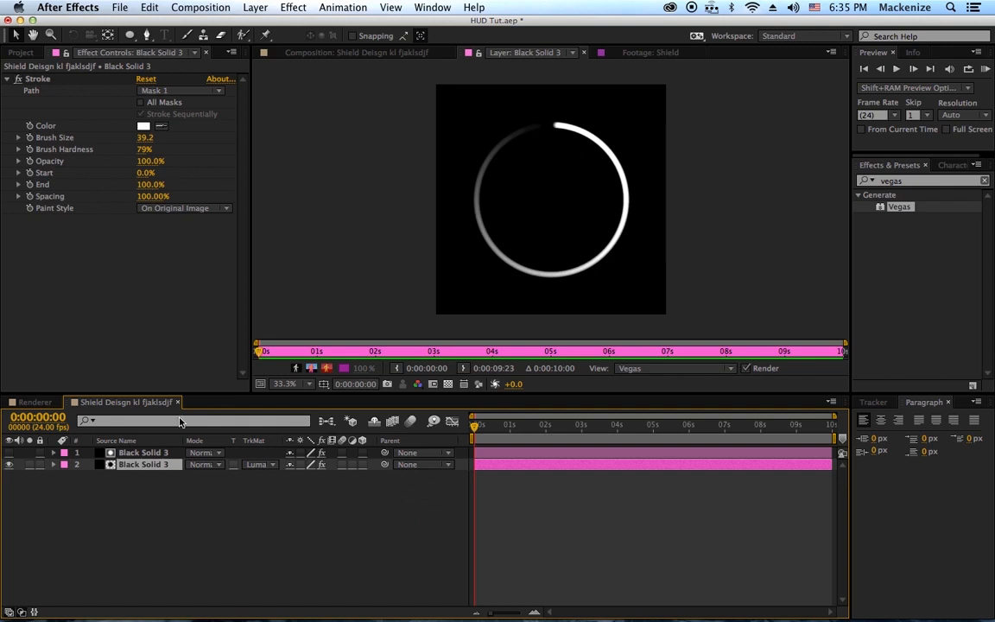
click(357, 53)
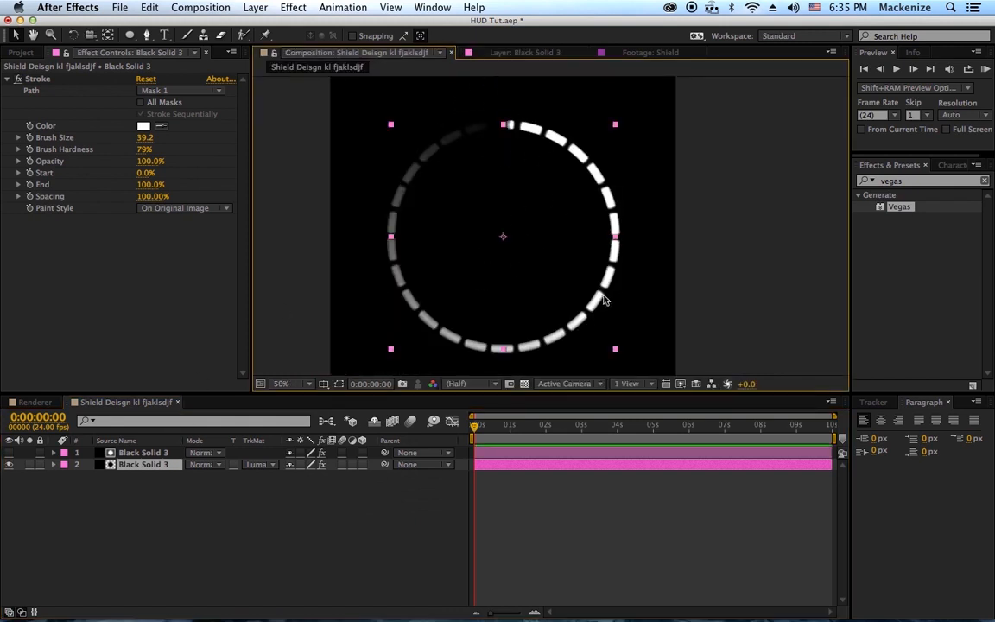
- Compare the ring segments with the Shield footage and set the dotted ring's Stroke brush size to 62.4 and spacing to 89%
click(634, 54)
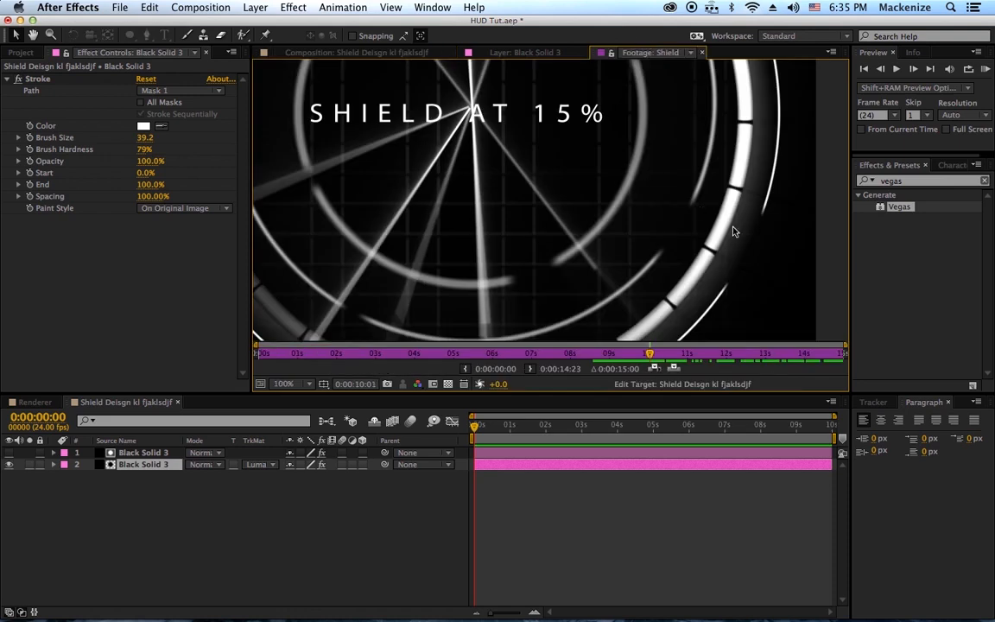
click(320, 55)
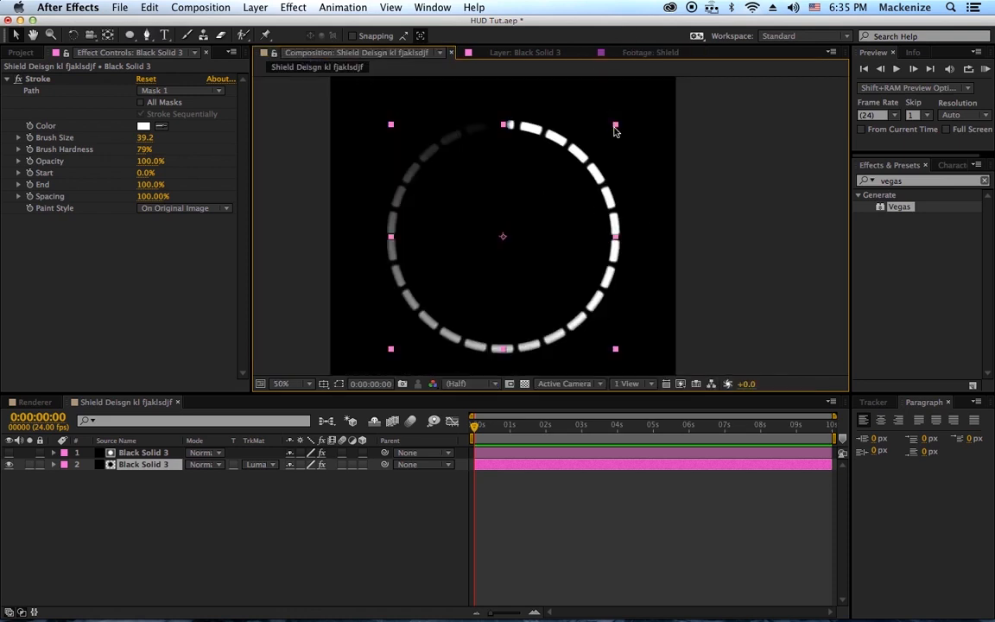
click(646, 55)
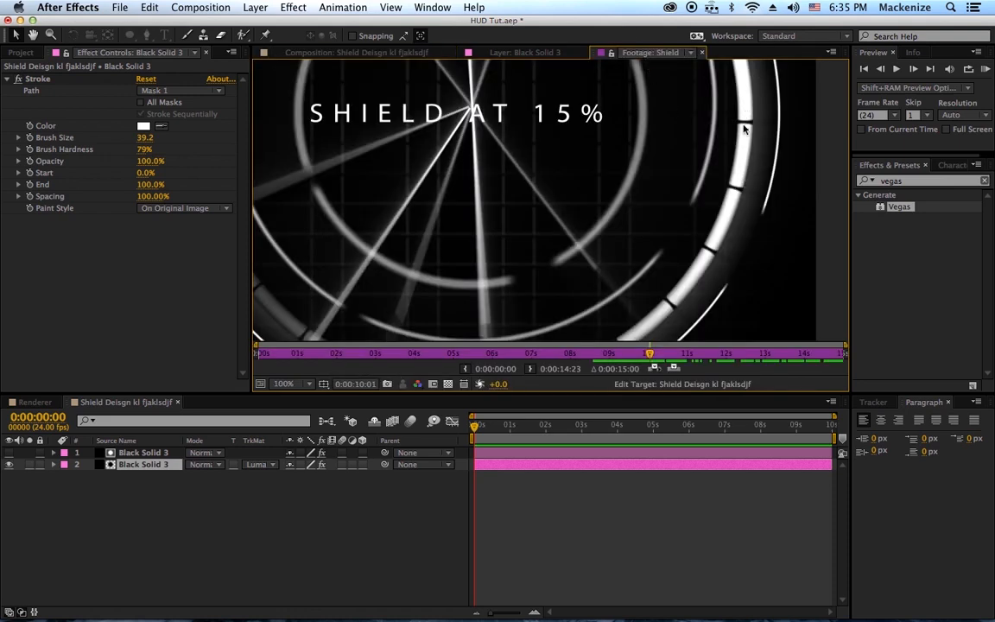
click(335, 54)
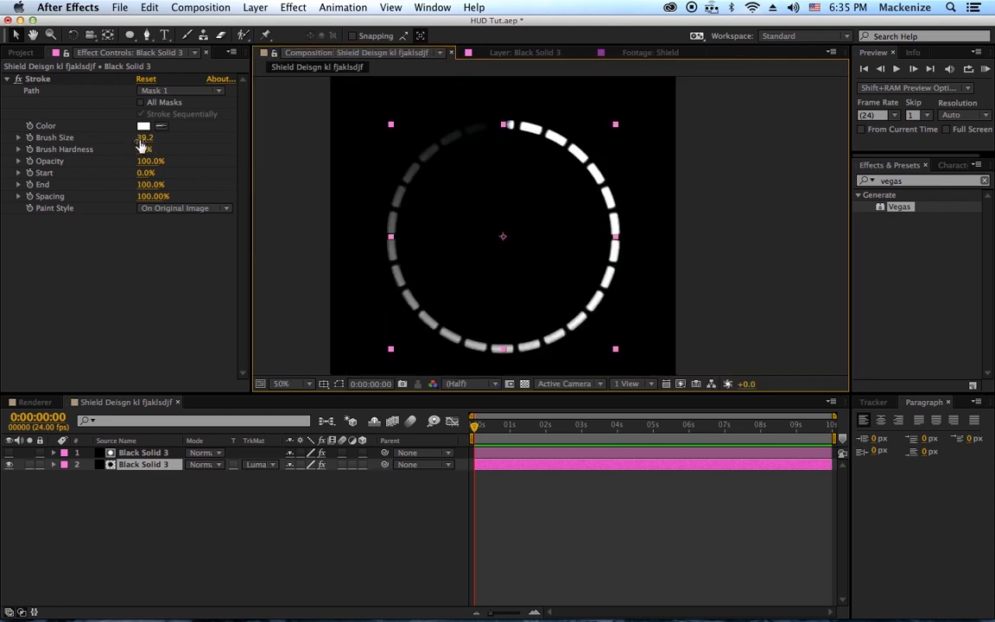
drag(148, 139, 185, 140)
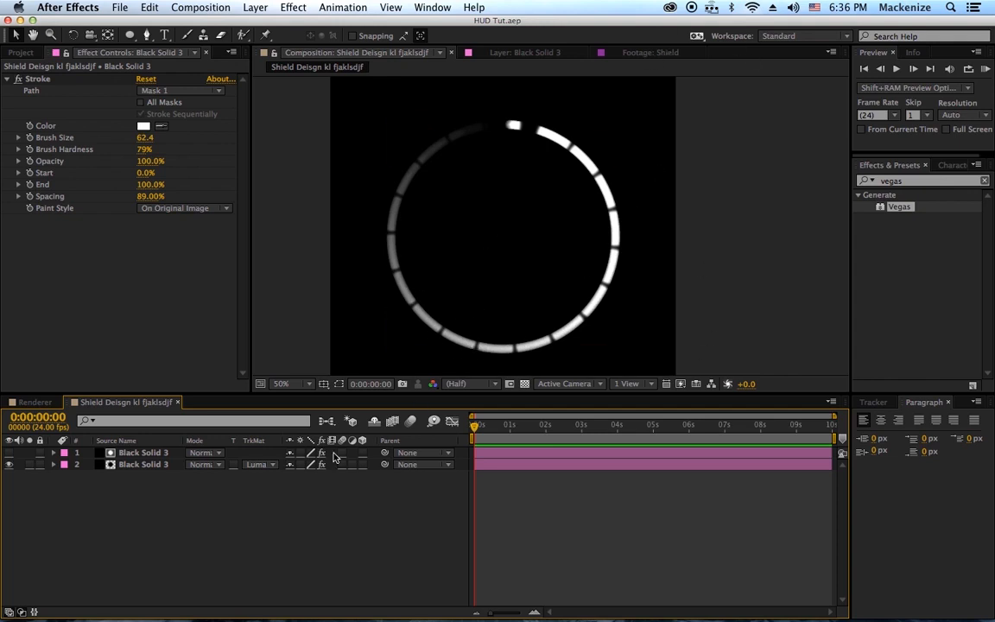
- Shorten the upper solid's Vegas segment length to 0.660 and save the project
click(151, 467)
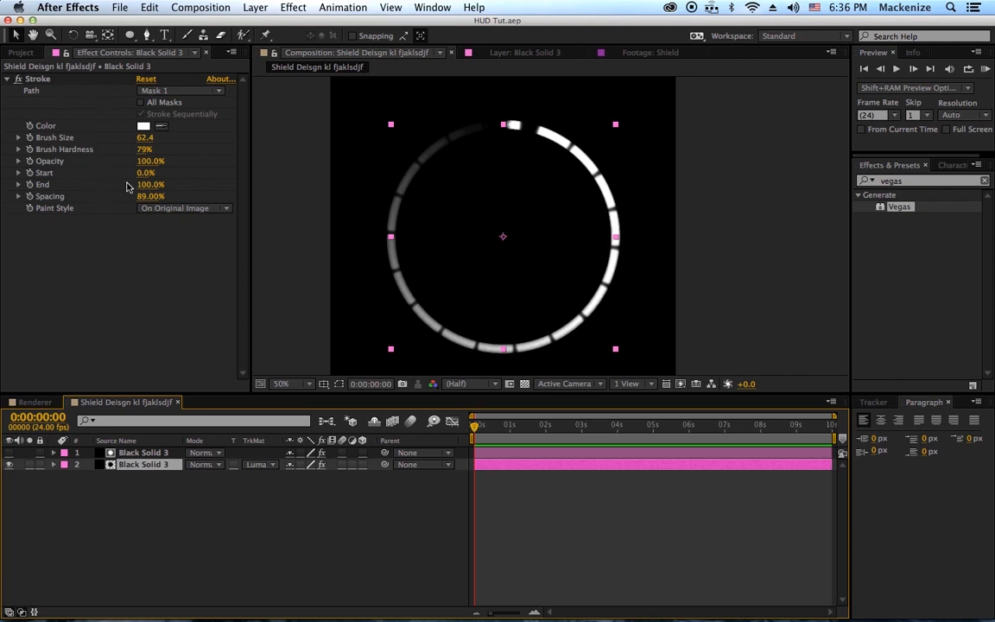
click(141, 453)
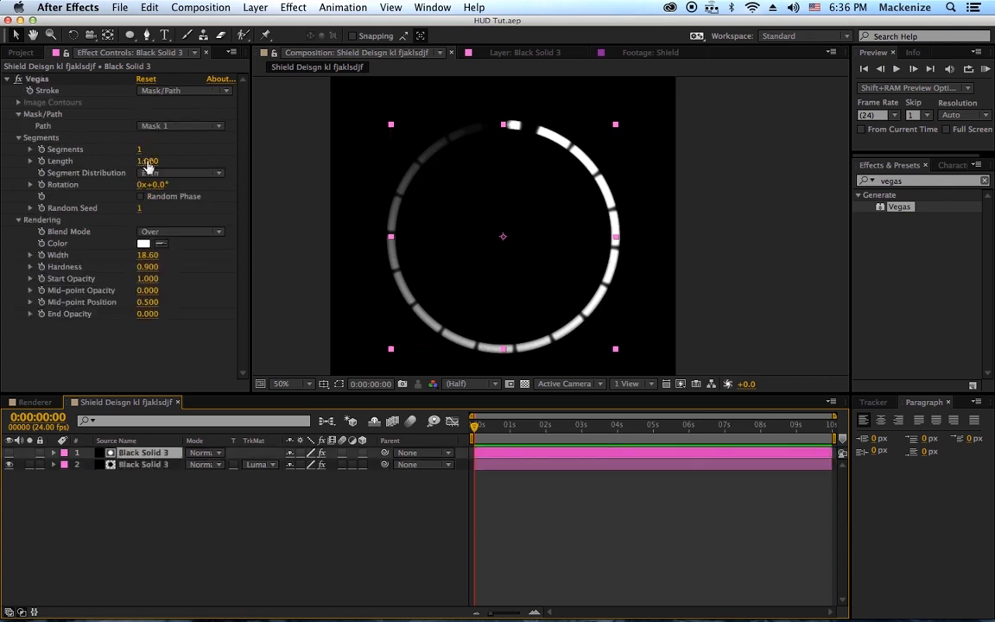
drag(145, 161, 191, 207)
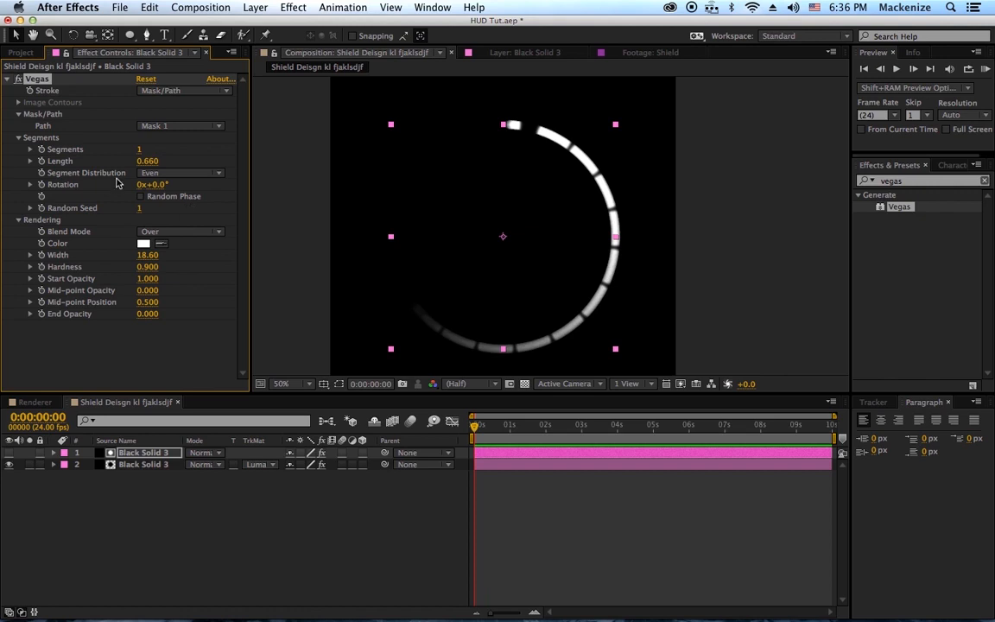
click(555, 488)
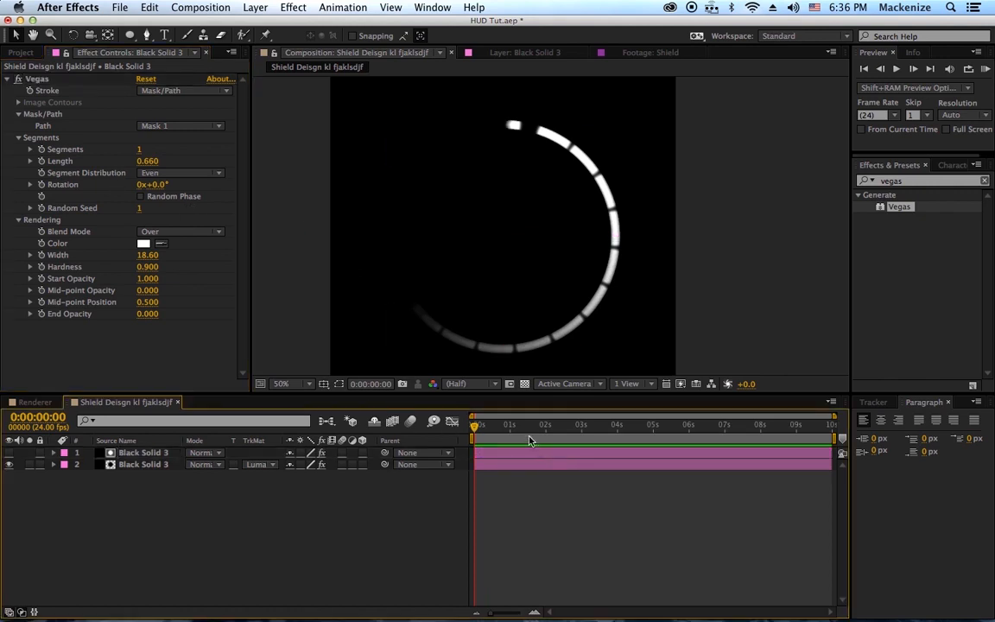
key(super+s)
- Scrub through the composition's timeline and reveal the Rotation property of both solids
drag(475, 430, 772, 443)
key(Home)
drag(482, 432, 831, 428)
drag(493, 428, 817, 429)
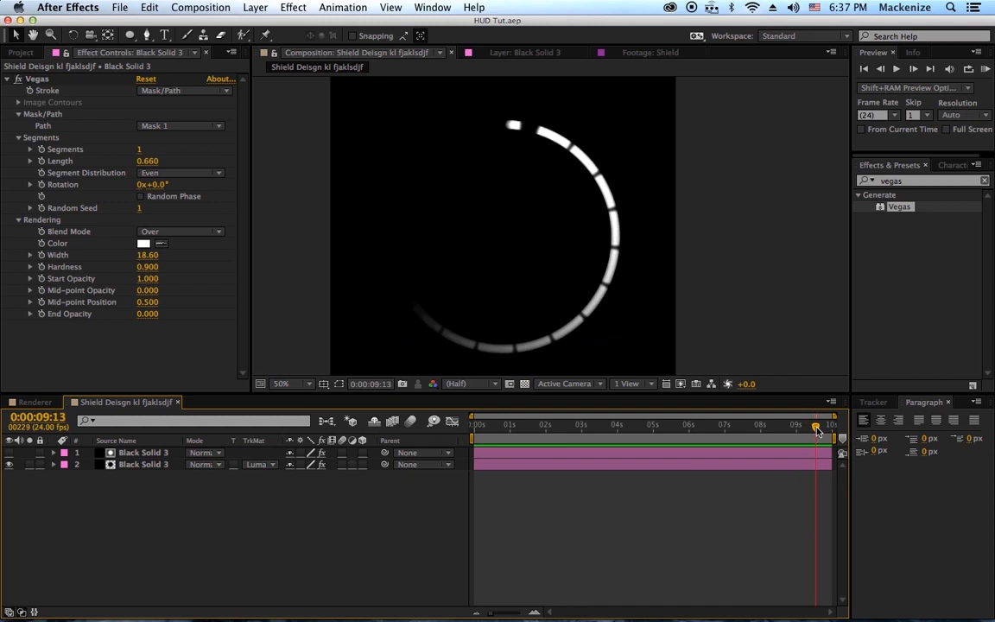
click(127, 464)
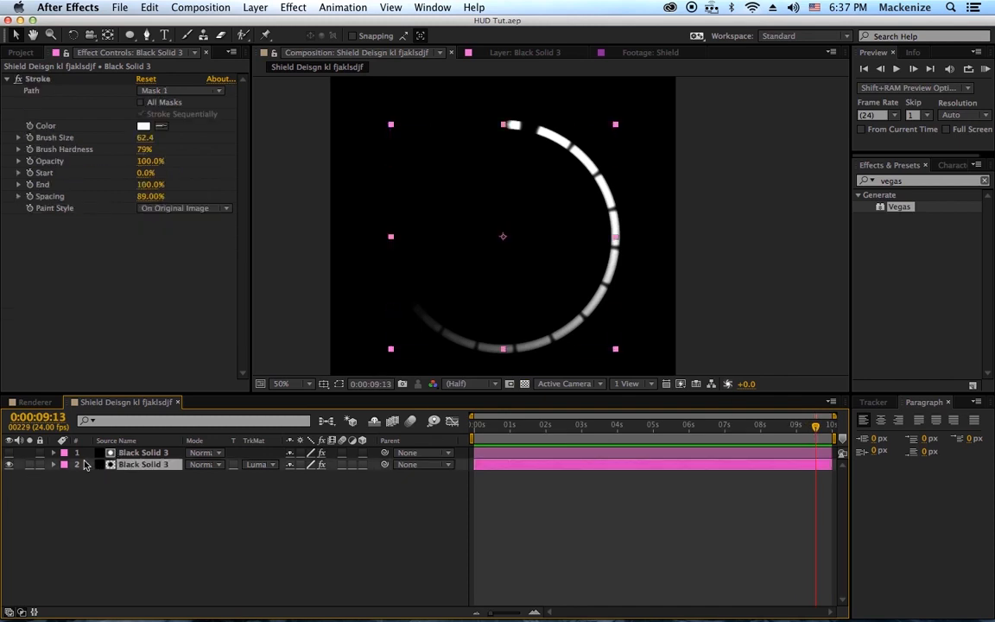
key(r)
click(135, 454)
key(r)
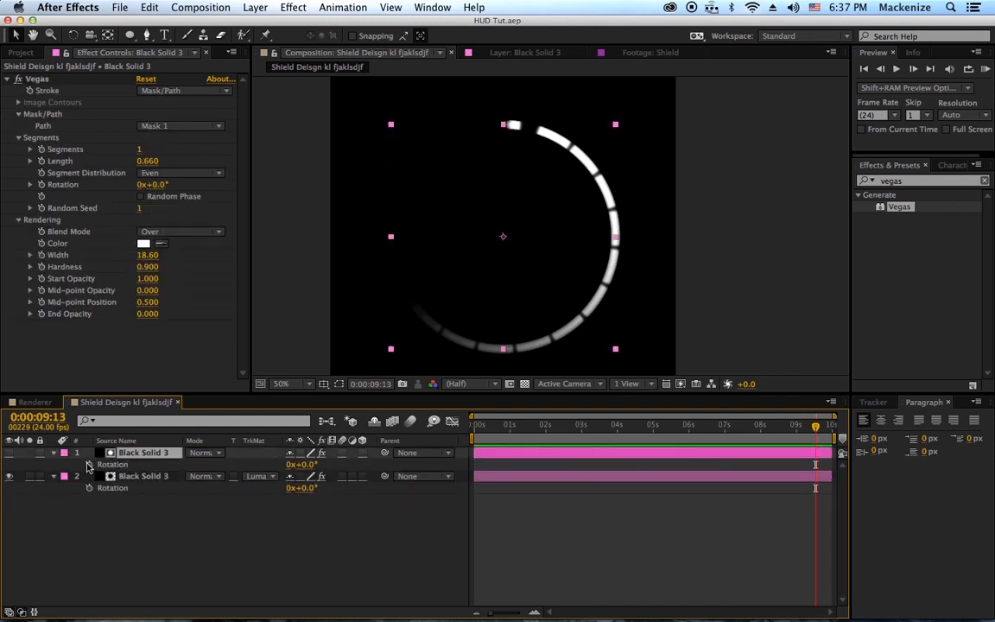
- Look through the upper solid's Effects and Transform groups, collapse them and show only its Rotation property again
click(54, 454)
click(54, 454)
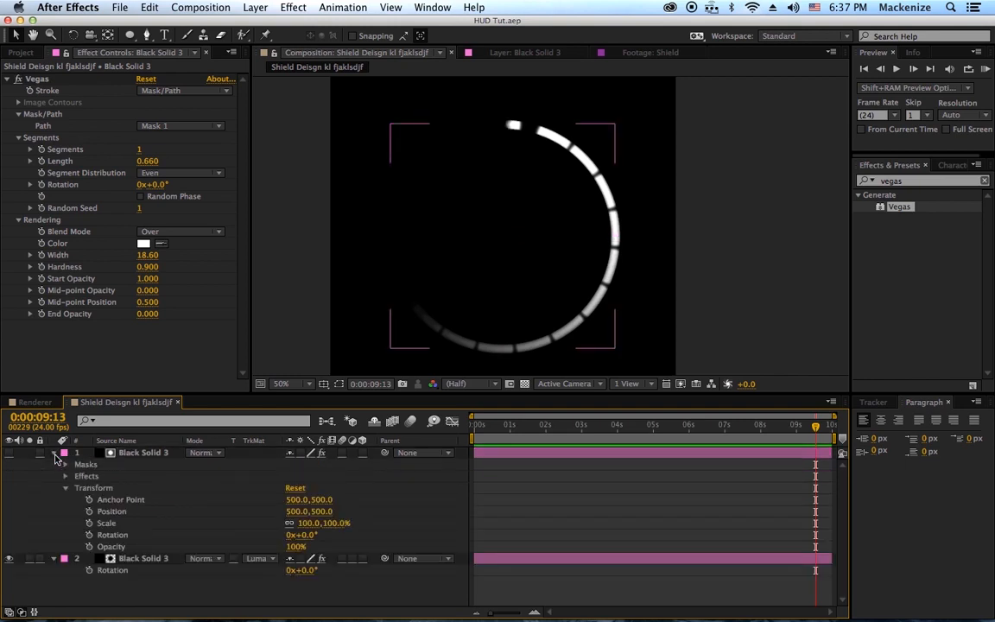
click(65, 487)
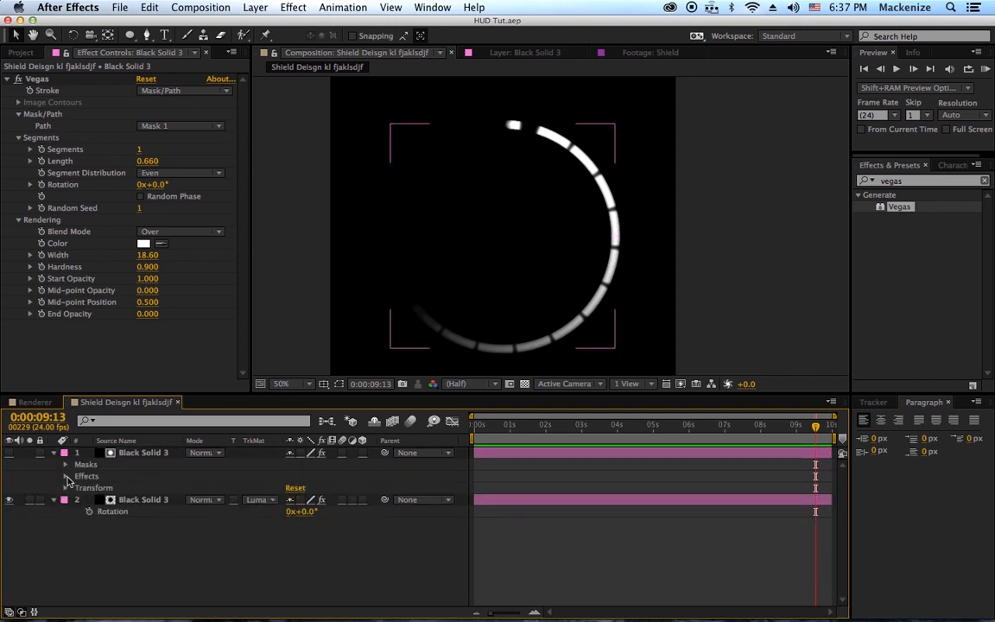
click(65, 476)
click(65, 475)
click(65, 487)
click(65, 487)
click(55, 452)
click(132, 453)
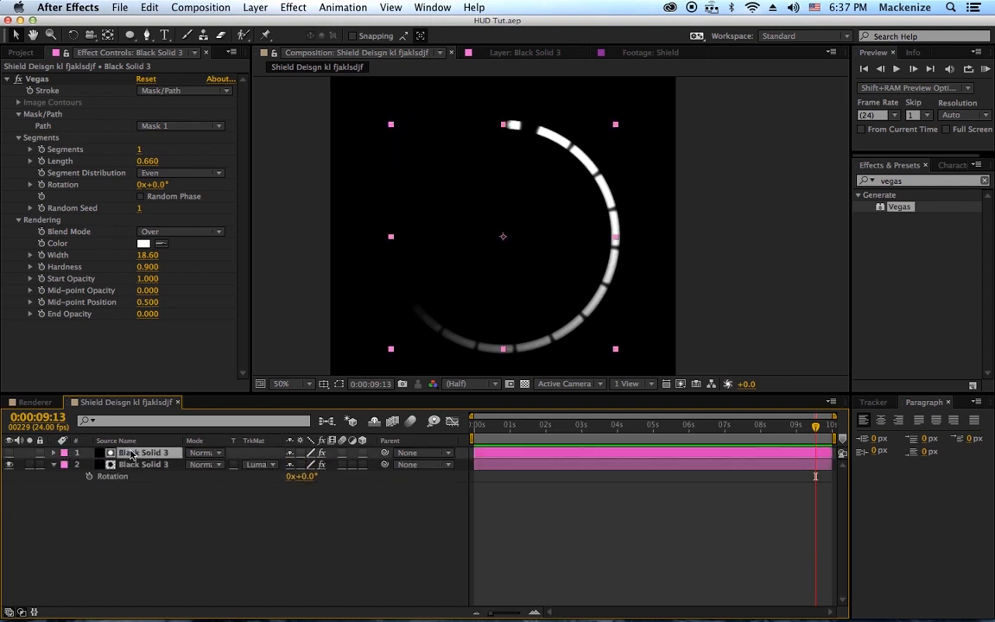
key(r)
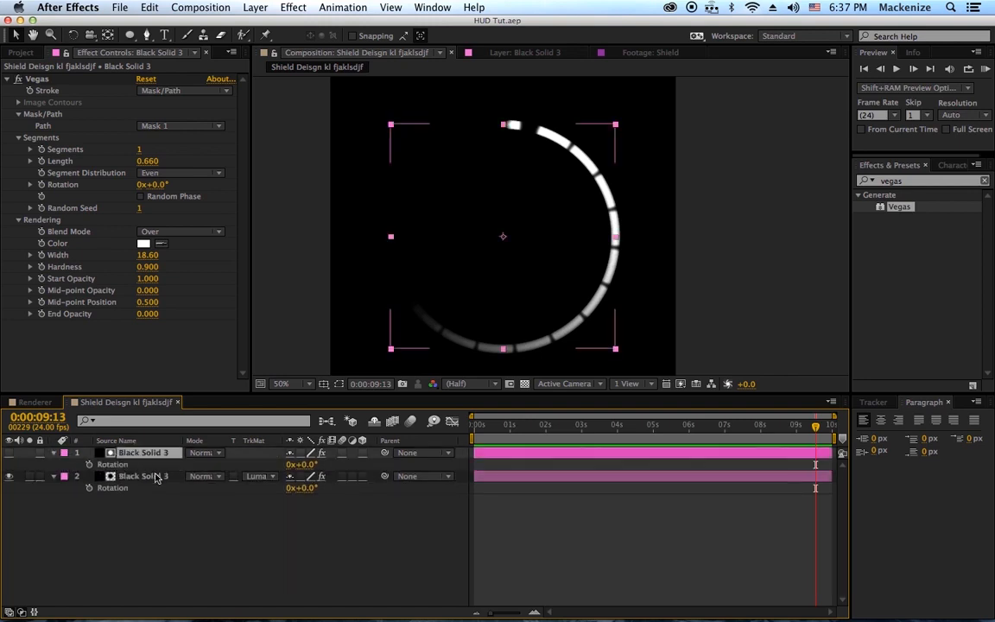
- Add the expression time*50 to the lower dotted-ring solid's Rotation
alt+click(89, 488)
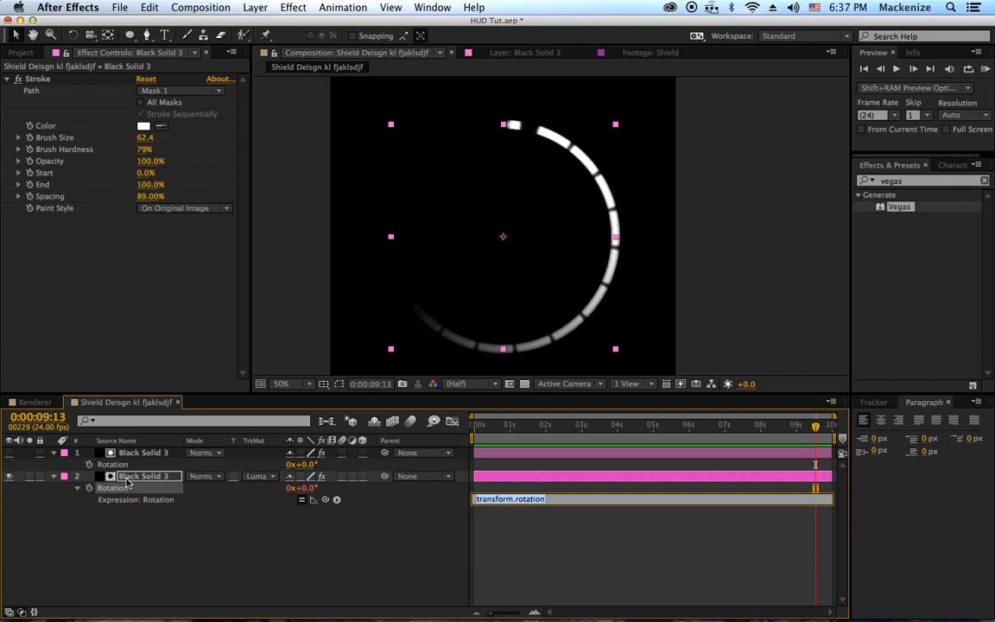
text(time*)
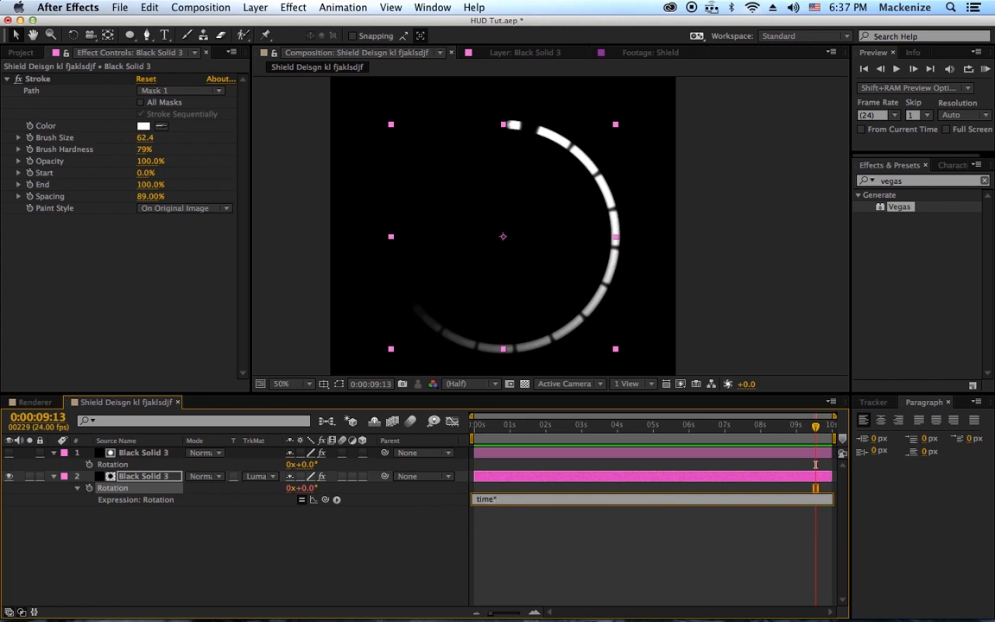
text(50)
key(KP_Enter)
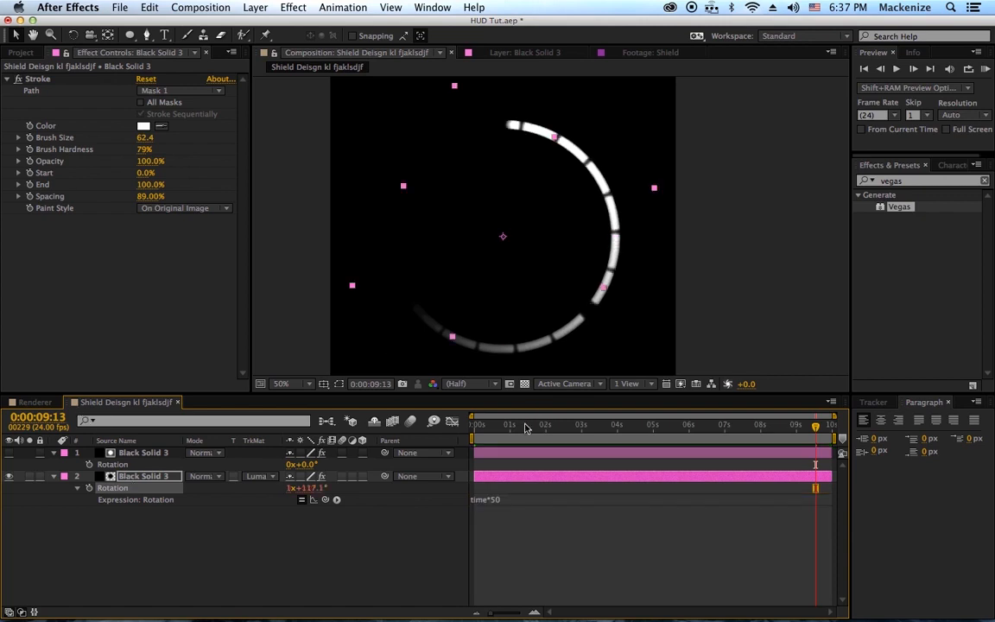
- Turn off the dotted-ring solid's track matte to preview its rotation from the first frame, and try to reapply the luma matte
click(258, 476)
click(333, 423)
key(Home)
key(space)
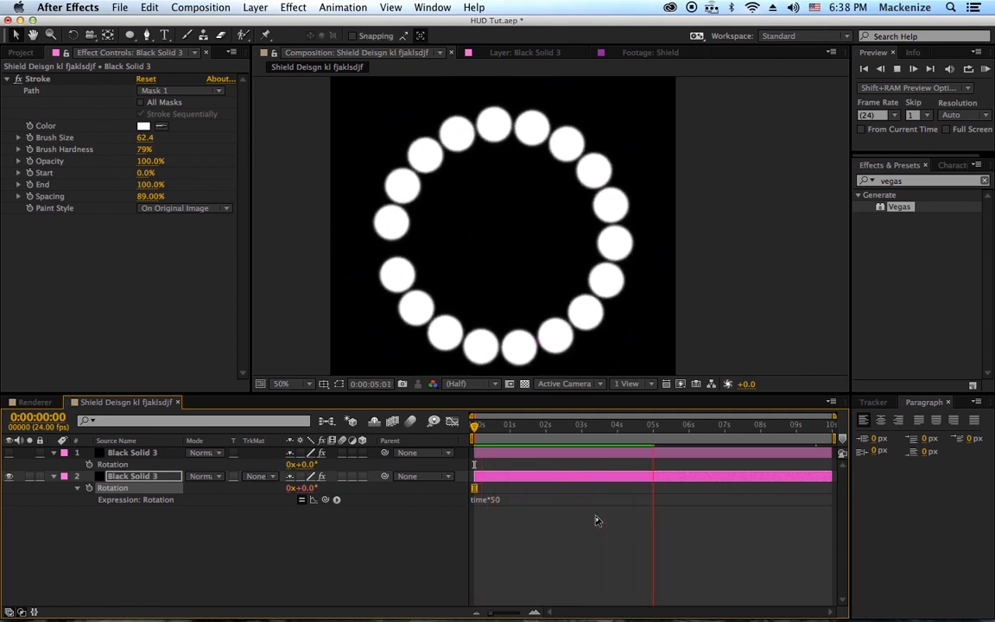
key(space)
click(259, 477)
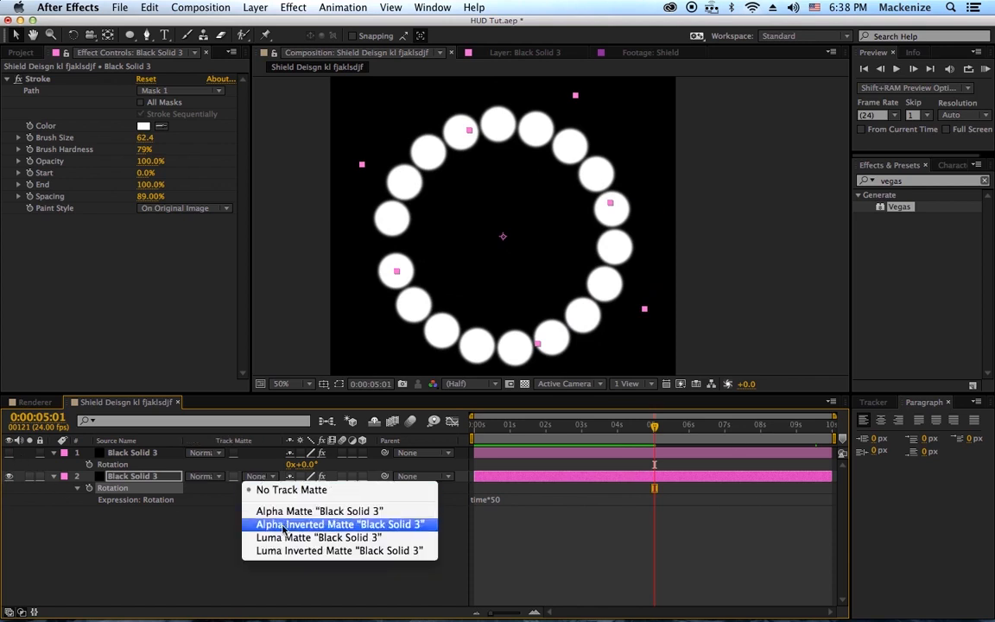
click(343, 537)
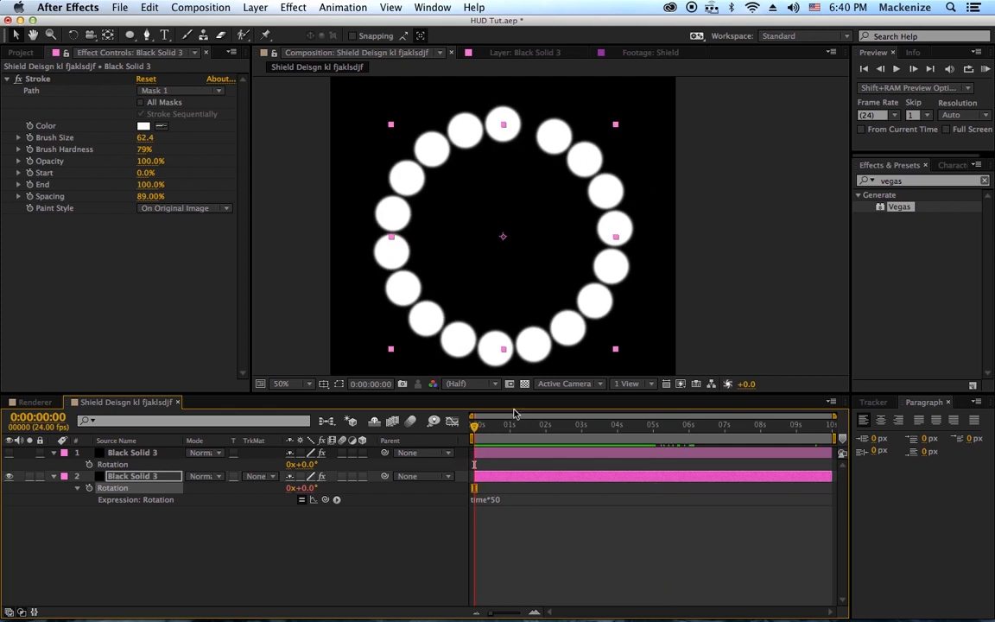
- Reverse the dotted ring's spin by changing its Rotation expression to time*-50 and scrub the timeline to check it
drag(474, 432, 560, 424)
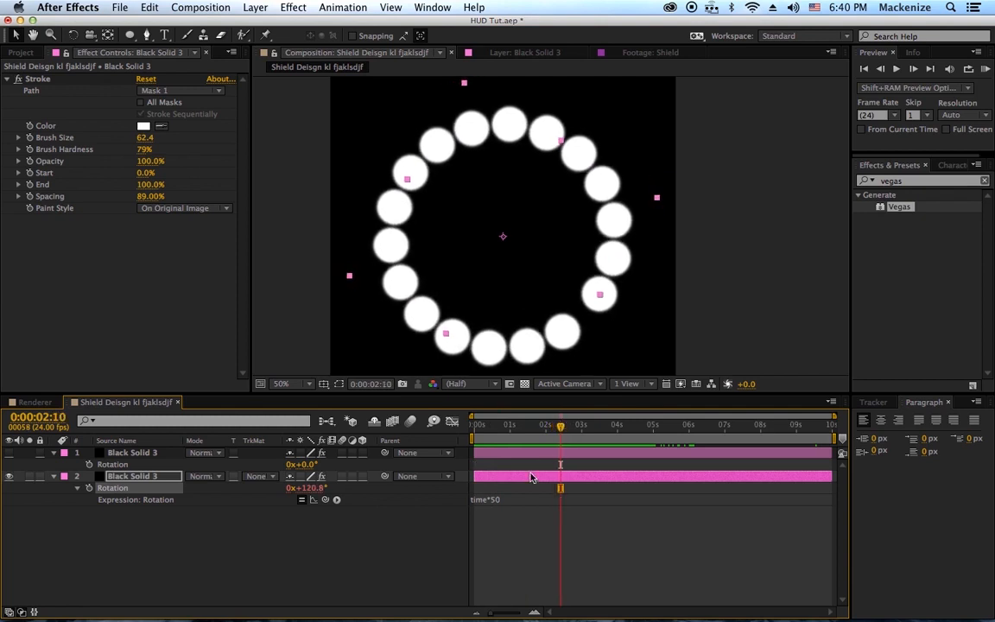
click(496, 501)
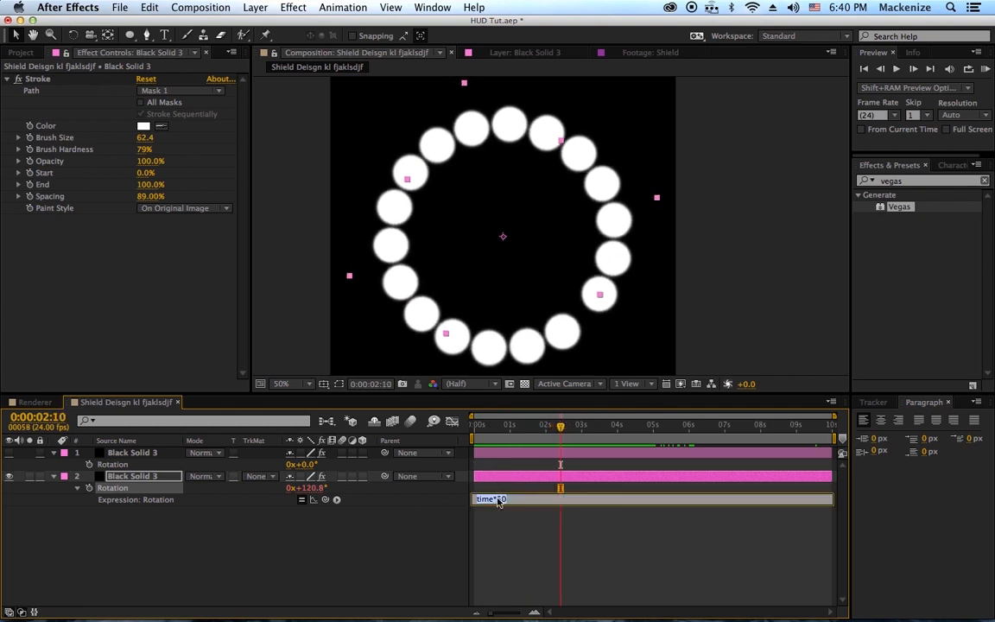
click(476, 499)
click(610, 515)
drag(560, 425, 533, 440)
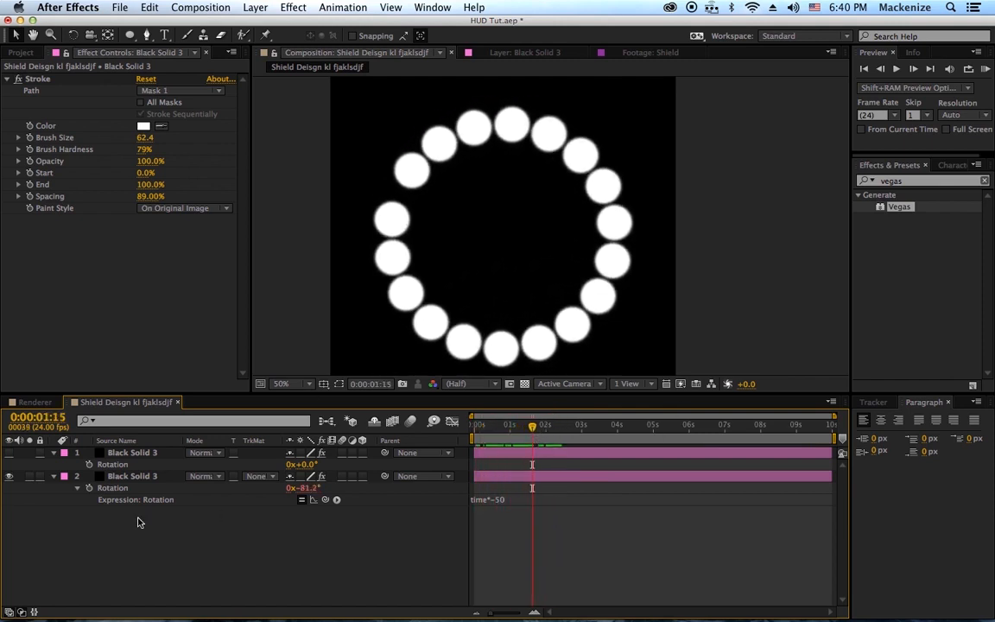
- Add the expression time*-50 to the upper Vegas solid's Rotation
alt+click(89, 463)
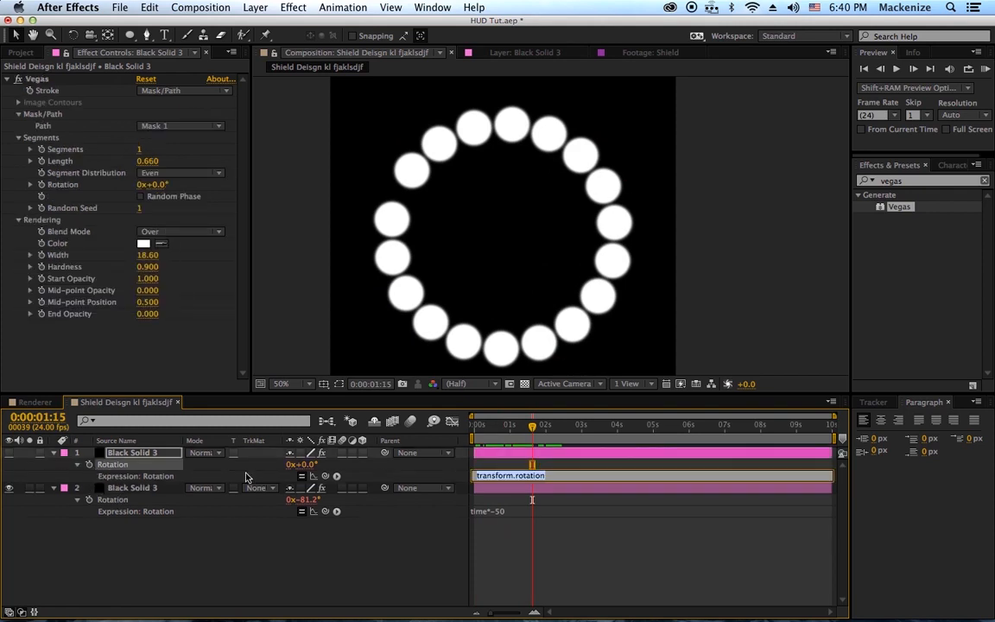
text(w)
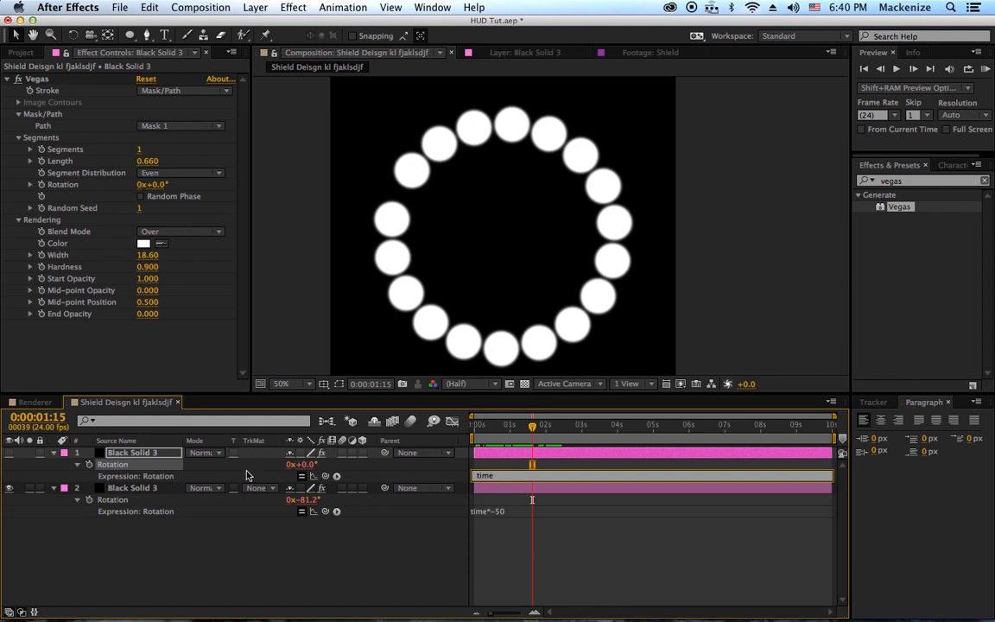
text(ime*-50)
key(KP_Enter)
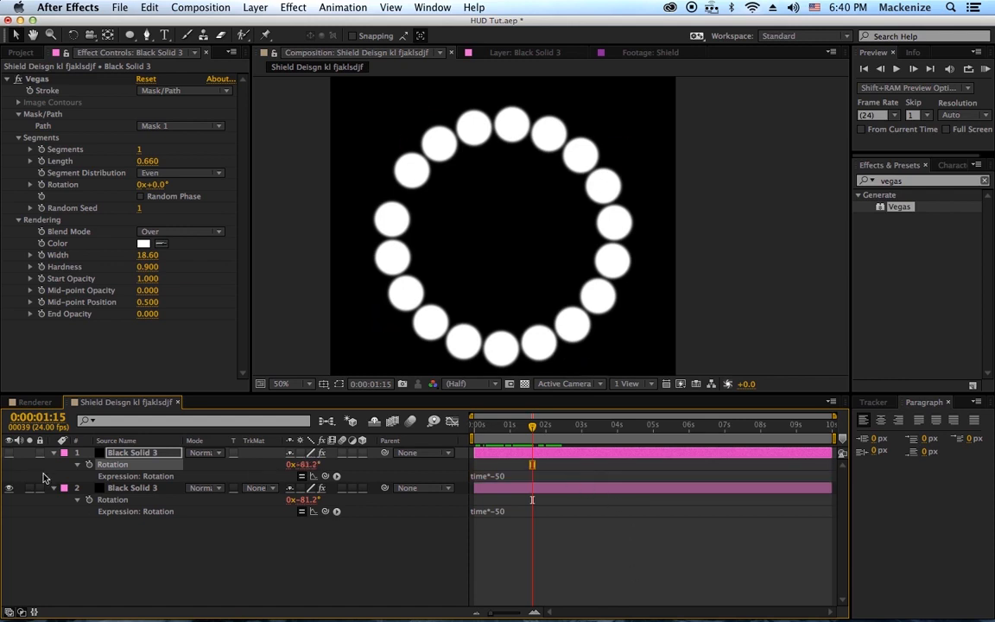
- Apply Luma Matte "Black Solid 3" to the lower dotted-ring solid and scrub the timeline to review the rotating segmented ring
click(256, 488)
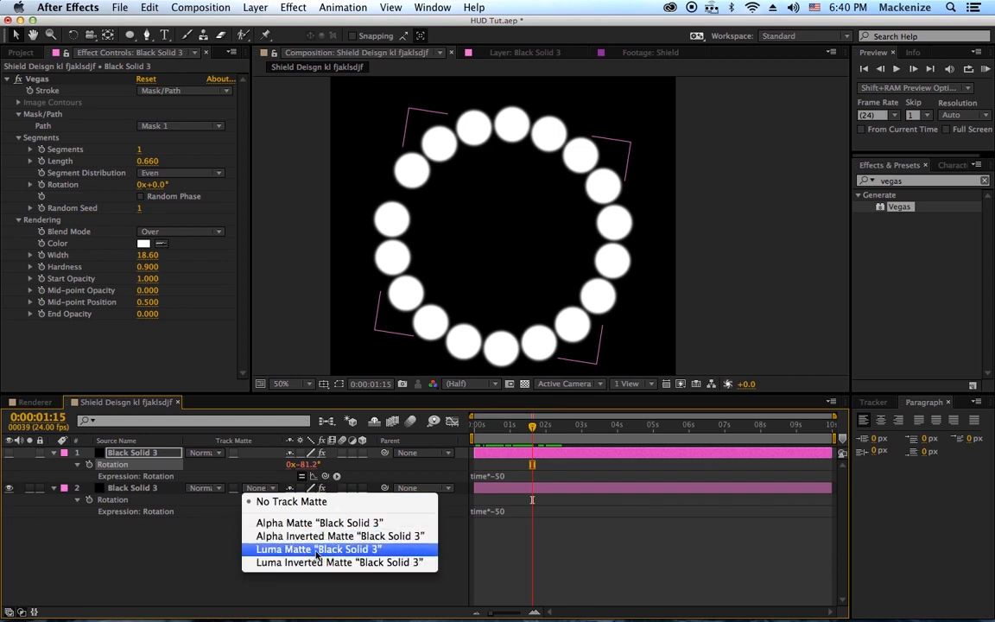
click(317, 550)
drag(478, 425, 715, 431)
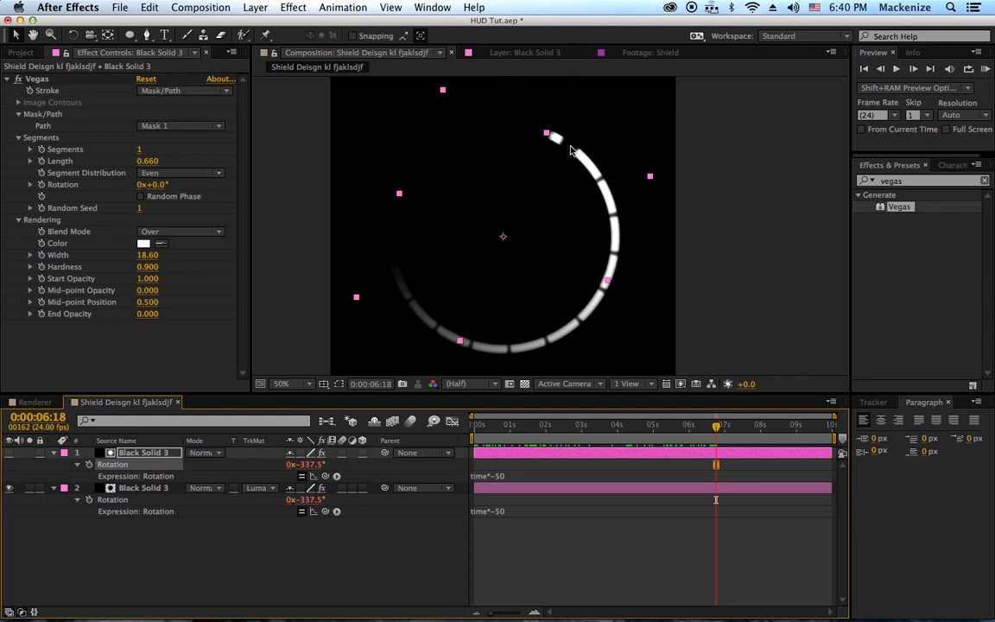
click(286, 277)
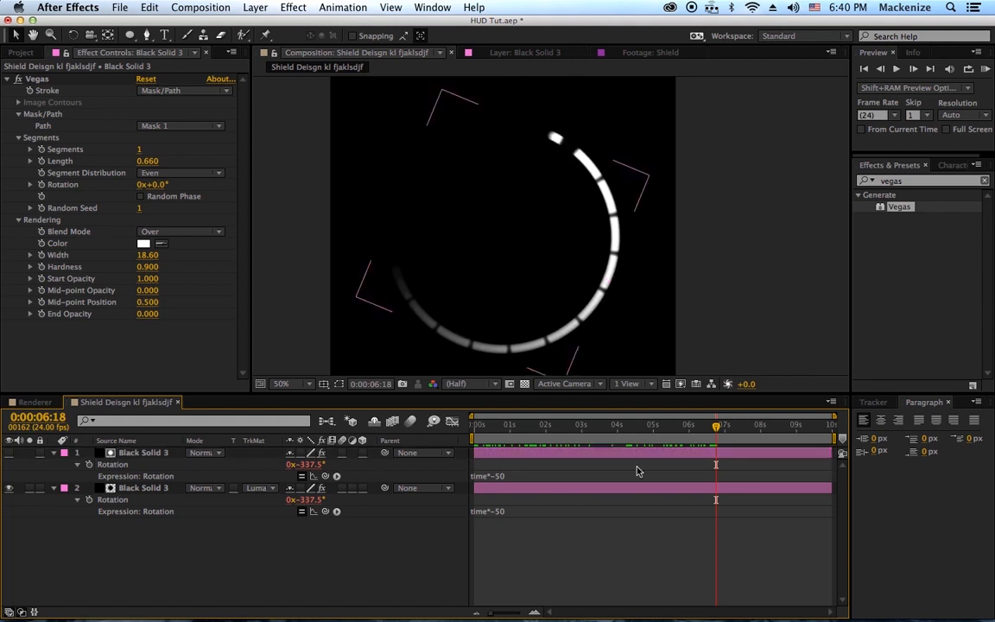
- Try offsetting the upper Black Solid 3's spin by changing its Rotation expression to time*-50+7
click(513, 477)
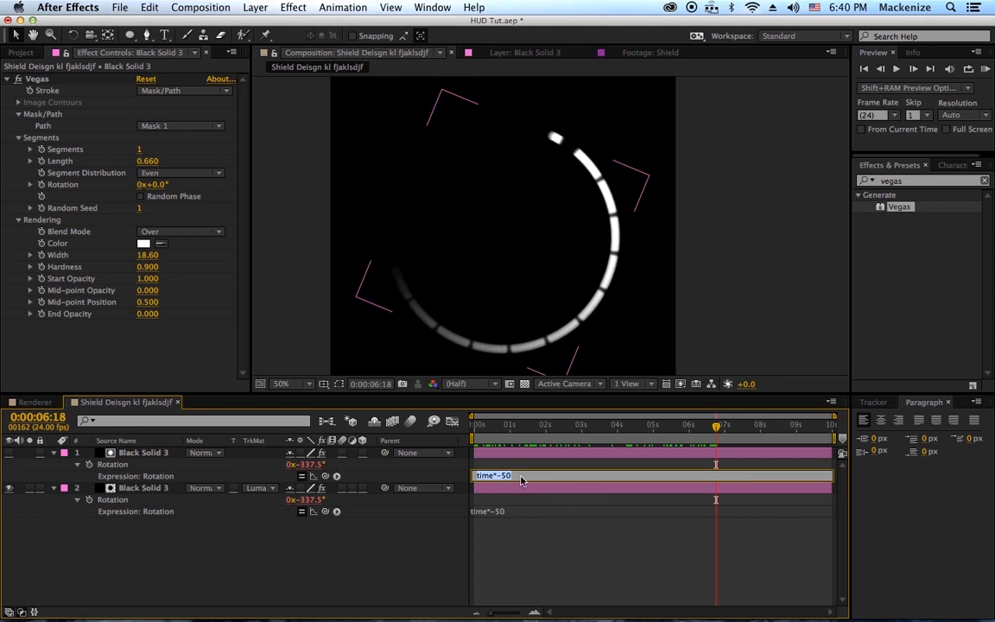
key(Right)
click(145, 452)
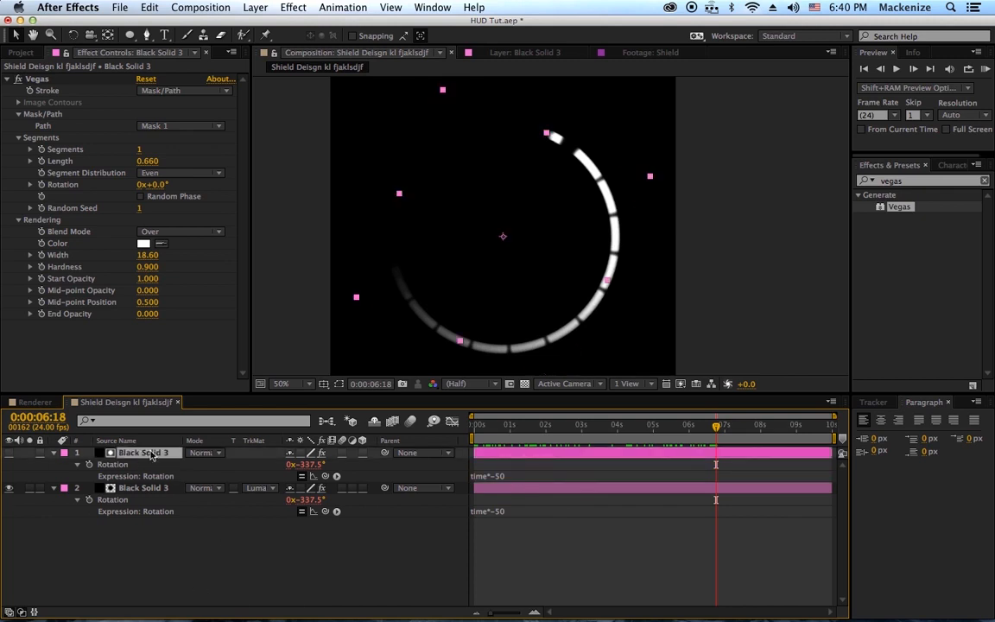
click(507, 480)
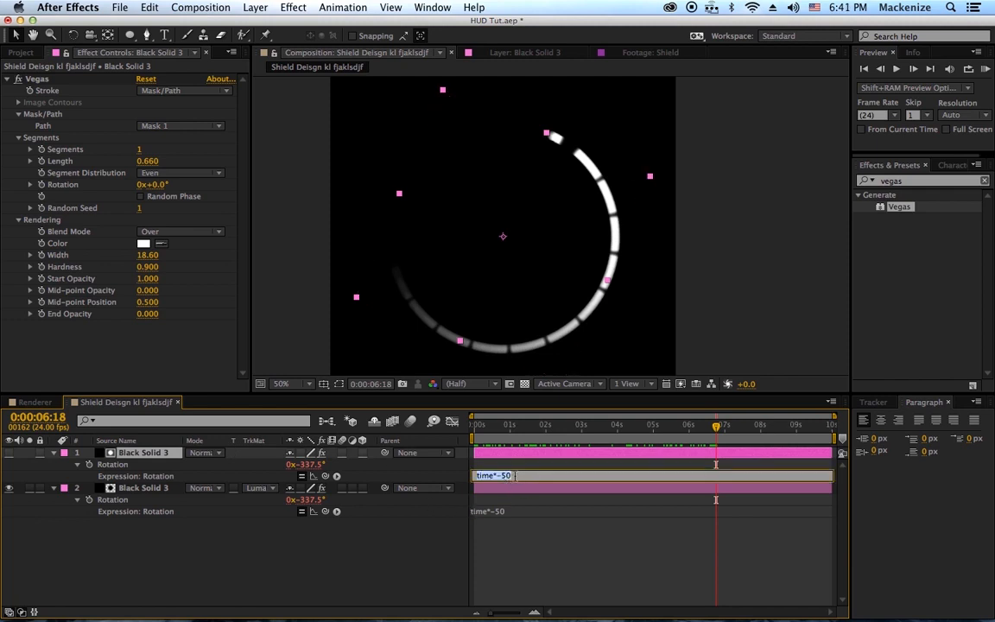
click(530, 476)
key(KP_Enter)
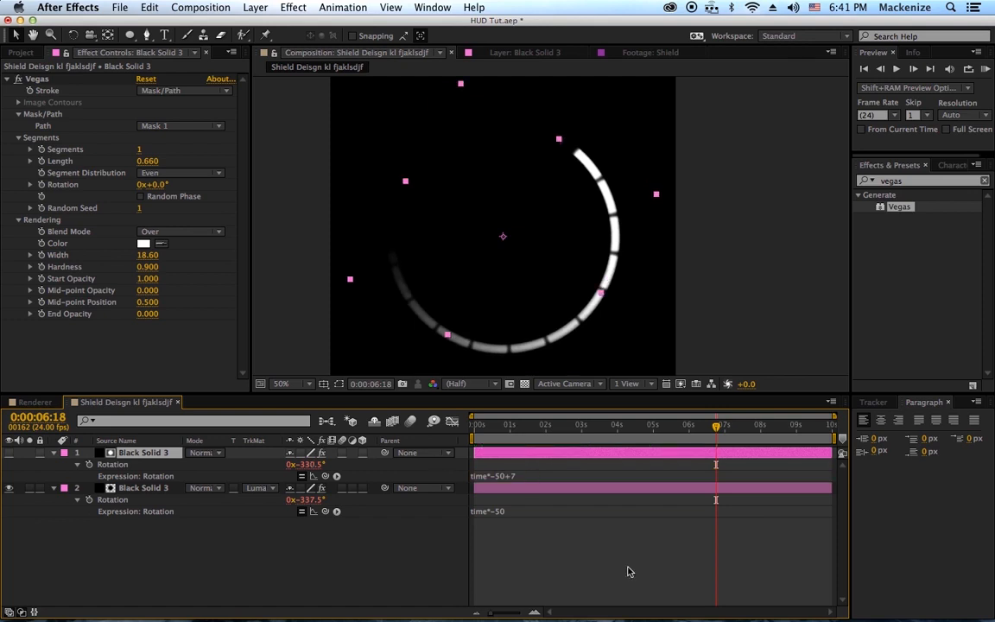
click(629, 571)
- Set the upper Black Solid 3's Rotation expression to time*-50+10, save the project, and scrub the timeline to check the ring
click(519, 476)
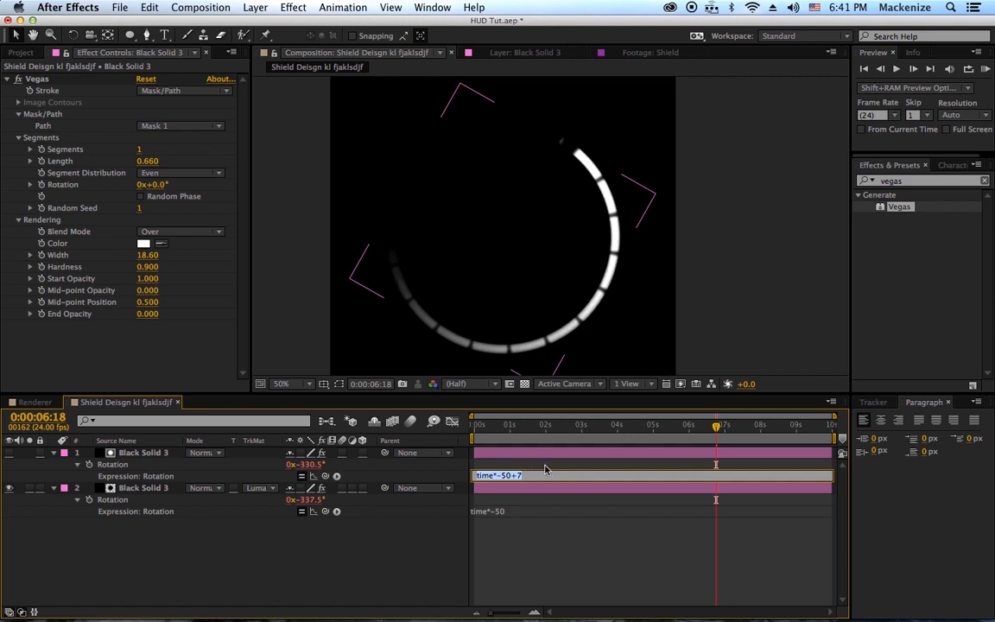
key(Right)
text(10)
key(KP_Enter)
click(547, 546)
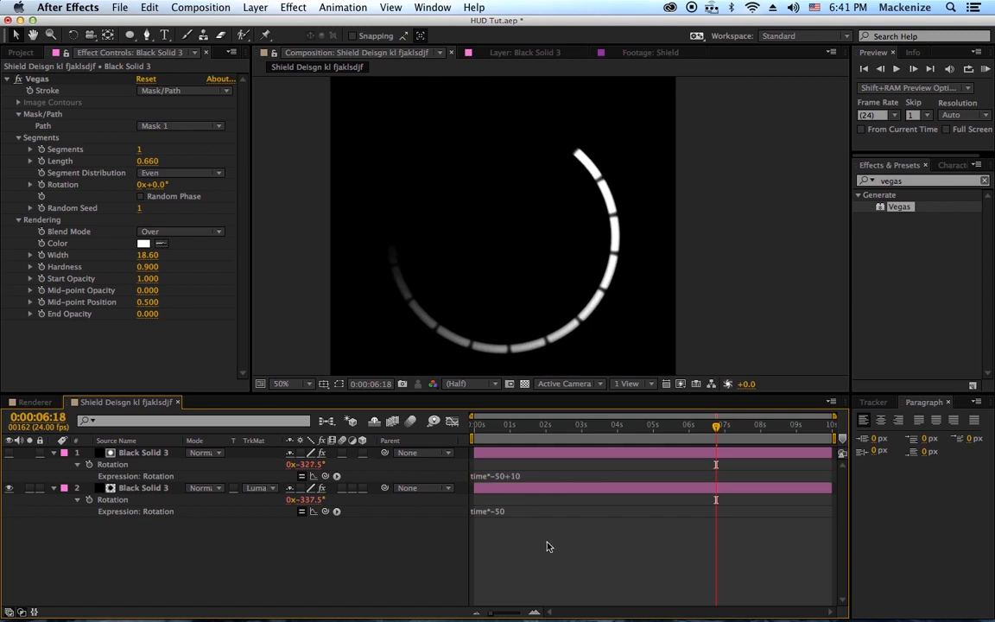
key(super+s)
drag(716, 429, 650, 471)
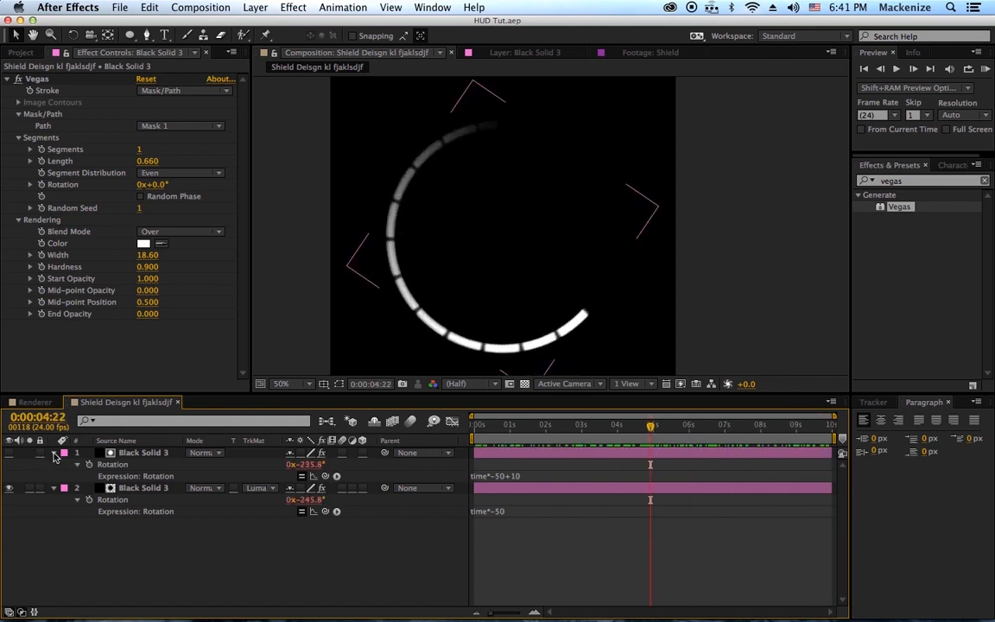
- Collapse the properties of both Black Solid 3 layers and view the Shield reference footage
click(53, 452)
click(53, 464)
click(160, 537)
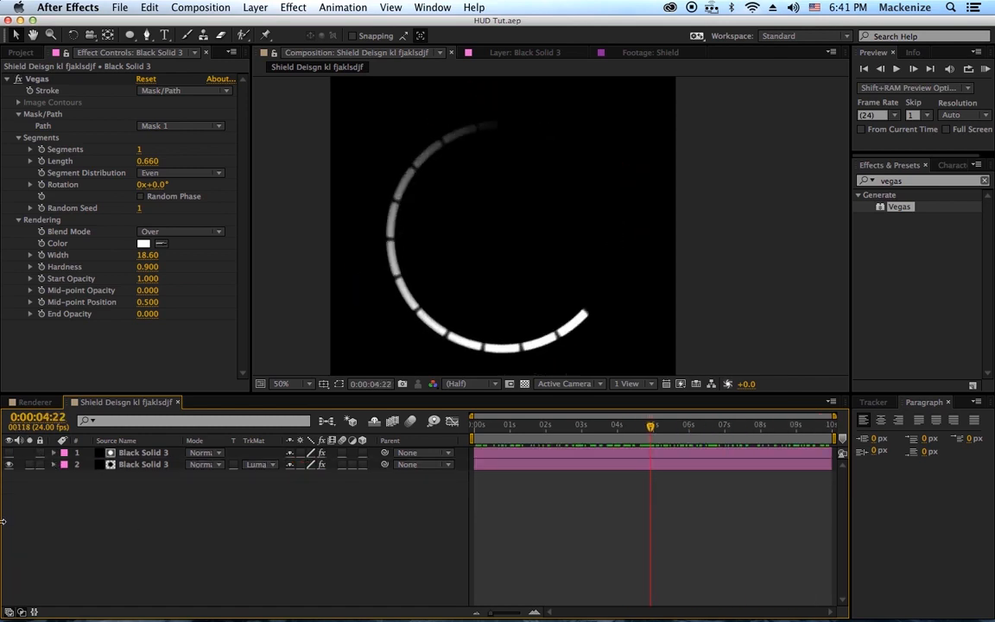
click(604, 52)
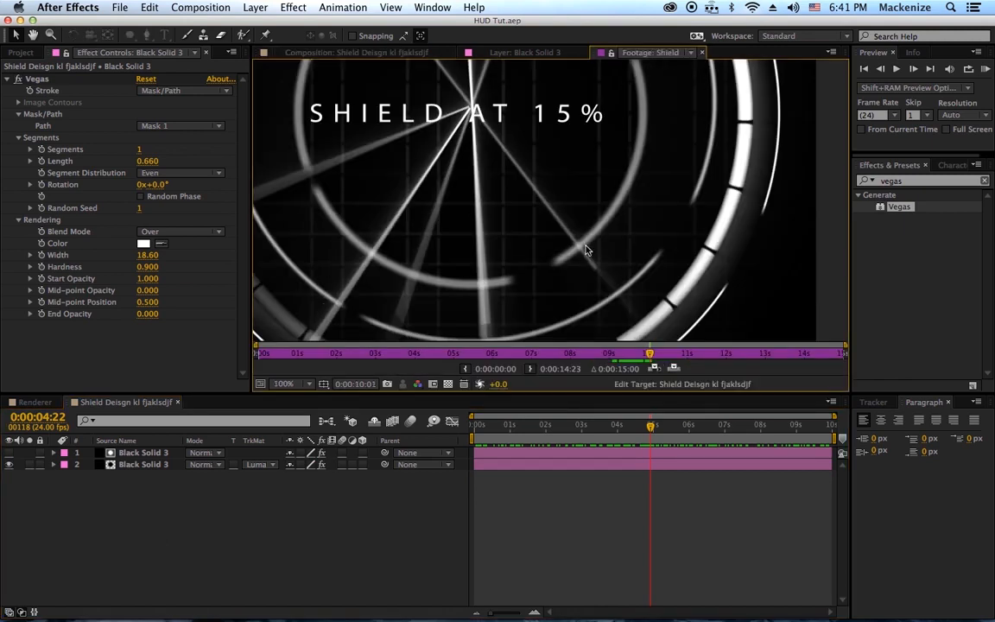
scroll(585, 261, up, 1)
scroll(584, 262, down, 2)
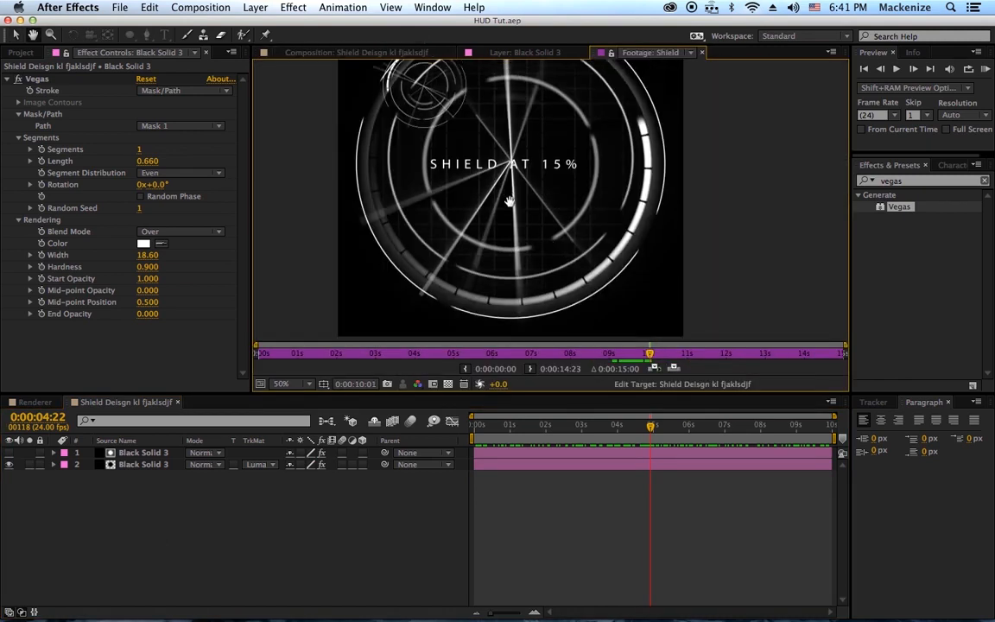
- Create a new 1000 x 1000 px black solid in the Shield composition and add an elliptical mask filling it
click(240, 518)
key(super+y)
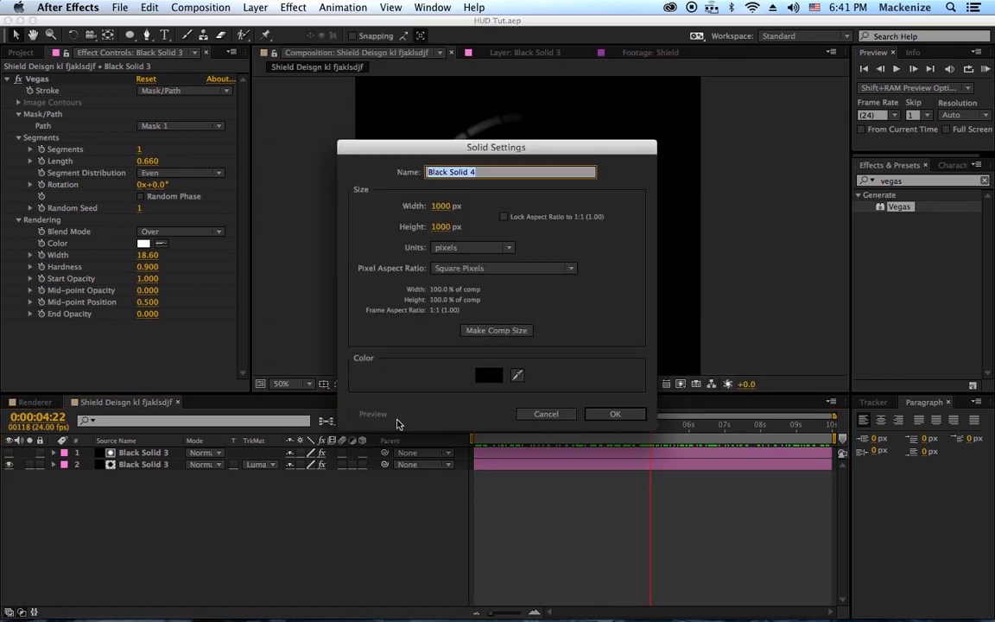
click(599, 413)
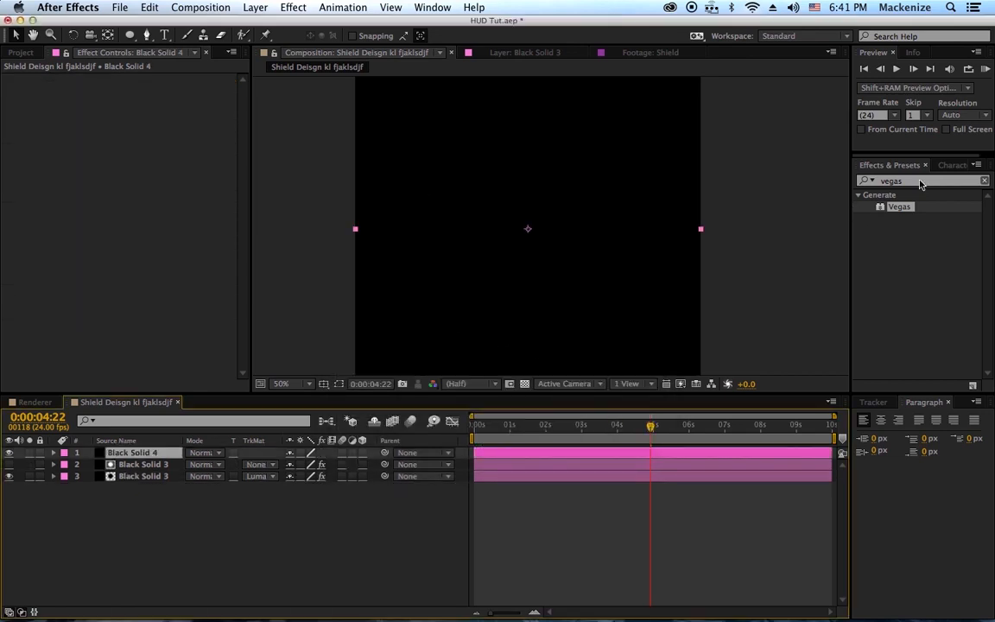
double_click(131, 34)
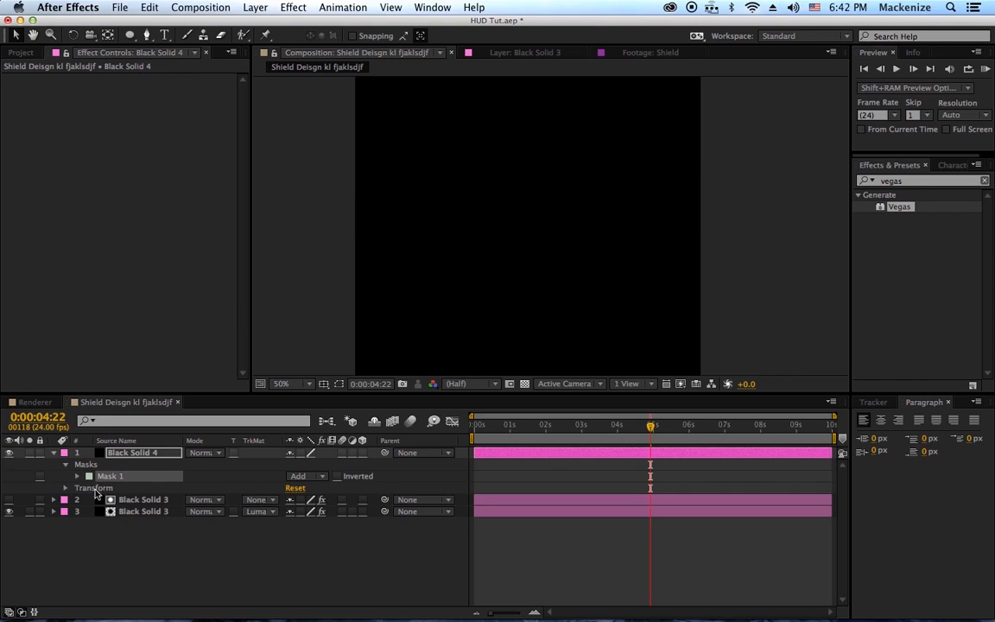
- Show the mask outlines and shrink Black Solid 4's circular mask evenly around its center, slightly larger than the segmented ring
click(338, 384)
scroll(549, 226, down, 1)
click(537, 140)
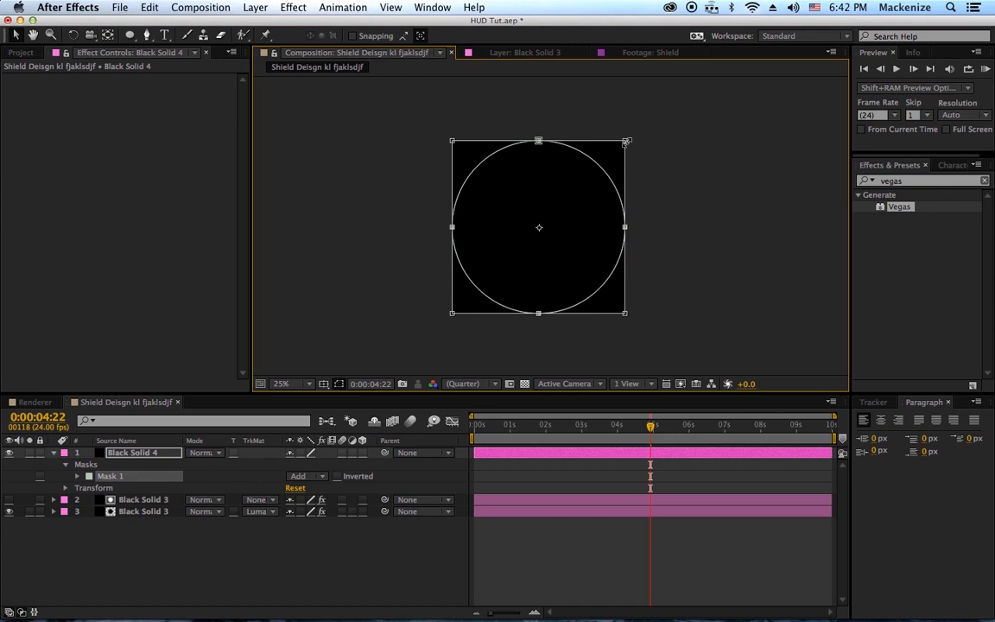
drag(626, 143, 605, 157)
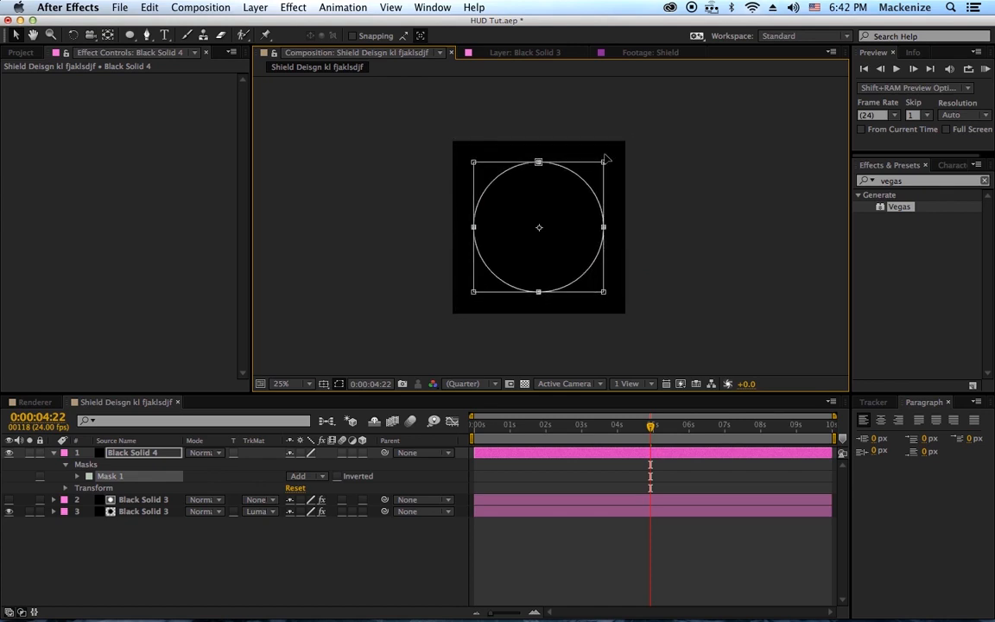
click(54, 452)
click(117, 533)
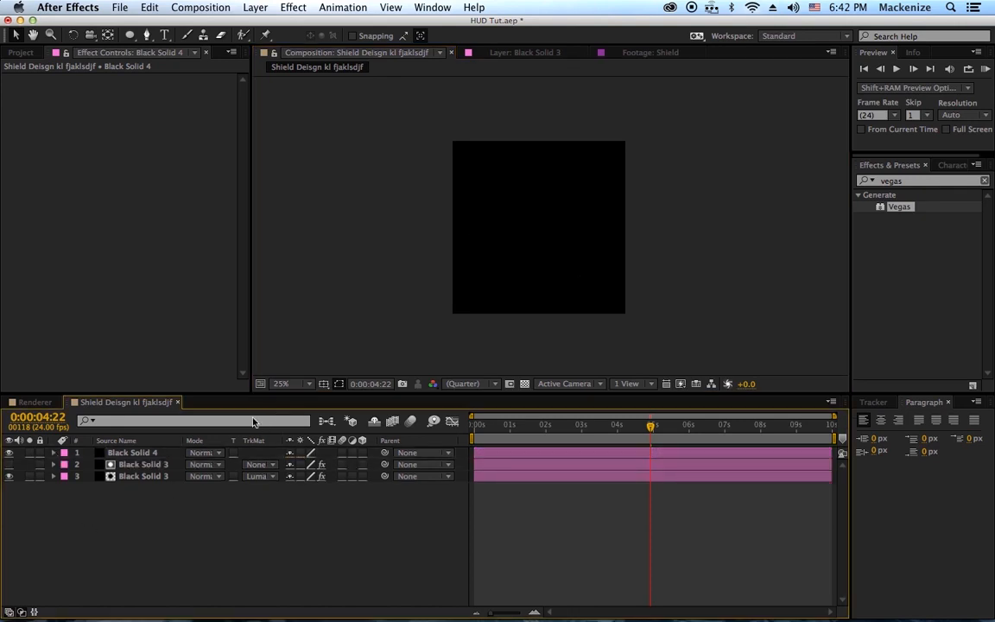
- Set the blending mode of all three solids to Screen and save the project
click(143, 453)
shift+click(145, 478)
click(197, 455)
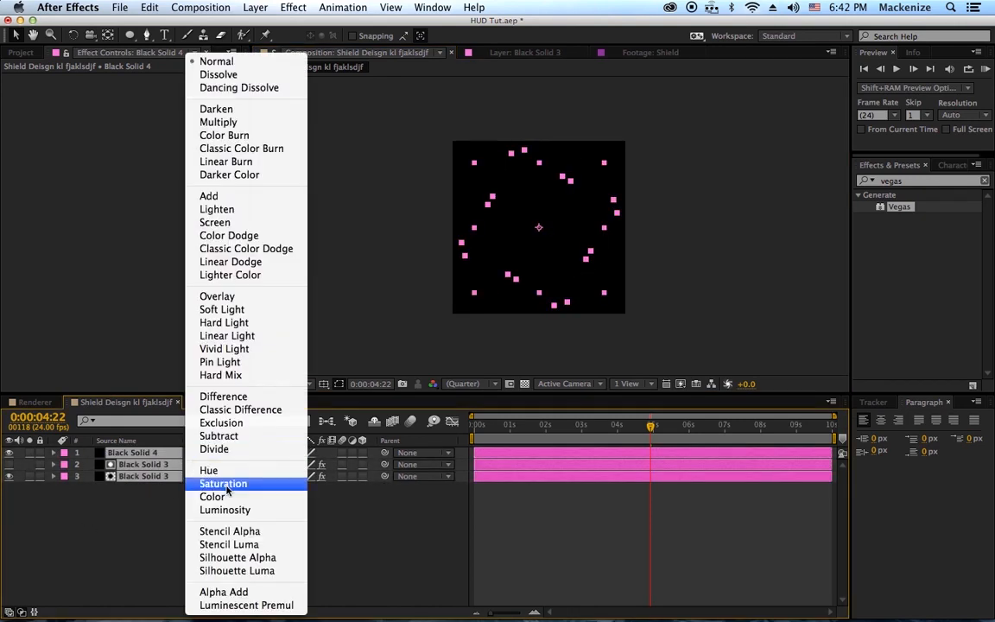
click(229, 223)
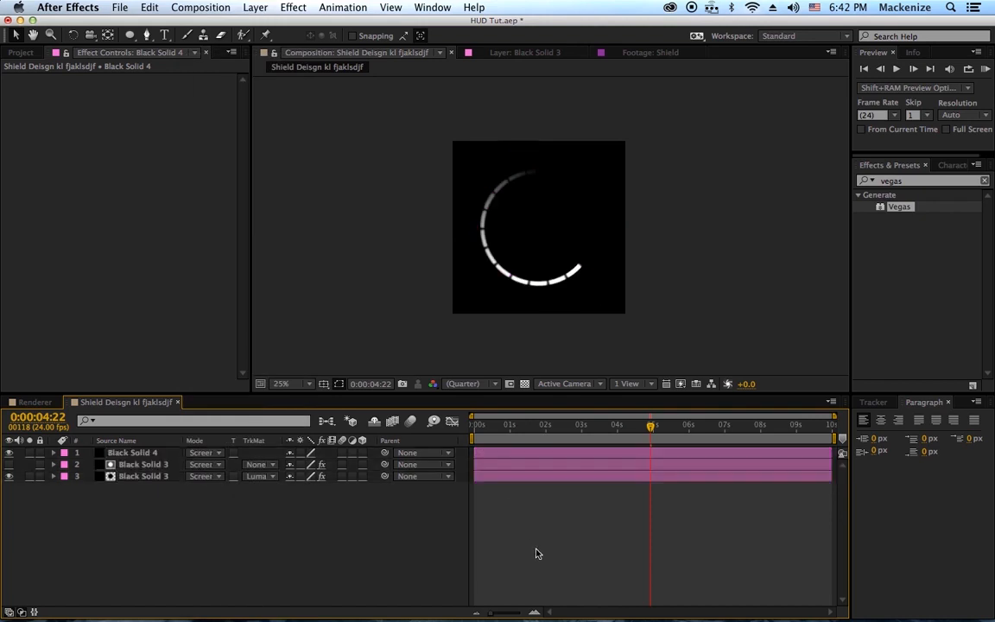
scroll(582, 291, up, 4)
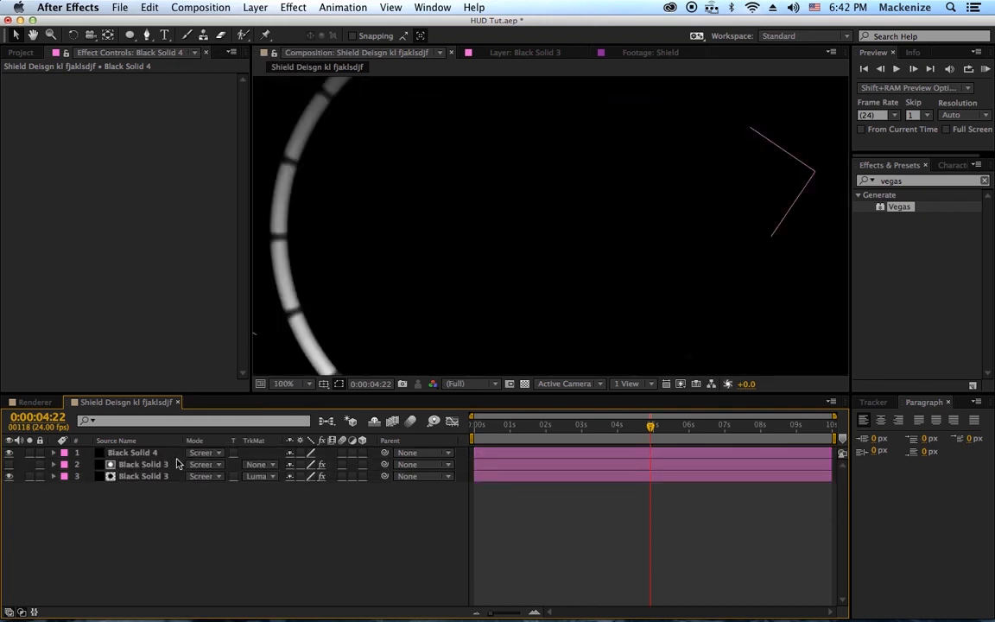
scroll(339, 268, down, 2)
click(130, 453)
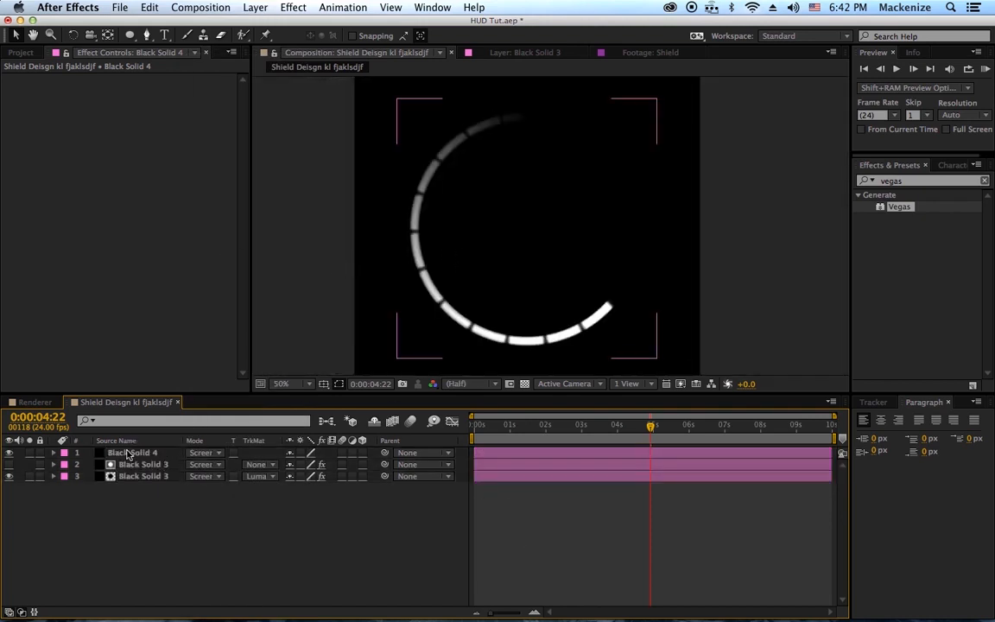
click(545, 494)
key(super+s)
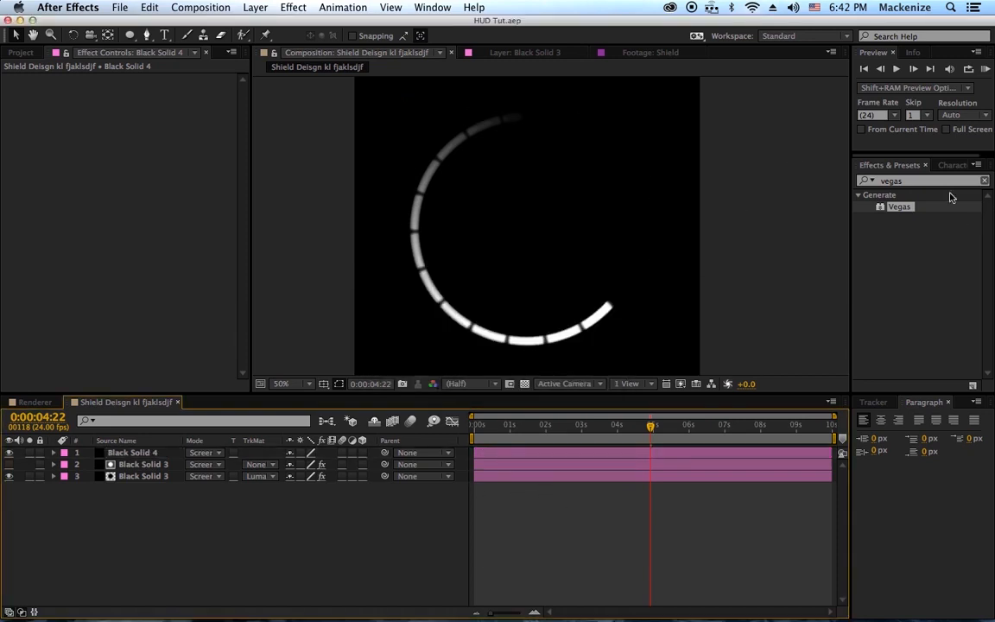
- Apply the Vegas effect to Black Solid 4 with Stroke set to Mask/Path and the color set to FFFFFF
mouse_move(907, 209)
mouse_down()
mouse_move(6, 532)
mouse_move(158, 454)
mouse_up()
click(170, 92)
click(207, 119)
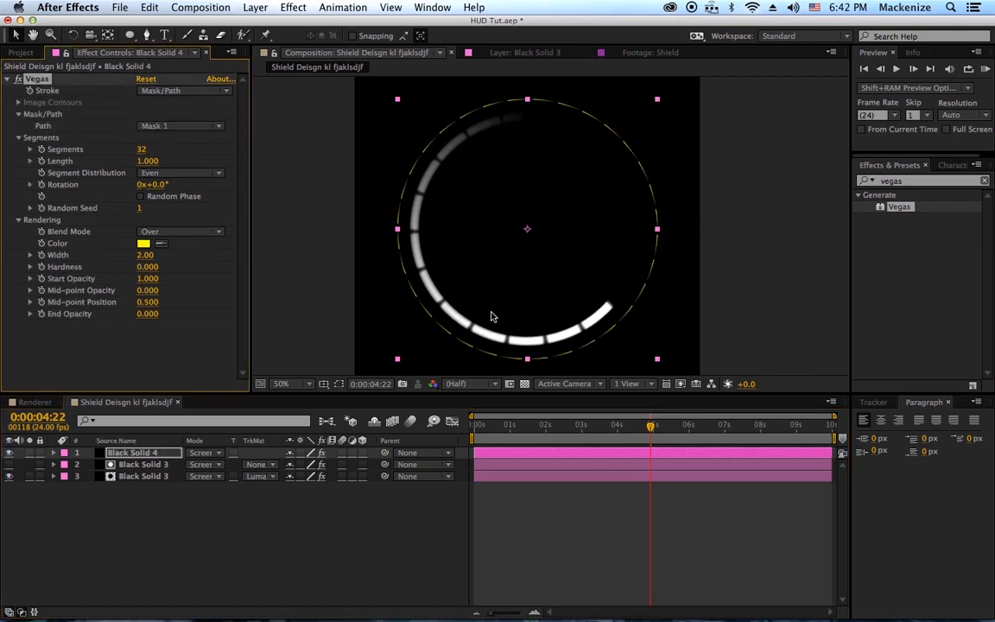
click(142, 243)
text(FFFFFF)
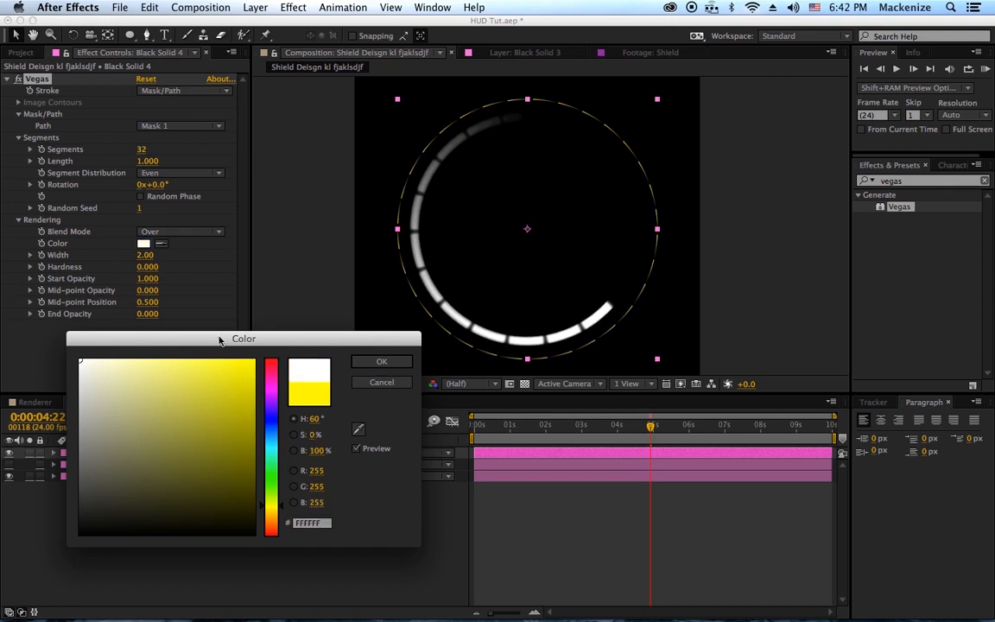
key(Return)
- Set the Vegas Segments on Black Solid 4 to 4 and scrub the timeline to check the thin outer ring
click(143, 148)
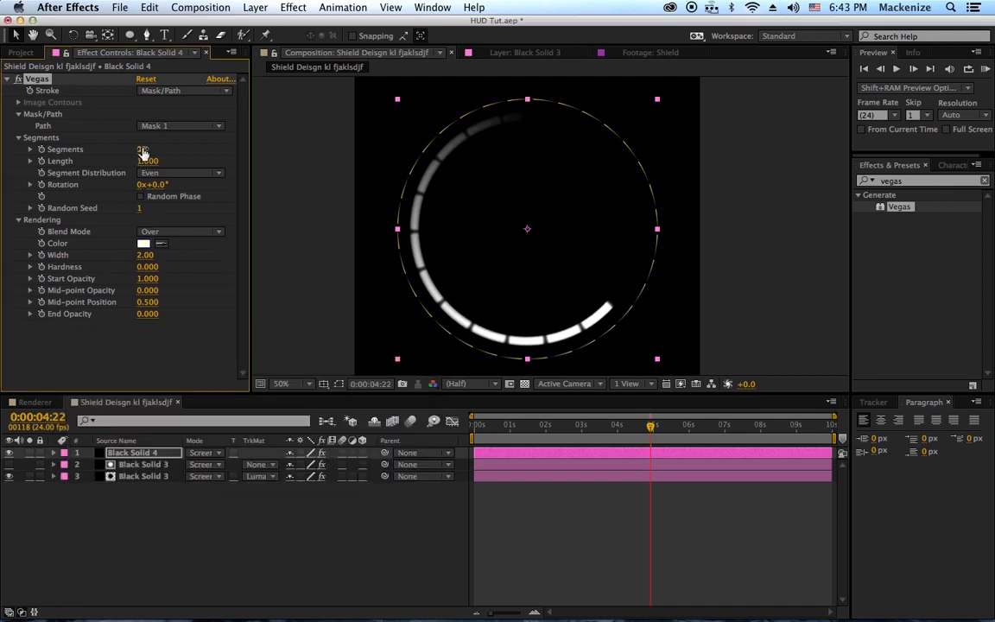
text(2)
key(Return)
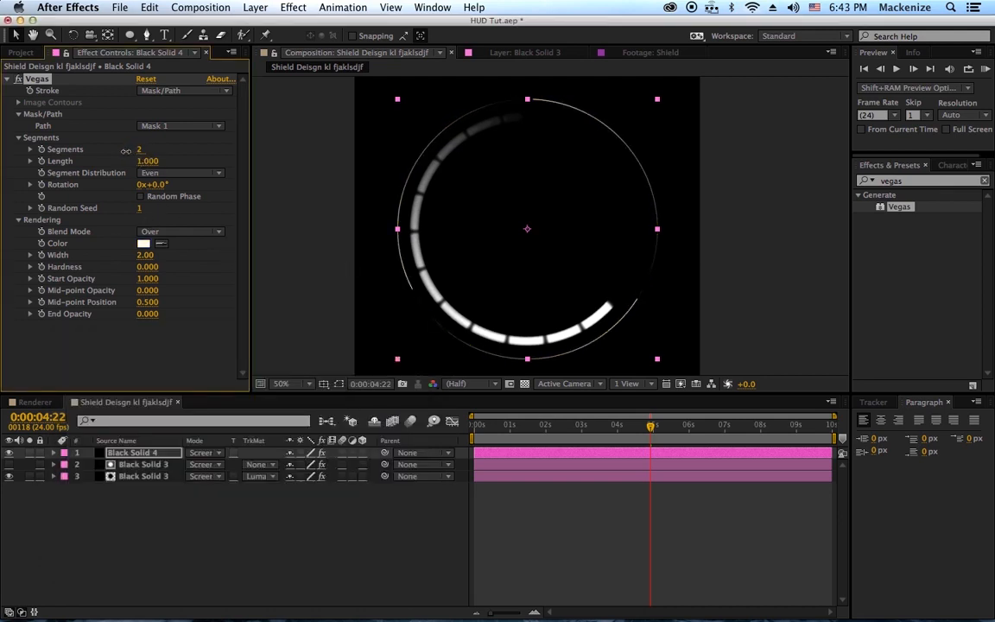
drag(127, 151, 128, 151)
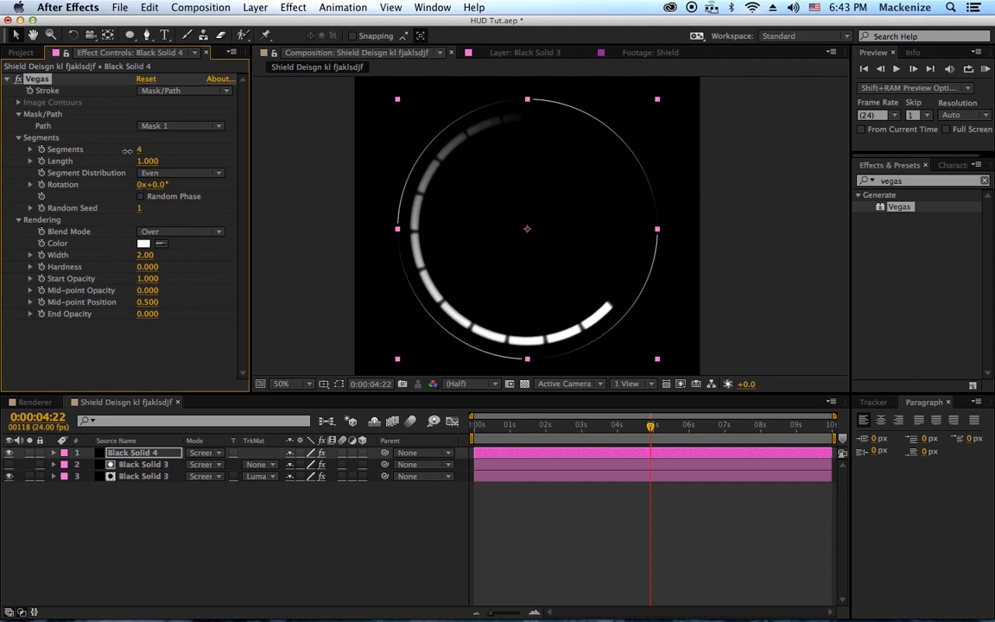
click(626, 495)
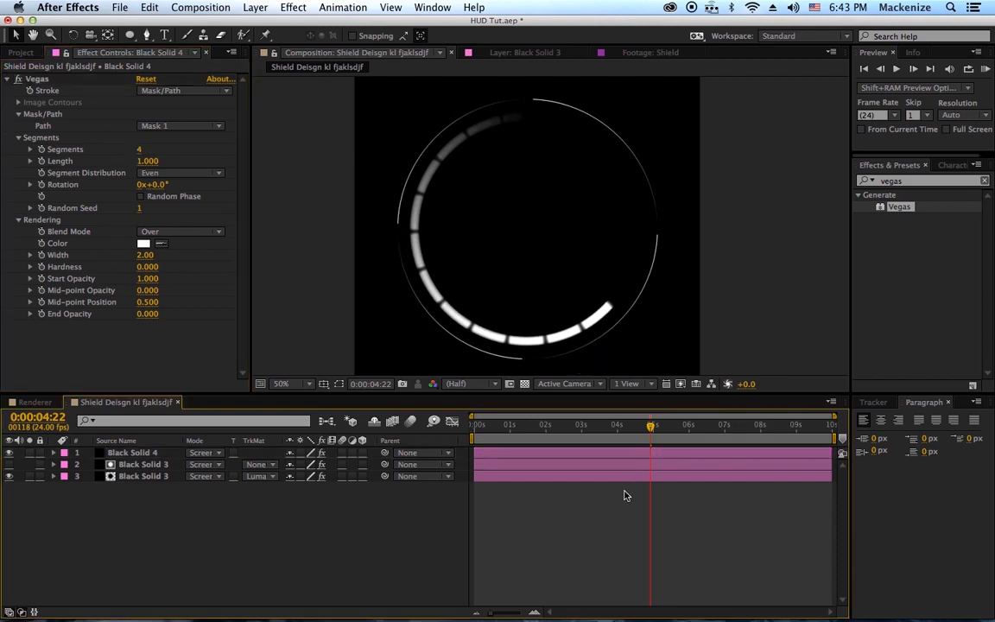
mouse_move(663, 443)
mouse_down()
mouse_move(561, 451)
mouse_move(443, 408)
mouse_move(668, 453)
mouse_up()
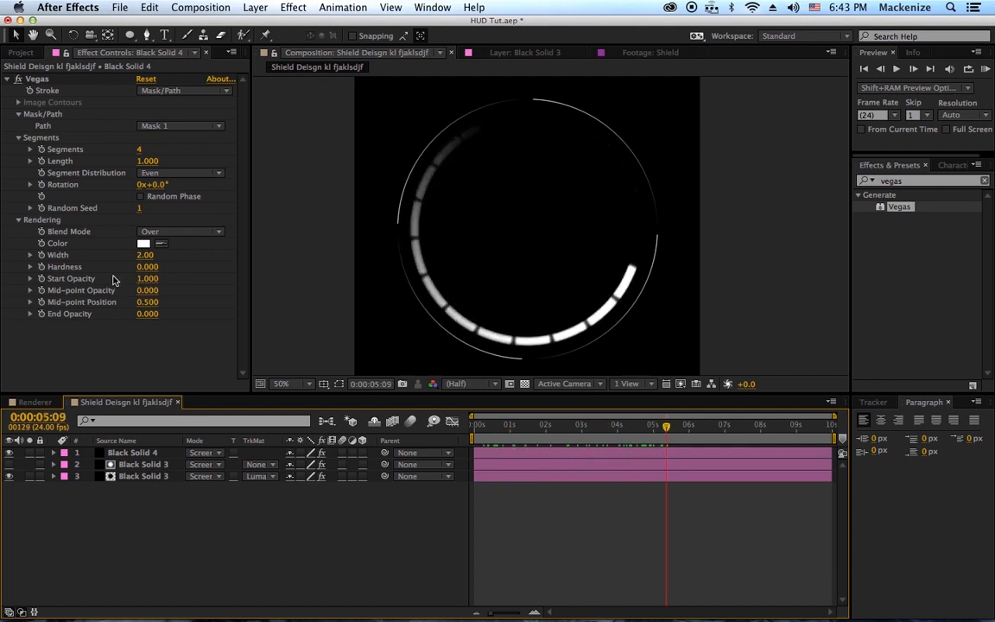
- Keyframe Black Solid 4's Rotation, return to the first frame, and add a time-based expression to that Rotation
click(130, 453)
key(r)
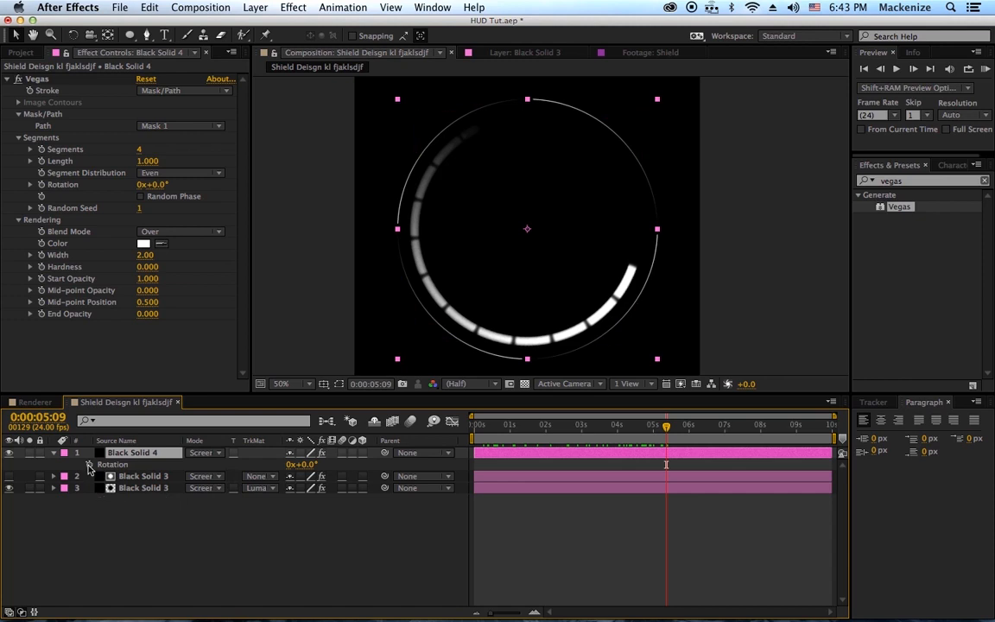
click(89, 464)
key(Home)
key(e)
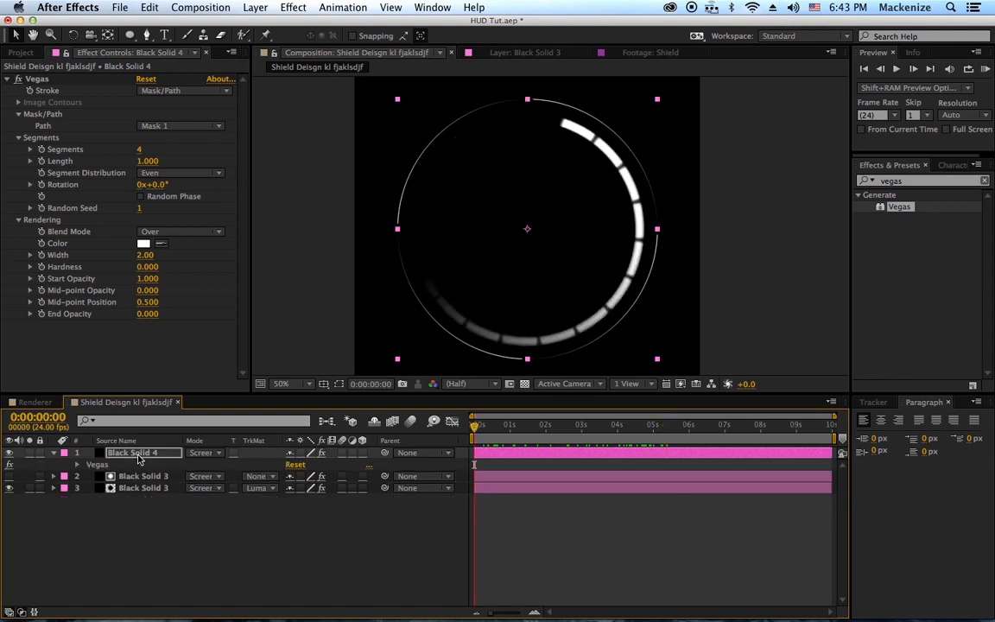
key(r)
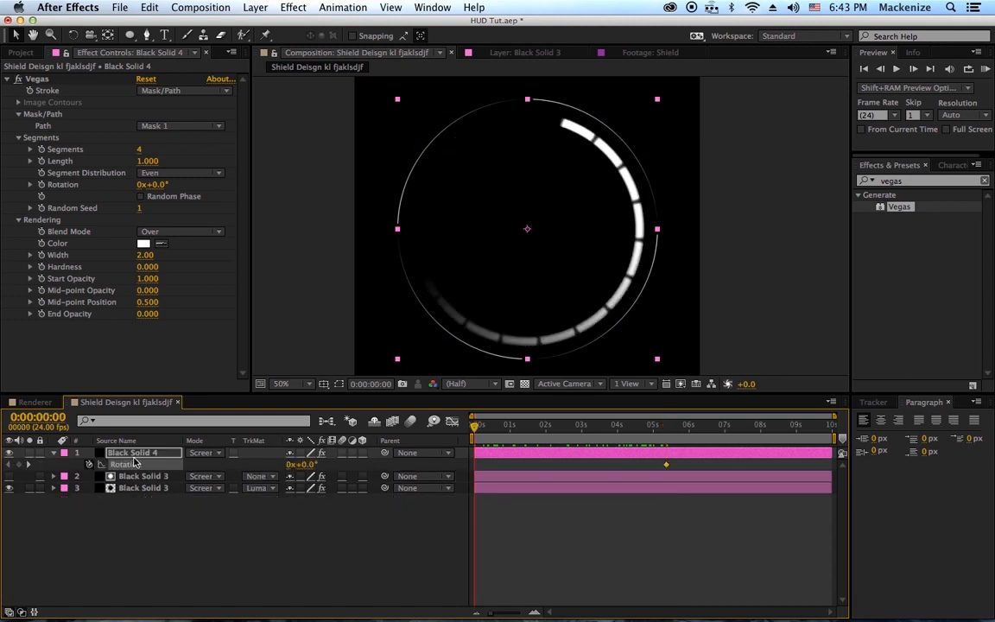
alt+click(89, 465)
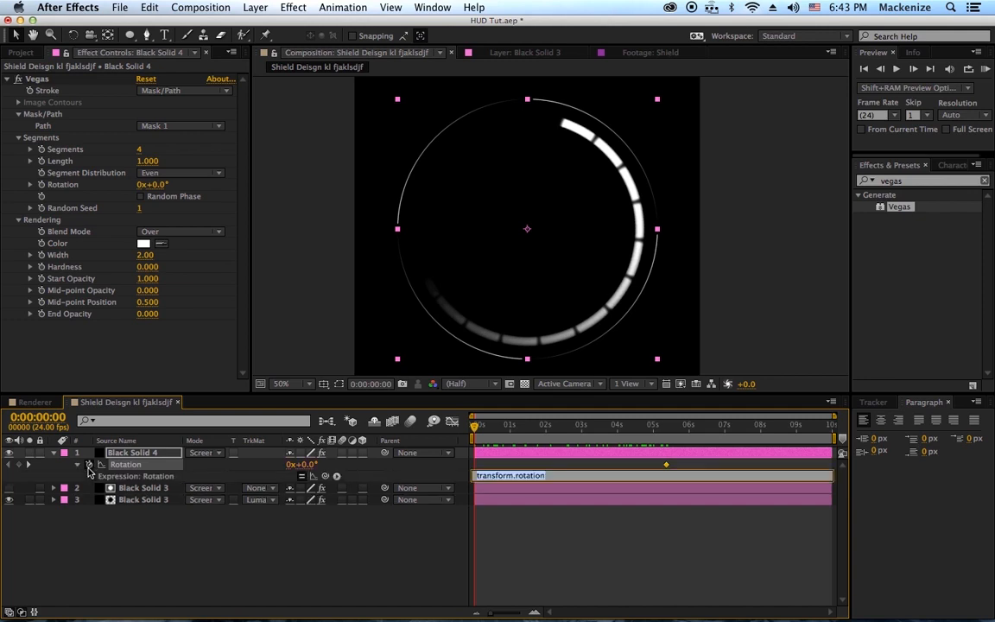
text(time)
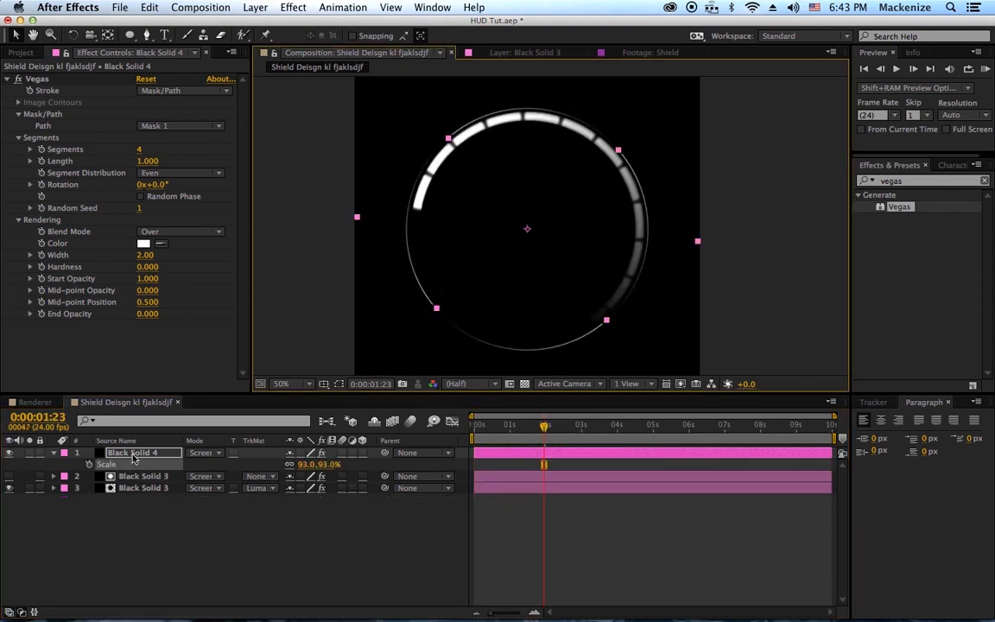
- Duplicate the thin Black Solid 4 ring and show the Scale property of the topmost copy
key(ctrl+d)
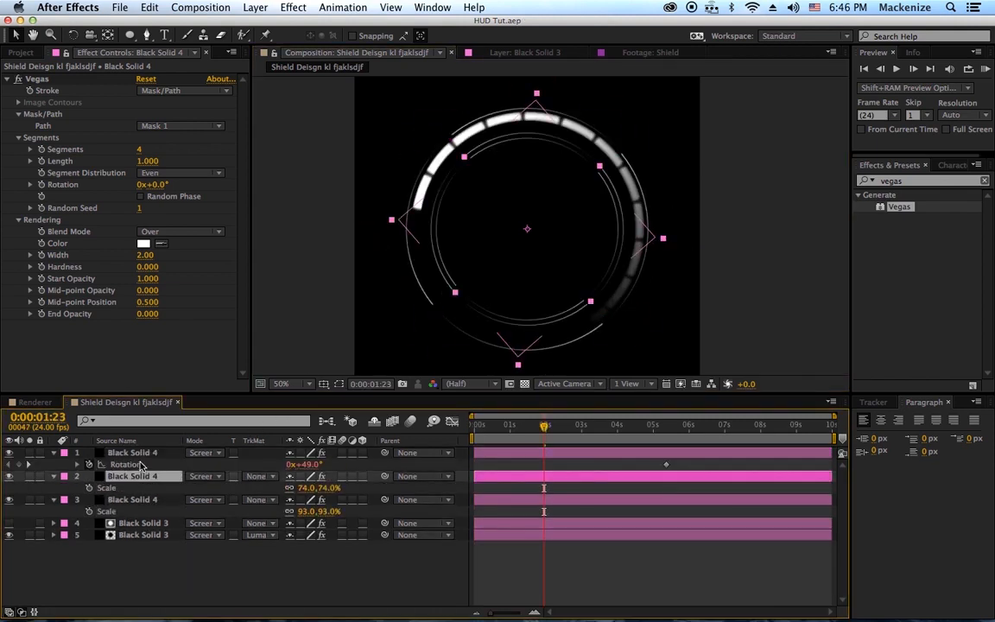
click(143, 456)
key(s)
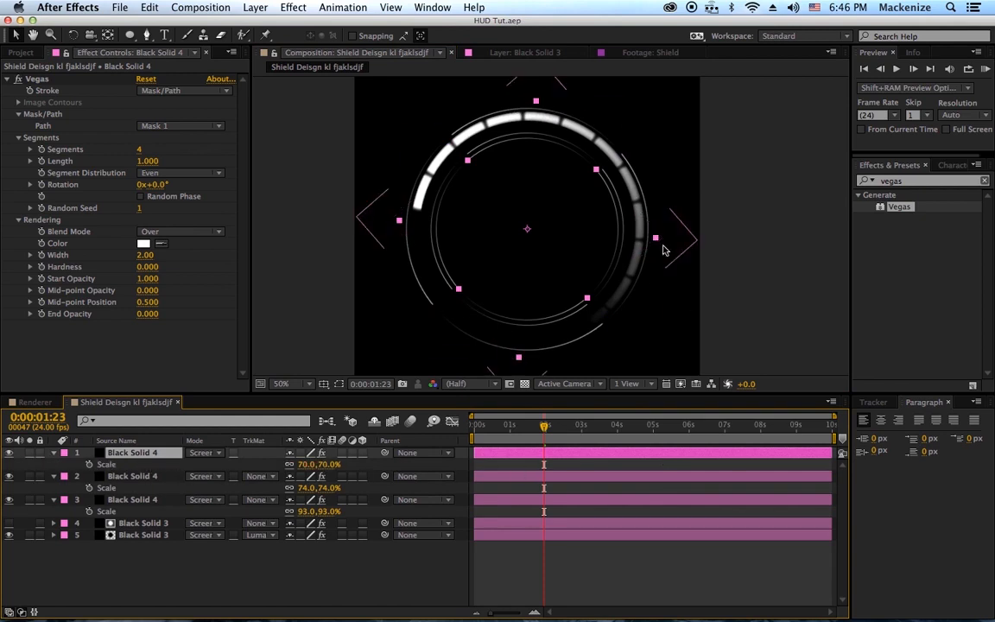
- Reveal the Rotation expressions of the two upper Black Solid 4 copies and set the second layer's expression to time*30
key(r)
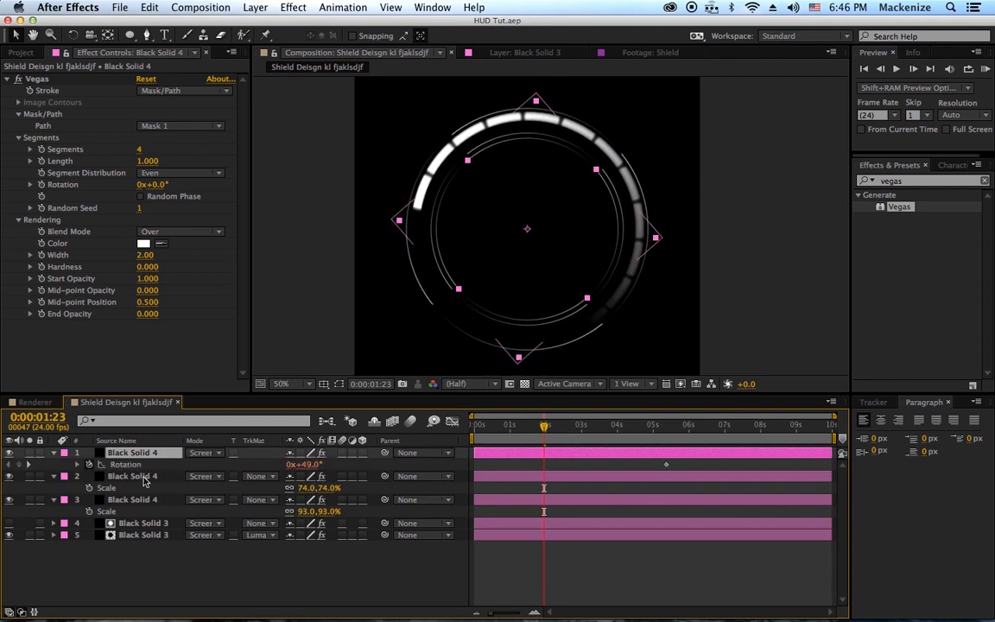
click(154, 476)
key(r)
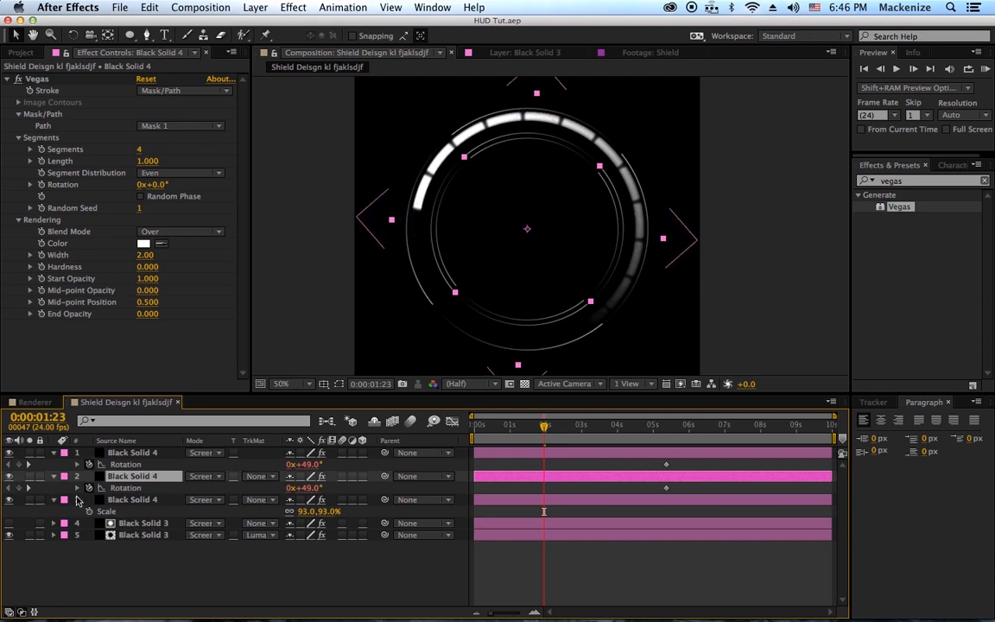
click(77, 487)
click(77, 464)
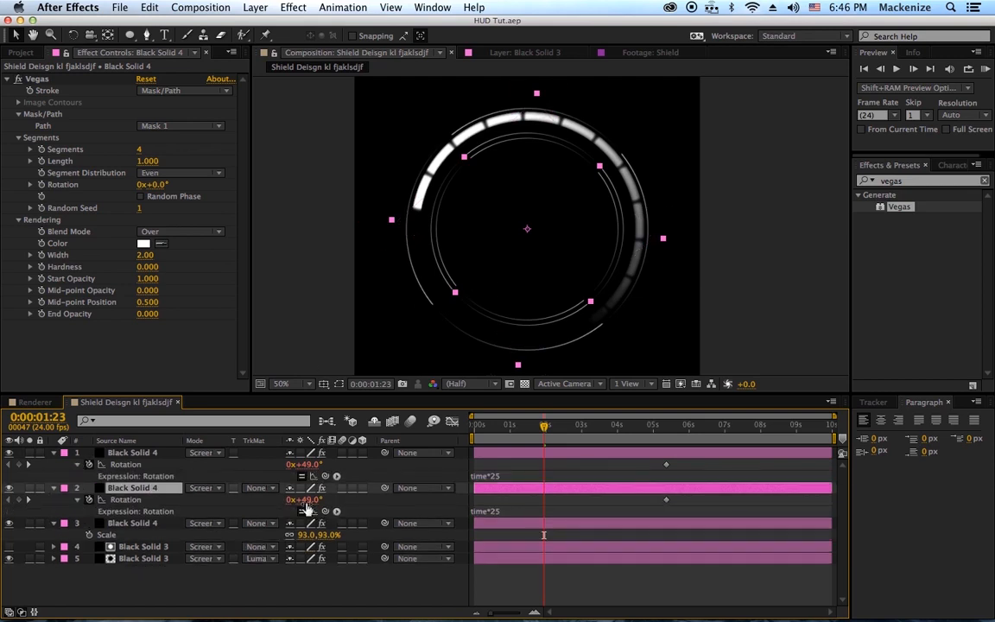
click(514, 511)
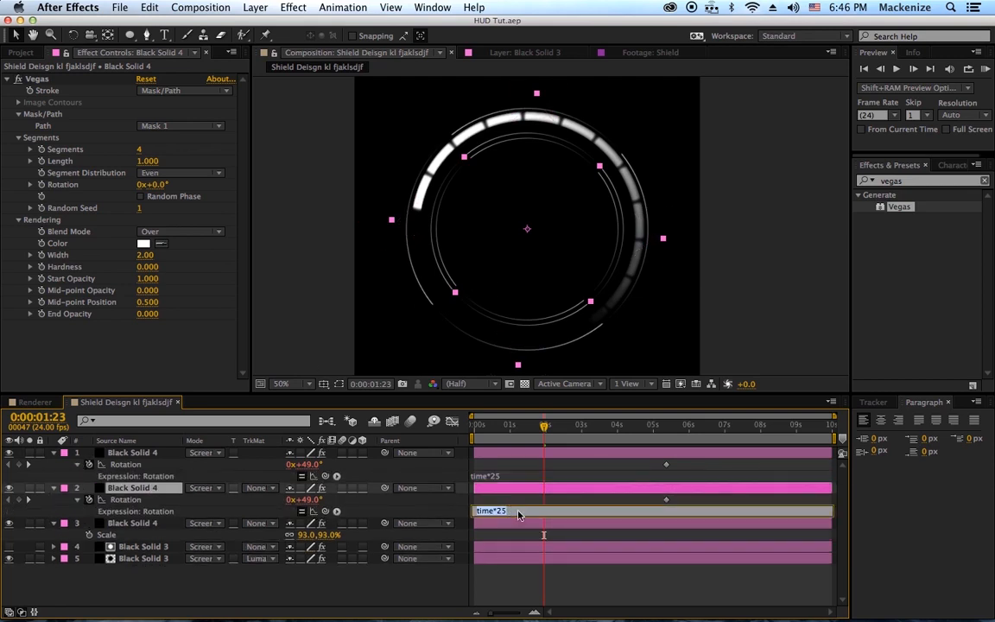
key(Right)
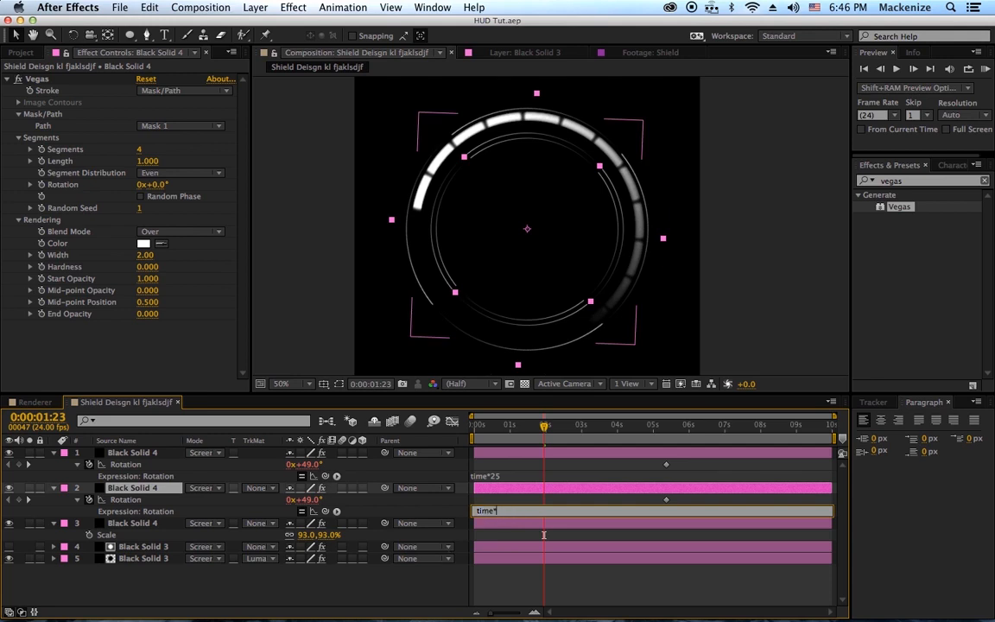
text(30)
key(KP_Enter)
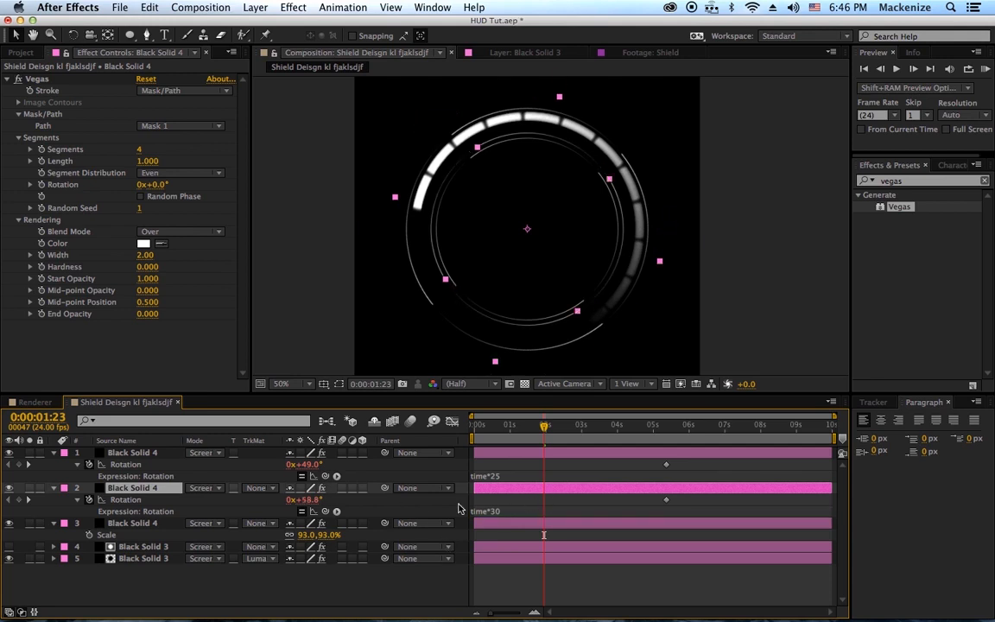
- Set the topmost Black Solid 4's Rotation expression to time*40 and scrub back to about one second to check the rings
click(501, 475)
click(513, 475)
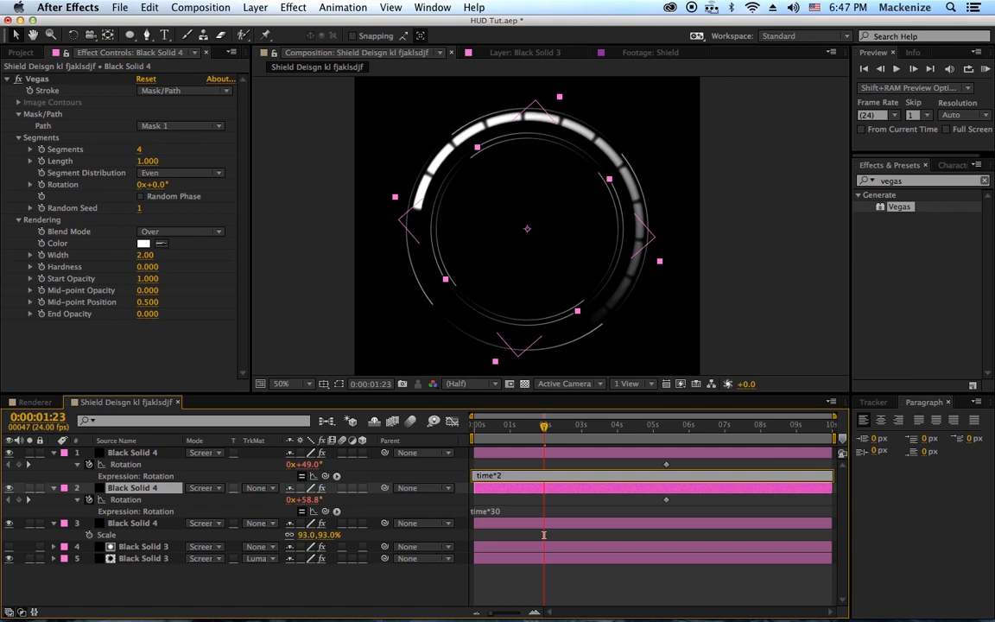
key(KP_Enter)
click(566, 462)
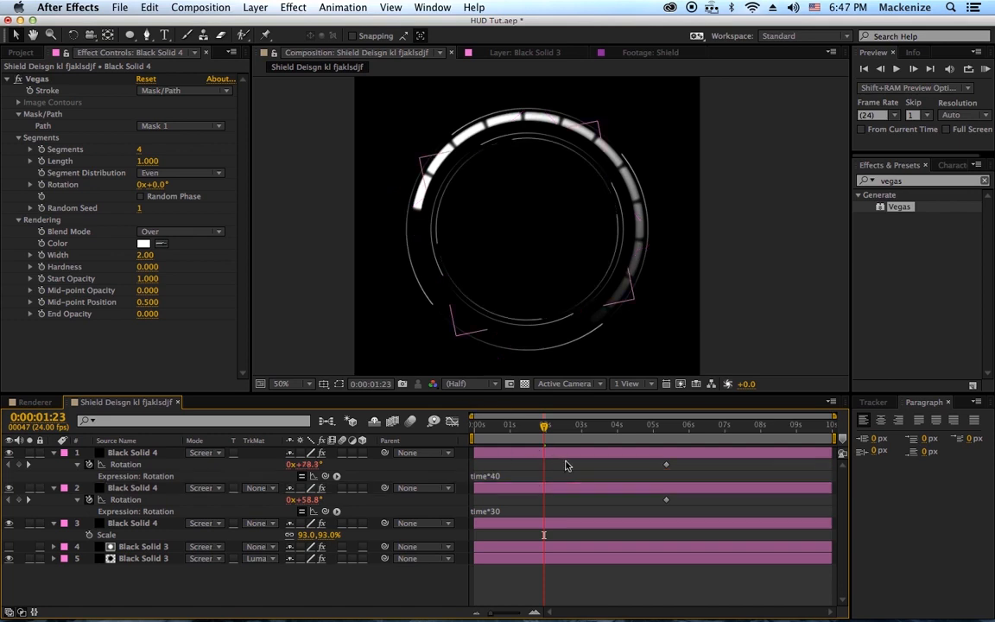
drag(546, 431, 515, 449)
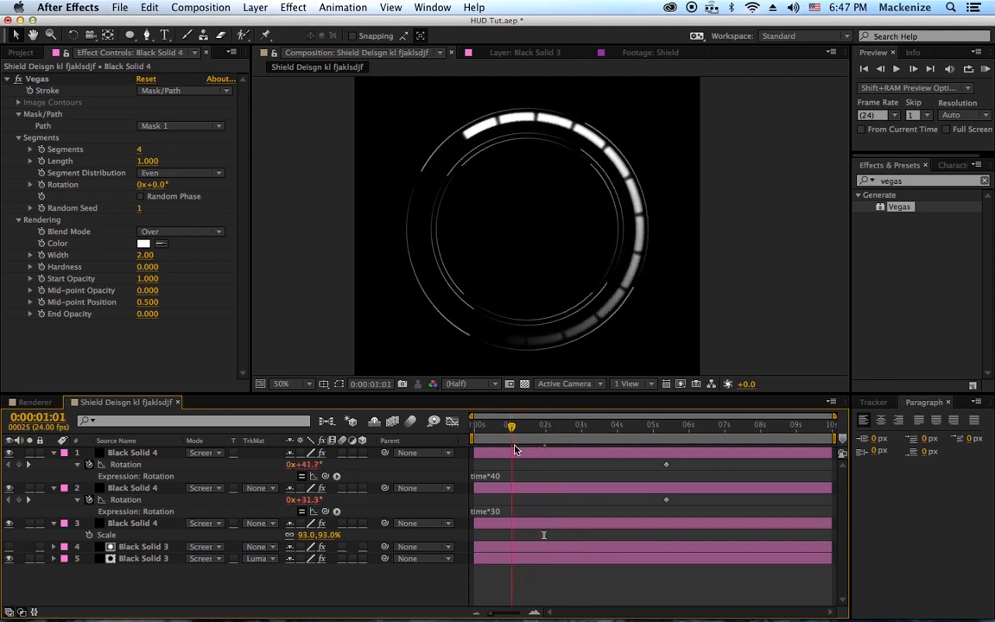
- Set the second layer's Vegas Segments to 2, Length to 0.740 and Width to 0.80, and check the Shield reference footage
click(128, 489)
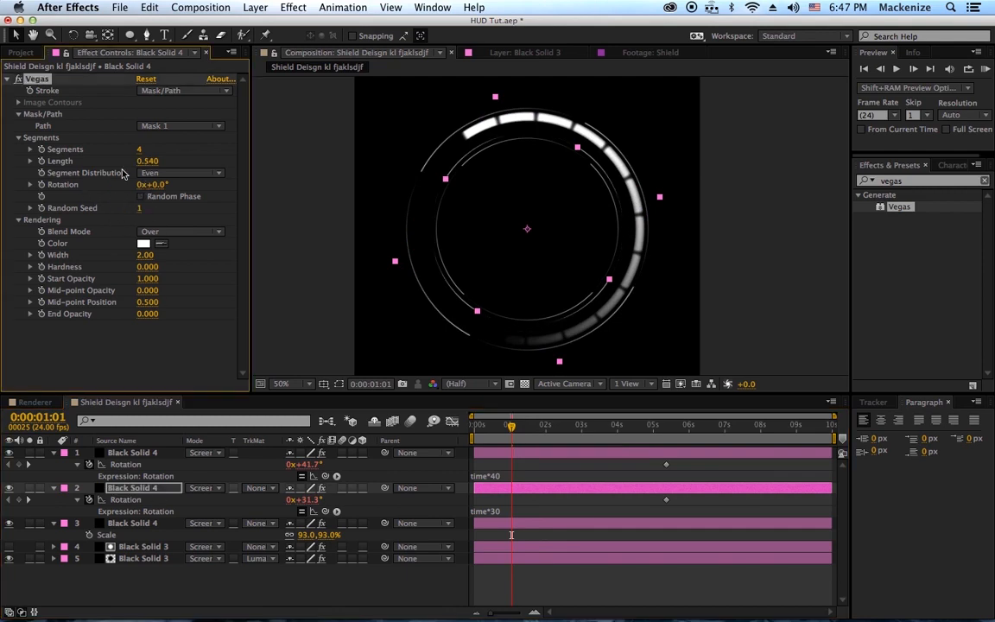
click(643, 54)
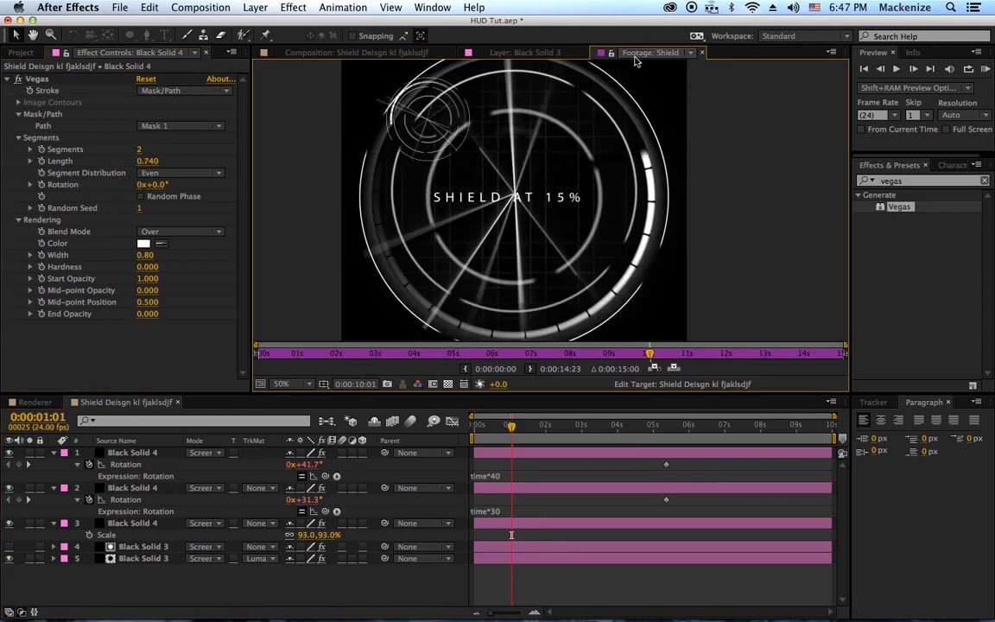
click(493, 57)
click(380, 54)
drag(409, 260, 376, 290)
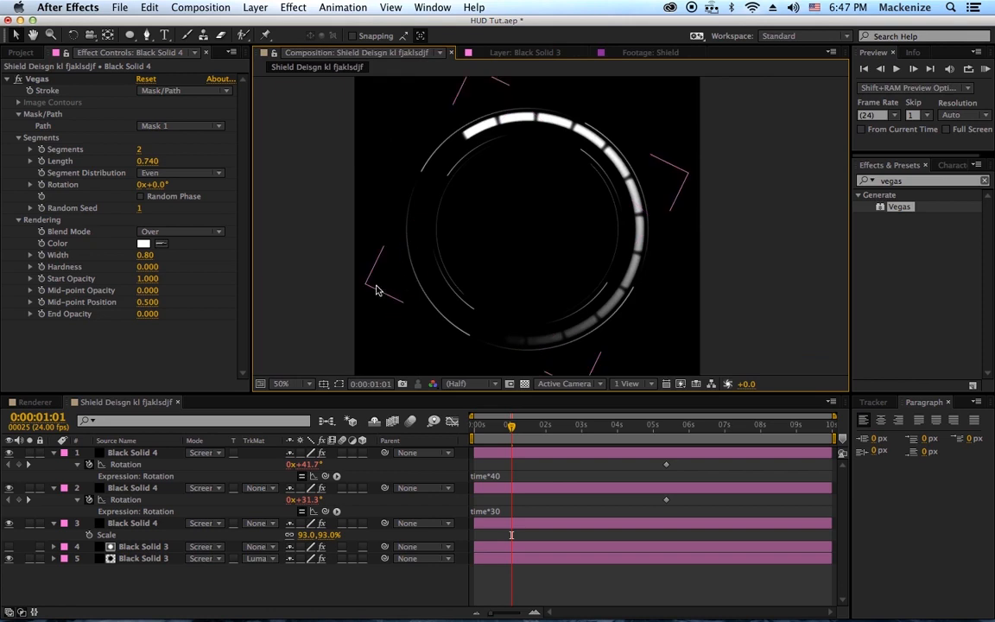
- Create a 1000 × 1000 px solid named White Solid 2 with the color FFFFFF
key(super+y)
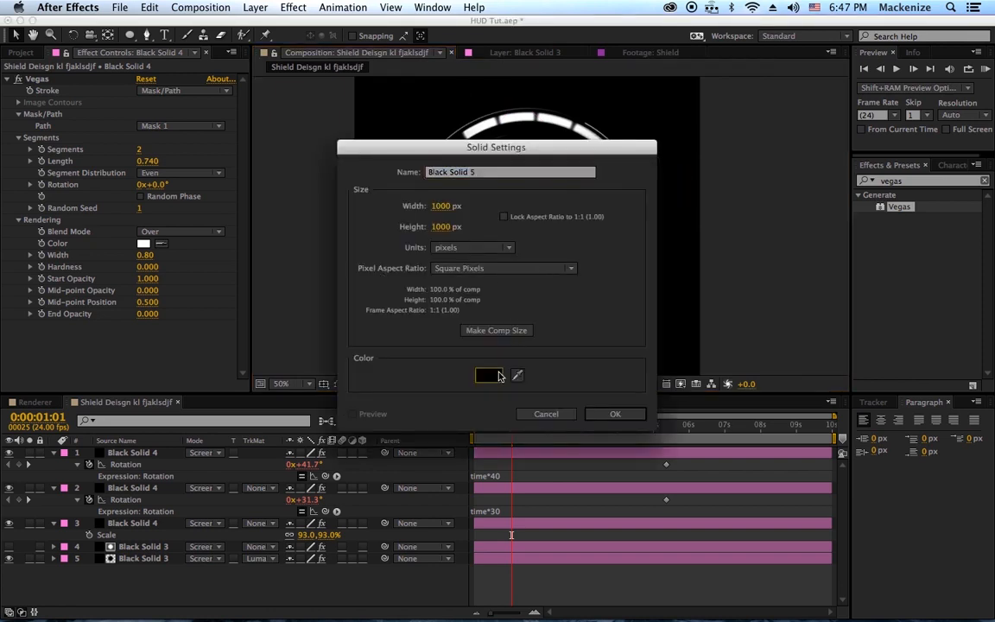
click(488, 375)
drag(205, 456, 146, 316)
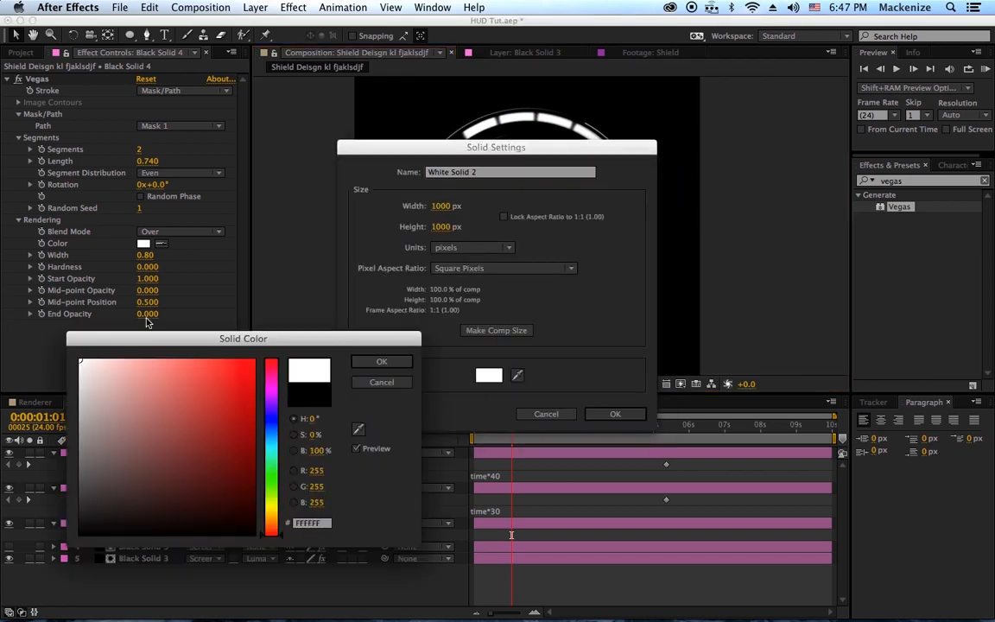
click(381, 362)
click(615, 414)
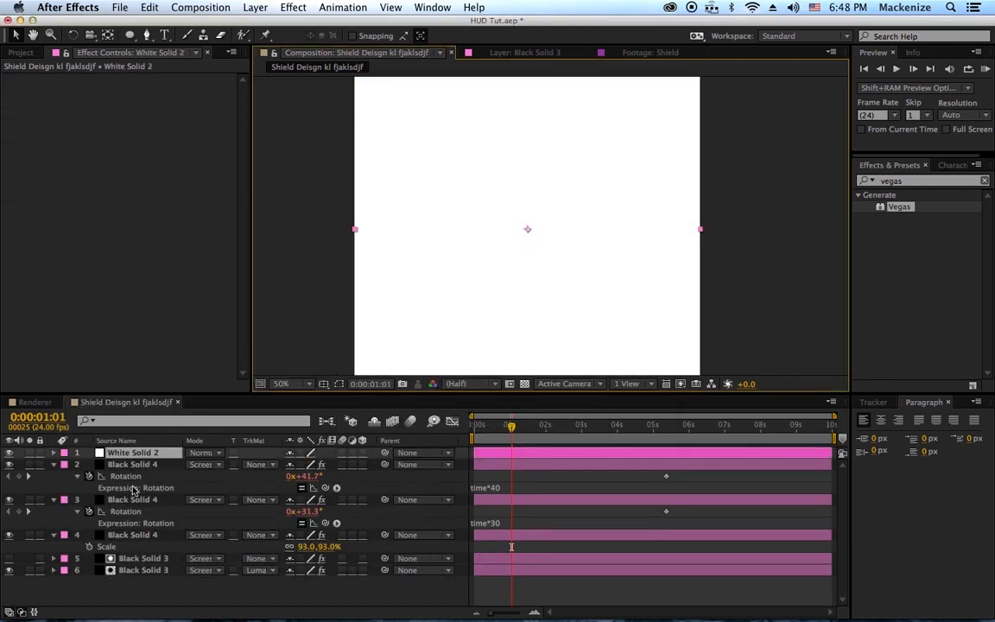
- Collapse the Black Solid 4 layers' properties and add a full-size circular mask to White Solid 2
click(55, 500)
click(53, 510)
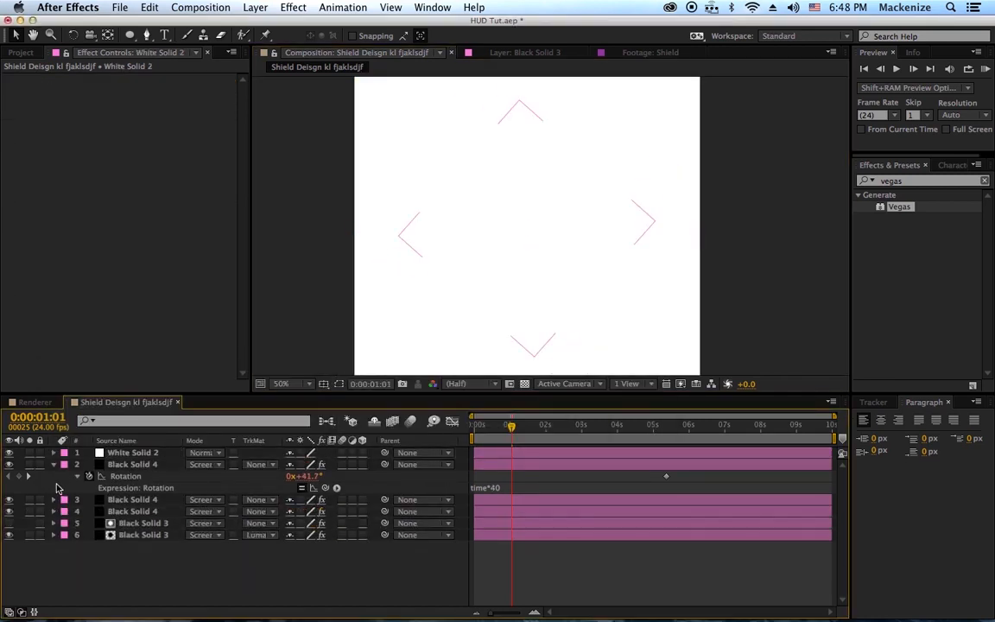
click(54, 465)
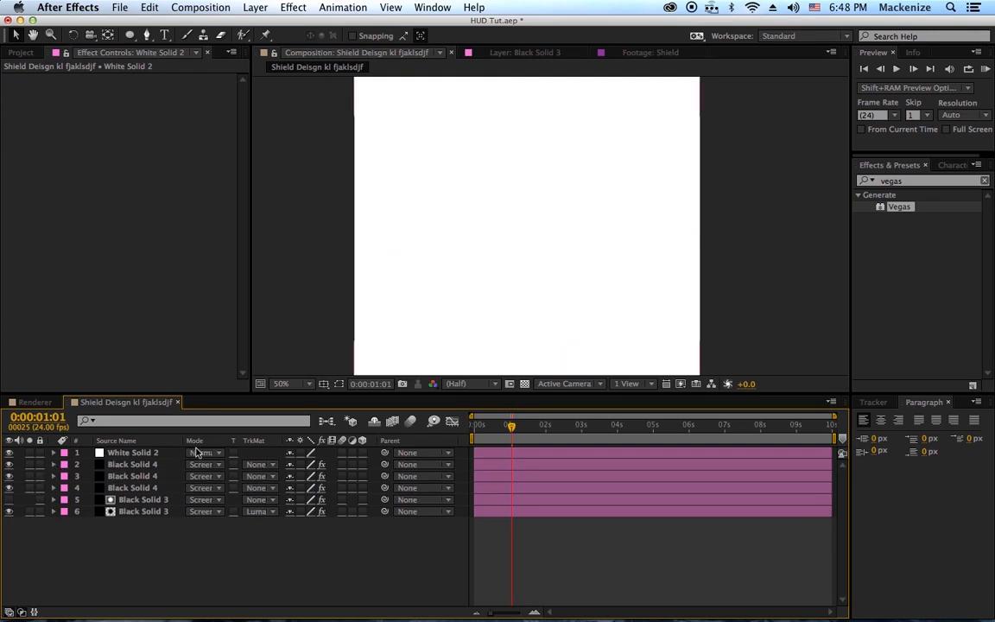
key(comma)
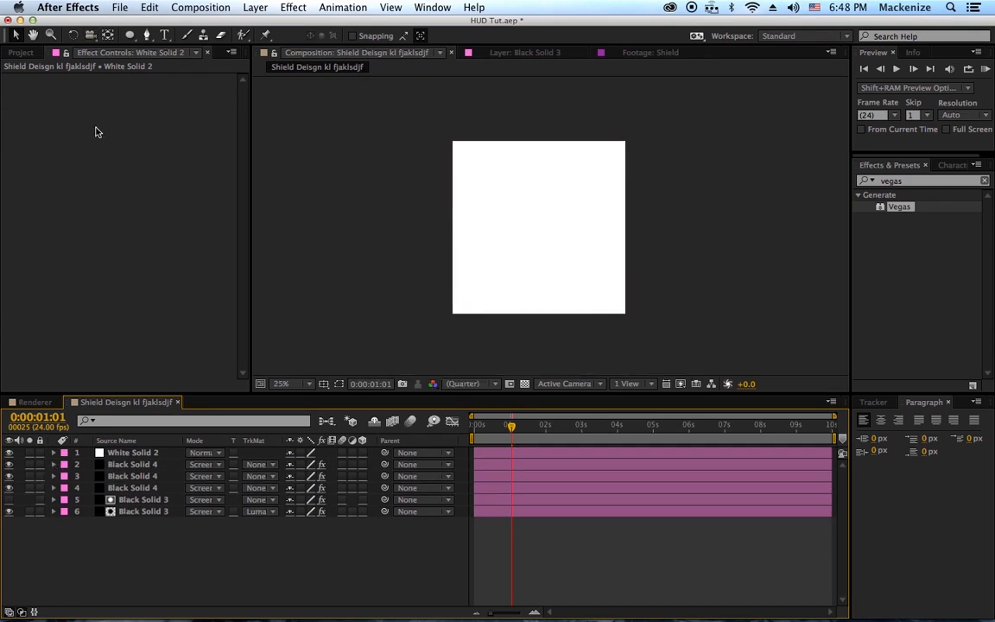
click(123, 453)
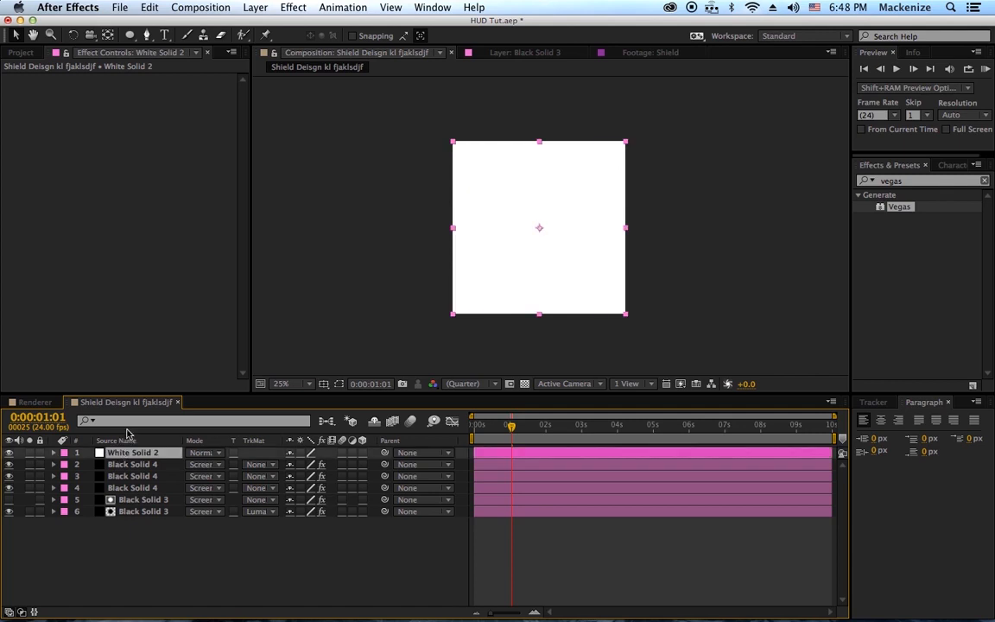
double_click(130, 34)
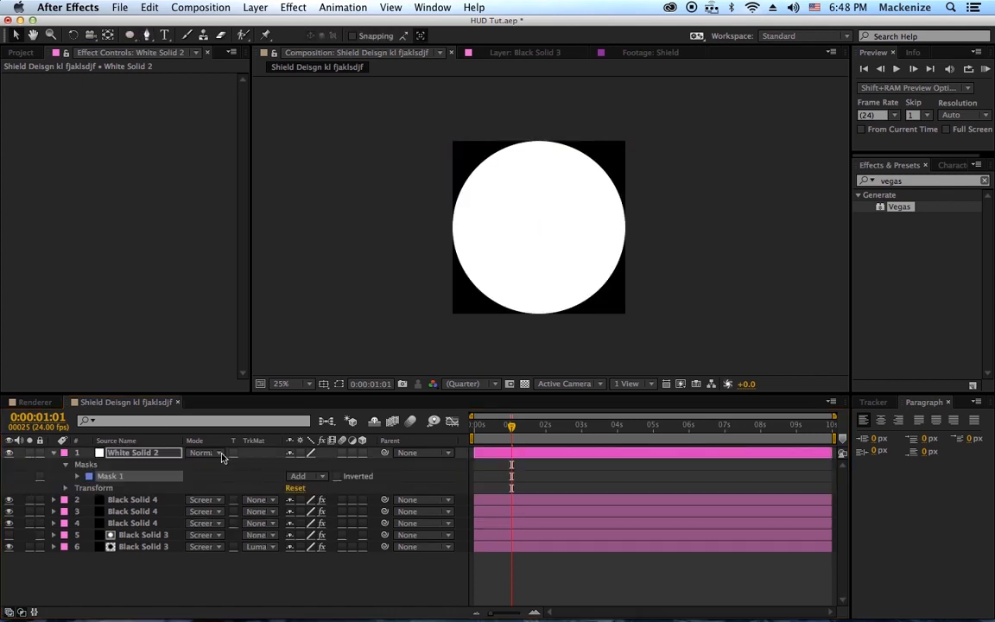
- Copy White Solid 2's circular Mask 1 and paste it onto the same layer as a second mask
double_click(127, 475)
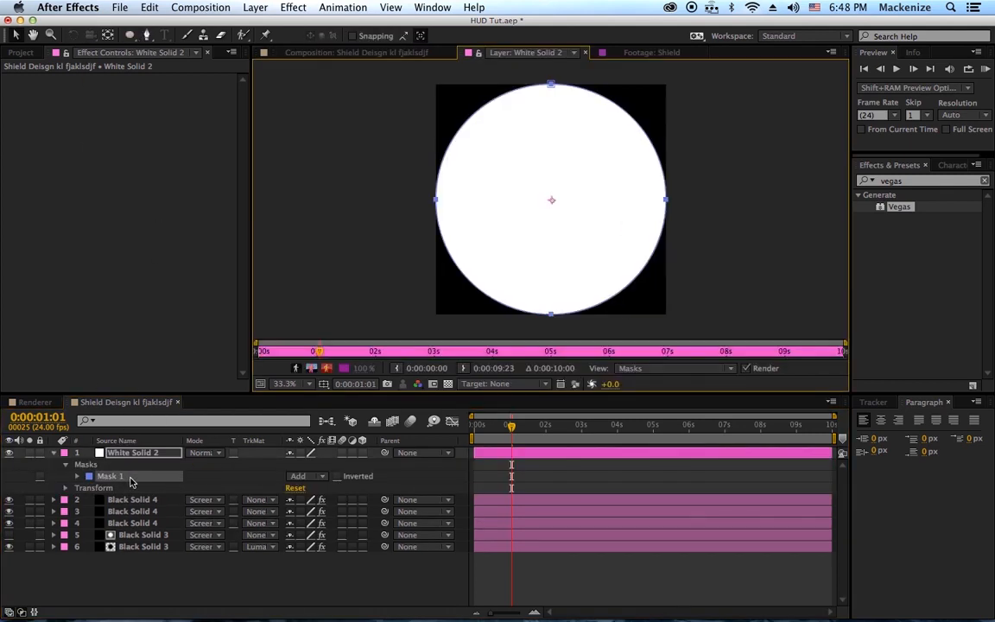
click(294, 53)
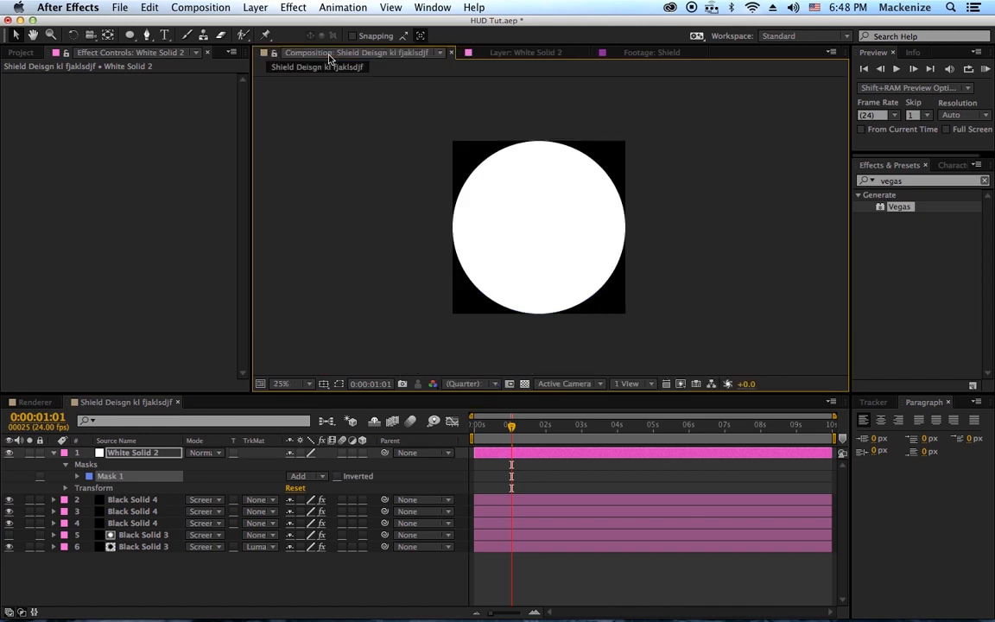
click(148, 8)
click(169, 84)
click(143, 457)
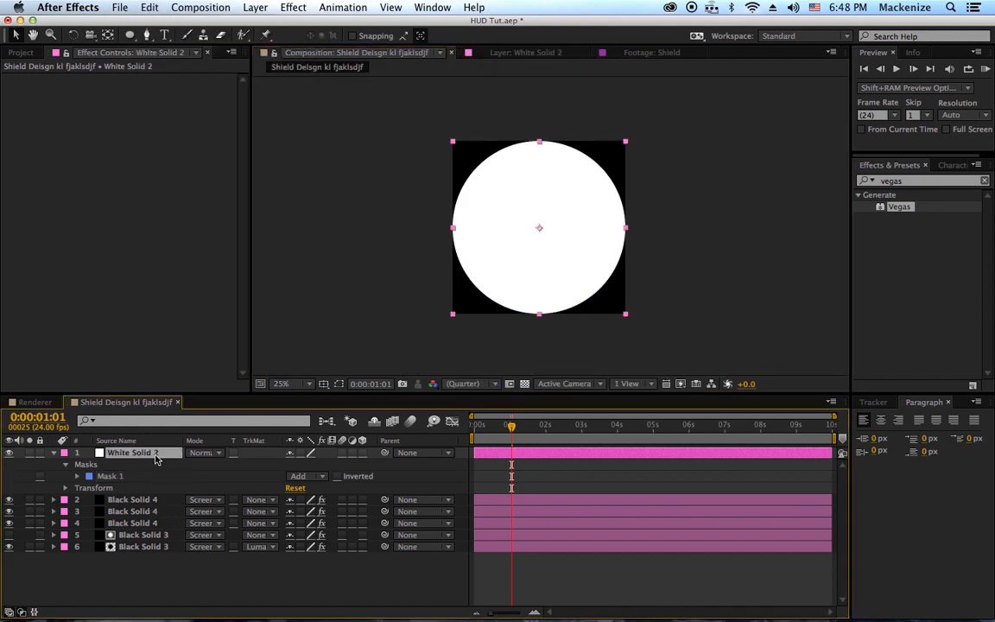
key(super+v)
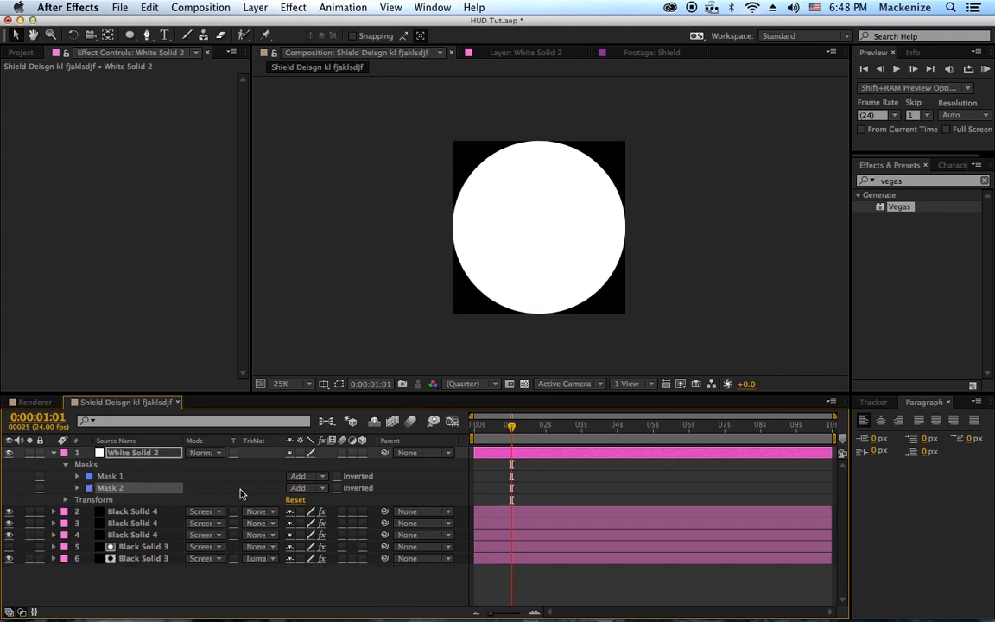
- Set Mask 2 to Subtract with a Mask Feather of 95 pixels, and compare the glow with the Shield reference footage
click(304, 488)
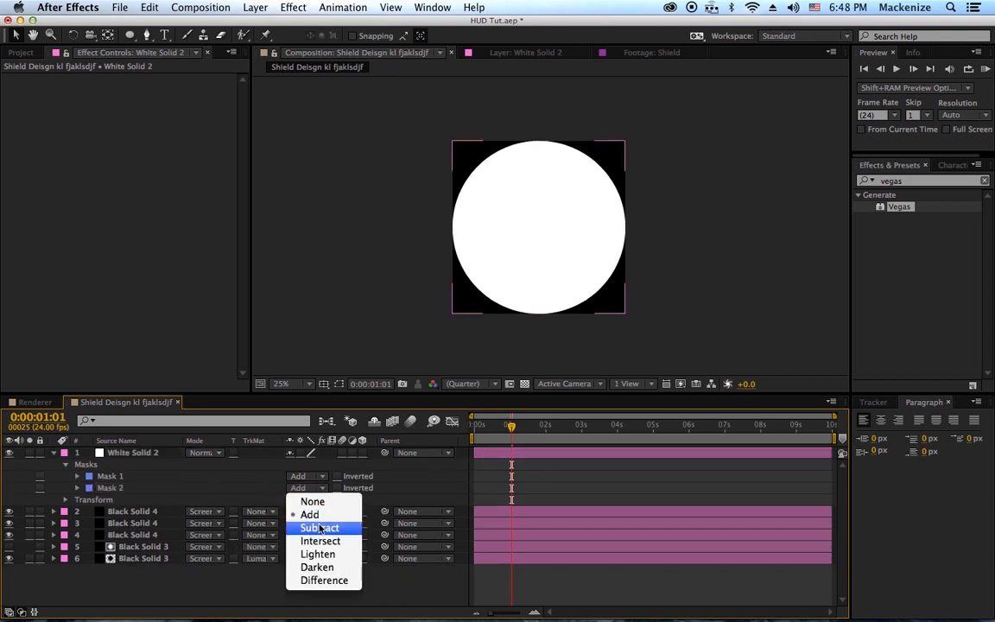
click(320, 527)
click(77, 488)
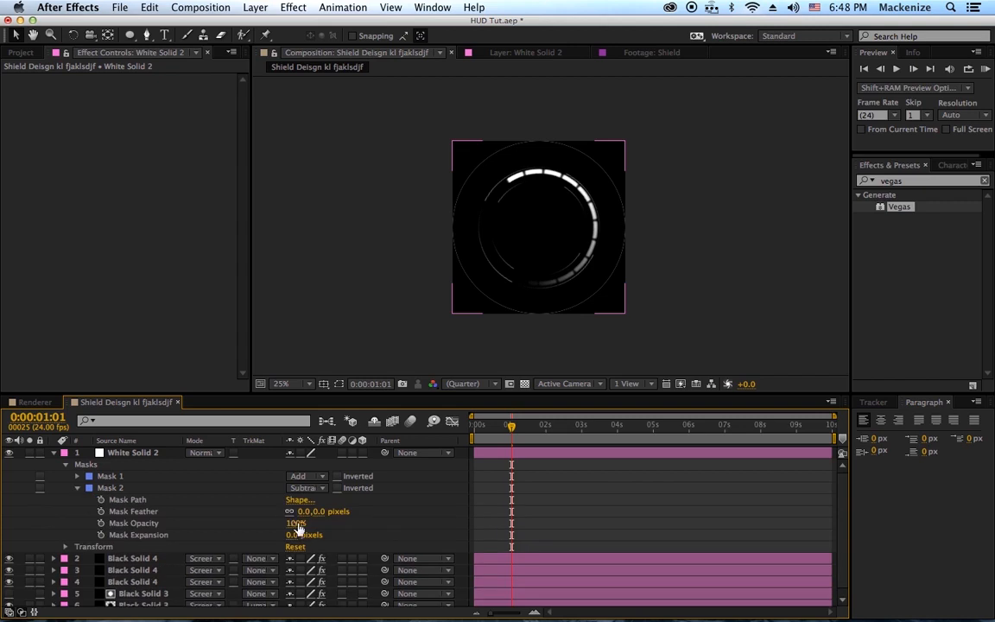
drag(304, 512, 367, 498)
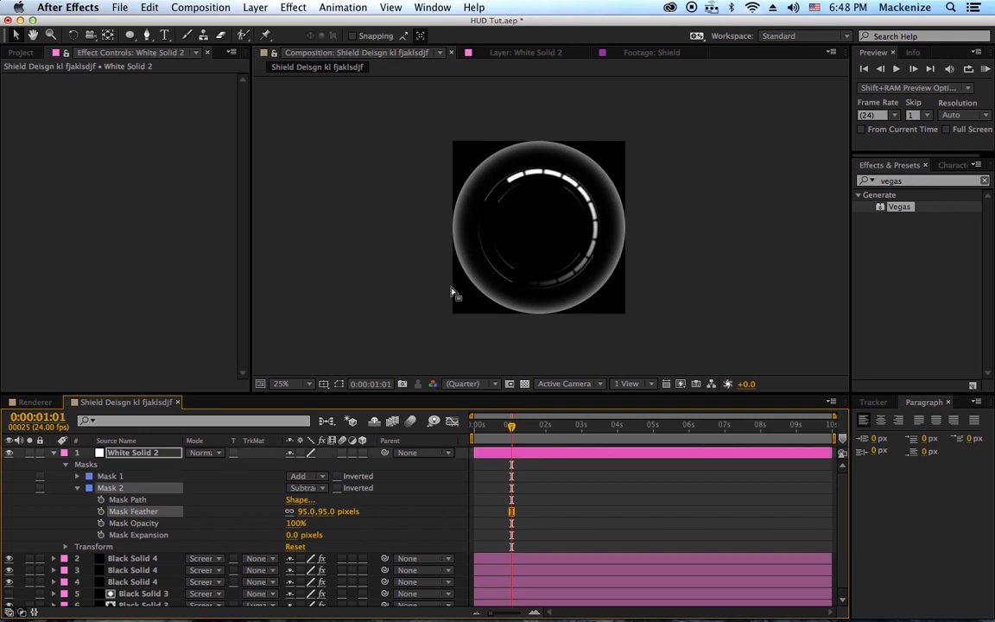
click(668, 54)
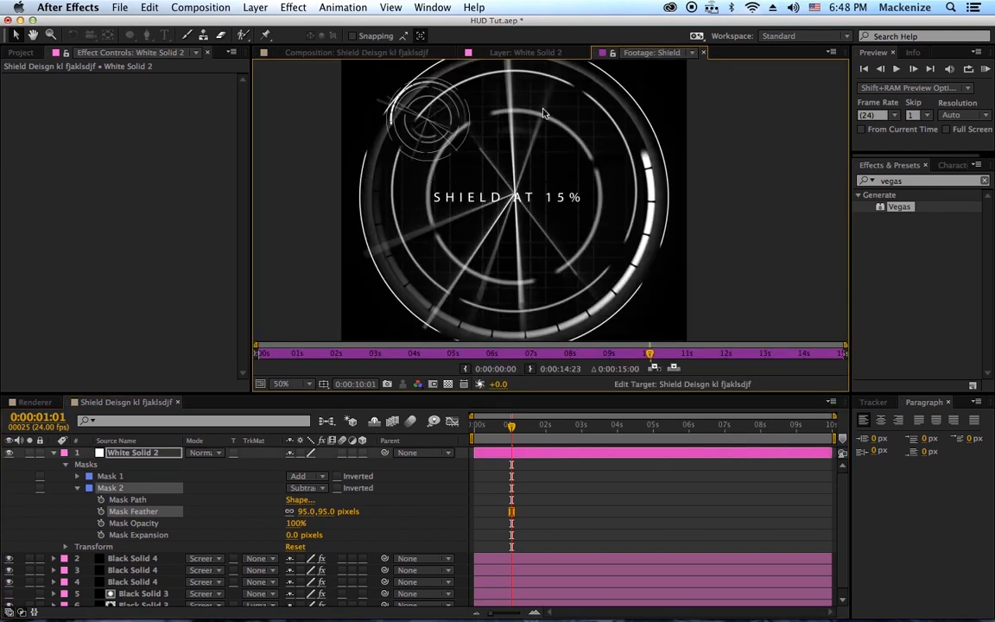
click(404, 55)
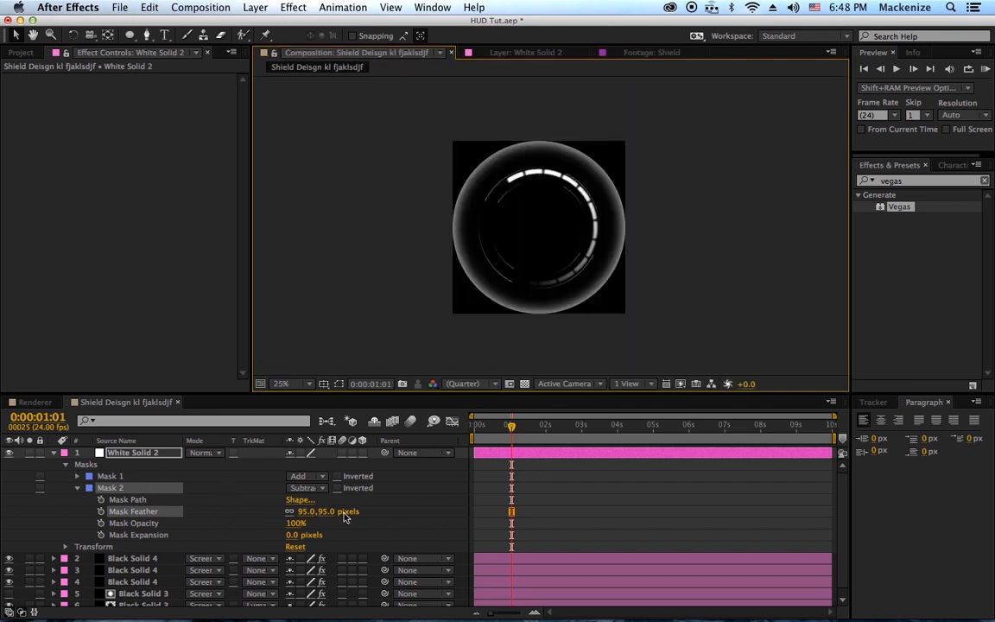
- Reveal White Solid 2's mask paths, select both Mask 1 and Mask 2, and display their outlines in the composition
click(134, 453)
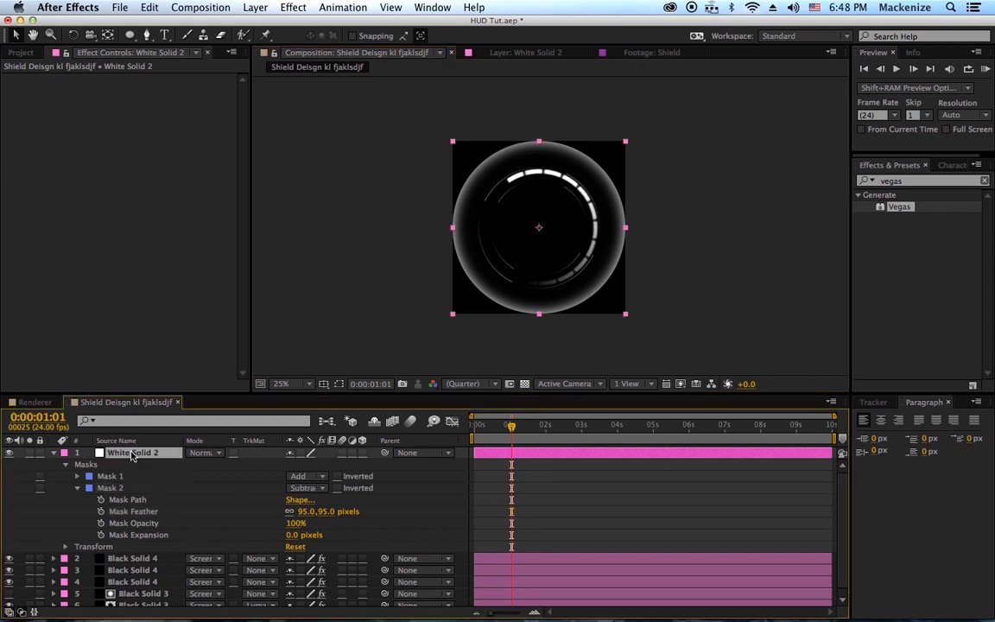
key(s)
key(s)
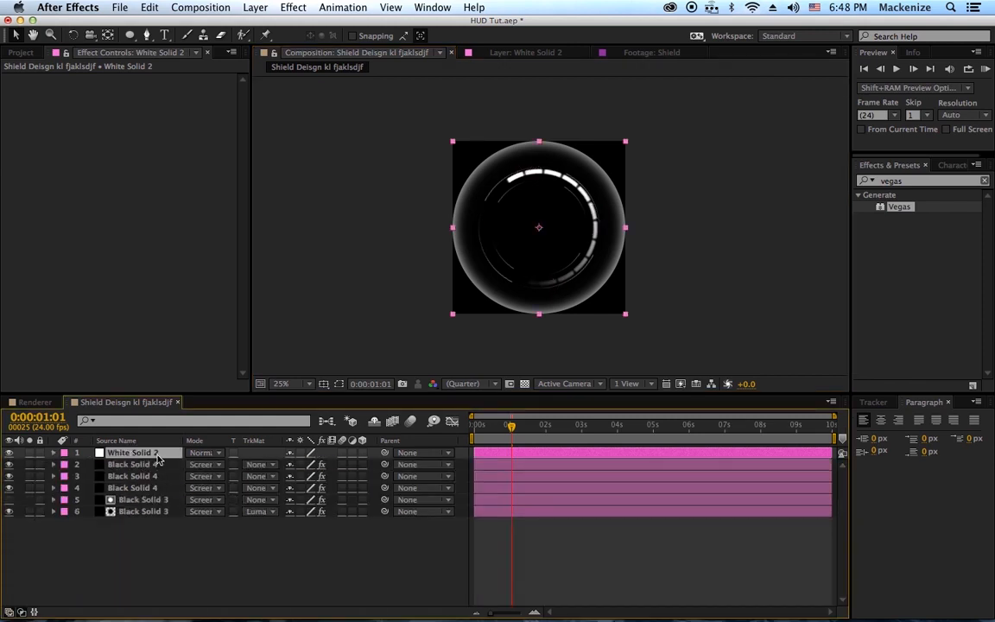
key(s)
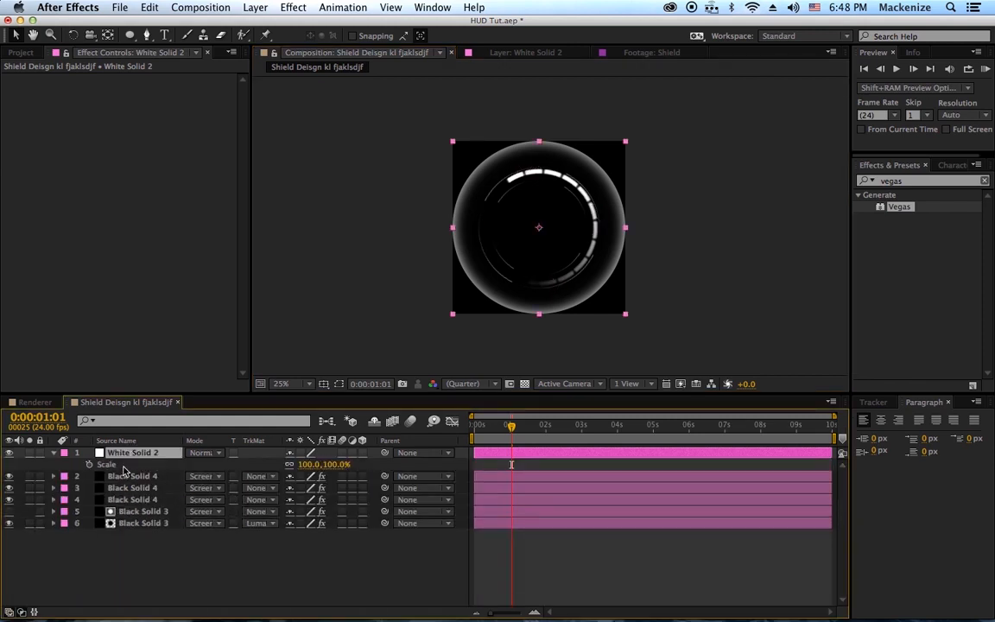
key(m)
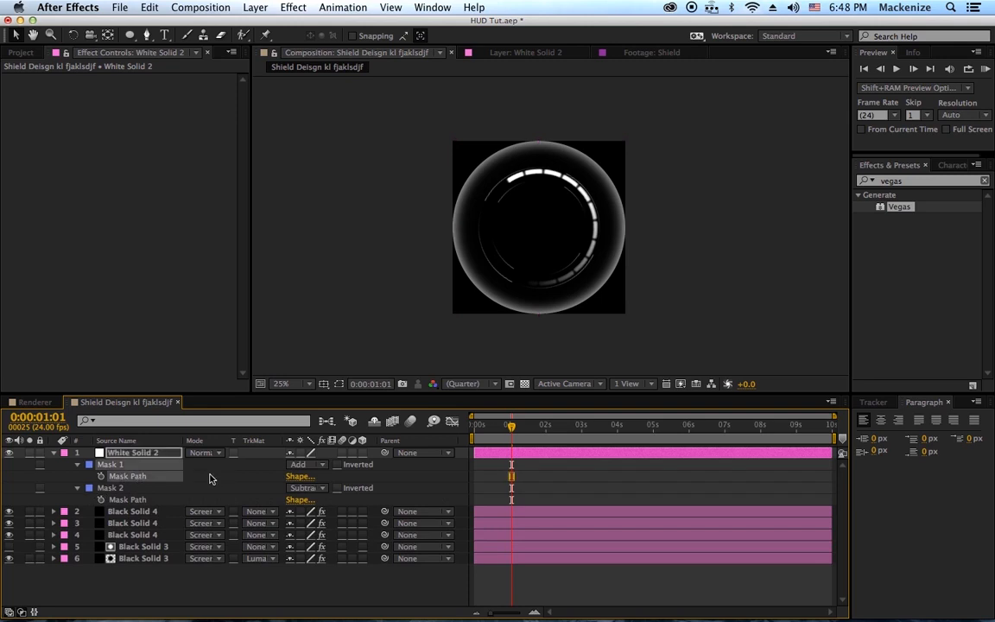
shift+click(132, 488)
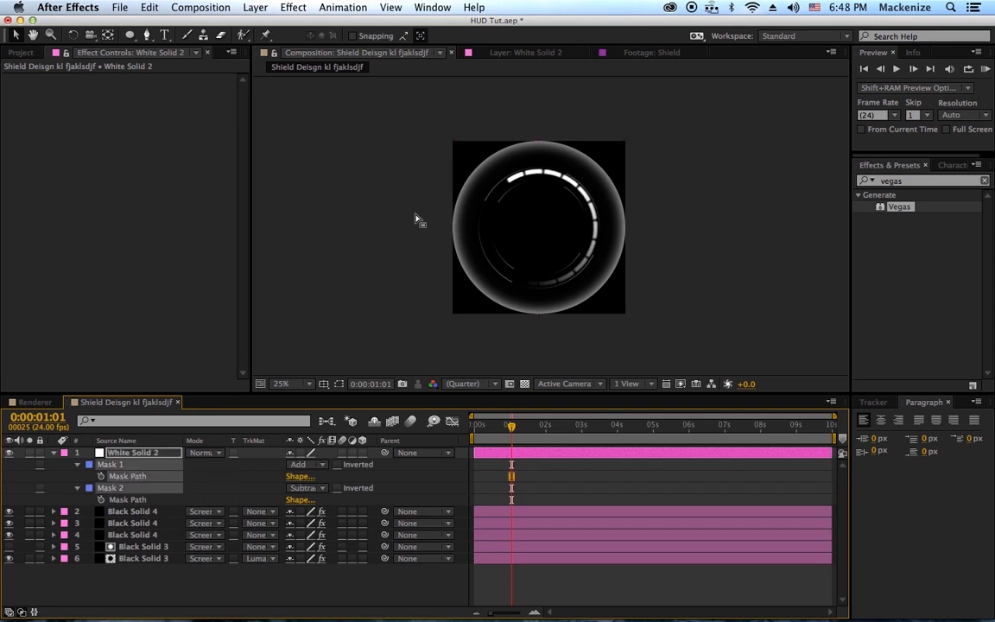
click(340, 385)
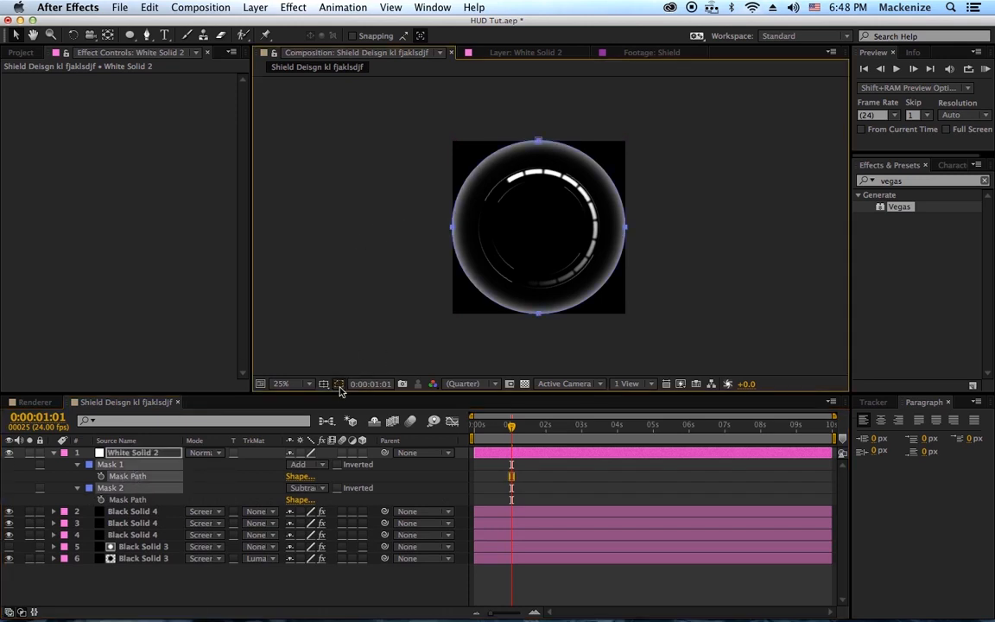
- Scale both of White Solid 2's circular masks down evenly about their centre to about four-fifths of the composition width
double_click(539, 142)
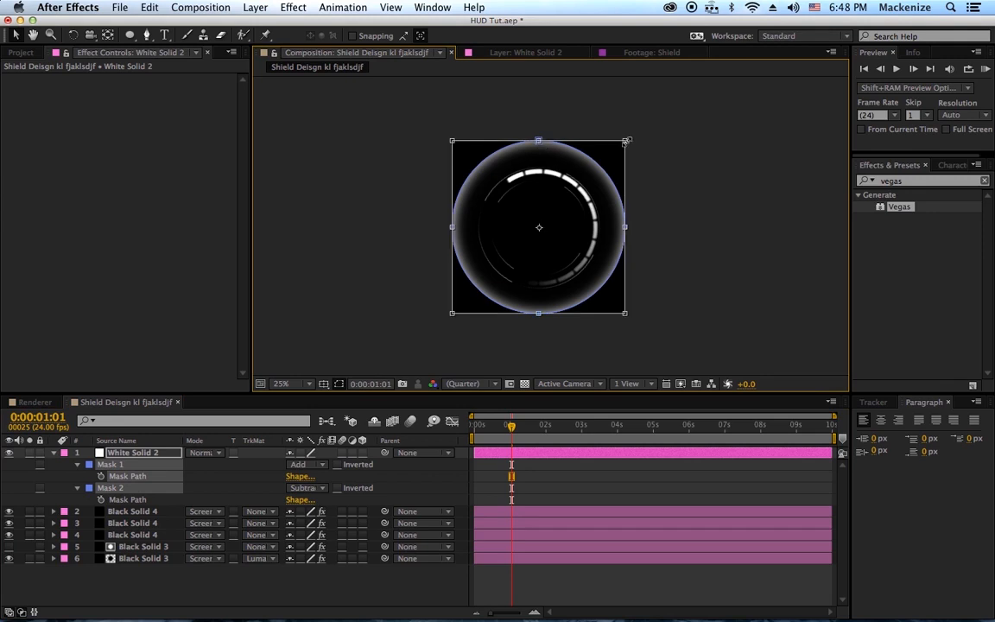
drag(626, 140, 610, 156)
key(period)
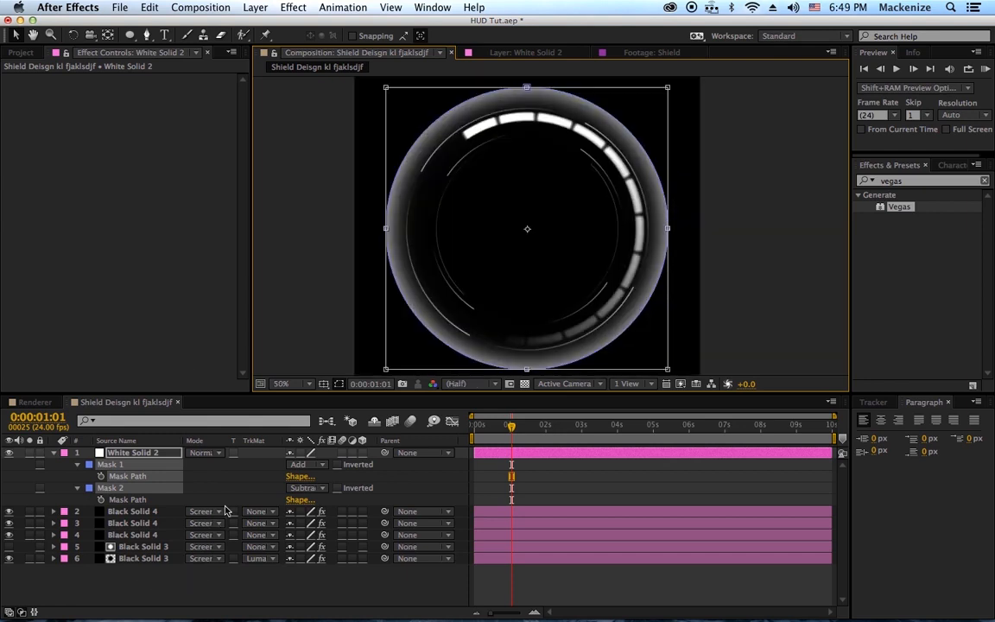
key(Return)
- Set White Solid 2's Mask Feather to 0 pixels for Mask 2 and 104 pixels for Mask 1
click(120, 488)
key(f)
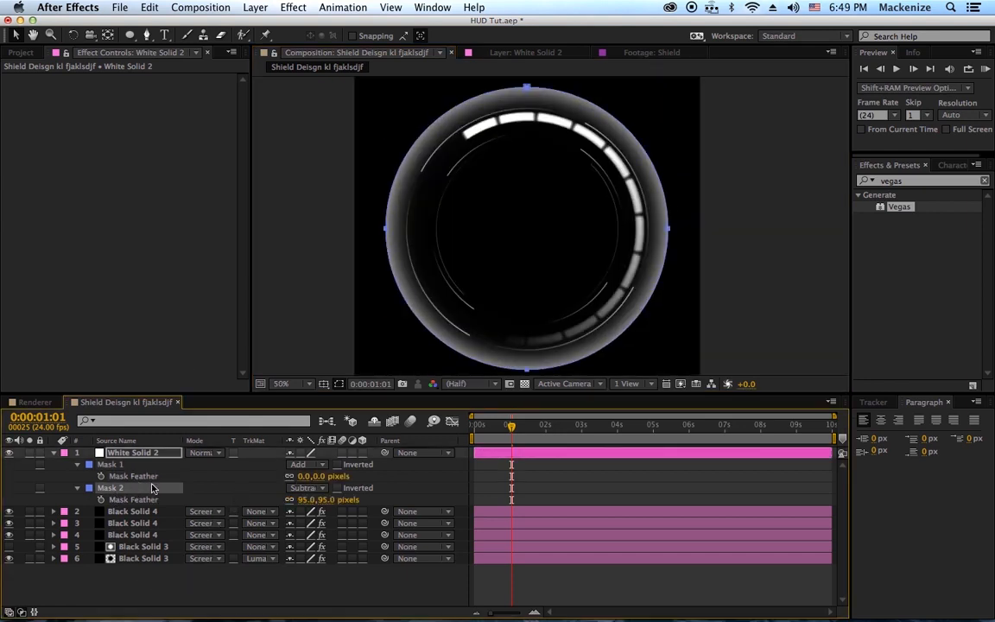
drag(294, 500, 189, 499)
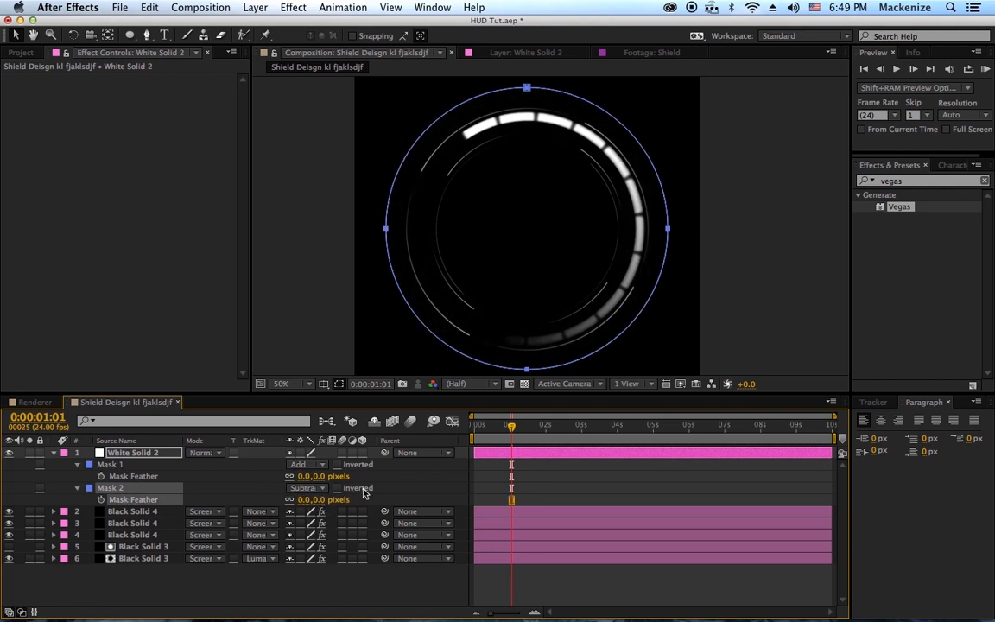
drag(309, 476, 382, 468)
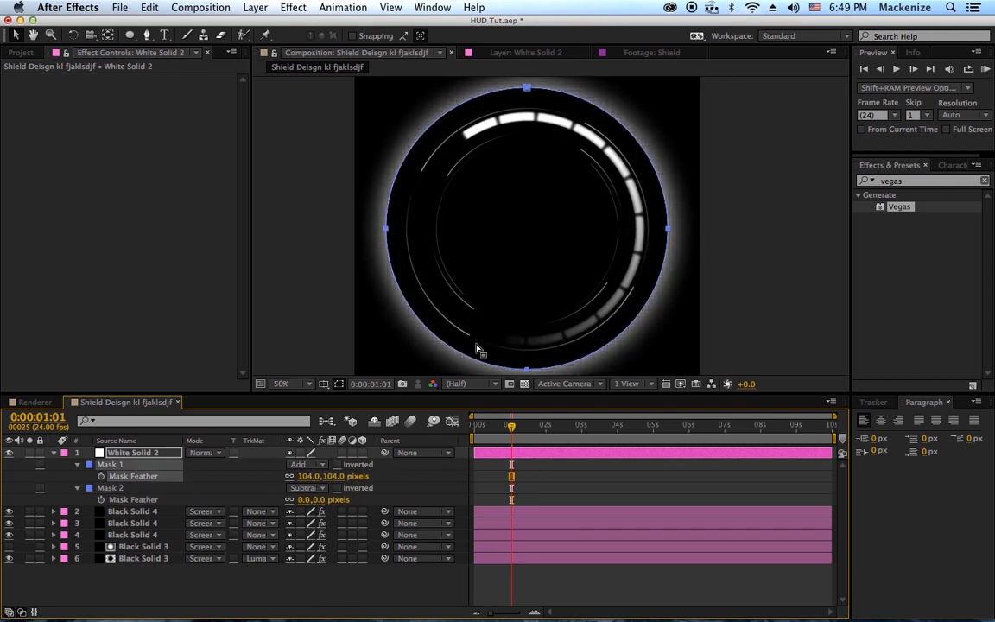
- Scale White Solid 2 to 74% and place it at the bottom of the layer stack
click(134, 453)
key(s)
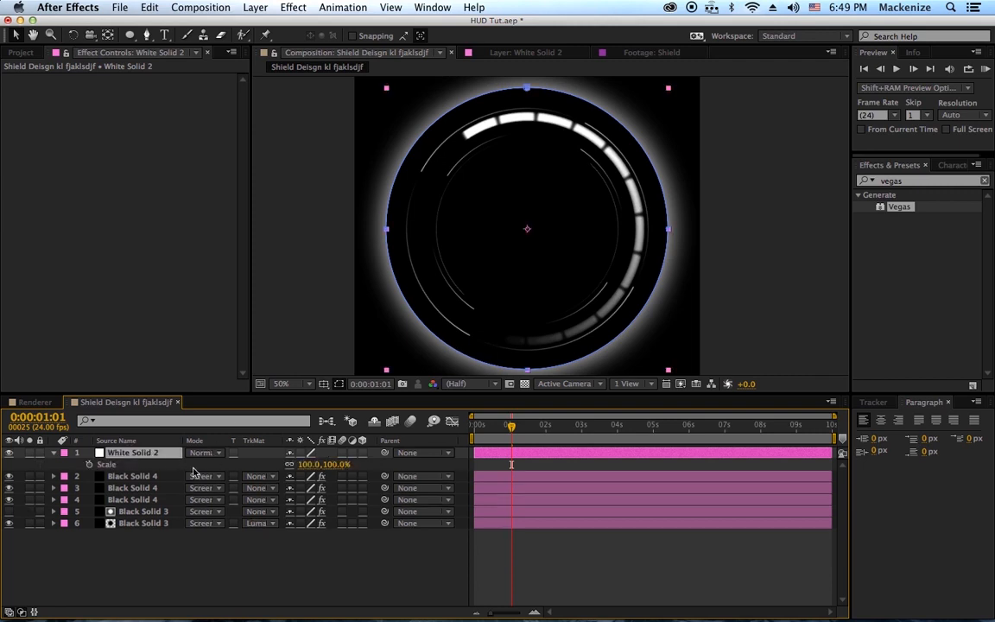
drag(309, 464, 285, 465)
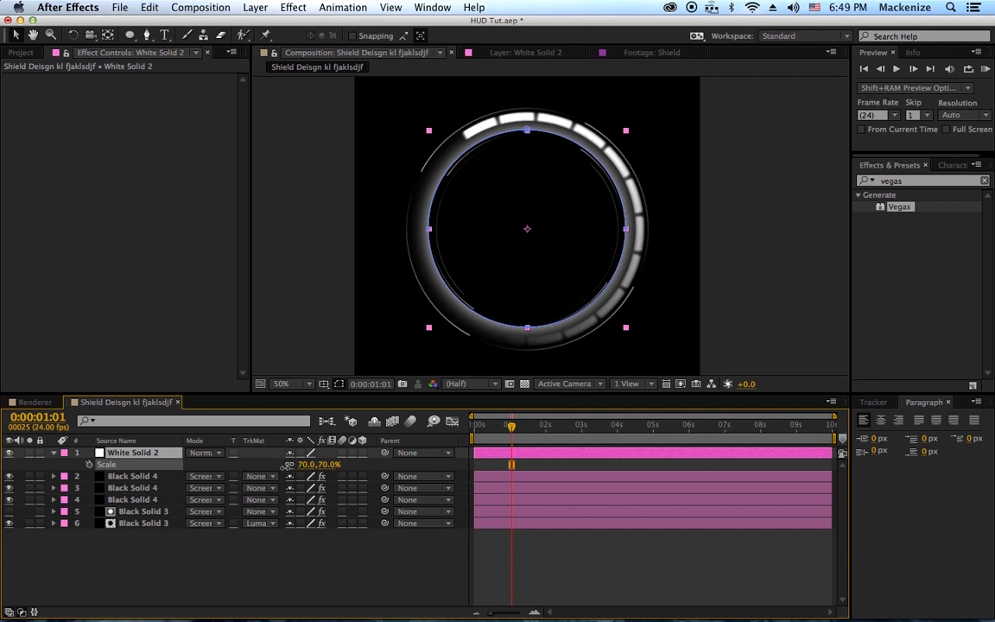
key(Return)
drag(157, 454, 163, 544)
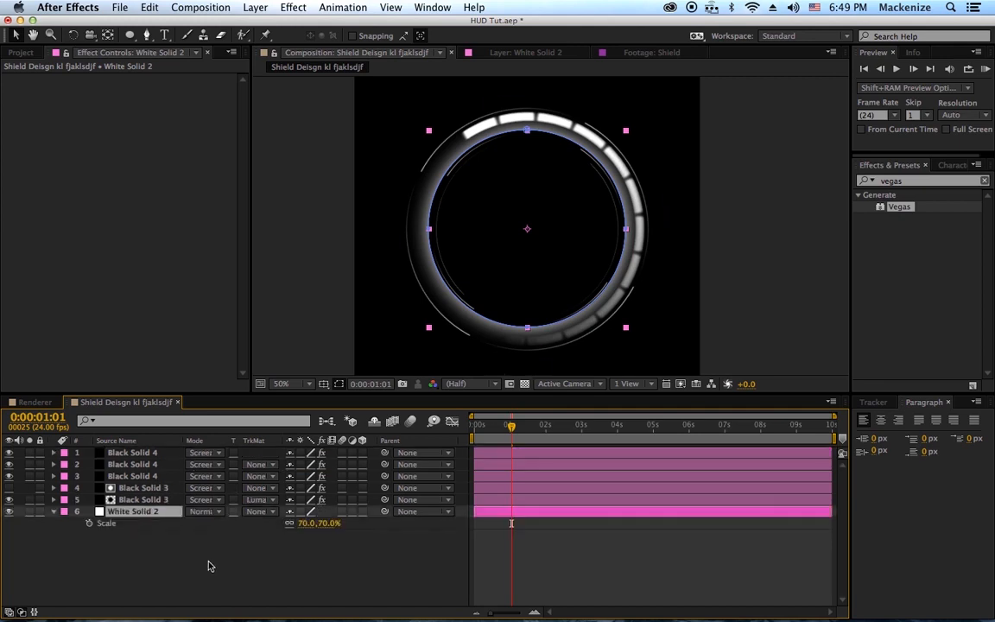
click(208, 562)
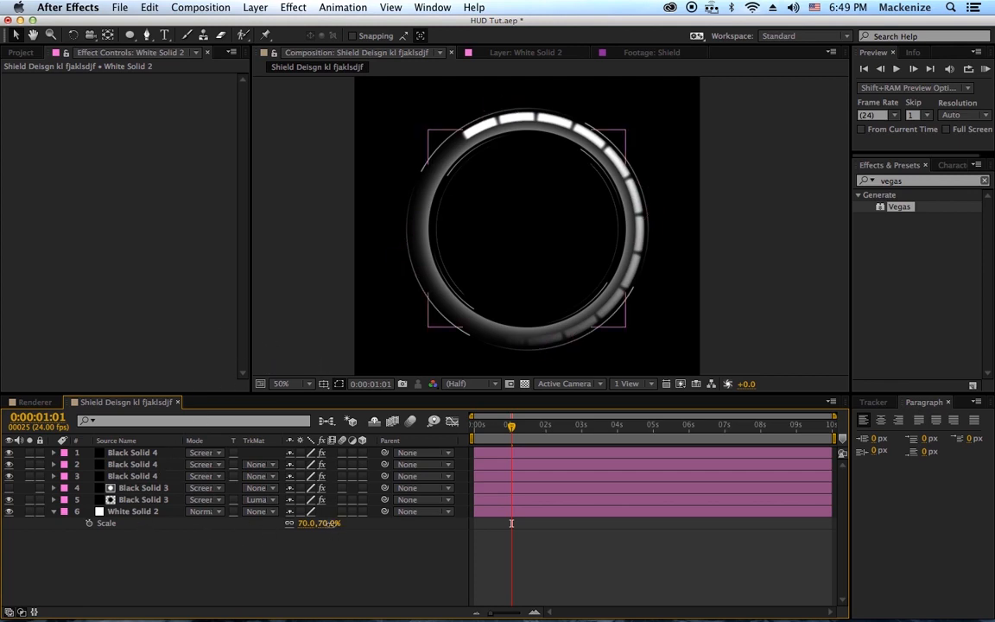
drag(330, 523, 335, 523)
click(630, 575)
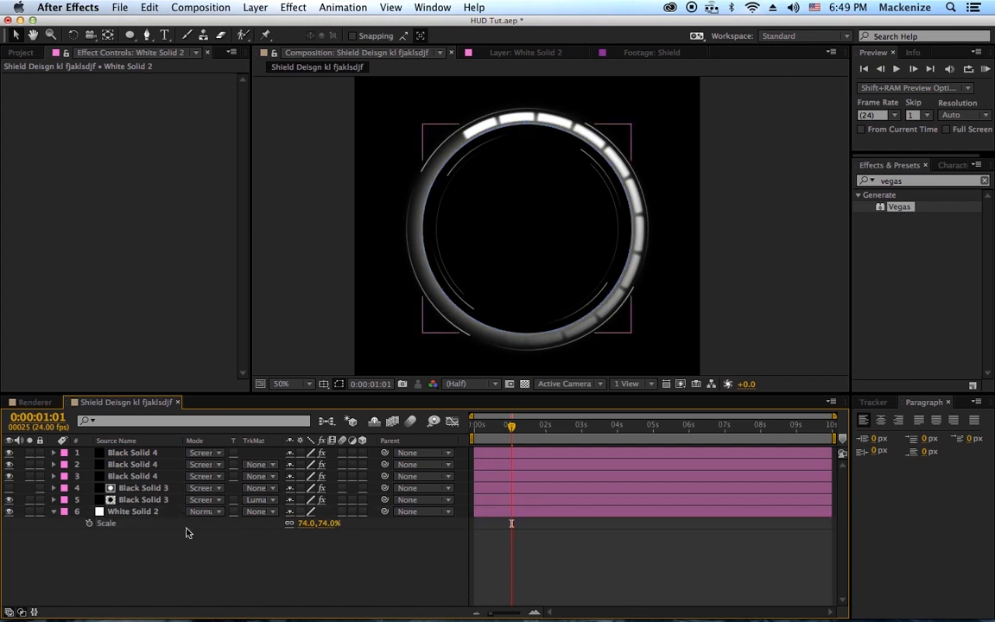
- Set White Solid 2's Opacity to 60%
click(159, 511)
key(t)
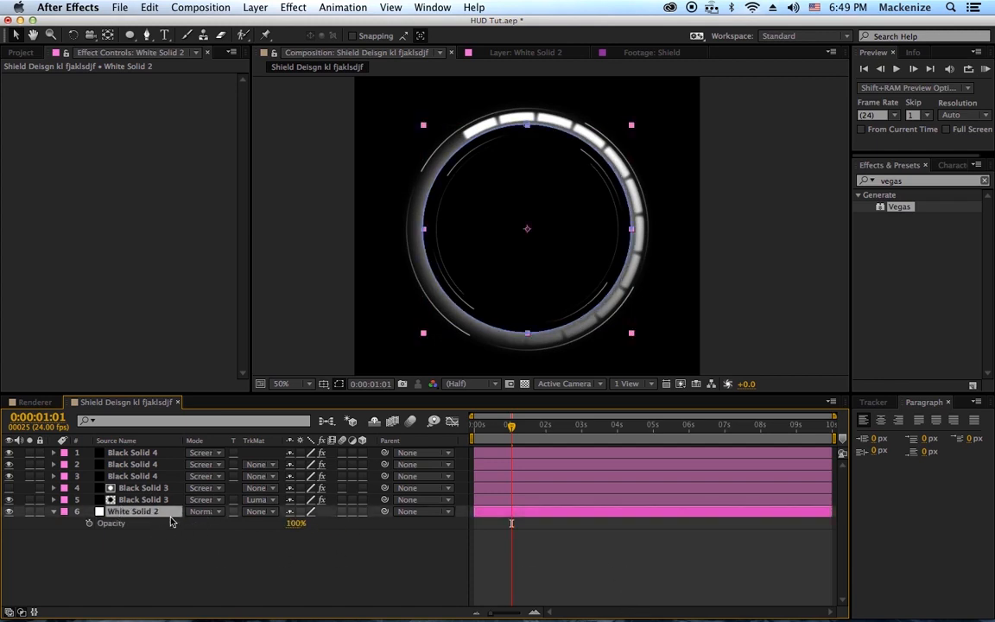
click(296, 523)
text(60)
key(Return)
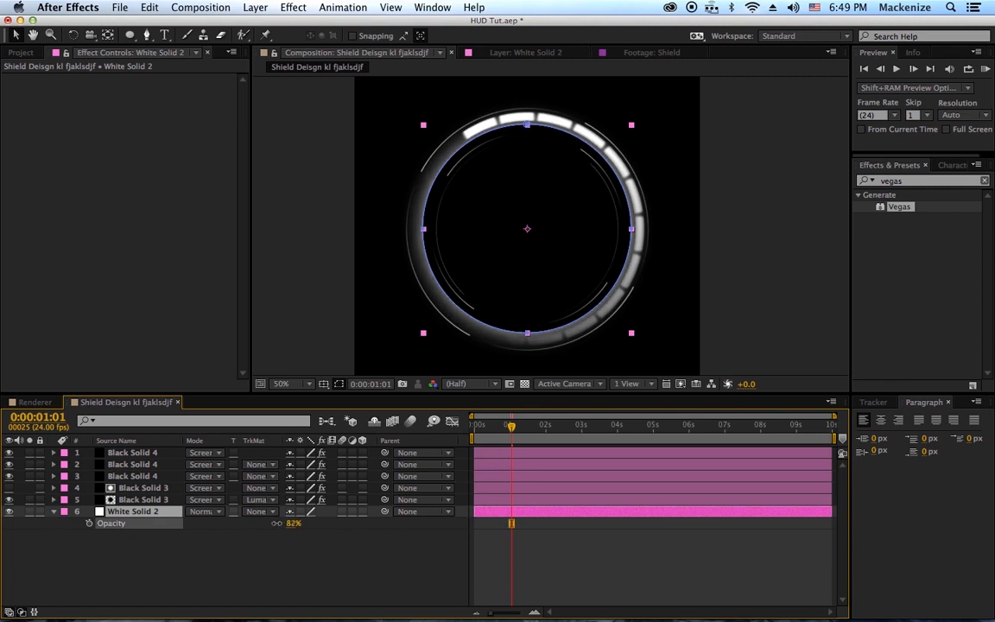
click(288, 562)
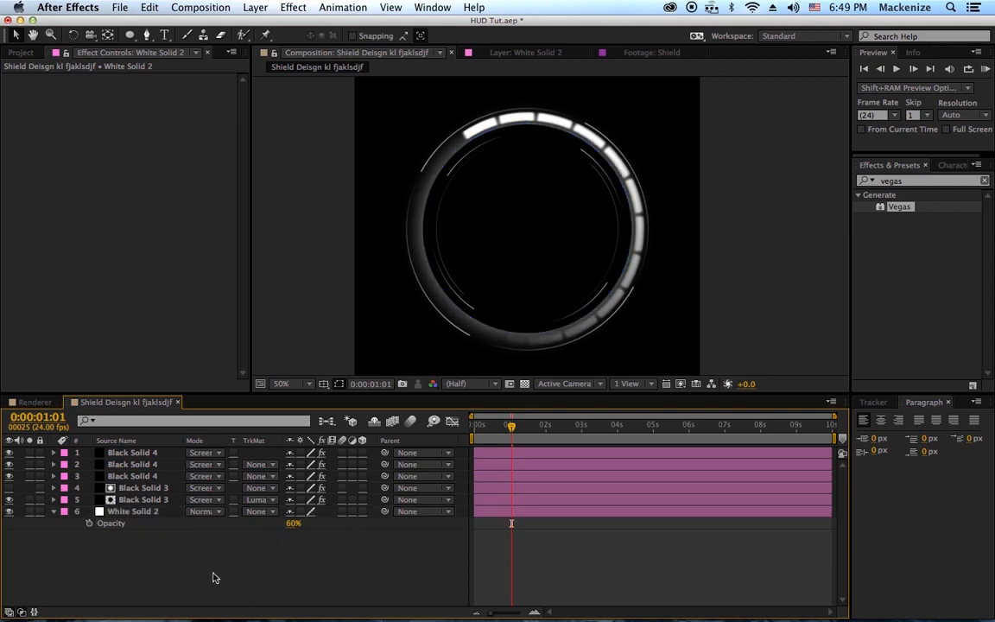
- Set the Mask Feather of White Solid 2's Mask 2 to 55 pixels to soften the glow's inner edge
click(173, 511)
key(f)
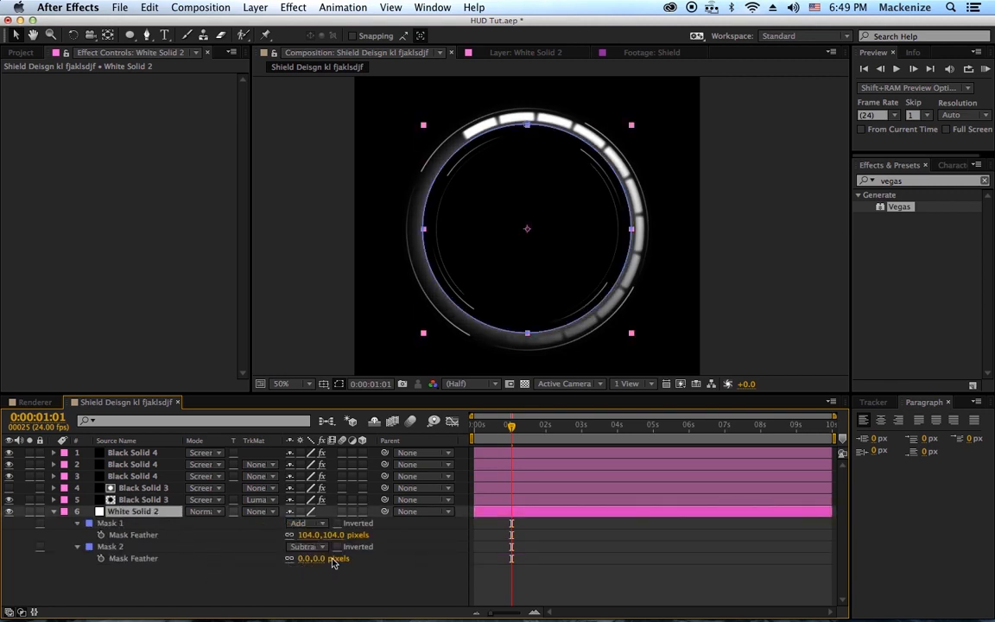
drag(323, 561, 362, 583)
click(283, 588)
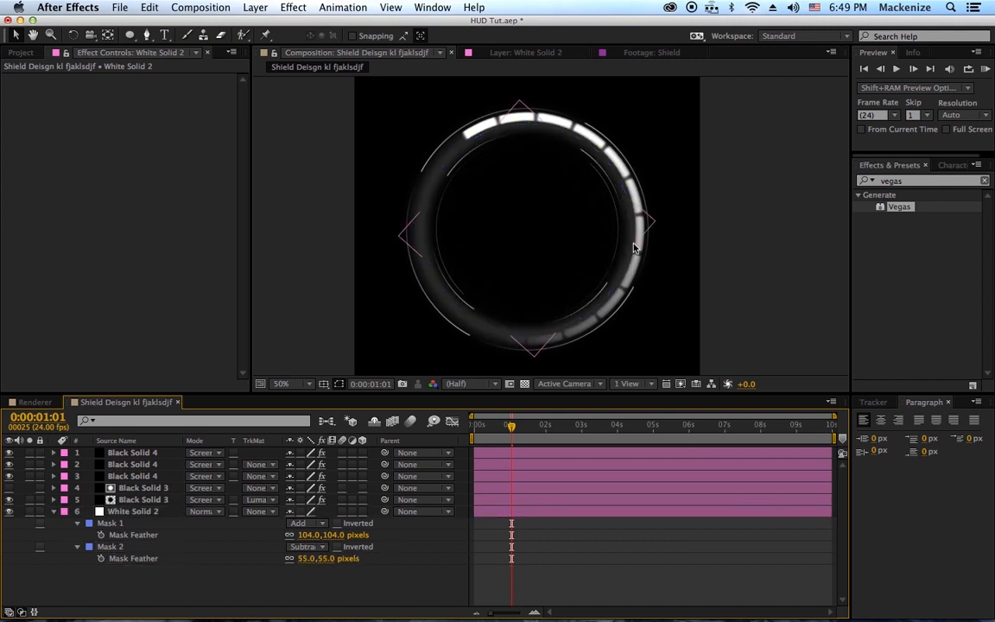
- Save the project, preview the ring animation up to 0:00:06:10, and collapse White Solid 2's properties
key(super+s)
drag(512, 426, 703, 351)
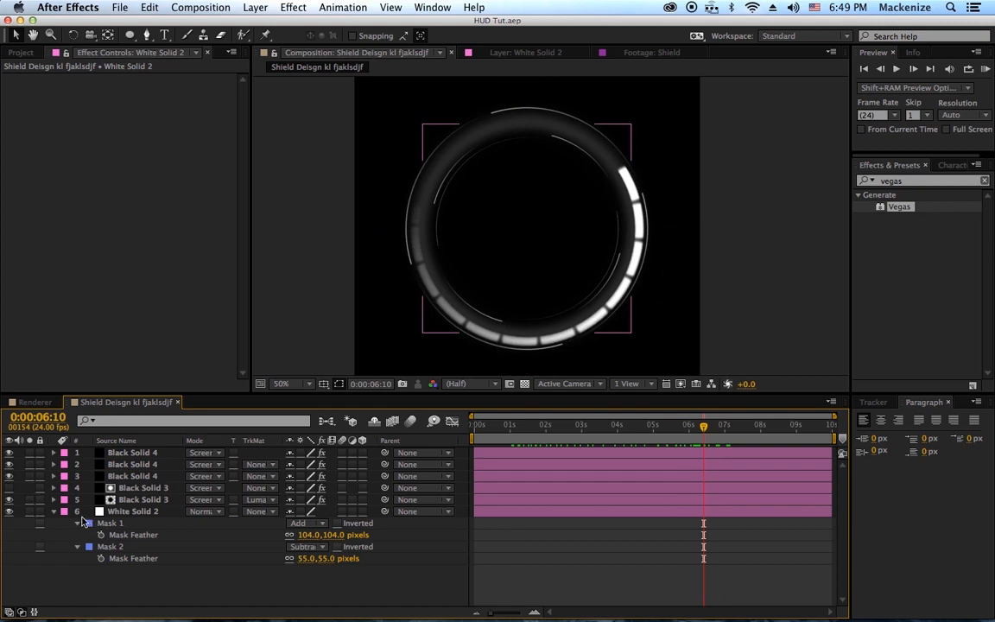
click(53, 513)
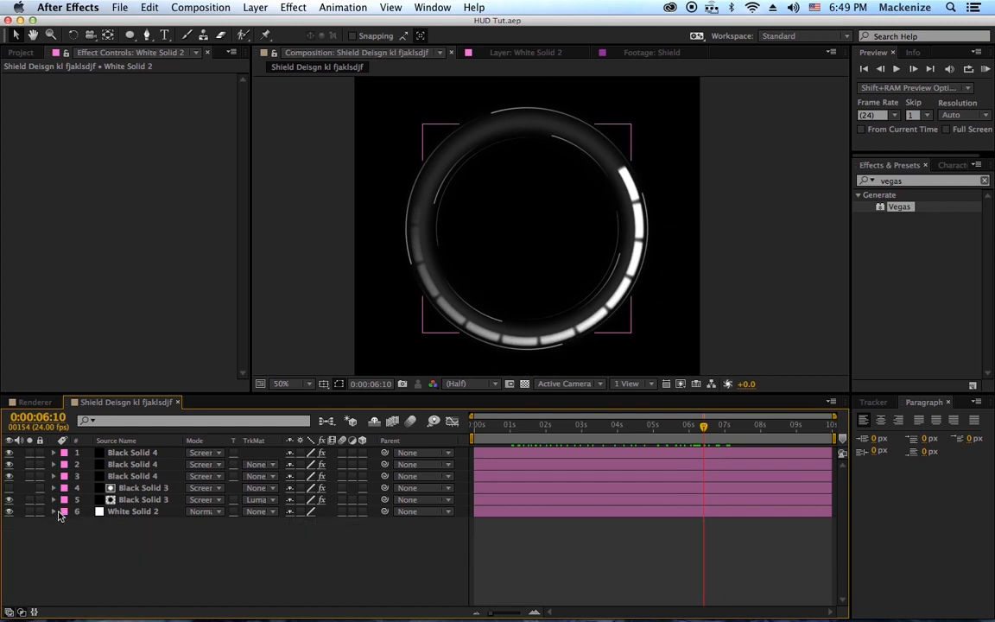
- Create a new white solid above all layers and apply the Beam effect to it
key(super+y)
click(626, 412)
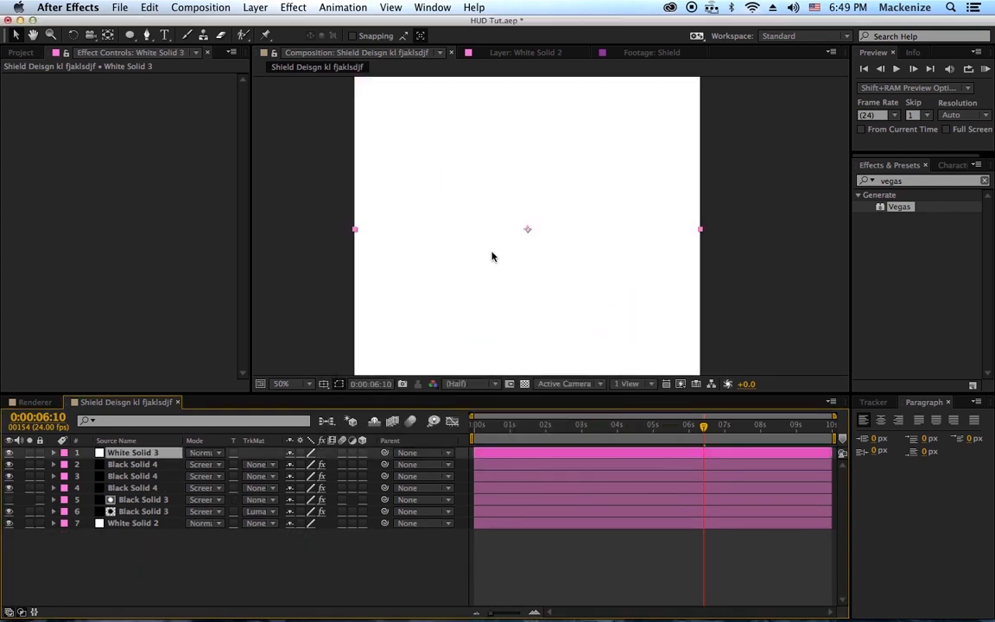
key(comma)
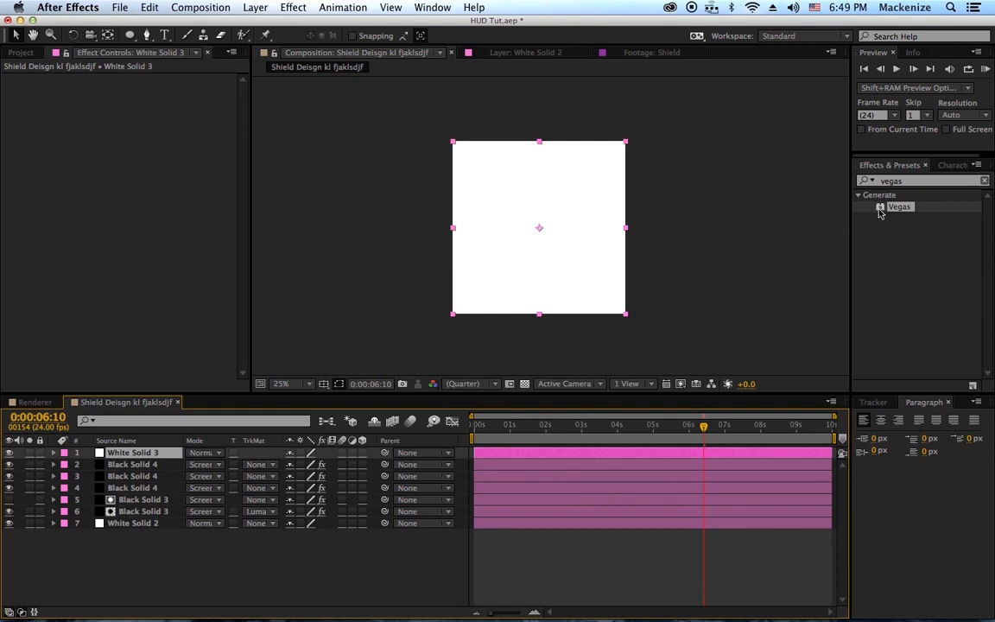
click(900, 181)
text(beam)
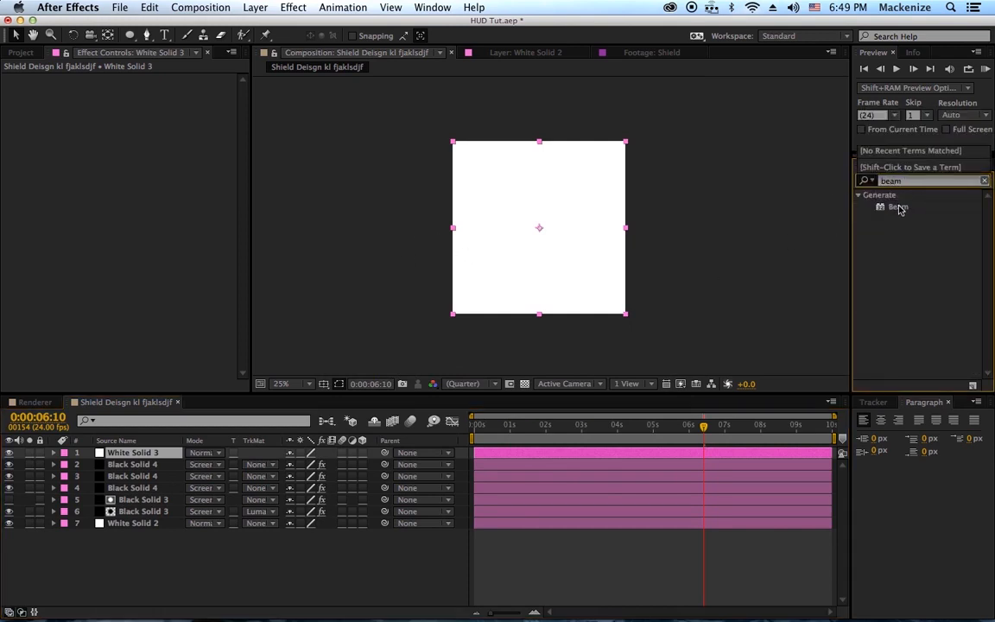
drag(900, 209, 526, 273)
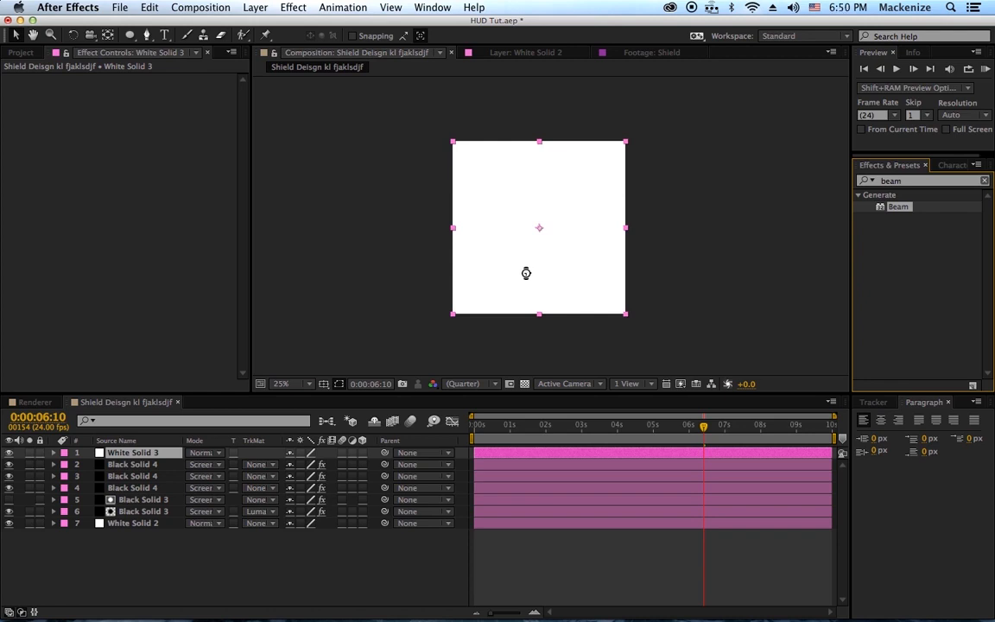
drag(526, 272, 526, 275)
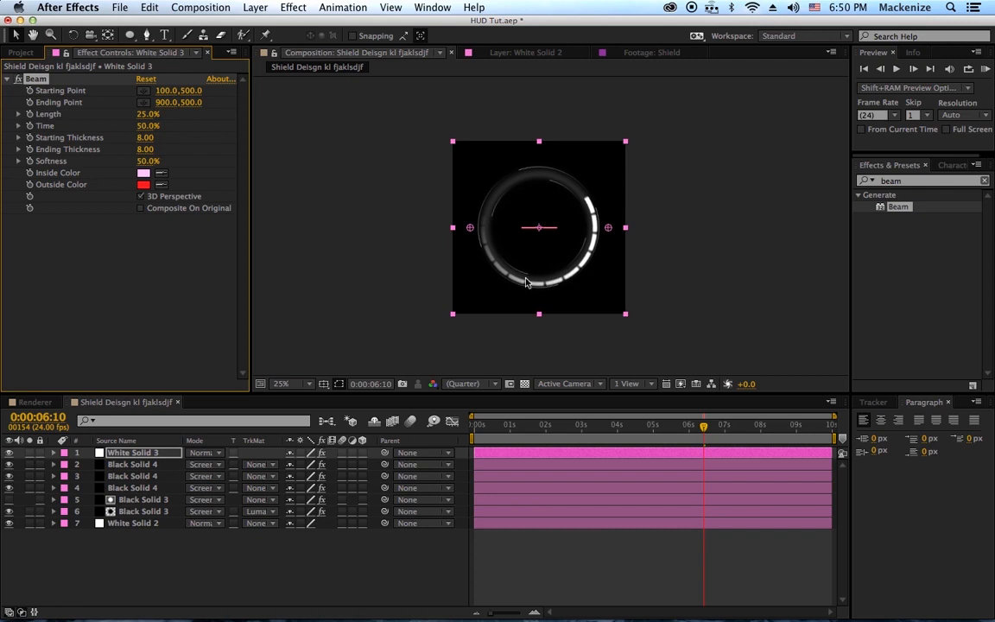
key(period)
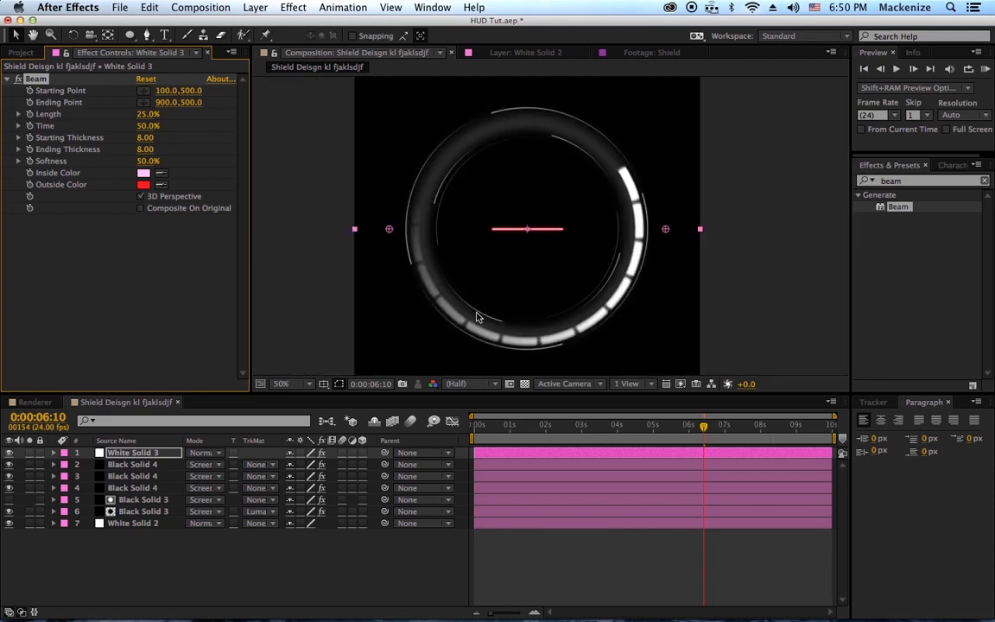
- Set the Beam effect's Length to 100% on White Solid 3
click(147, 113)
text(100)
key(Return)
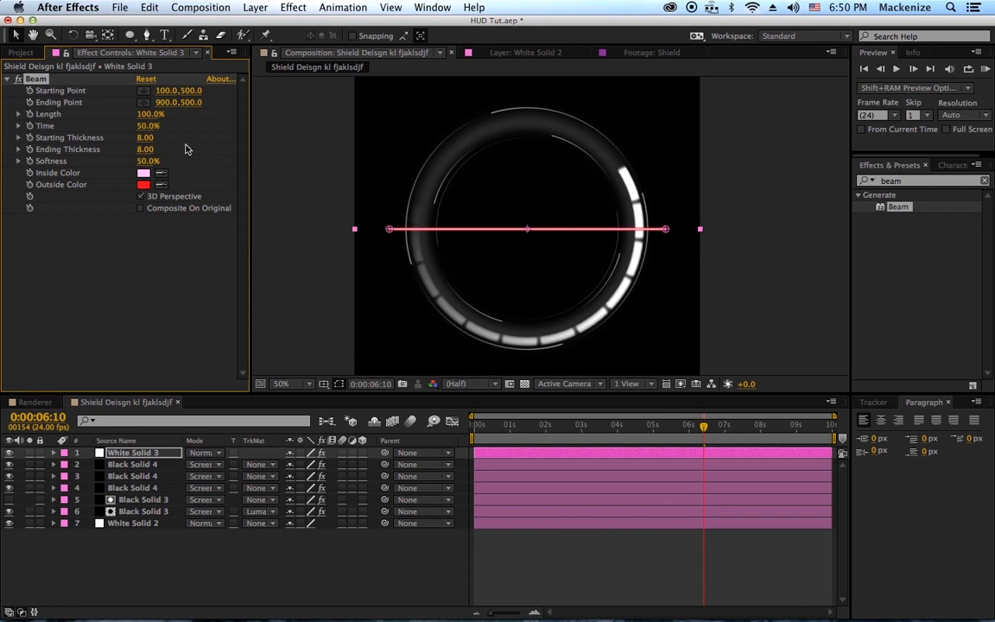
- Change the Beam's Inside Color and Outside Color to white
click(148, 176)
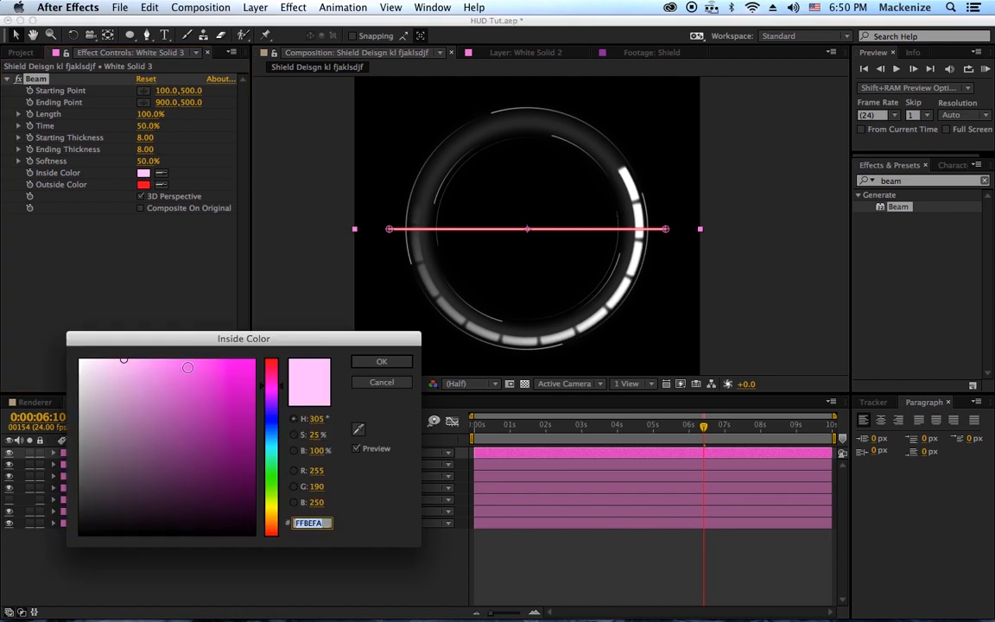
drag(187, 368, 3, 246)
click(404, 361)
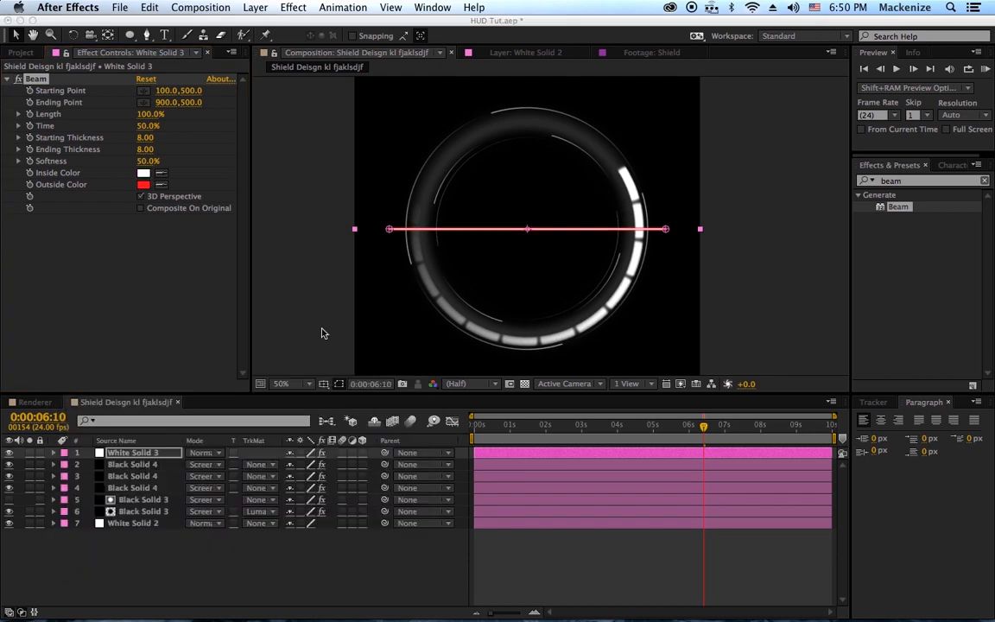
click(143, 184)
drag(173, 380, 4, 198)
click(380, 361)
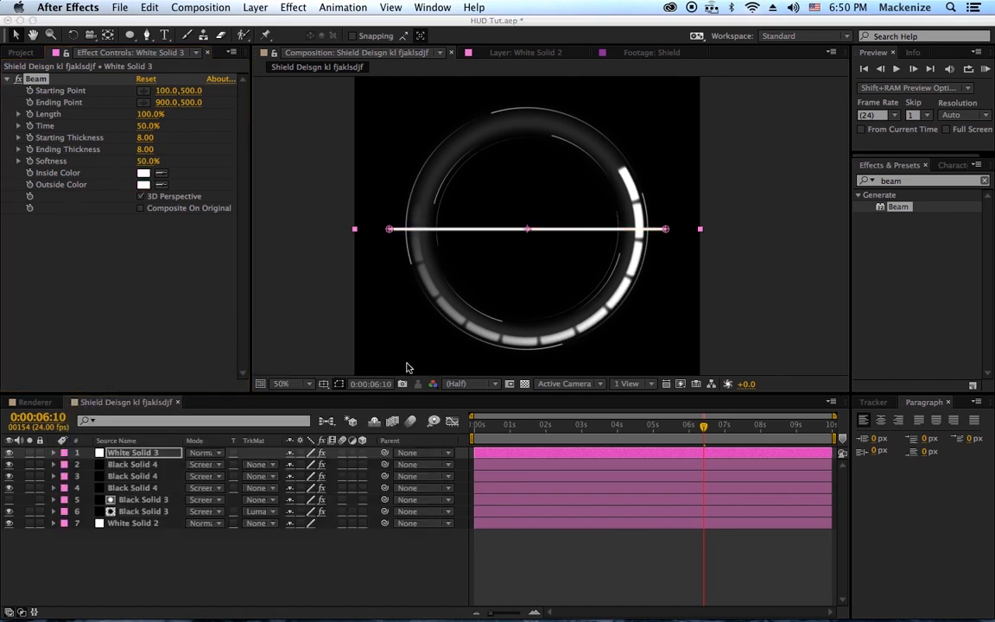
- Set the Beam's Softness to 0% and both its Starting and Ending Thickness to 3
drag(143, 160, 34, 161)
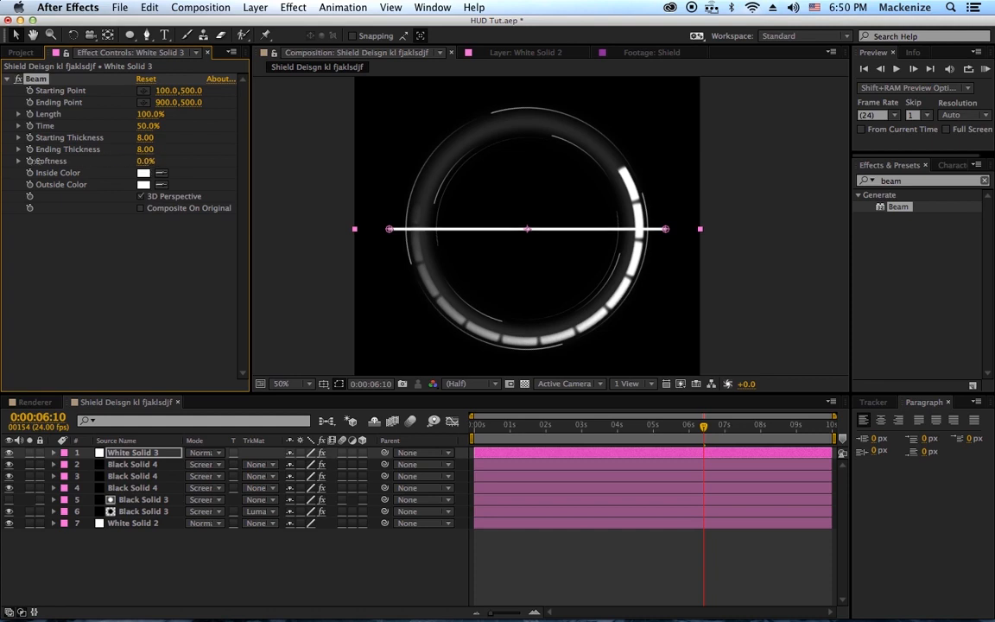
click(145, 150)
text(3)
key(Return)
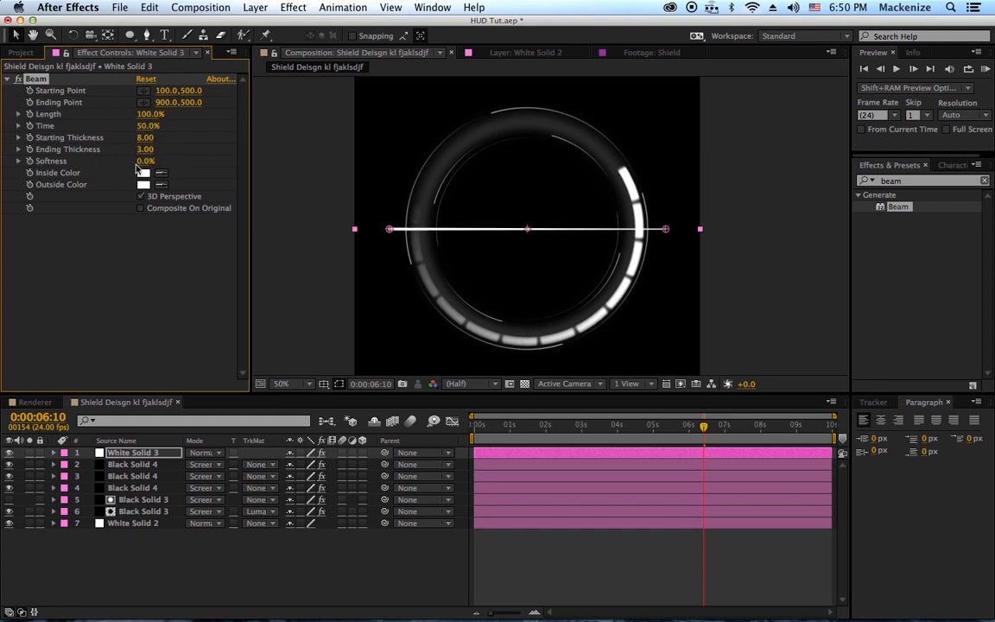
click(145, 137)
text(3)
key(Return)
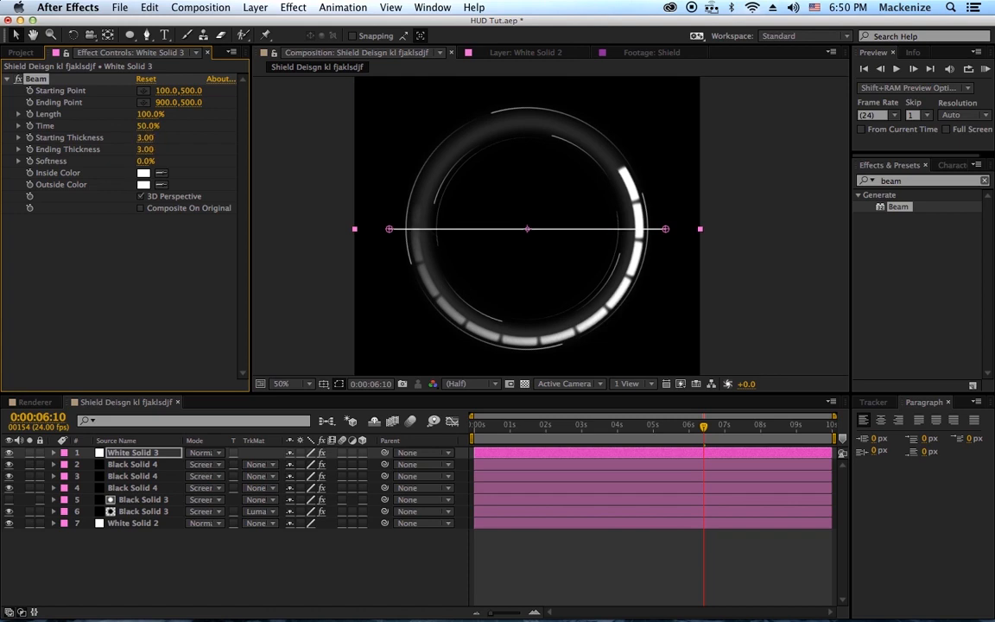
- Try a different Time value for the Beam, return it to 50%, and turn off 3D Perspective
drag(145, 126, 173, 128)
click(148, 127)
text(50)
key(Return)
click(171, 261)
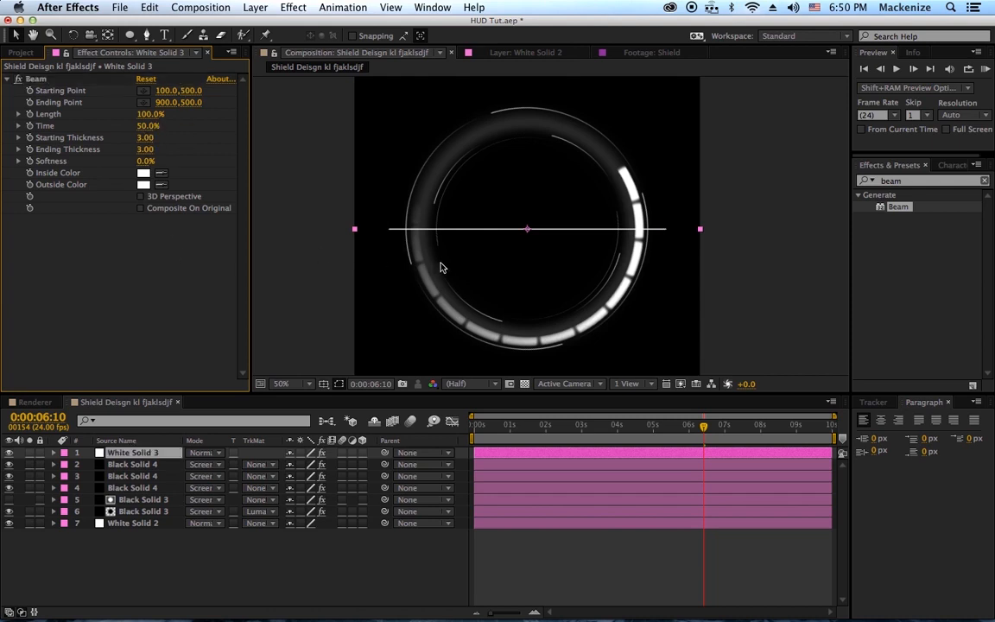
- Add the expression time*-50 to White Solid 3's Rotation and scrub the timeline to check the spin
key(period)
key(period)
key(comma)
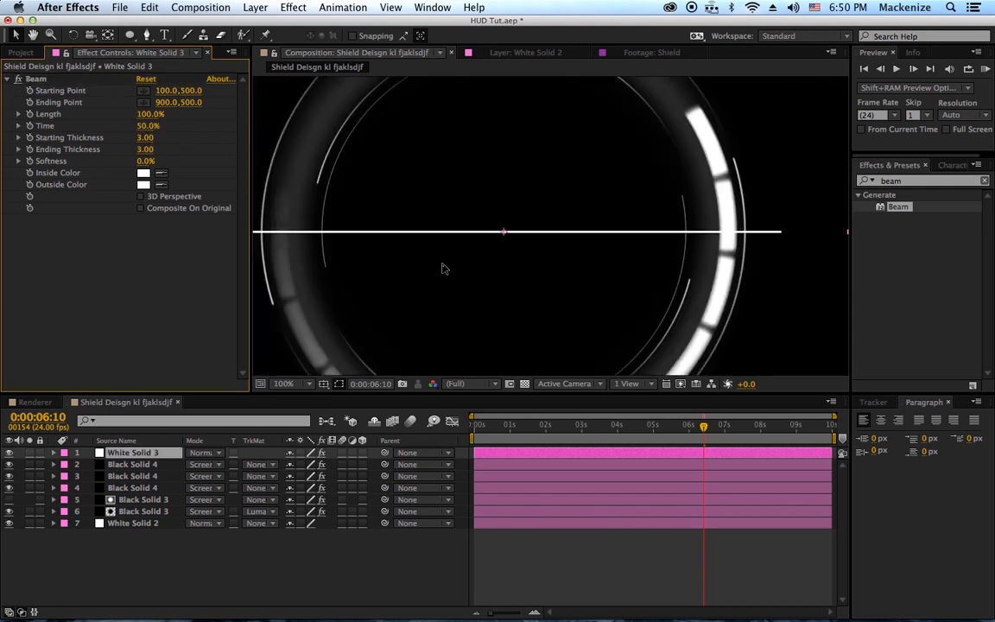
key(comma)
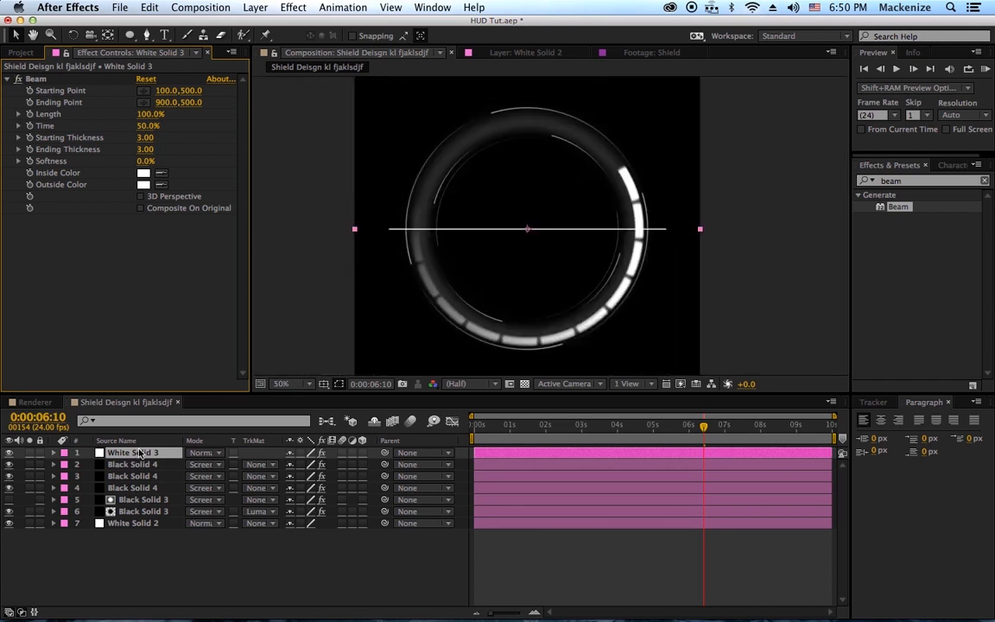
key(r)
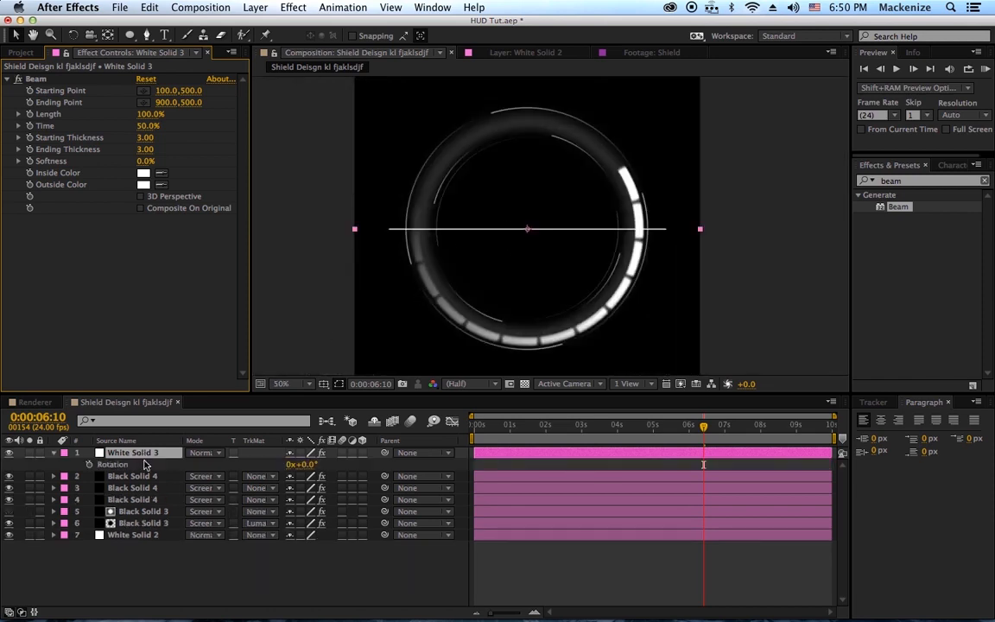
alt+click(89, 464)
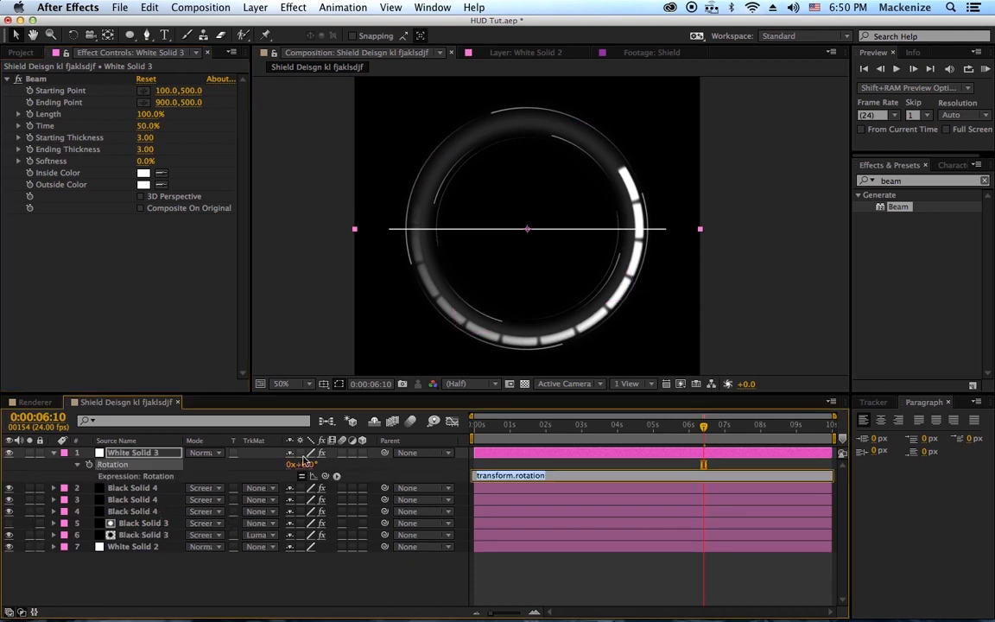
text(time*-)
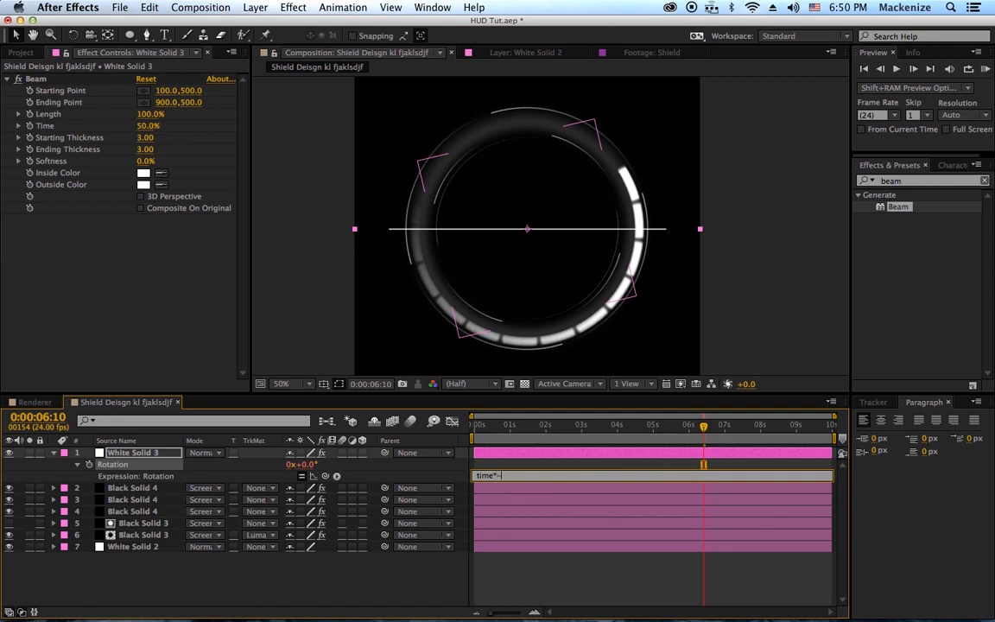
text(50)
click(572, 443)
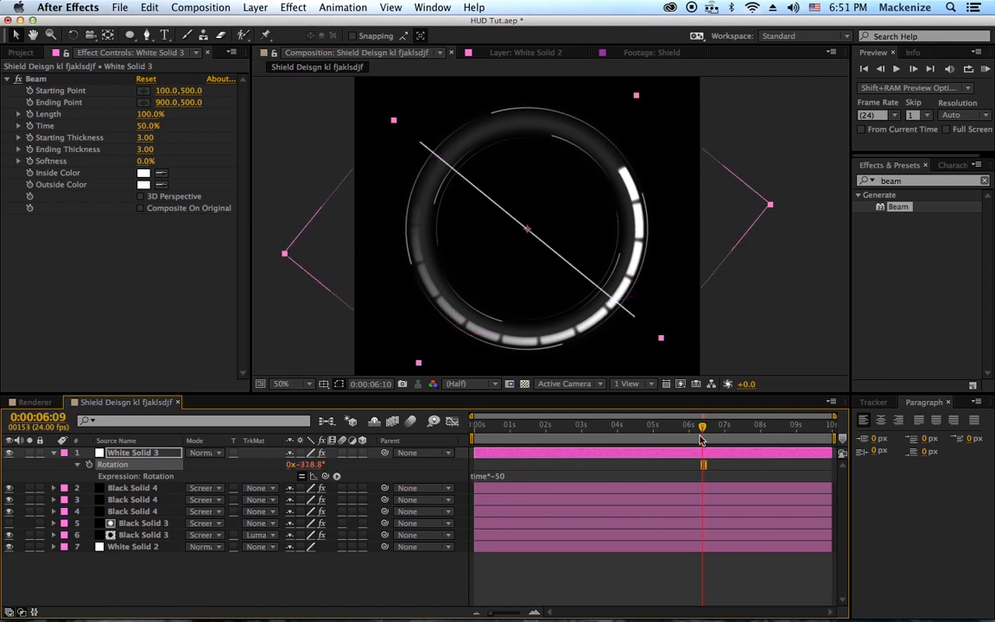
drag(678, 439, 622, 429)
- Change White Solid 3's Rotation expression to time*-100 and preview the animation from the first frame
click(516, 476)
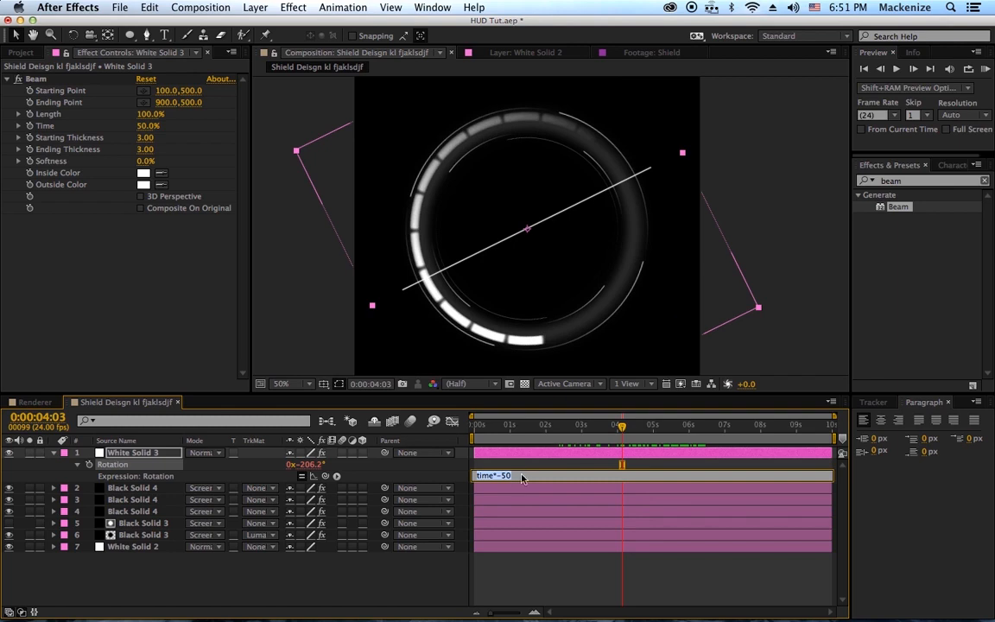
key(Right)
text(100)
key(KP_Enter)
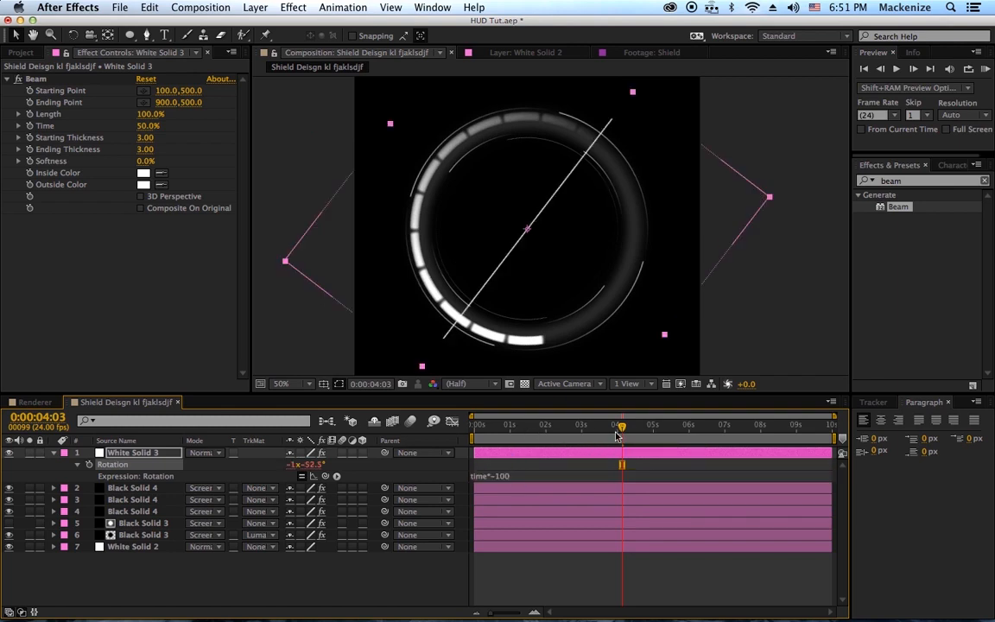
drag(617, 434, 490, 450)
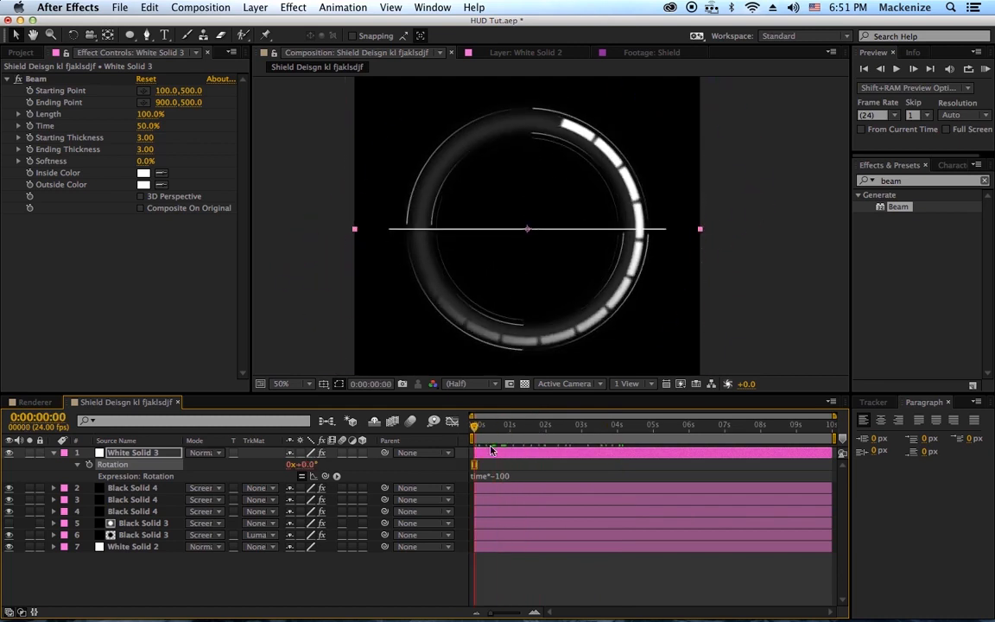
key(space)
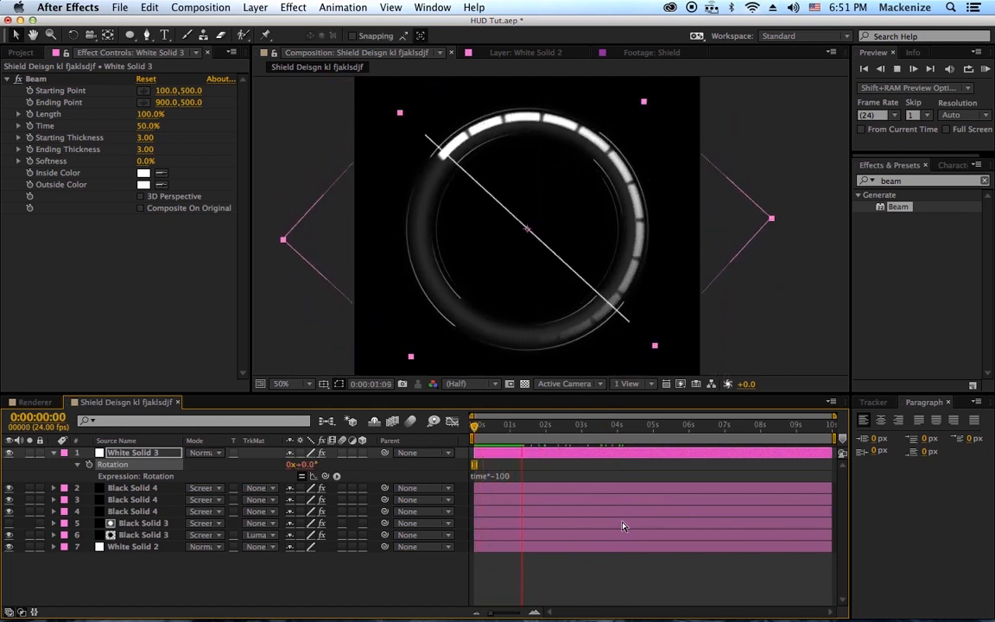
key(space)
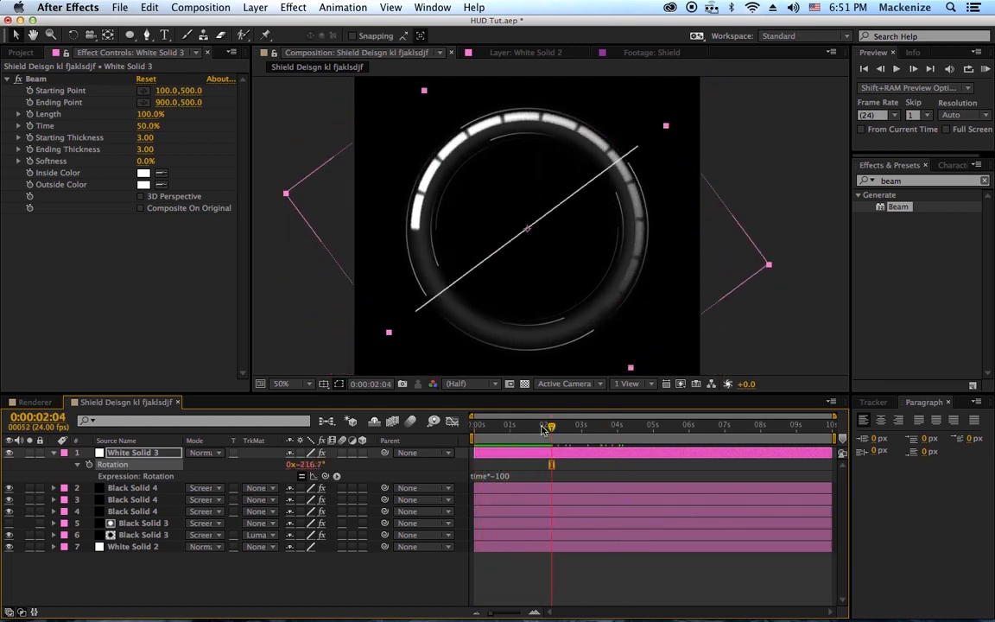
- Duplicate the White Solid 3 beam layer three times
click(141, 458)
key(super+d)
key(super+d)
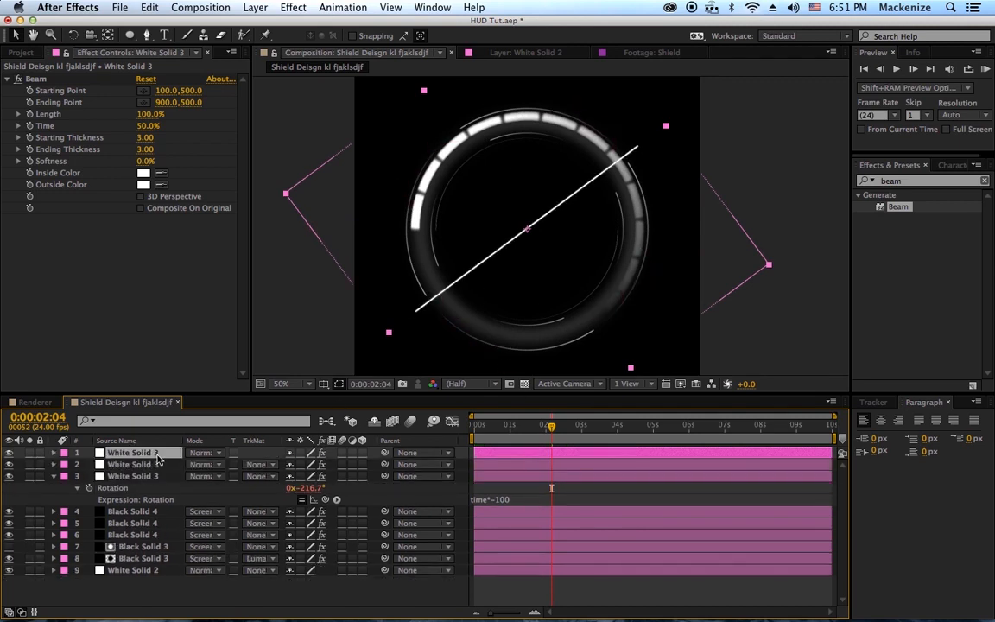
key(super+d)
- Reveal the Rotation property on the duplicated White Solid 3 layers
click(151, 475)
key(r)
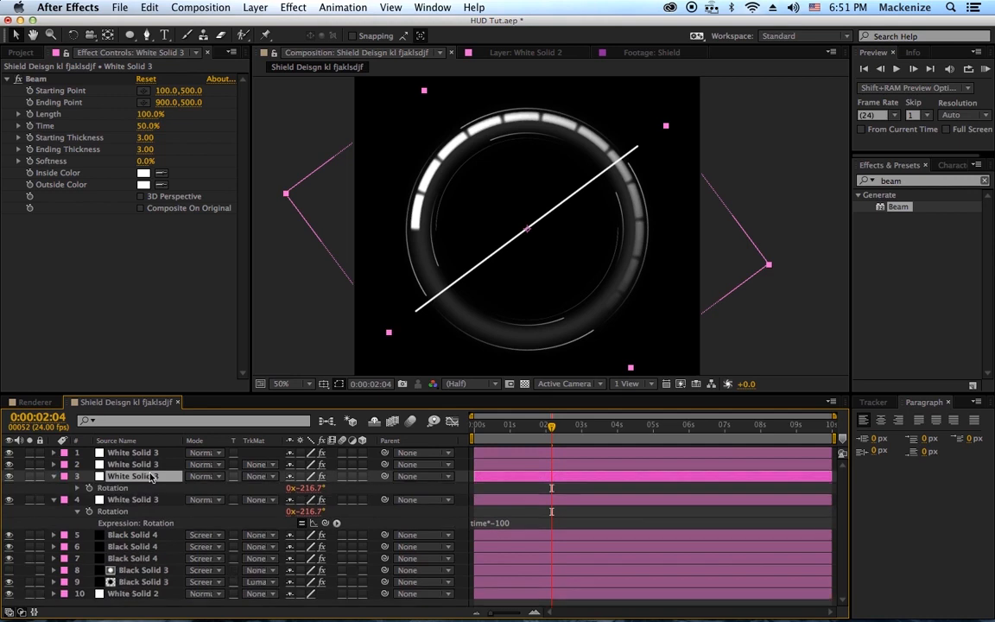
double_click(153, 475)
key(r)
click(154, 466)
click(134, 453)
key(r)
click(134, 476)
key(r)
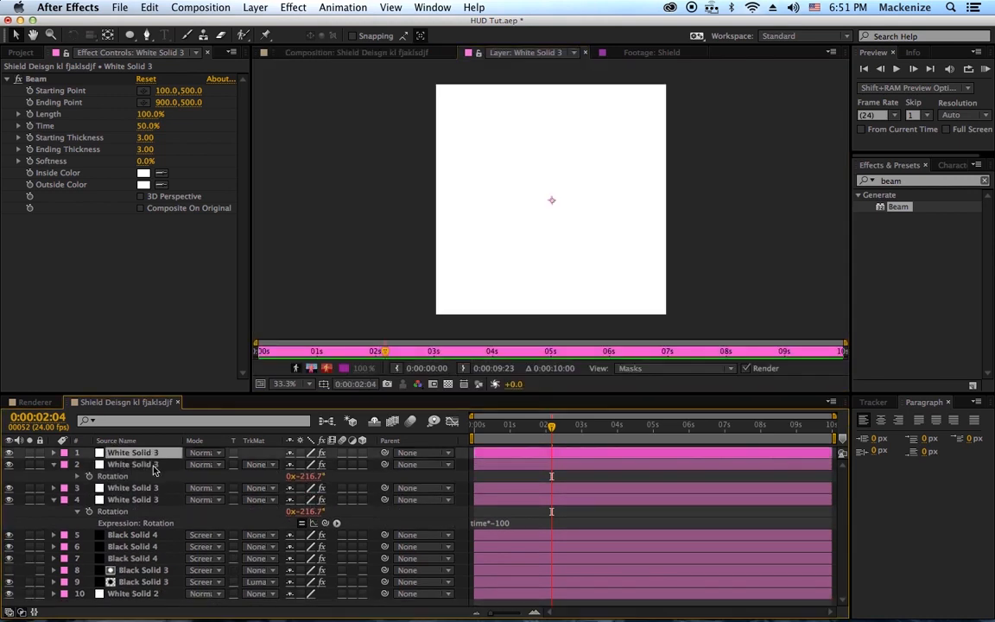
click(134, 499)
key(r)
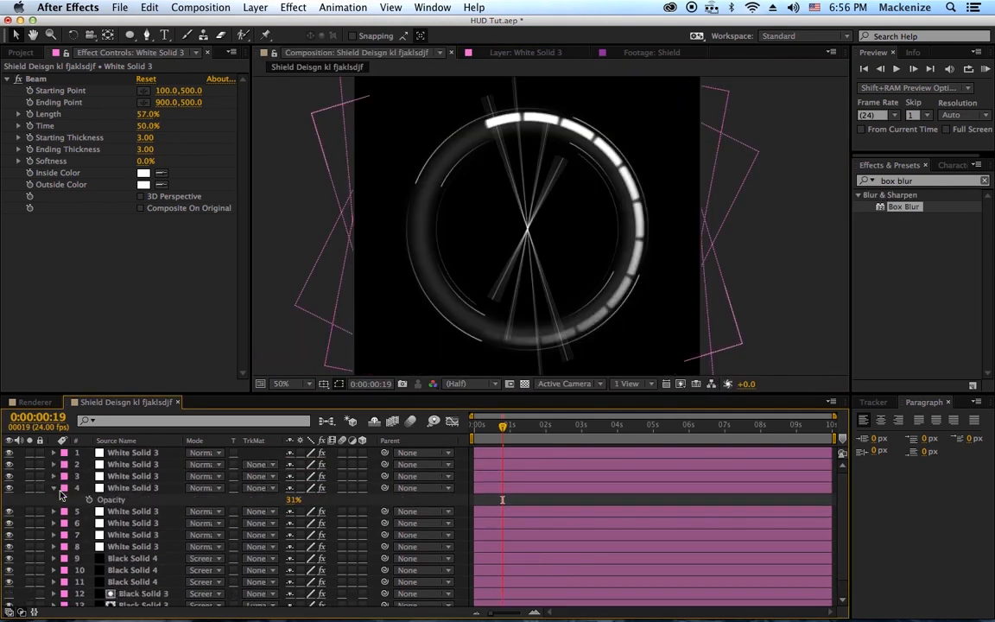
- Collapse the fourth White Solid 3 layer, save the project, and compare the design with the Shield reference footage
click(55, 490)
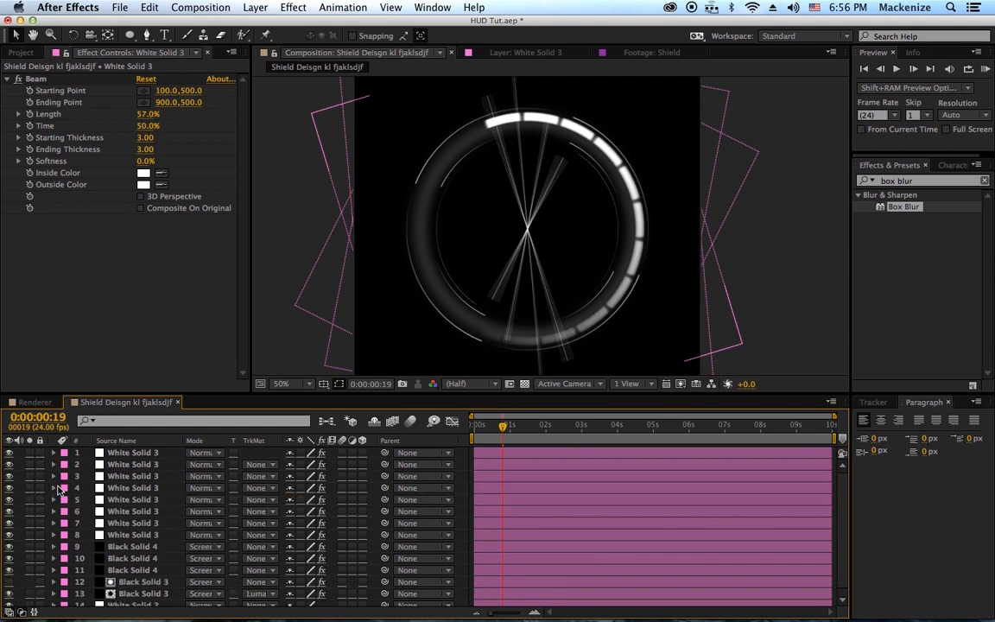
drag(510, 427, 568, 424)
key(super+s)
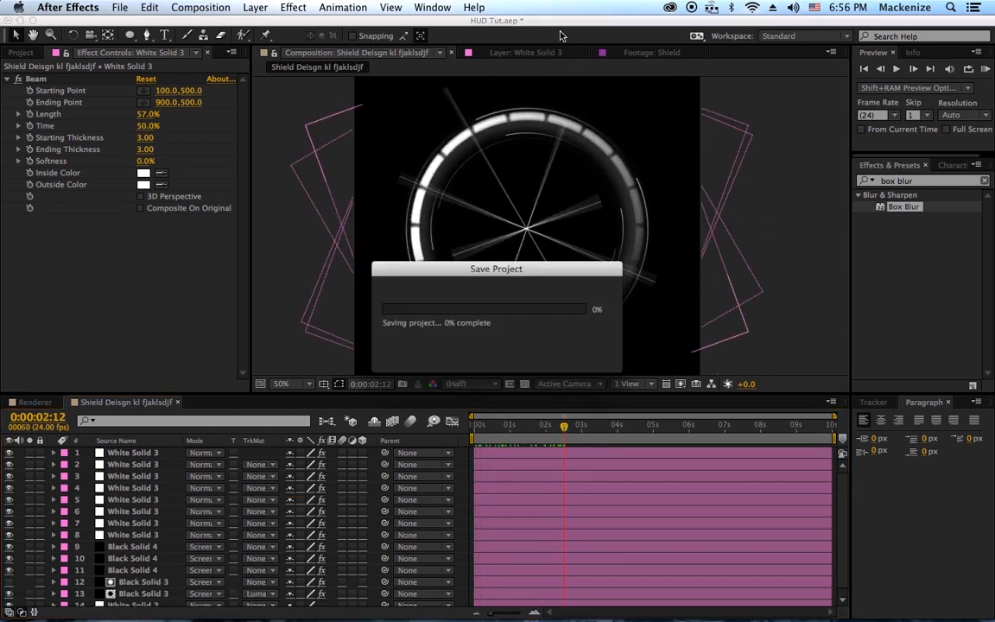
click(646, 51)
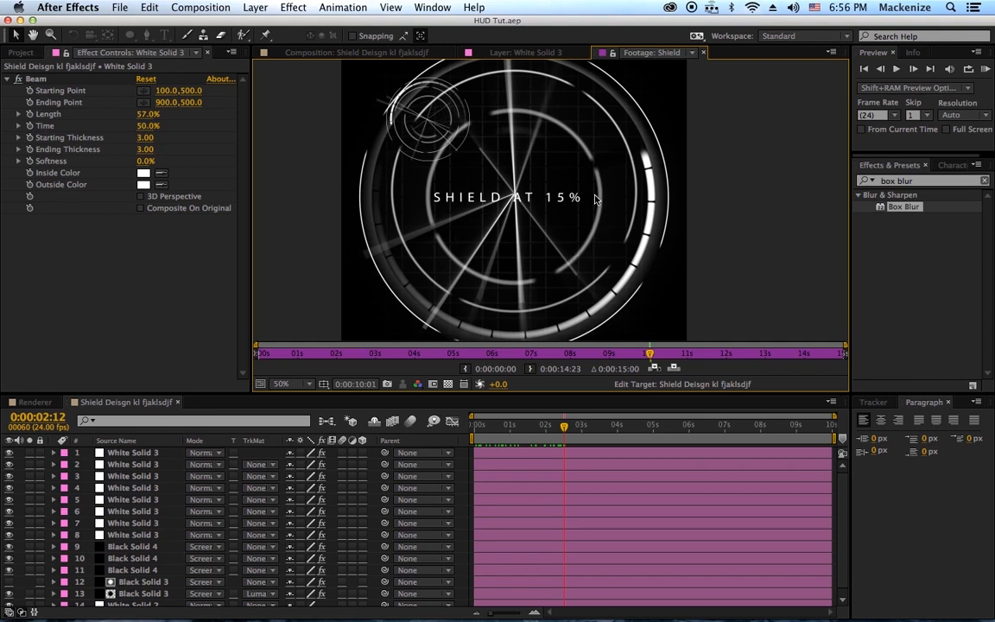
click(347, 55)
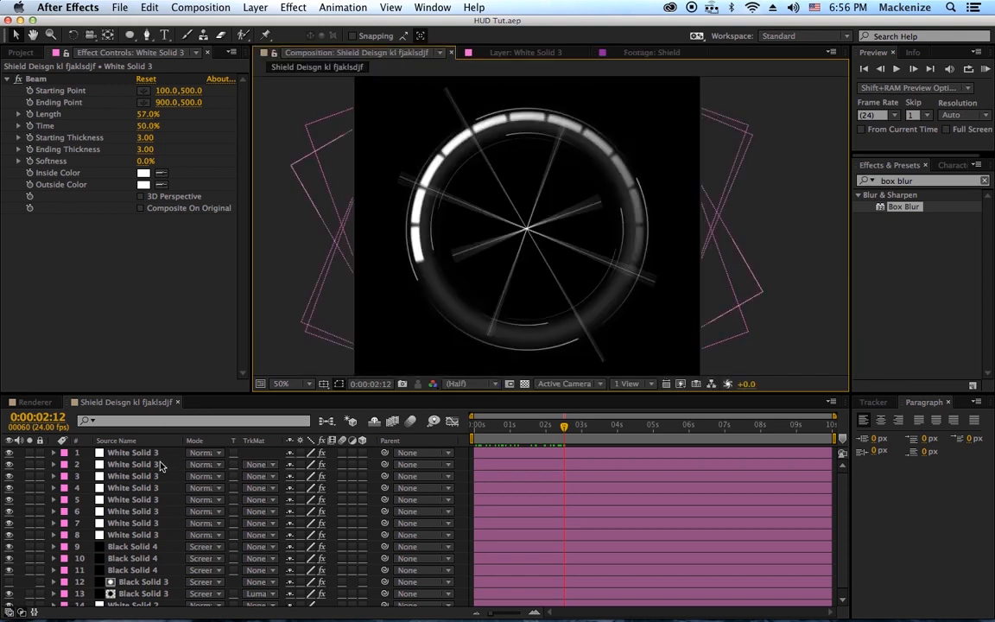
- Create a 1000 x 1000 px black (000000) solid and place it beneath all the other layers
scroll(160, 467, down, 1)
key(super+y)
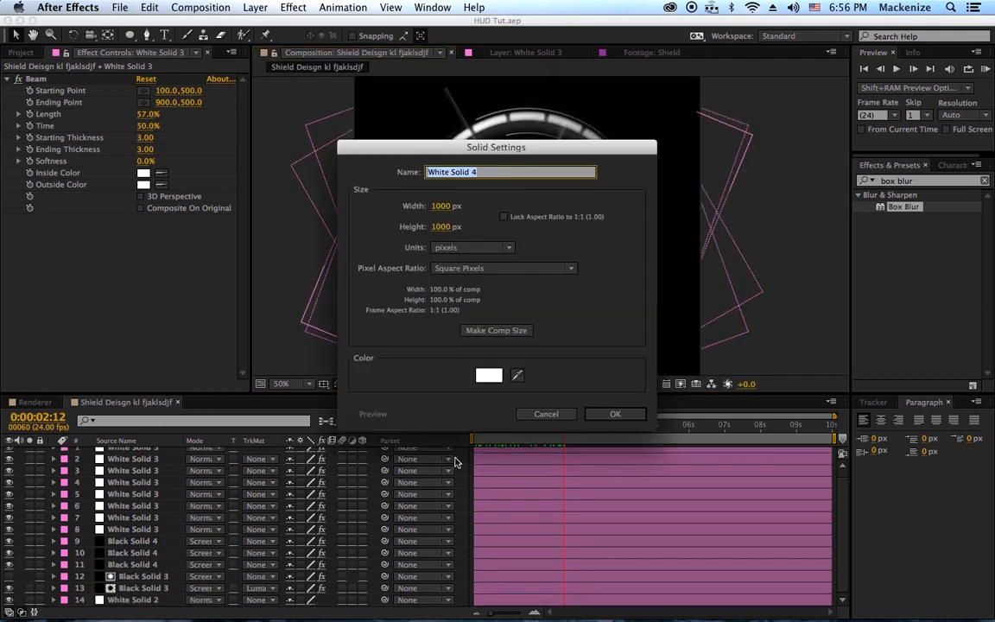
click(493, 380)
drag(253, 431, 80, 533)
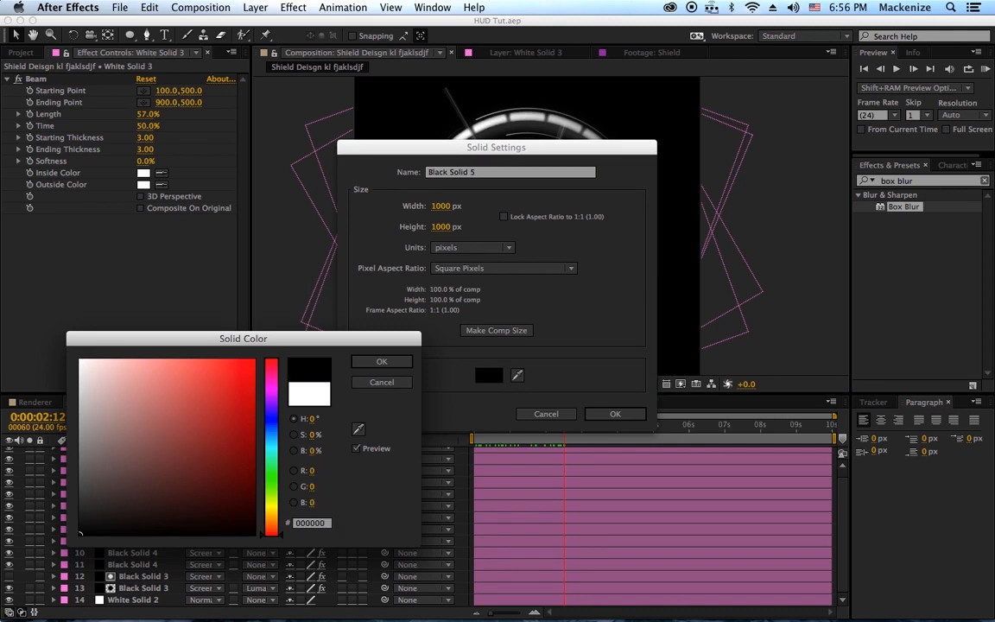
click(386, 359)
click(635, 414)
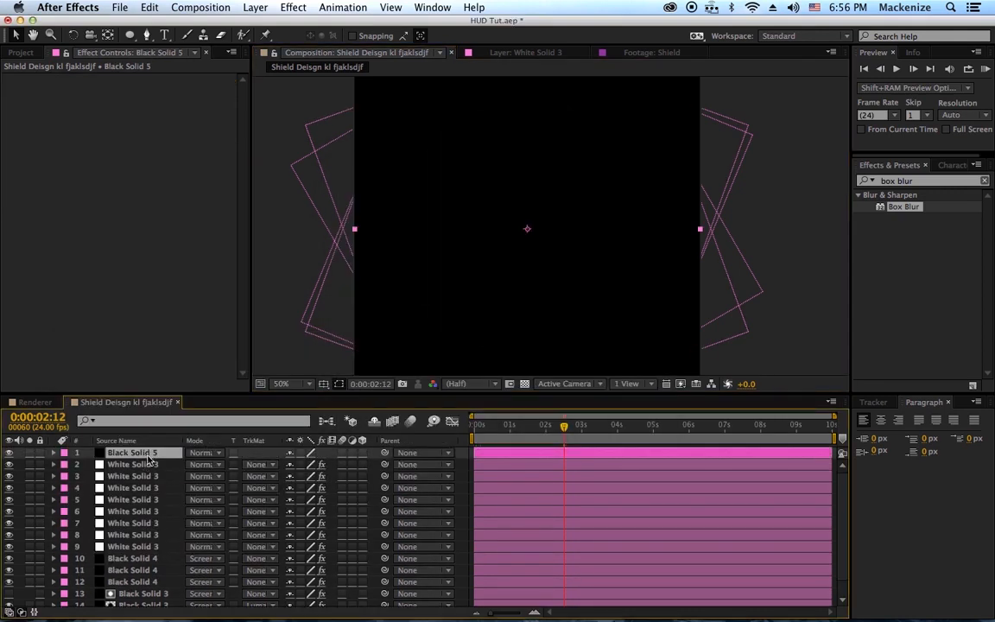
drag(148, 460, 151, 603)
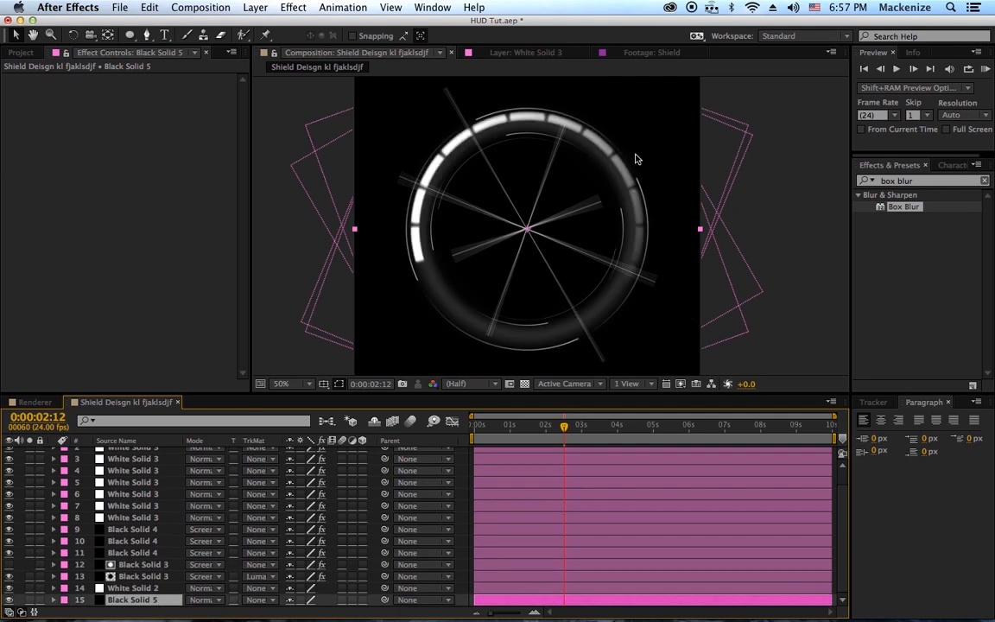
- Find the Generate category's Grid effect and apply it to Black Solid 5
drag(918, 181, 602, 172)
text(cc)
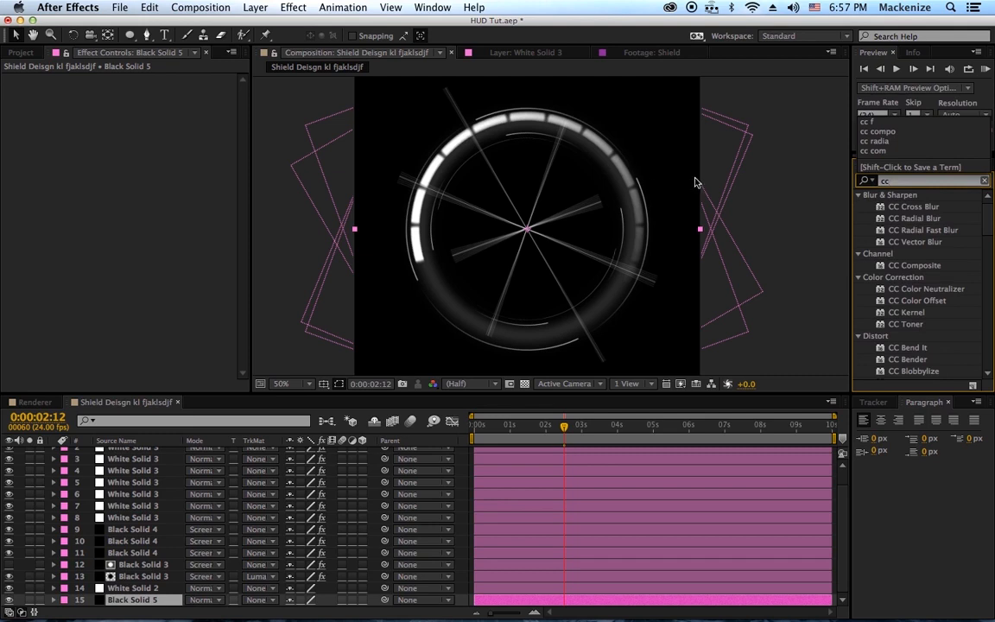
text( gr)
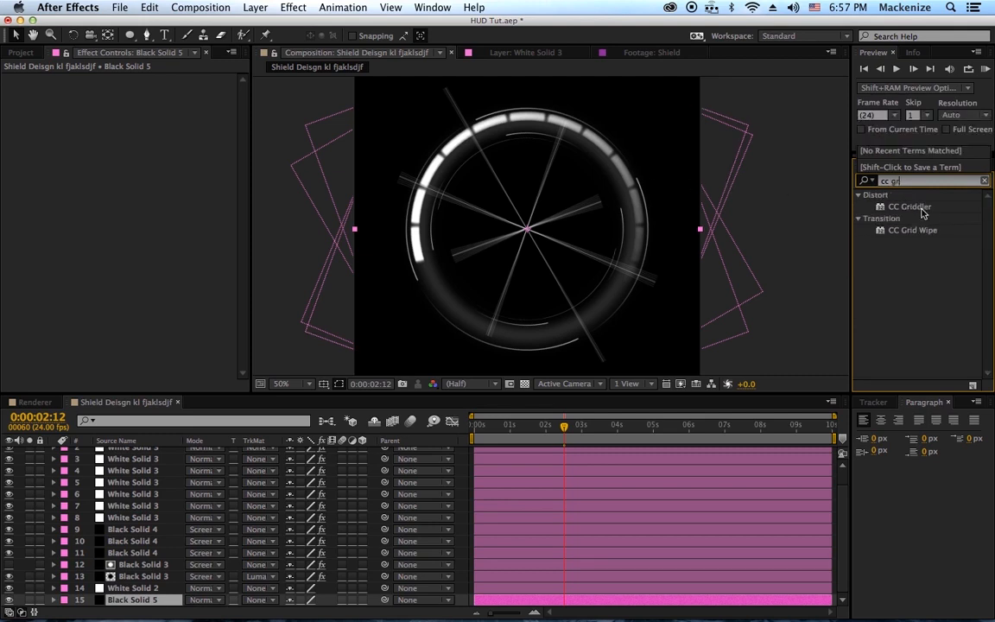
drag(909, 181, 523, 177)
text(grid)
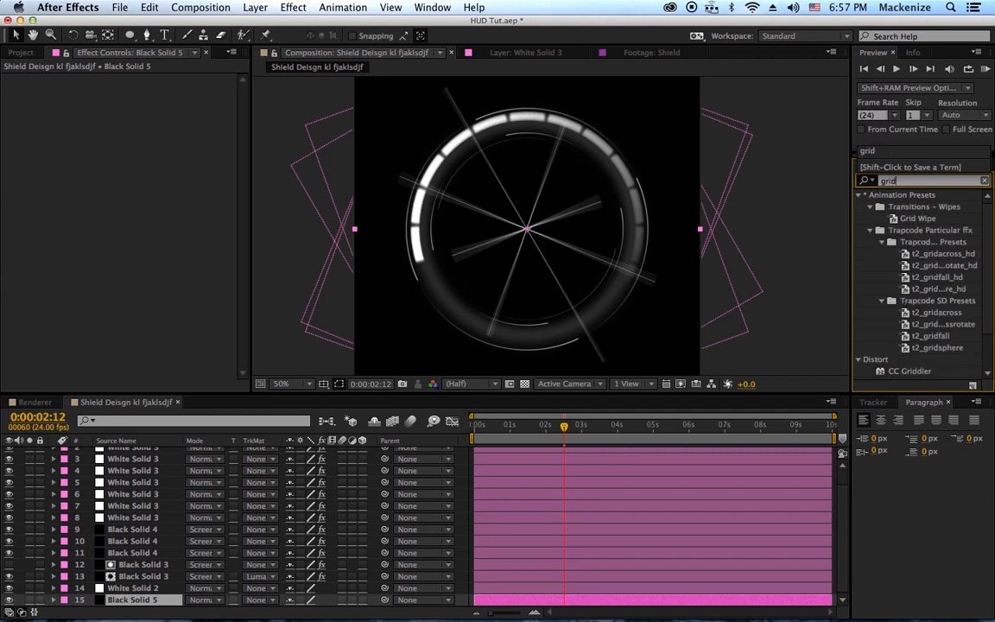
scroll(944, 330, down, 2)
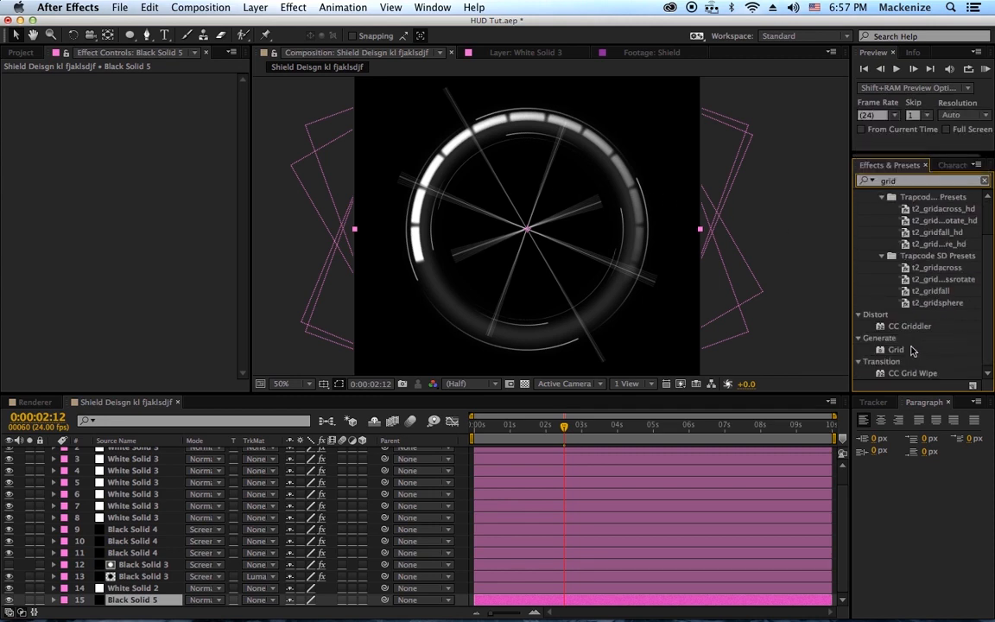
drag(900, 351, 150, 602)
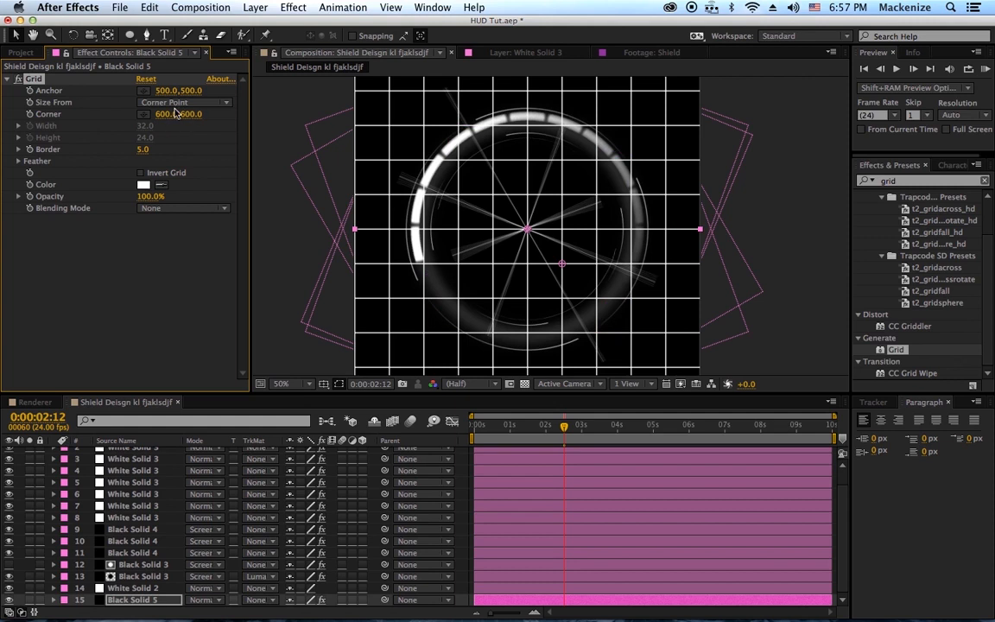
- Set the Grid effect's Corner to 550, 550 and its Border to 2
drag(168, 113, 129, 113)
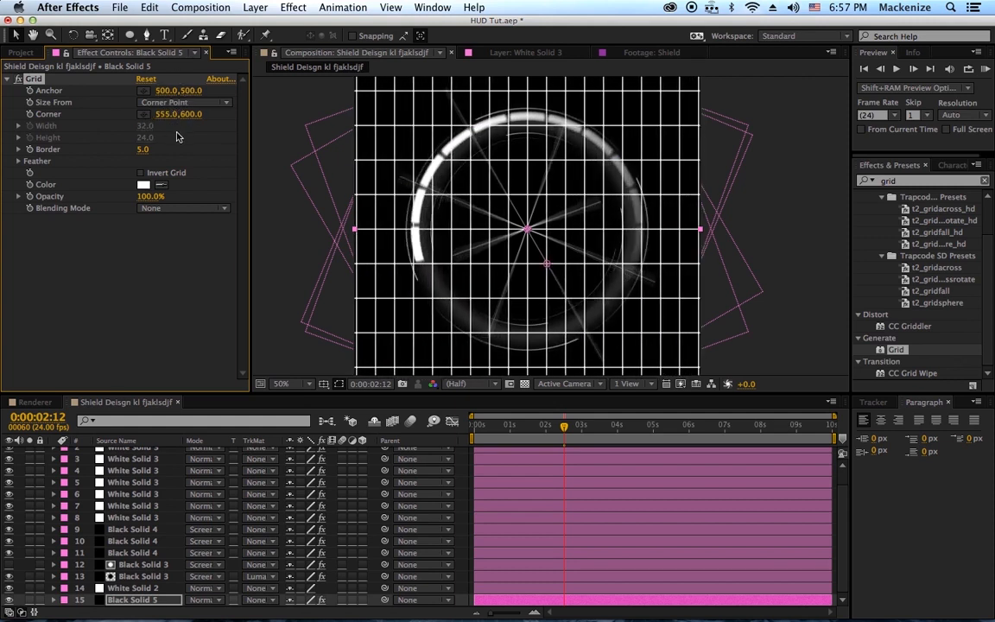
click(166, 114)
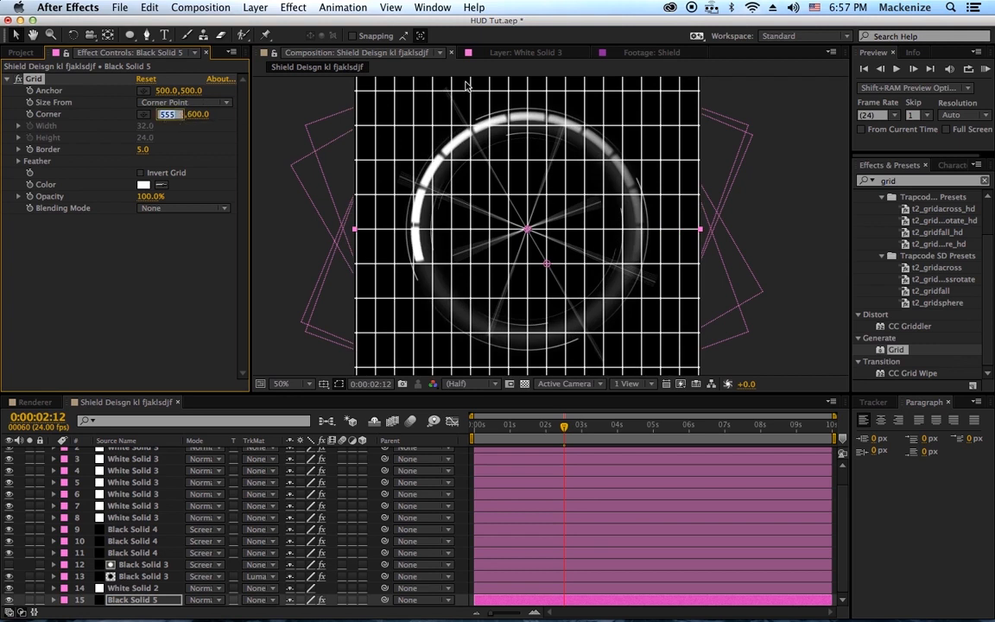
text(550)
key(Tab)
text(55)
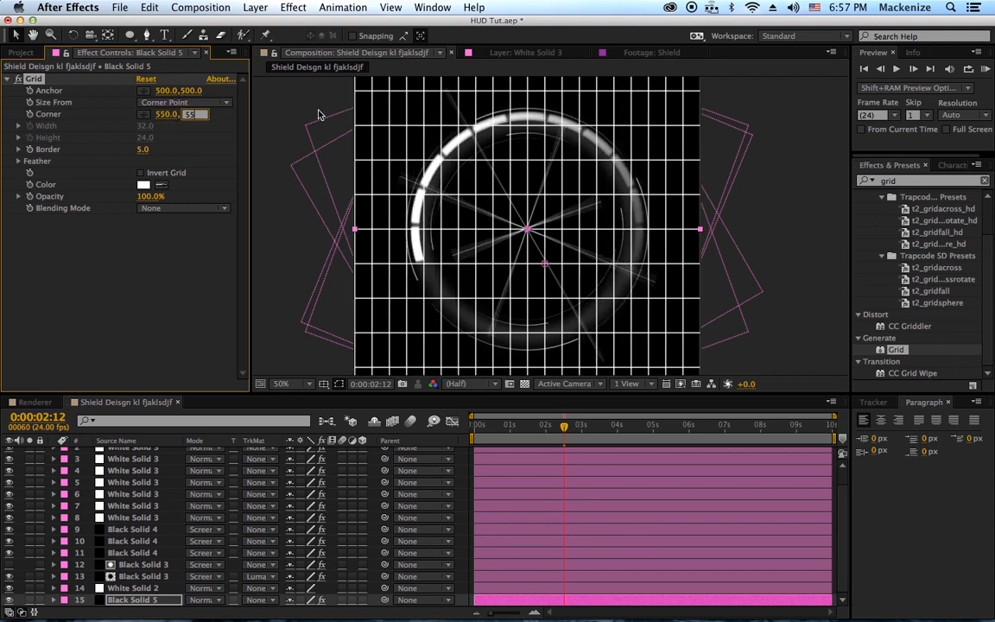
text(0)
key(Return)
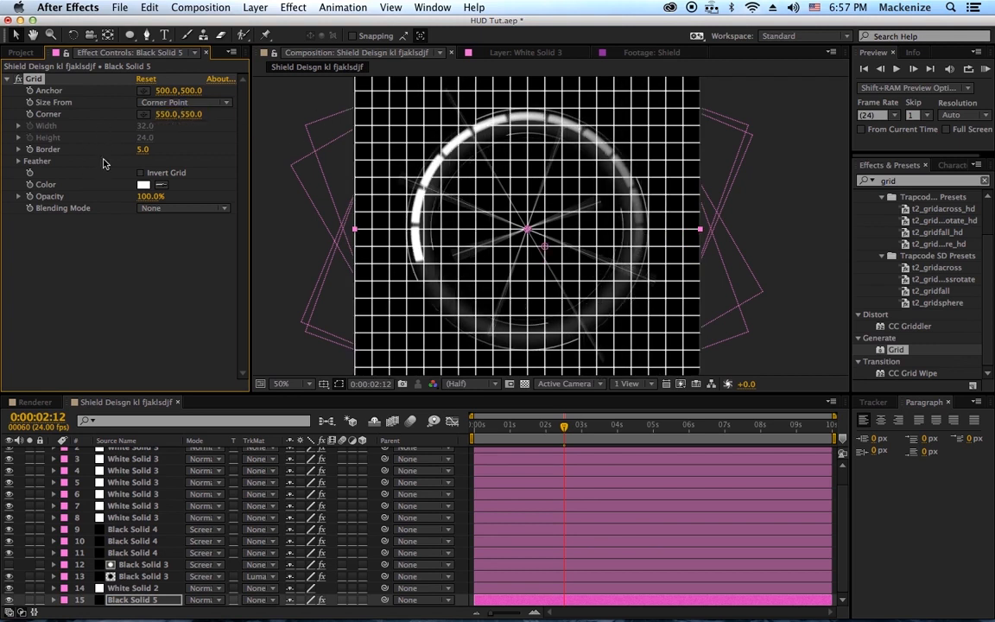
drag(142, 155, 132, 150)
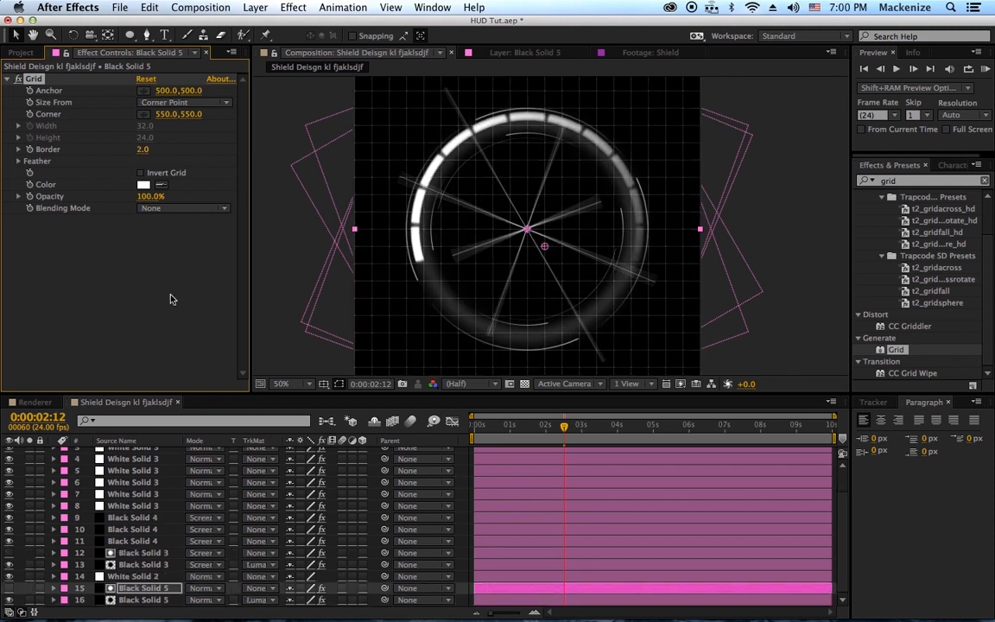
click(914, 182)
double_click(914, 182)
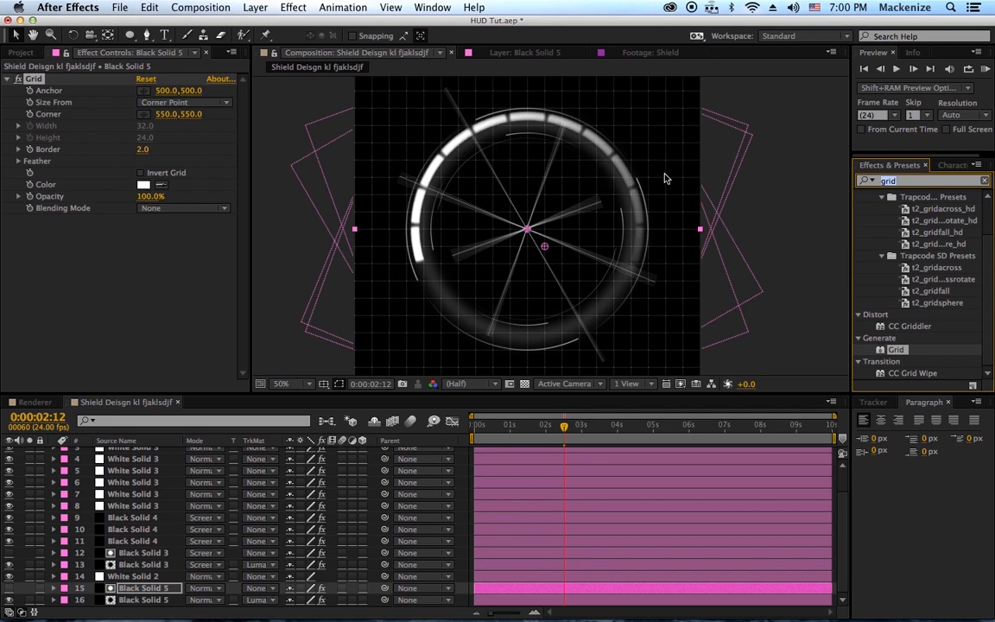
text(cc rad)
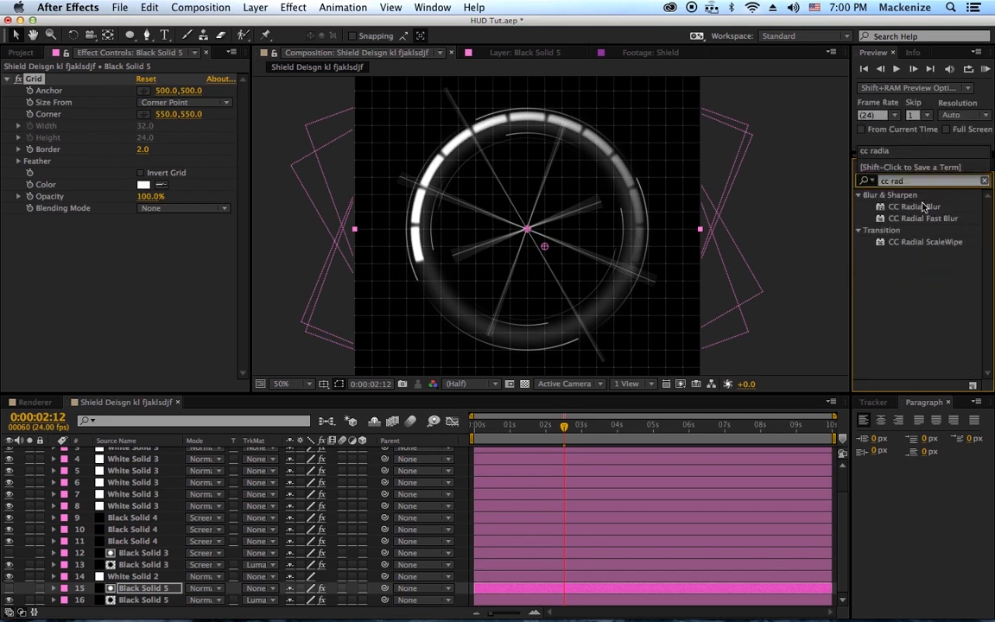
drag(916, 208, 191, 283)
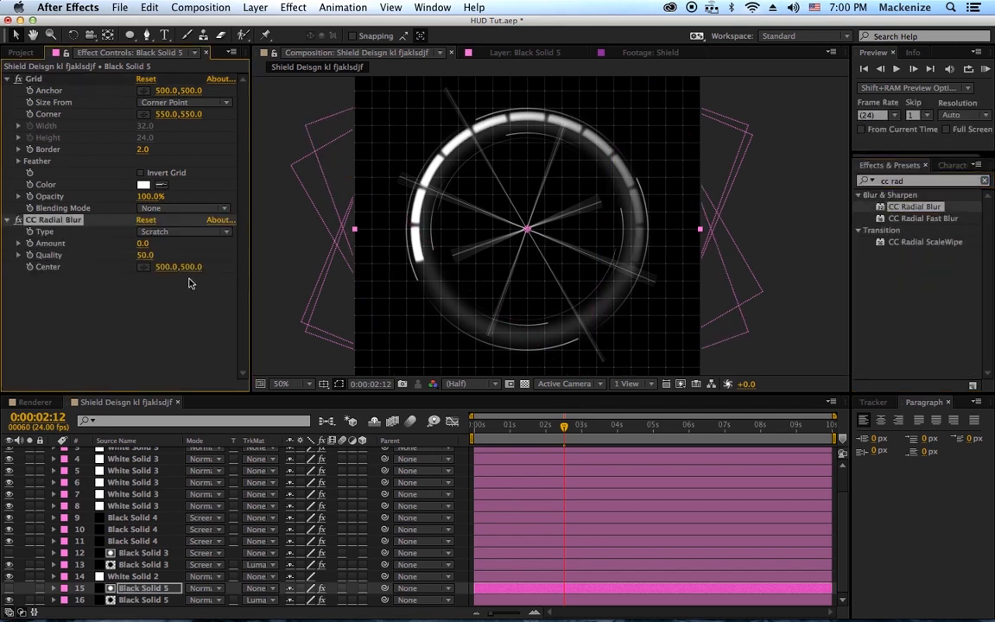
drag(145, 245, 145, 246)
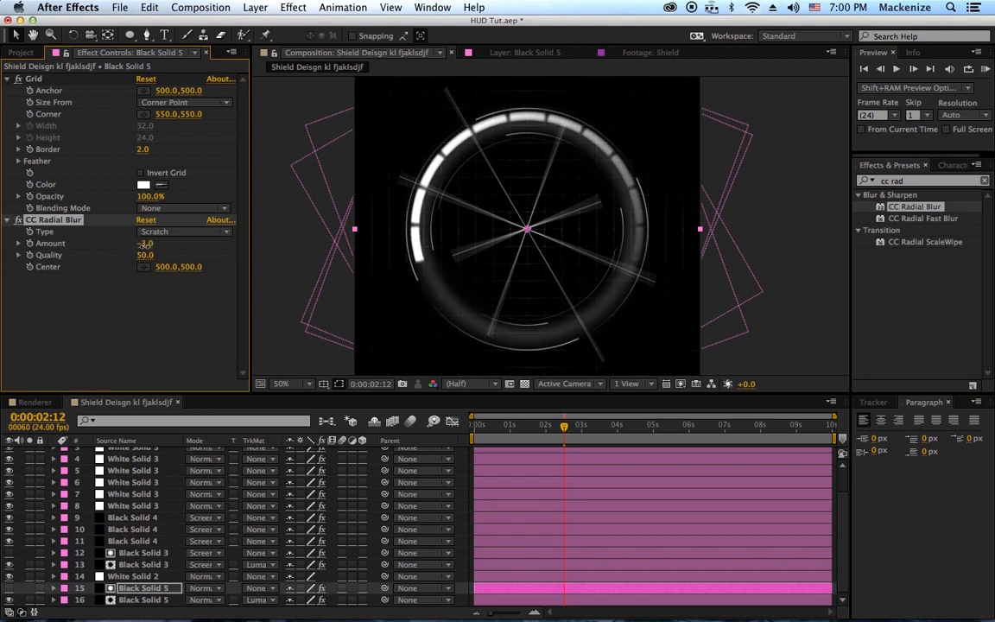
click(69, 222)
key(Delete)
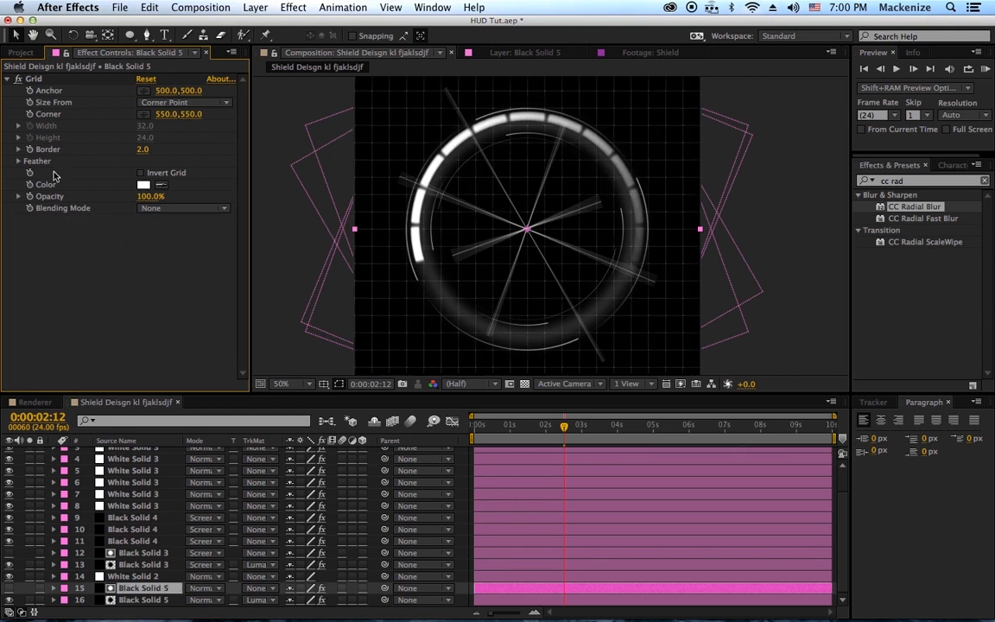
- Pre-compose the two Black Solid 5 layers into a new composition named Grid, moving all attributes into it
shift+click(140, 601)
click(255, 7)
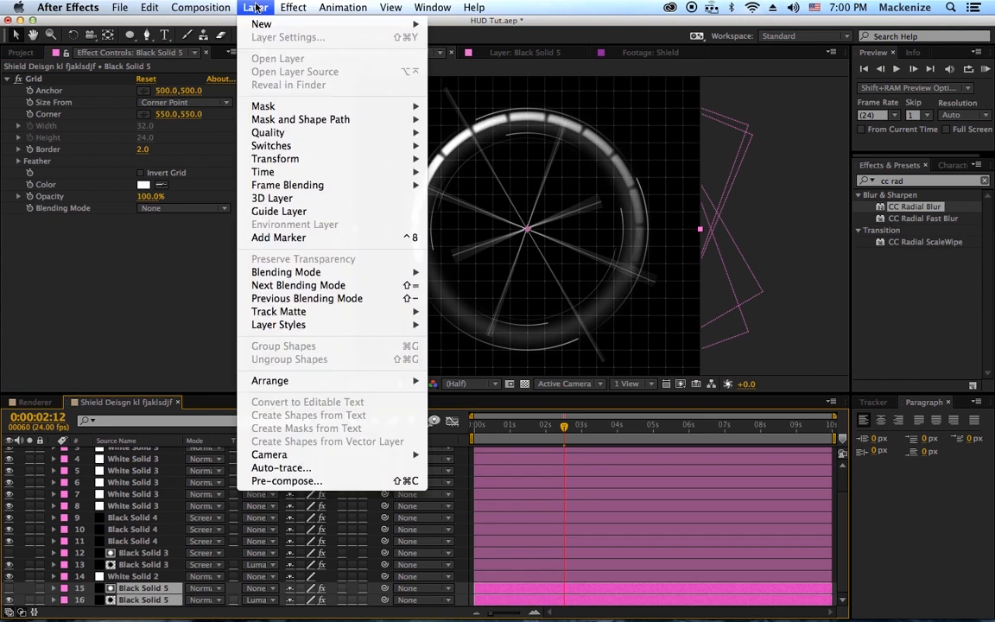
click(285, 480)
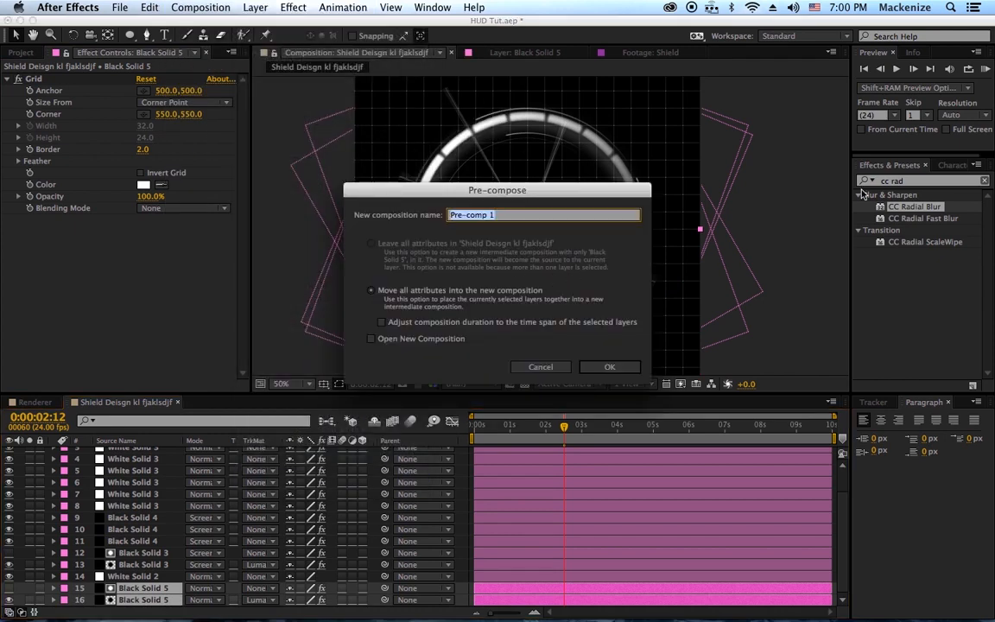
text(Gleid)
key(Return)
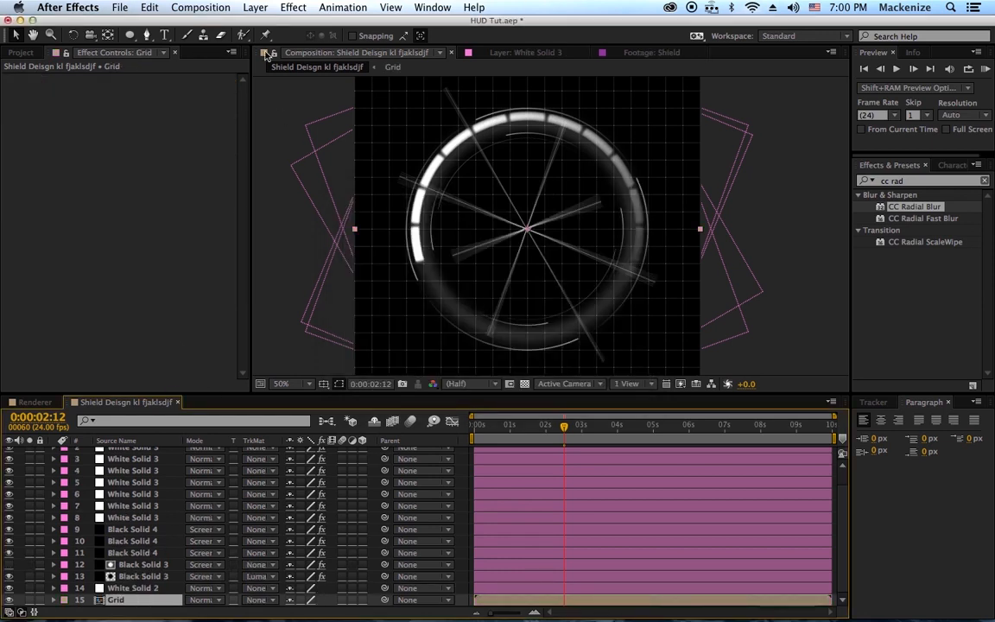
- Add a full-size ellipse mask to the Grid layer and shrink it around its center to match the inner ring
click(132, 35)
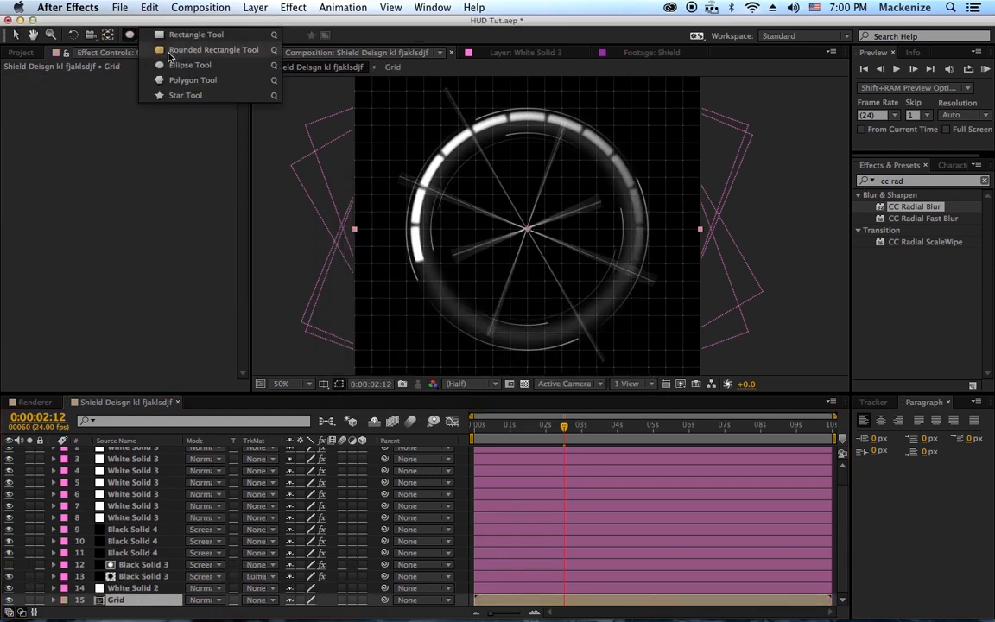
click(189, 65)
double_click(130, 34)
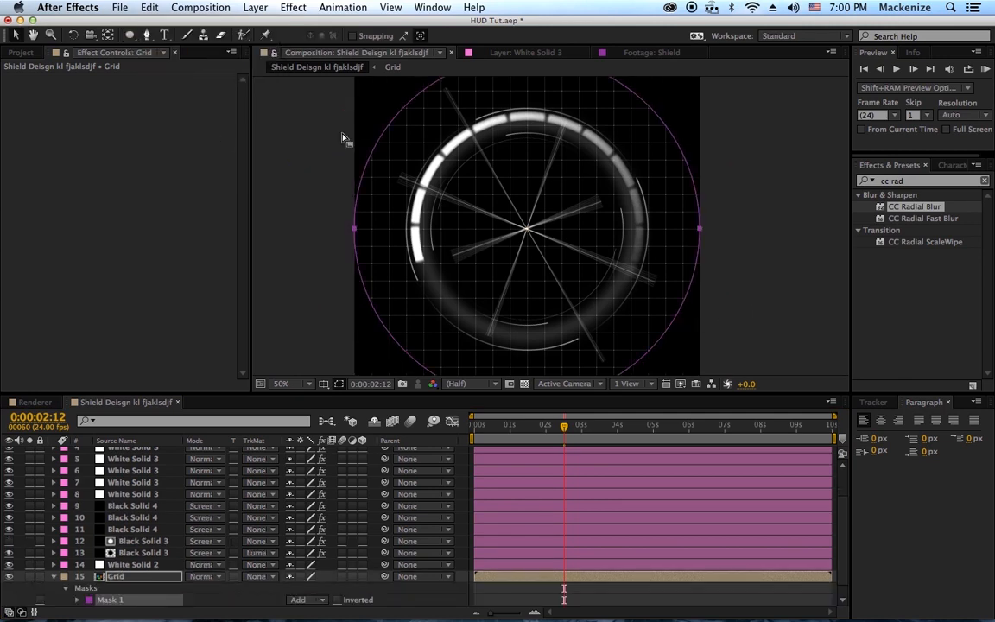
click(353, 230)
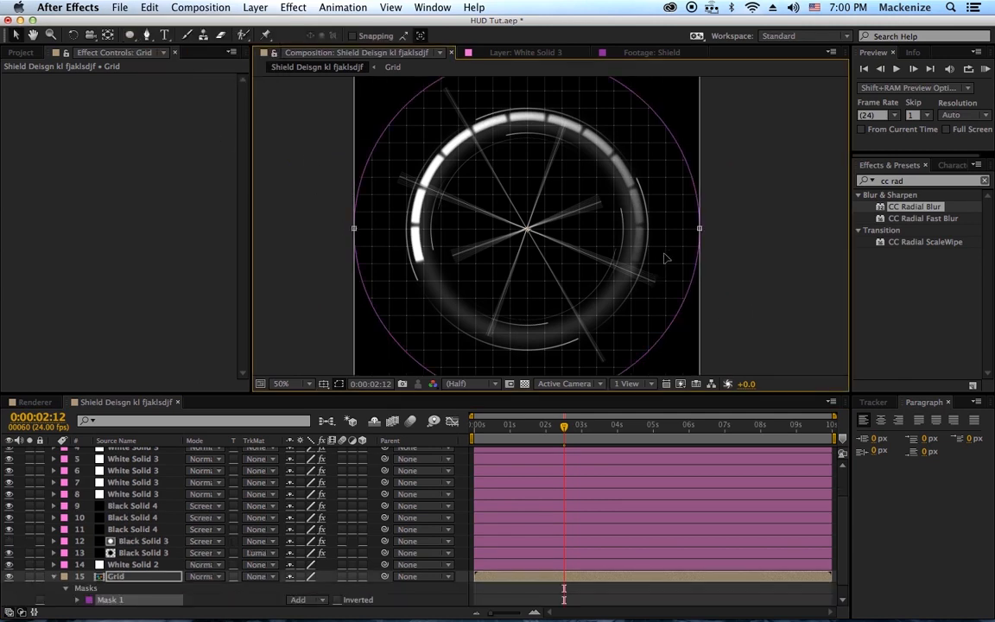
key(comma)
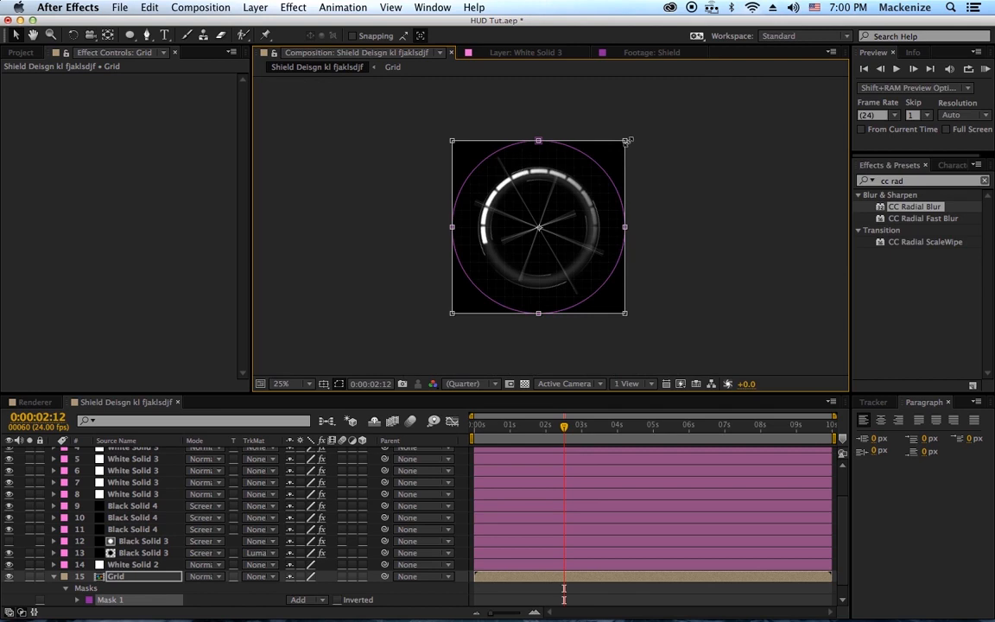
drag(628, 140, 592, 183)
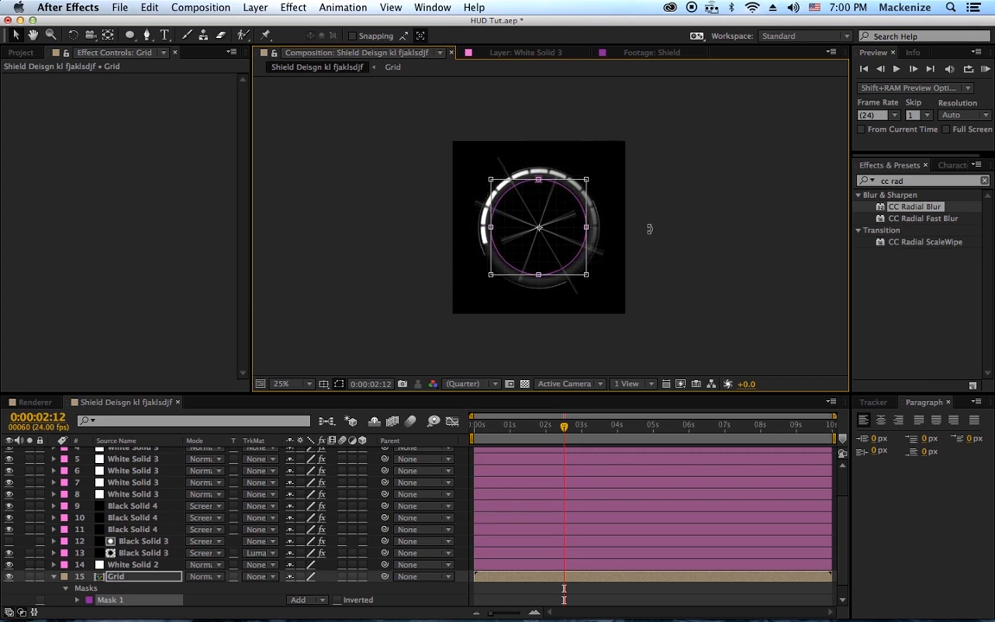
key(period)
key(period)
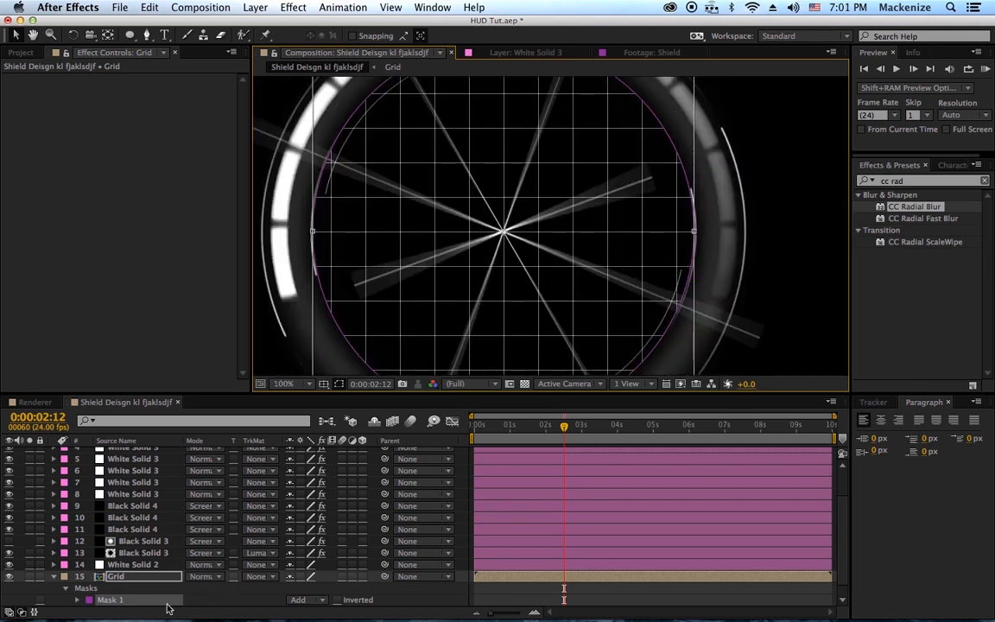
- Set the Grid layer's Mask 1 feather to 506 pixels and its expansion to 109 pixels
click(77, 600)
scroll(177, 601, down, 5)
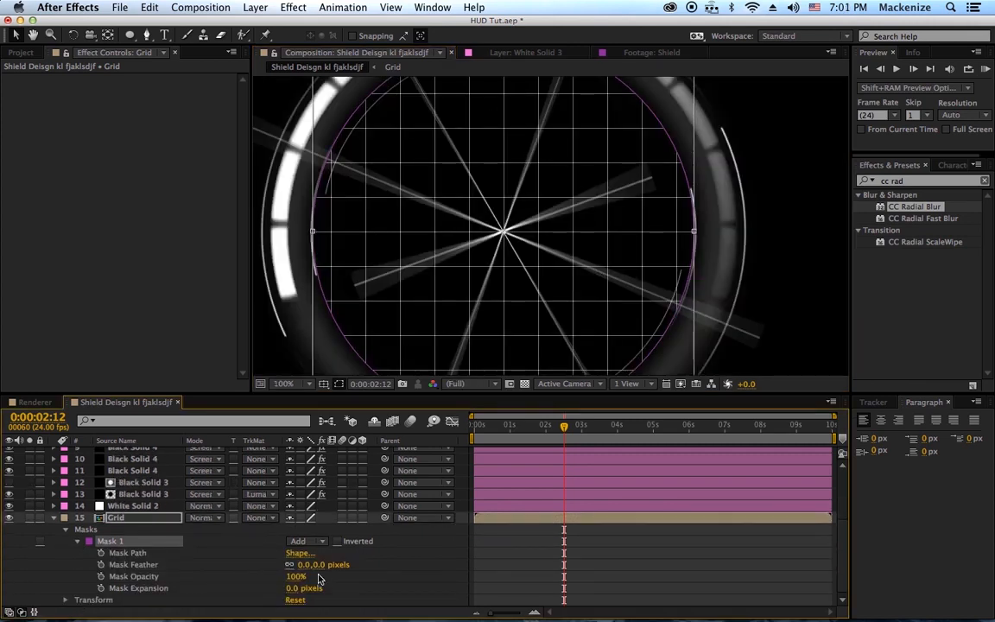
drag(315, 564, 584, 553)
key(comma)
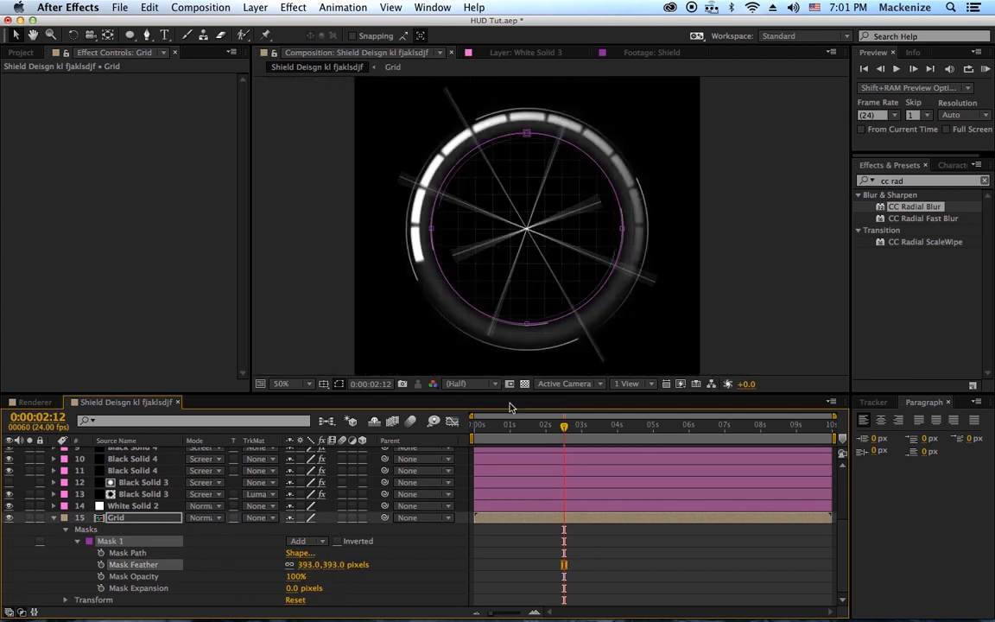
drag(331, 566, 413, 563)
drag(312, 589, 387, 591)
click(683, 602)
- Duplicate the Grid layer, give the upper copy a CC Radial Blur with an Amount of 2, and save the project
click(137, 522)
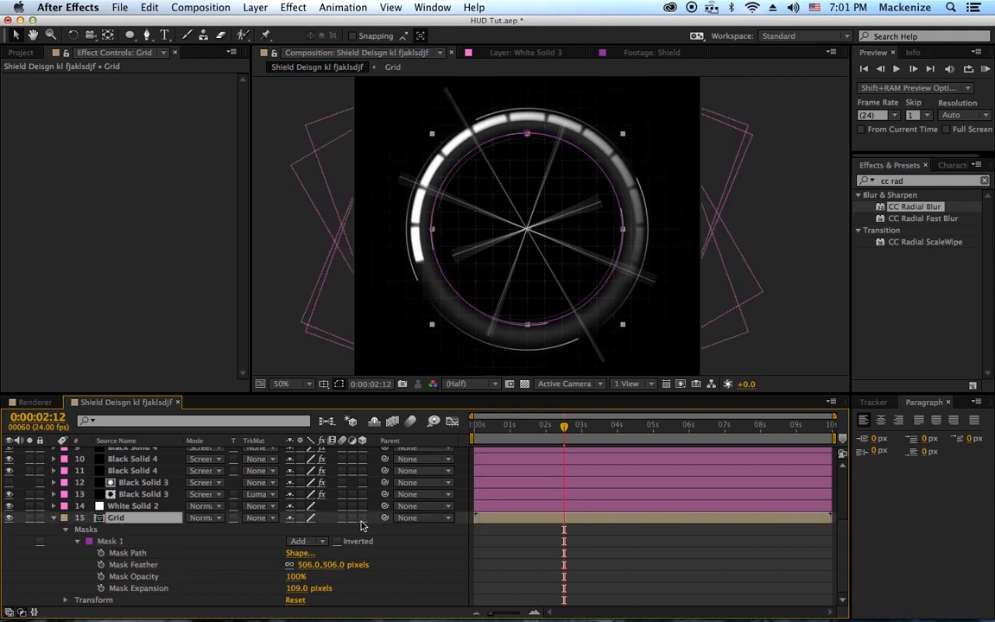
key(super+d)
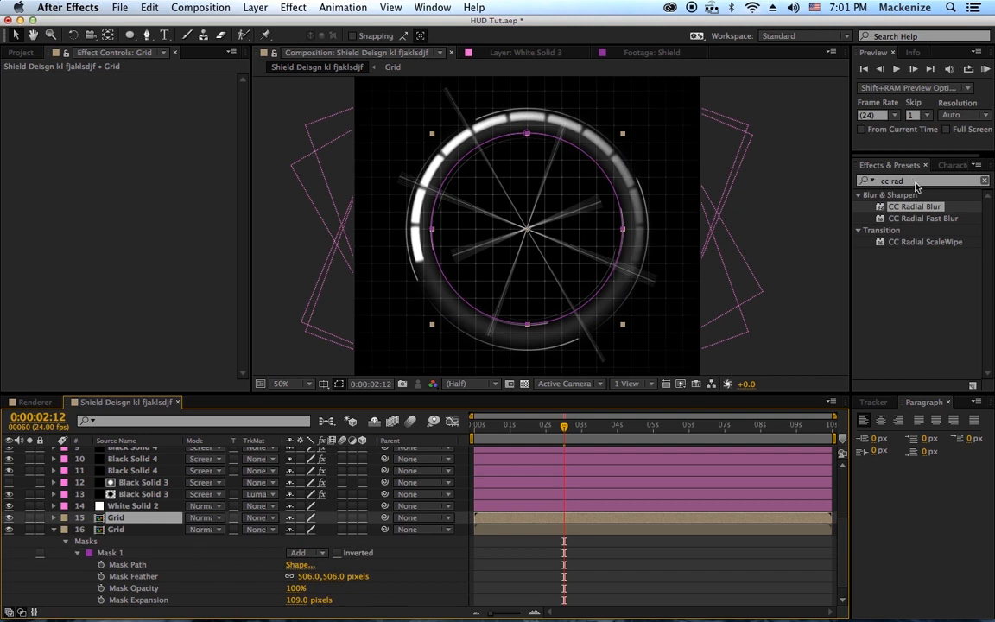
drag(919, 206, 63, 544)
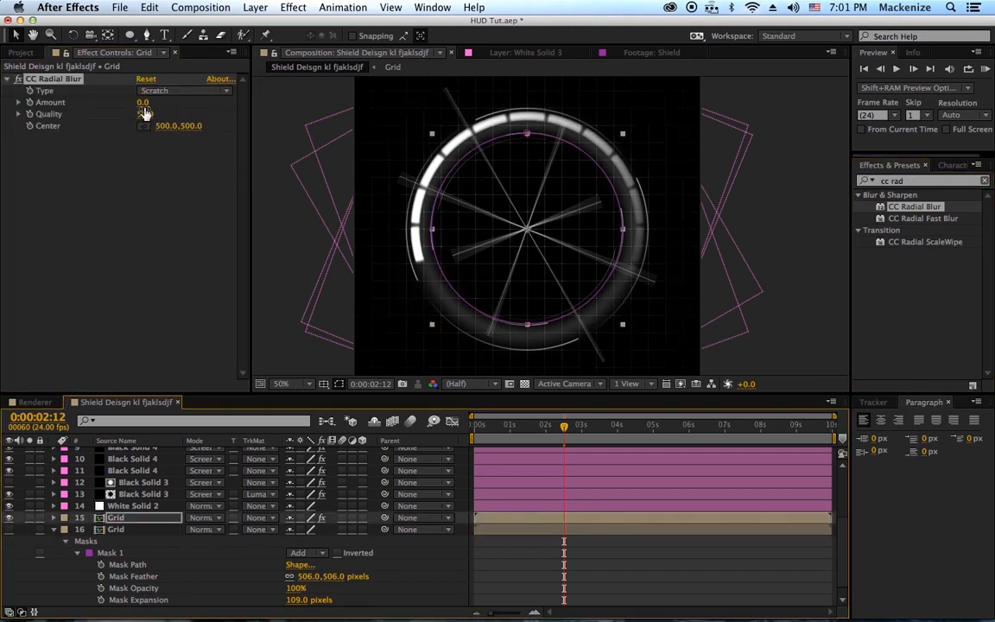
drag(131, 102, 152, 105)
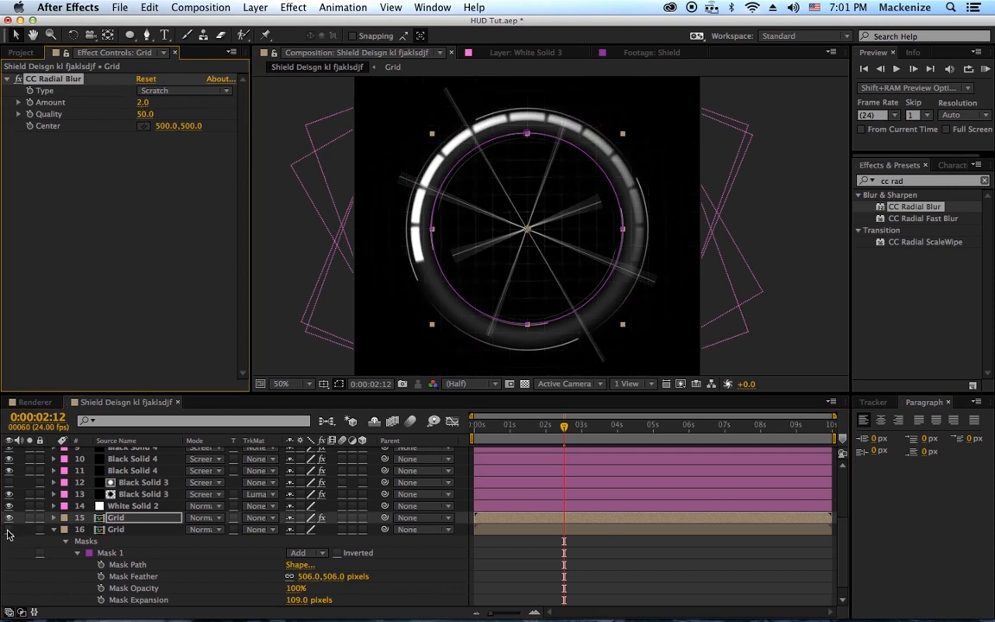
click(667, 551)
key(super+s)
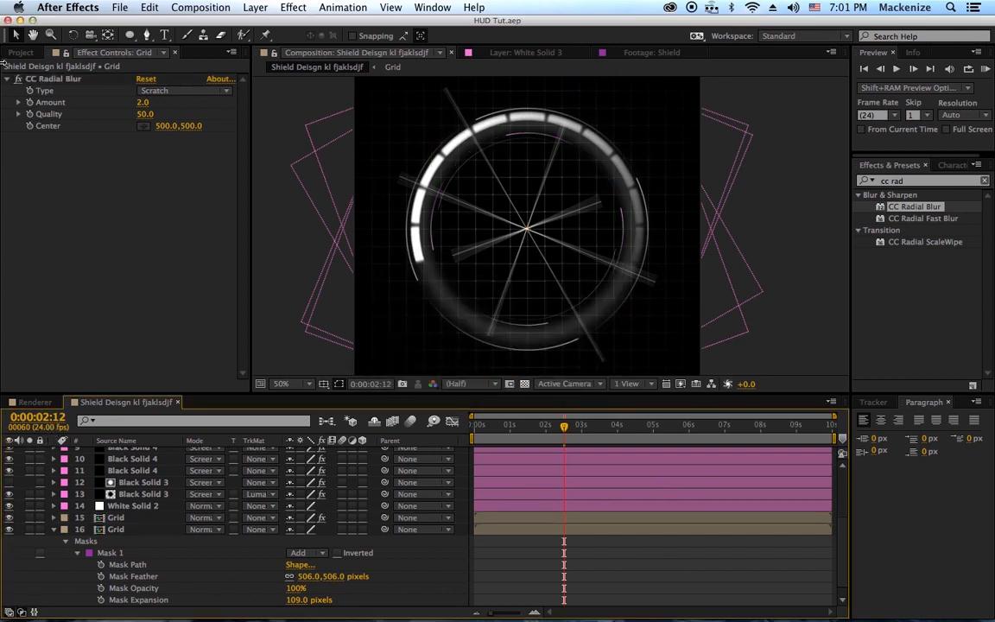
- Change the project's color depth to 32 bpc and return to the Shield composition's timeline
click(29, 53)
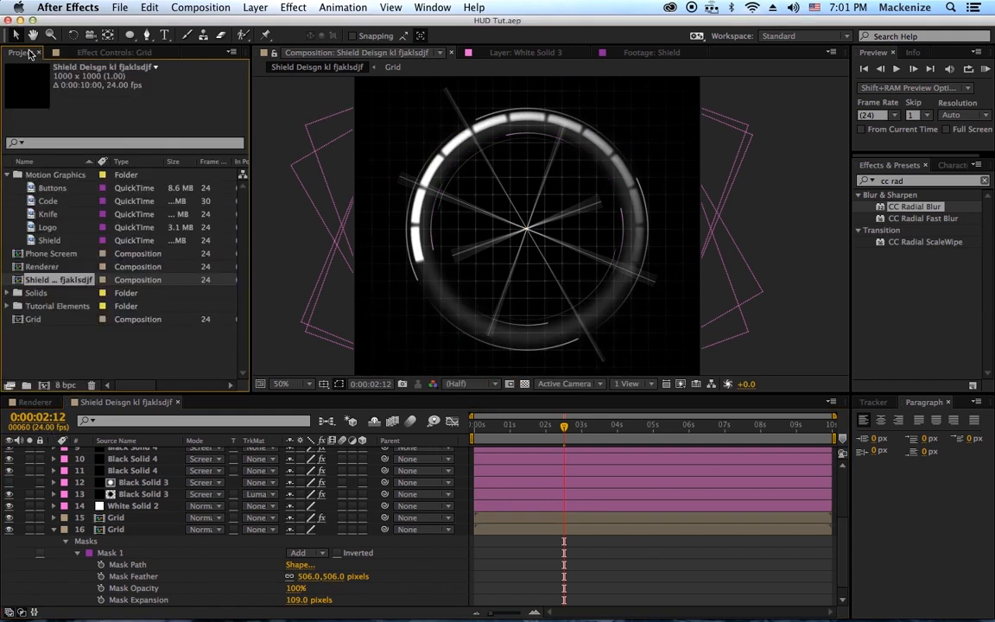
alt+click(69, 386)
alt+click(69, 386)
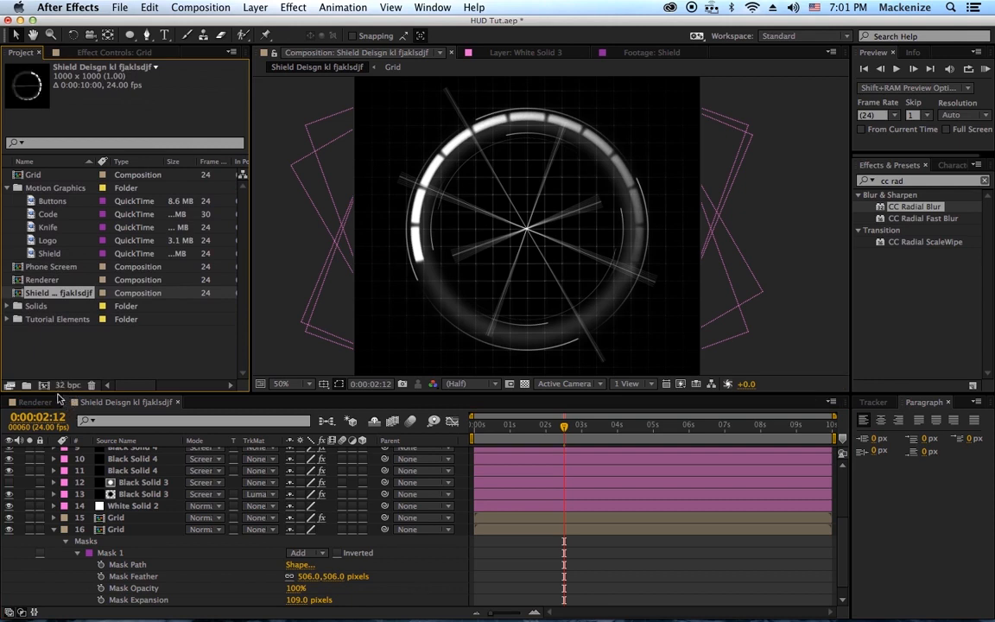
click(128, 405)
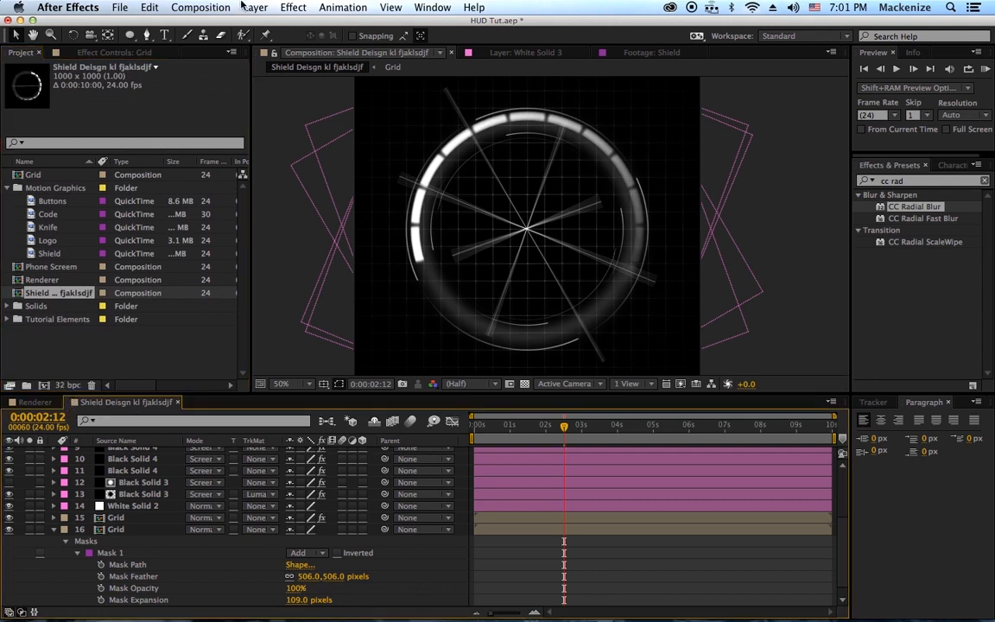
- Find the Generate category's Fill effect and apply it to the upper Grid layer, below CC Radial Blur
click(137, 53)
click(116, 517)
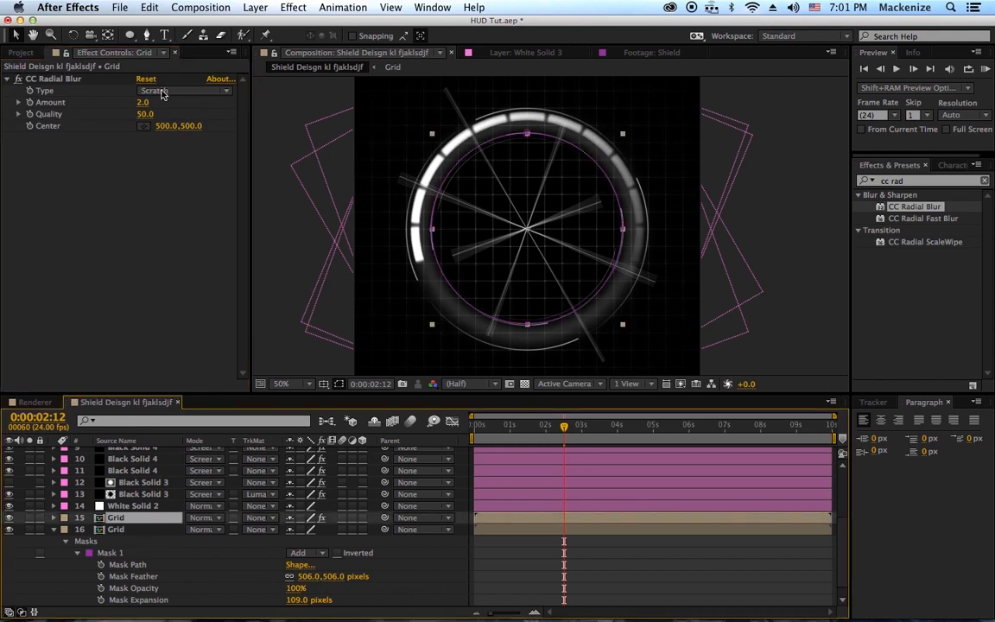
click(914, 180)
text(fill)
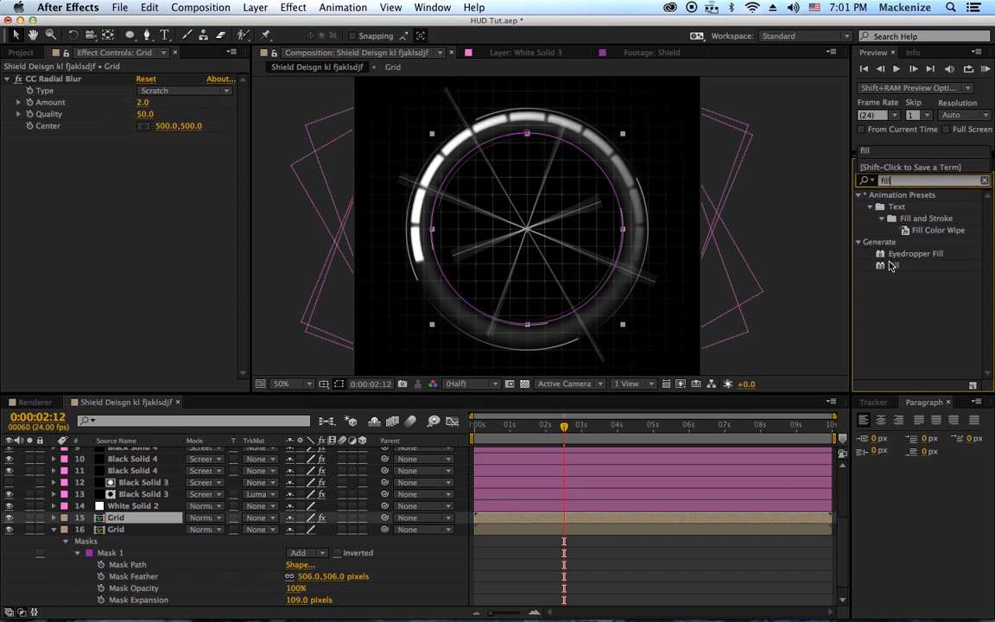
drag(893, 265, 193, 245)
- Set the Fill color on the upper Grid layer to R 5, G 5, B 5 for an over-bright white
click(144, 173)
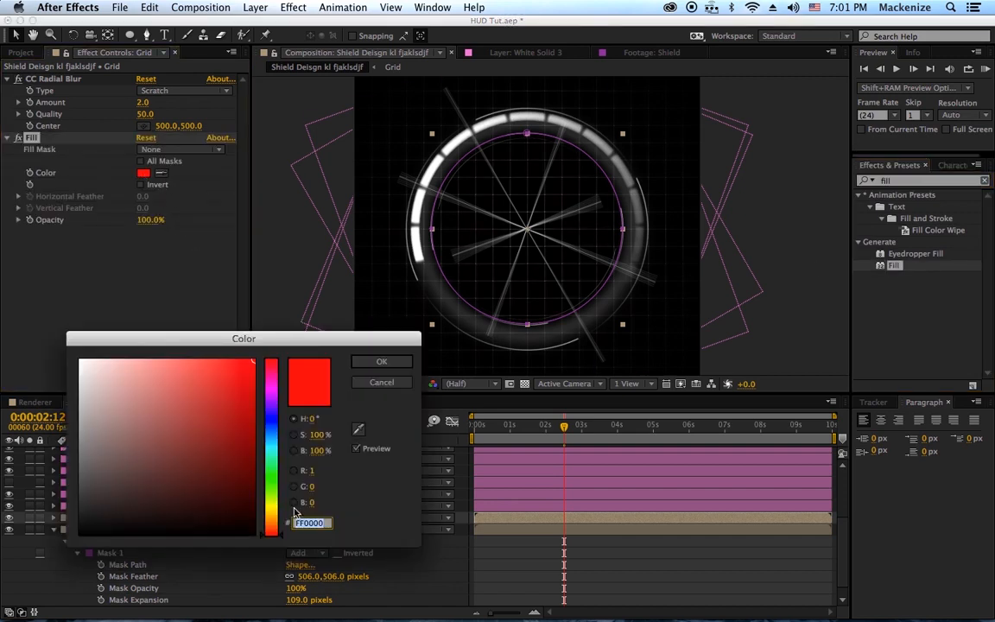
click(311, 471)
text(15)
key(Tab)
text(5)
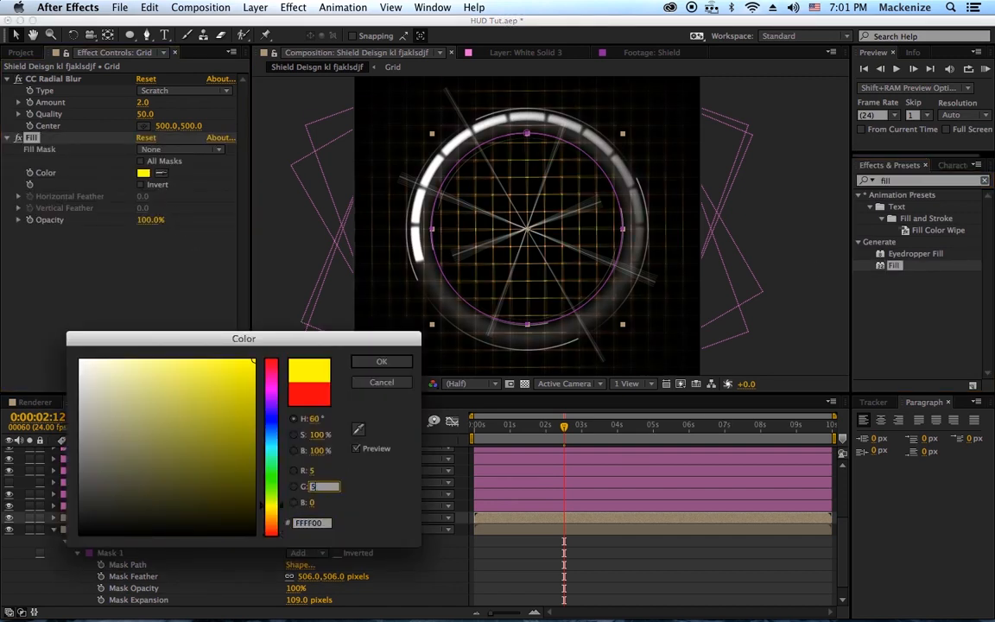
key(Tab)
text(5)
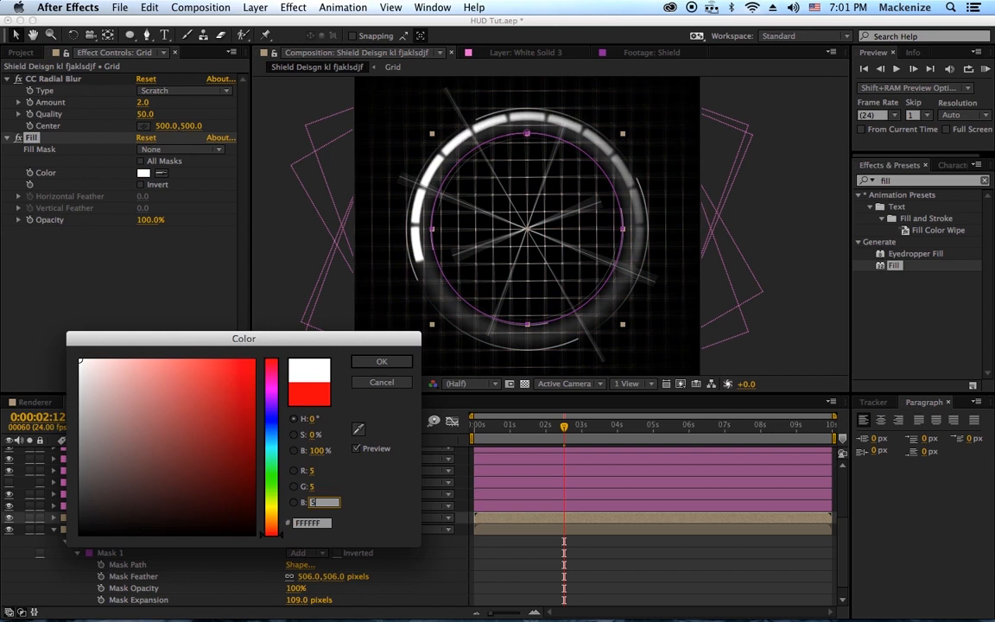
key(Return)
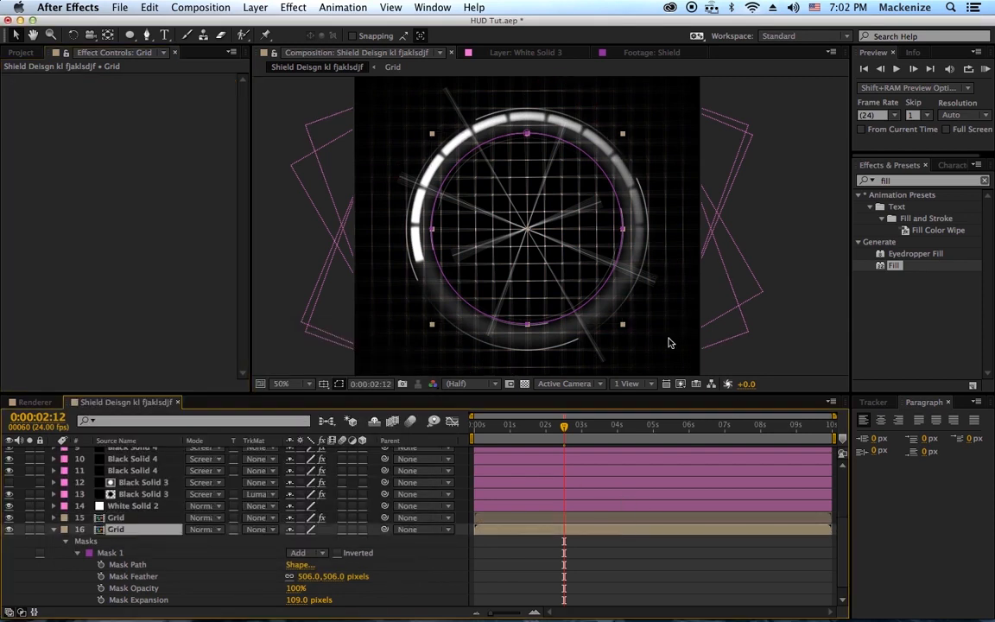
- Pre-compose all layers of the Shield composition into a new composition named Prelimenary Shield, moving all attributes into it
click(47, 546)
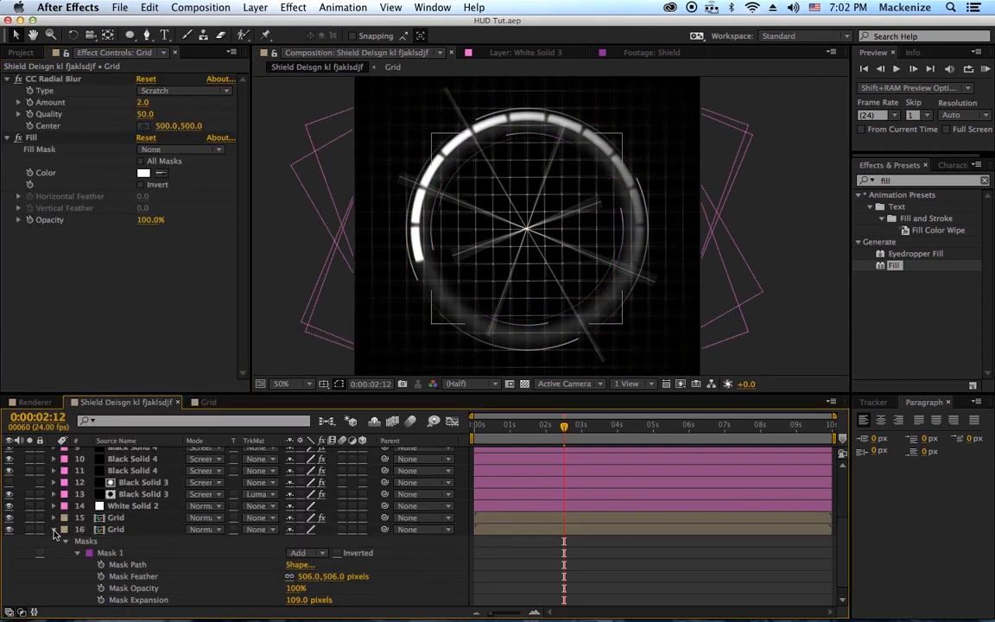
click(53, 530)
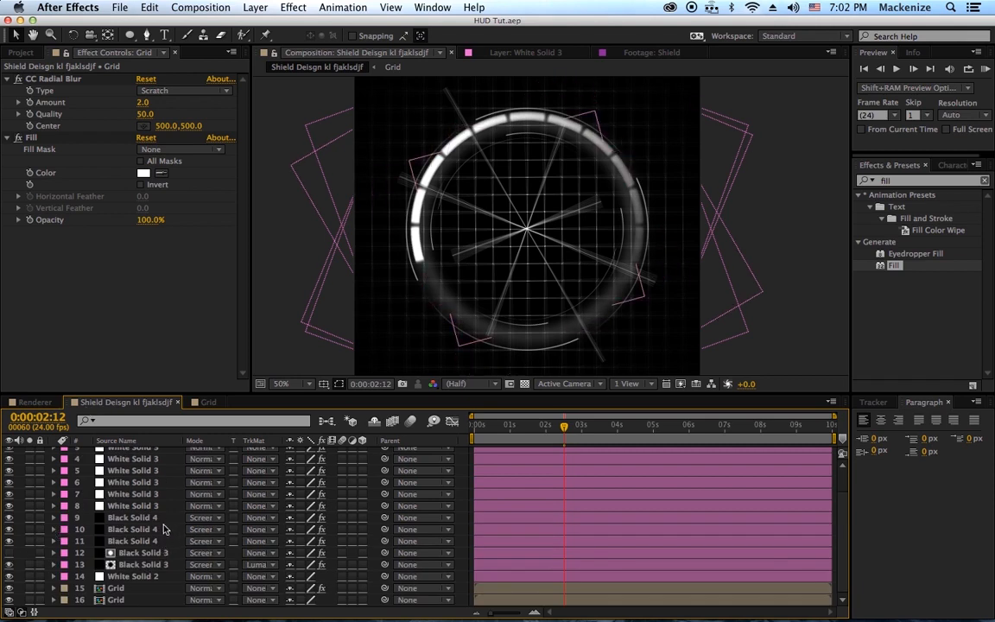
key(super+a)
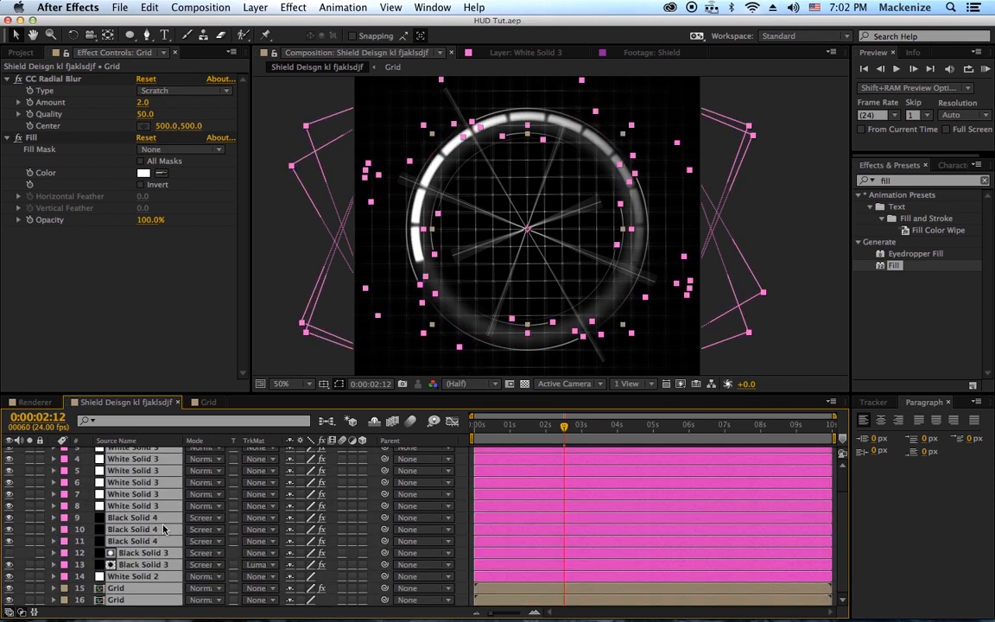
click(244, 7)
click(255, 436)
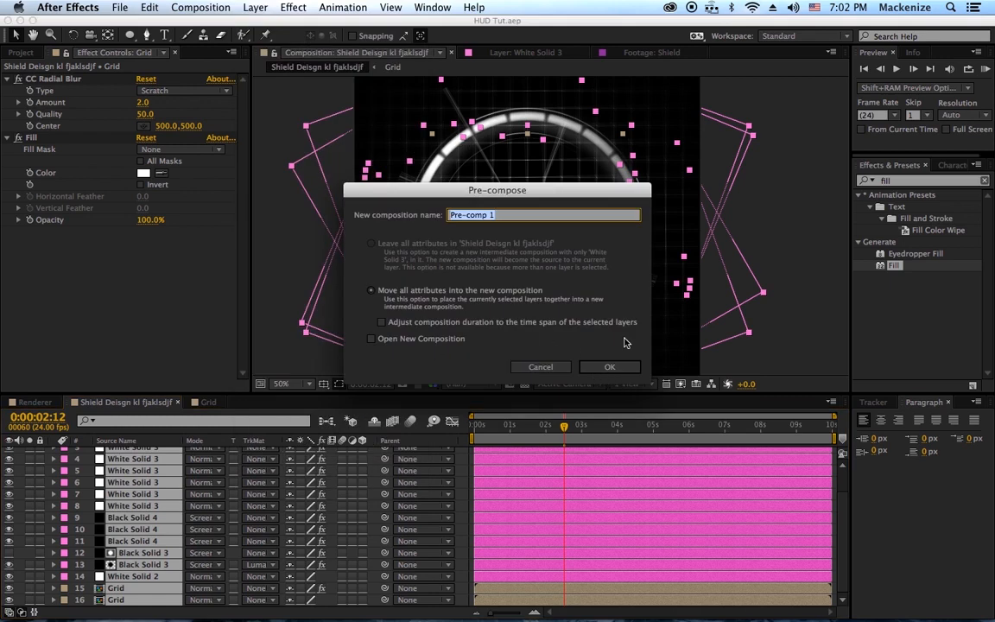
text(Main)
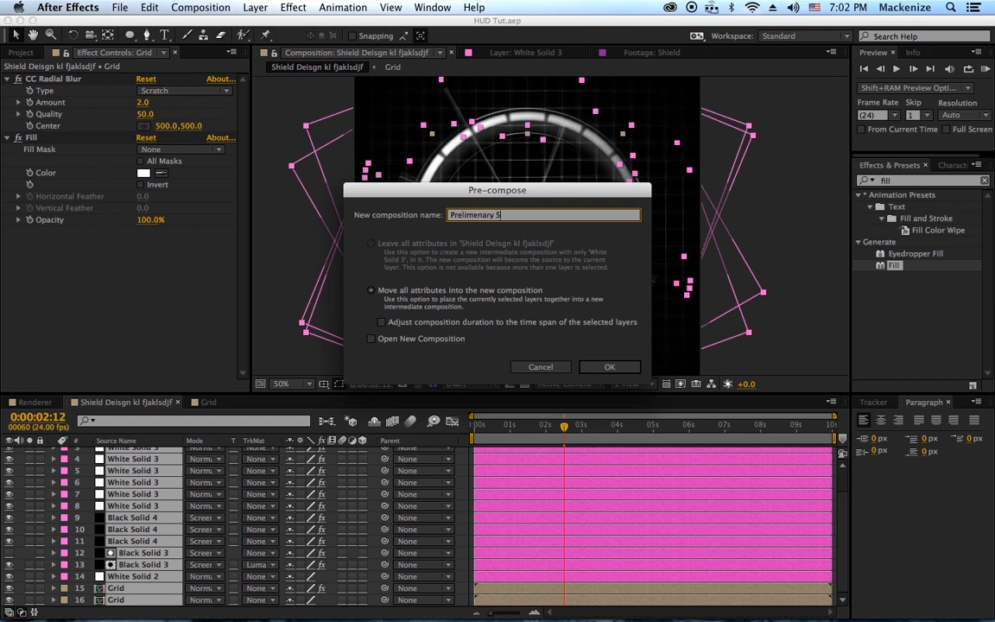
text(d)
key(Return)
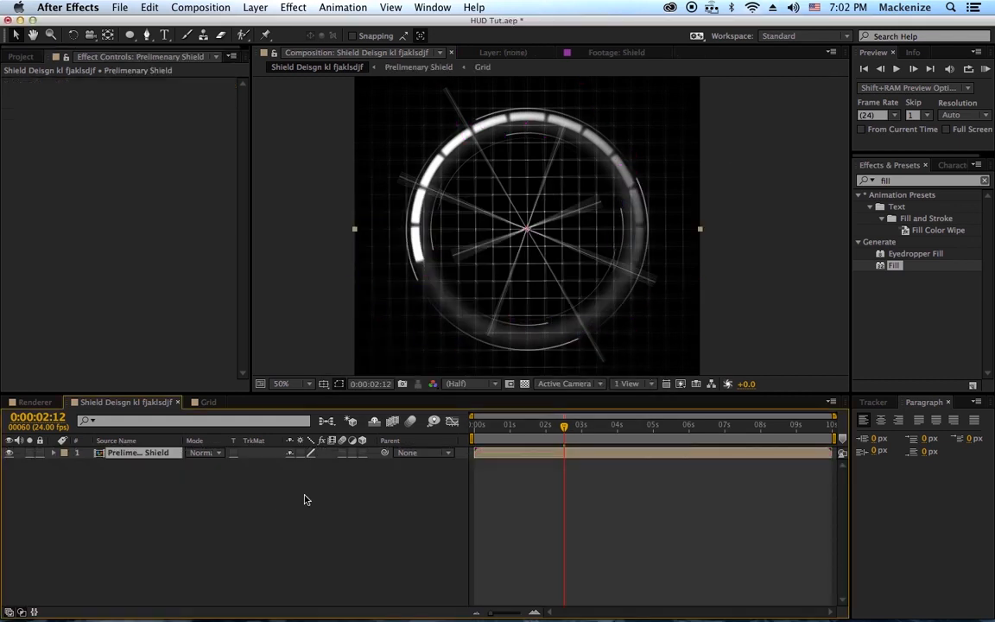
- Duplicate the Prelimenary Shield layer and scale the upper copy to 38%
key(super+d)
key(s)
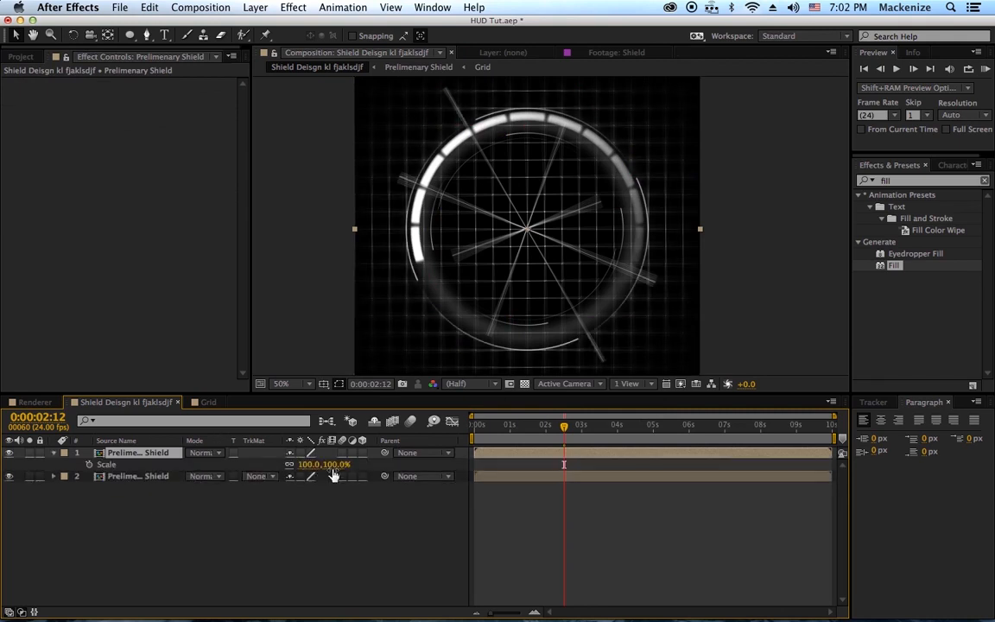
drag(308, 463, 285, 464)
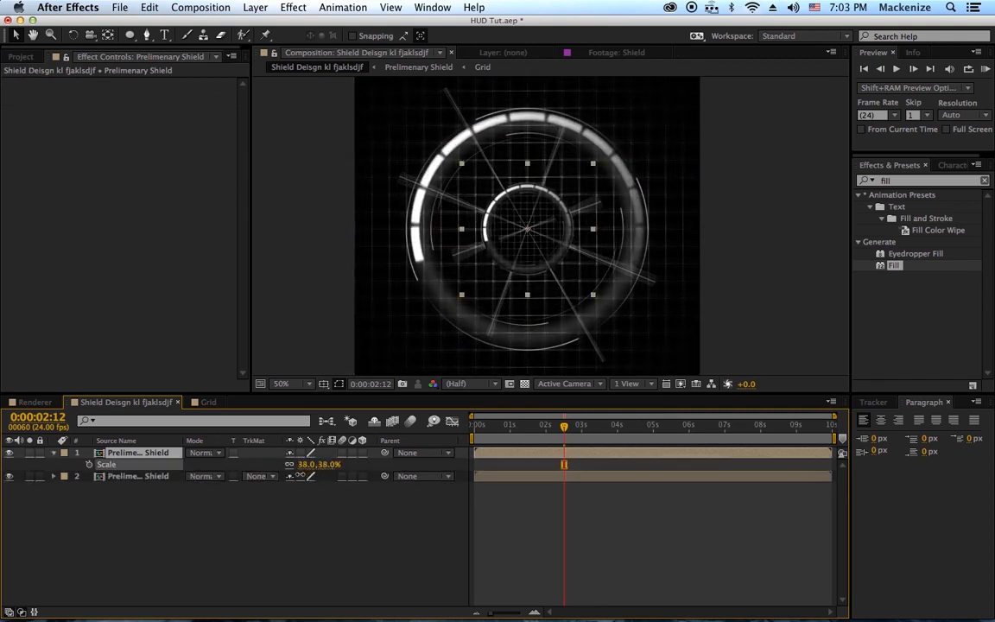
- Place the small shield copy over the large ring's upper-left edge and shift its layer slightly earlier in time
drag(517, 249, 452, 197)
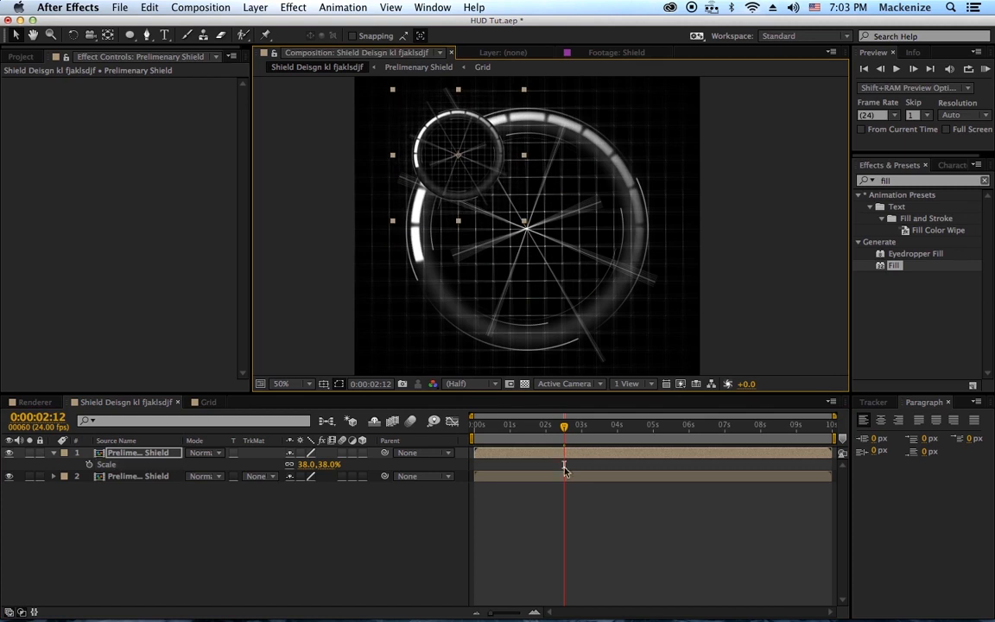
drag(566, 464, 539, 462)
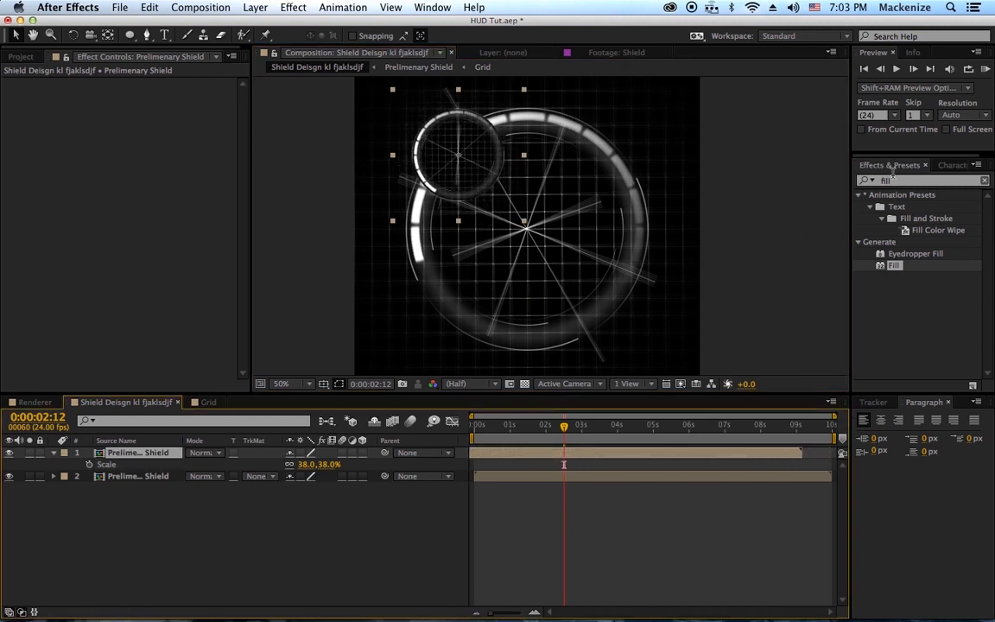
- Find the Set Matte effect and apply it to the small shield copy
click(892, 177)
text(matte)
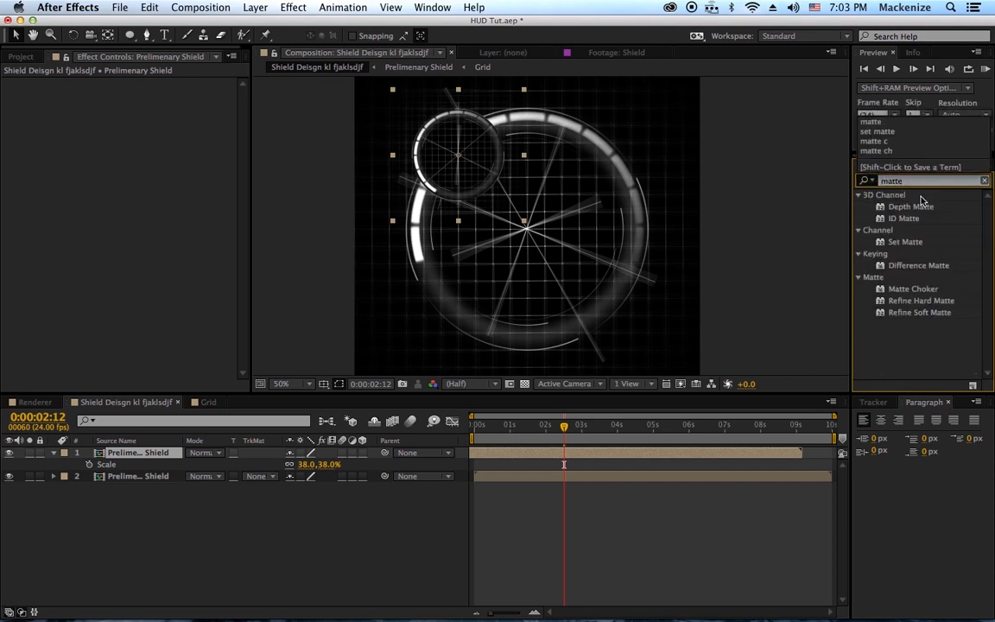
click(907, 242)
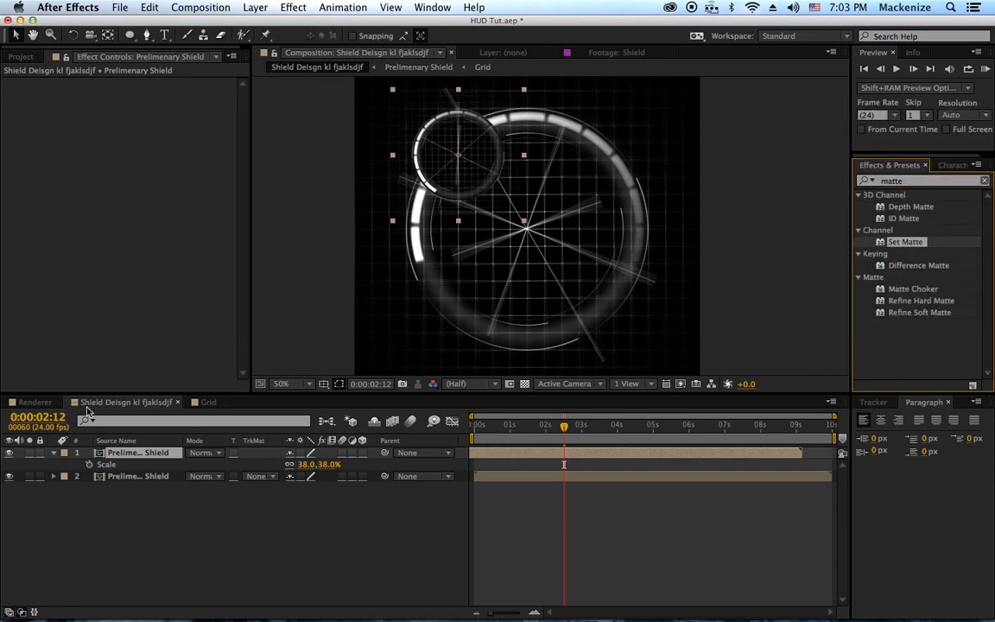
drag(86, 413, 141, 456)
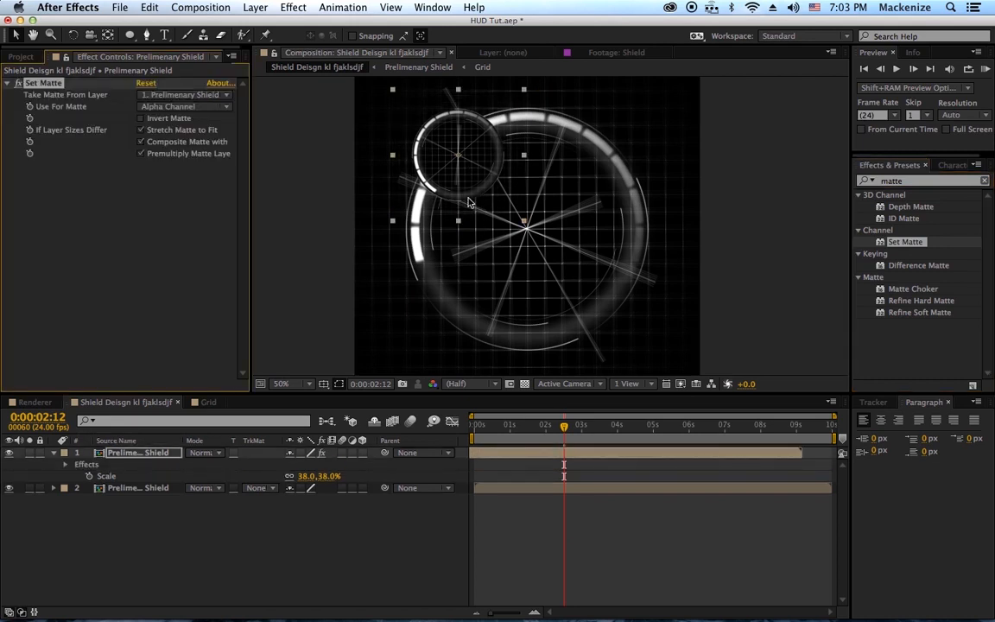
- Show the transparency grid and set the small shield's Set Matte to use Lightness for the matte
click(524, 384)
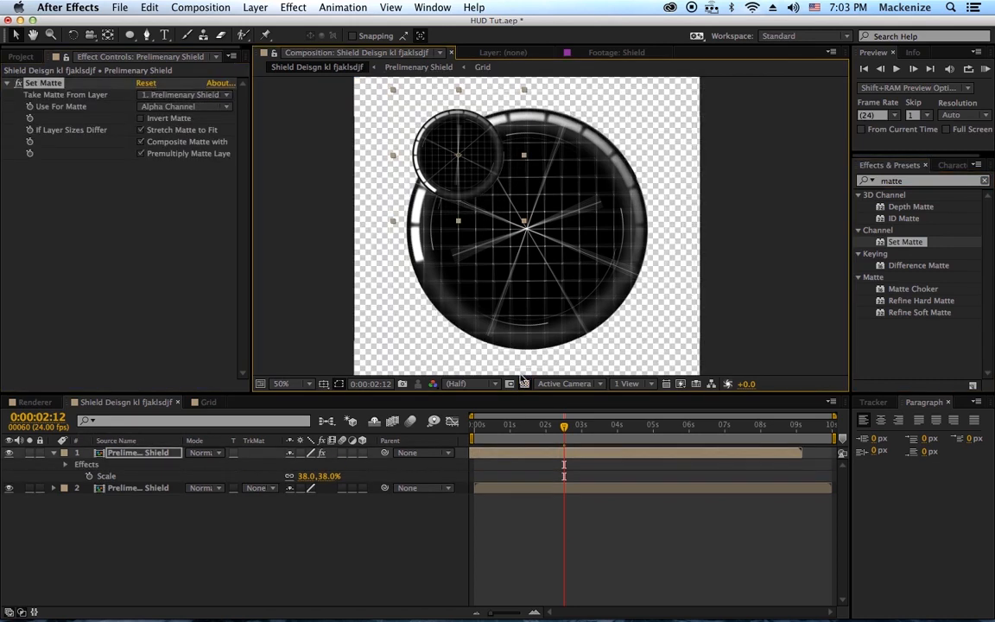
click(156, 109)
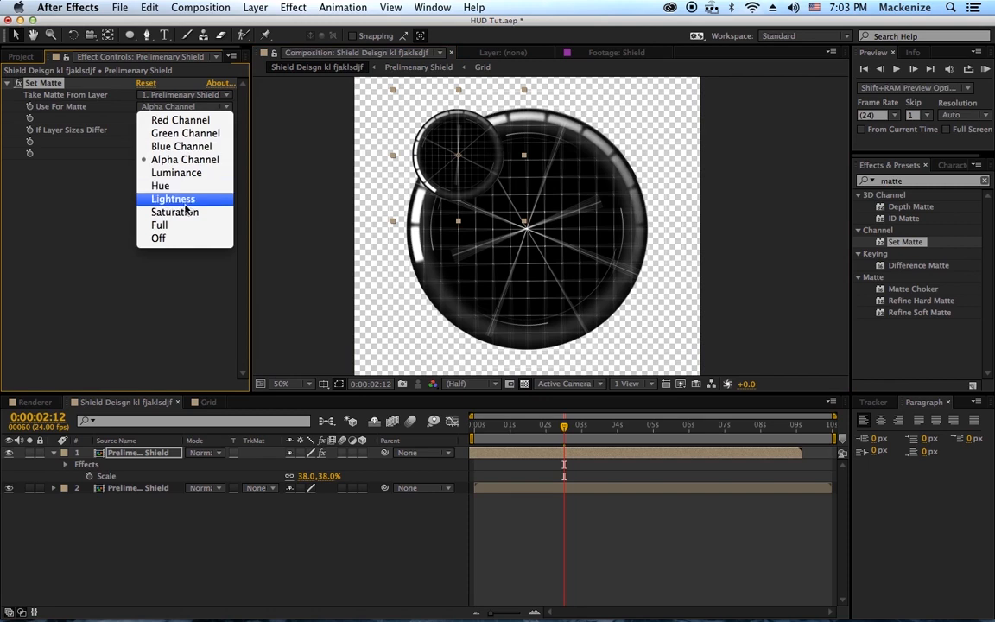
click(187, 202)
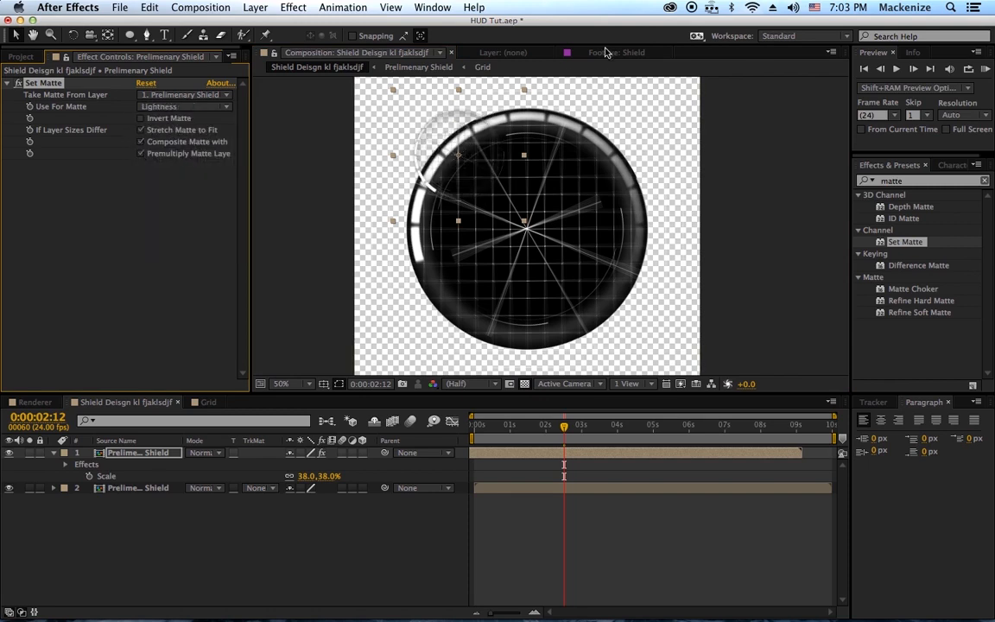
click(142, 119)
- Add a Fill effect below Set Matte on the small shield, colour it FFFFFF, and hide the transparency grid
drag(910, 181, 798, 187)
text(fill)
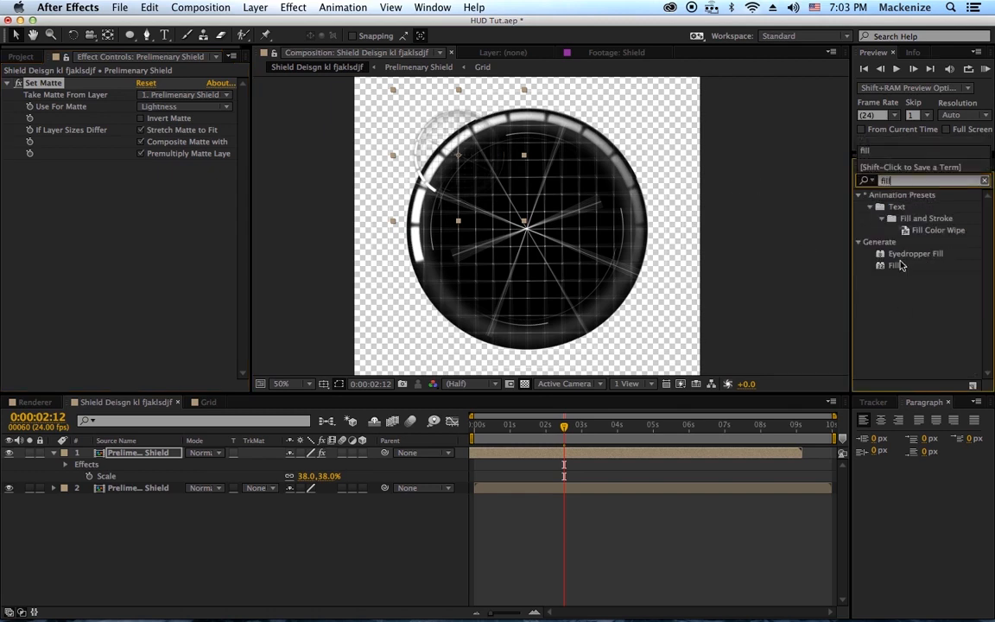
drag(893, 265, 164, 207)
click(142, 200)
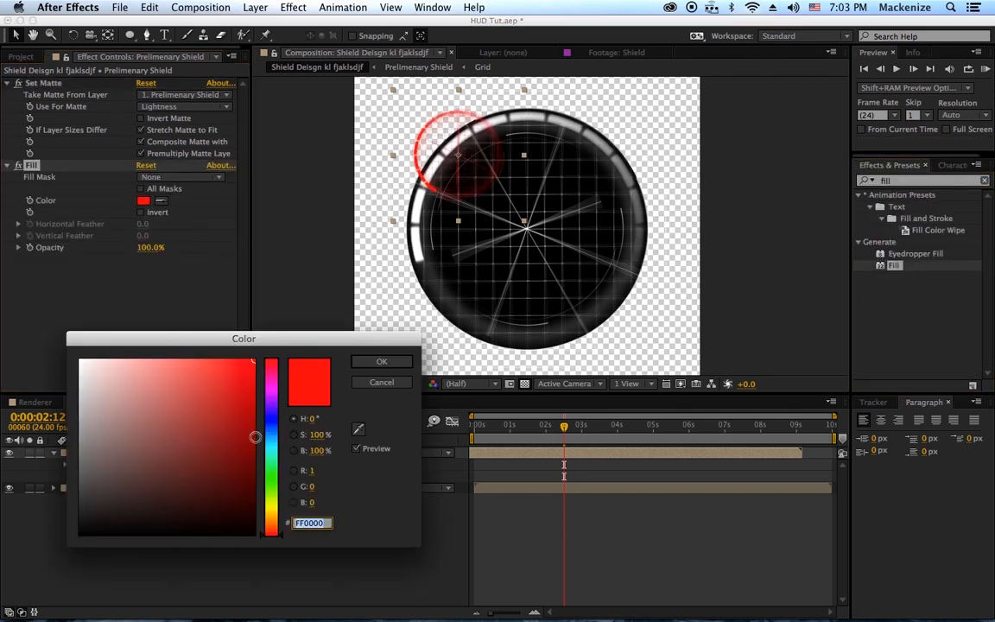
text(ffffff)
key(Return)
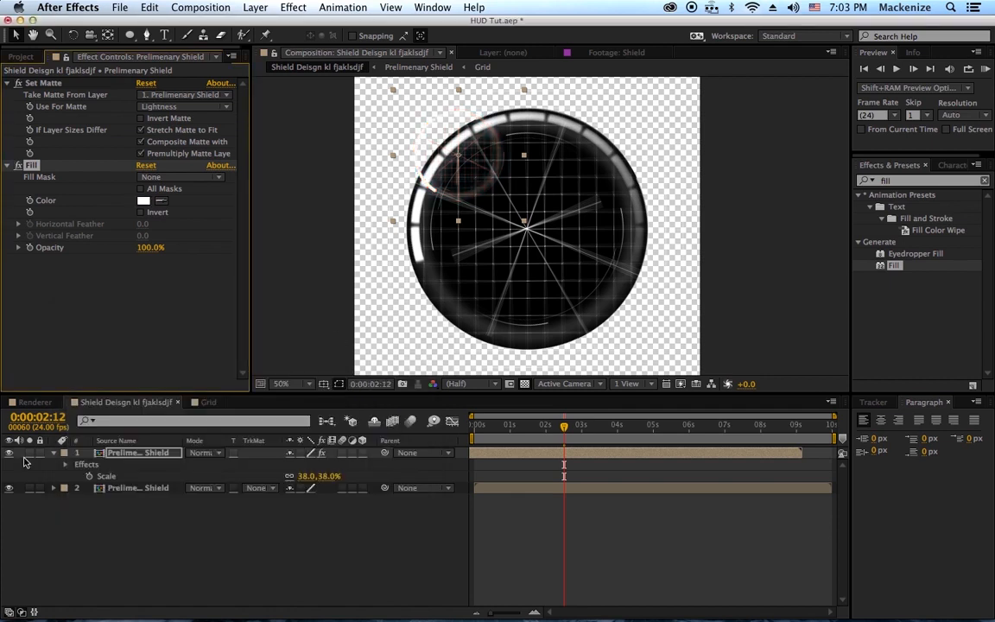
click(524, 383)
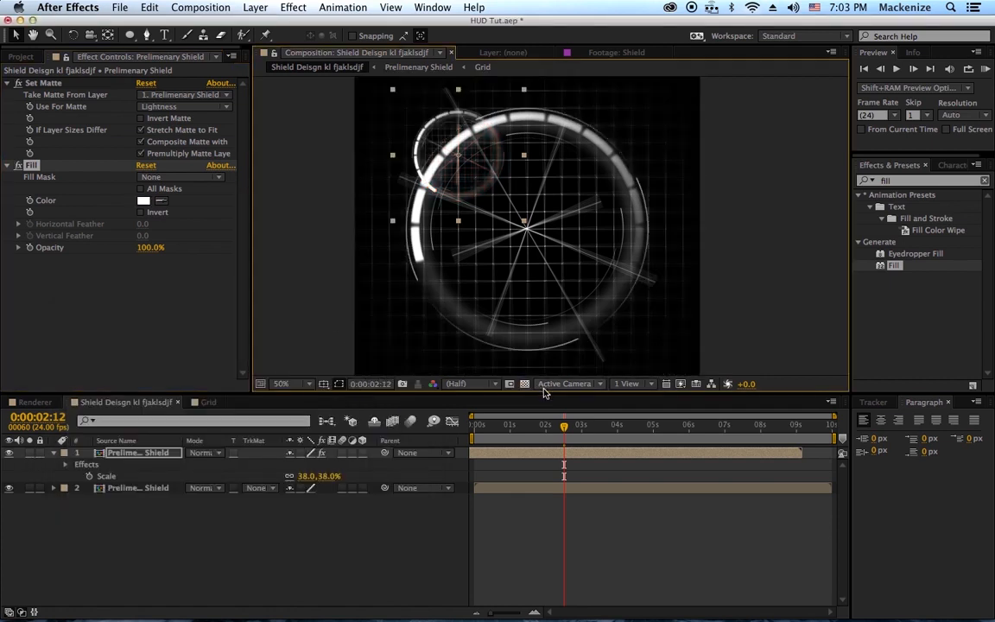
click(618, 529)
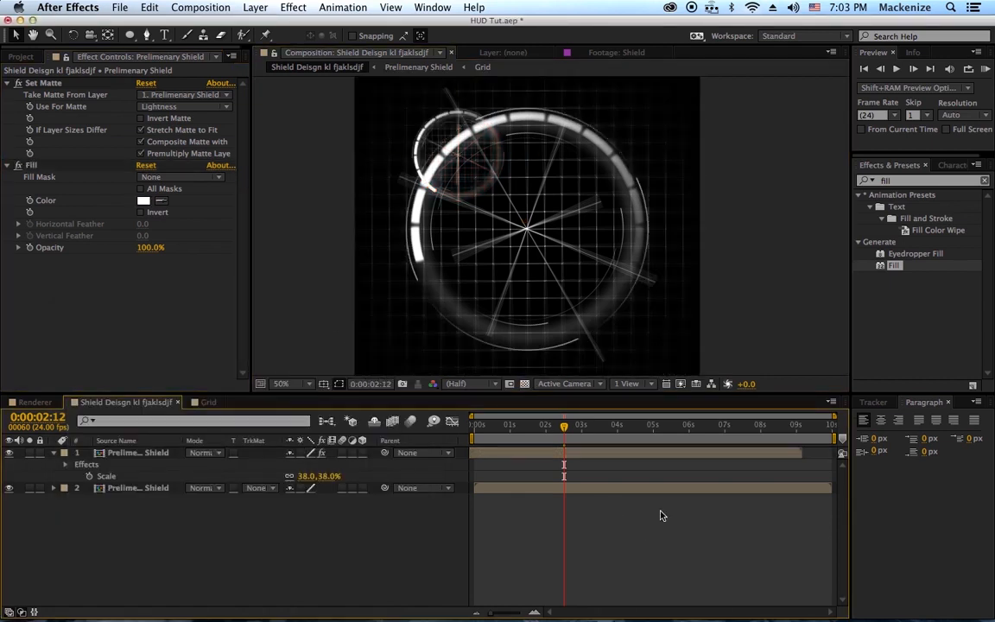
- Using the Shield reference footage as a guide, scale the small shield to 33% and move it farther toward the upper left
click(625, 52)
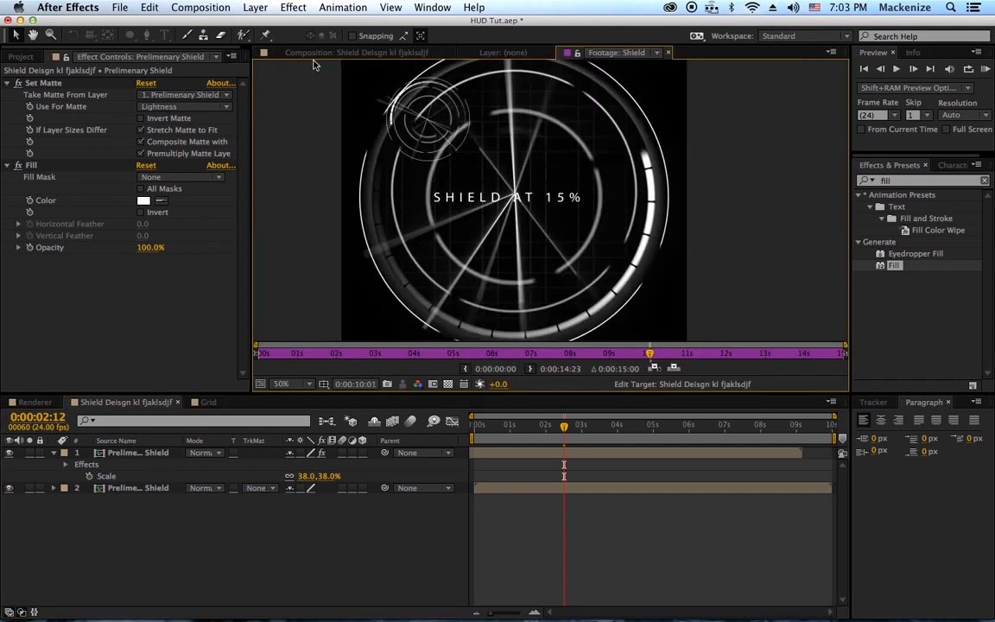
click(304, 55)
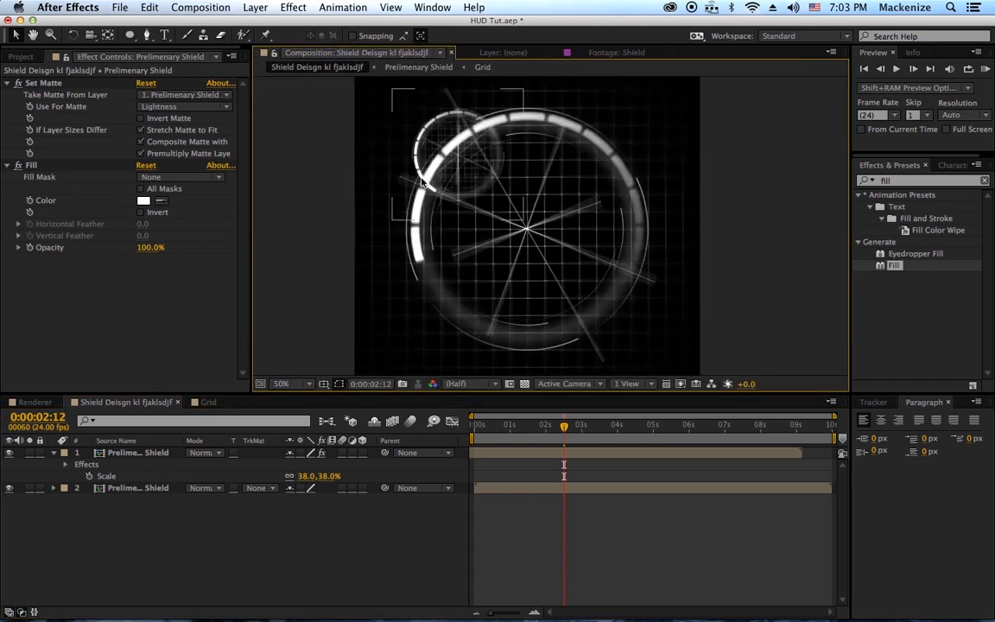
click(128, 455)
key(u)
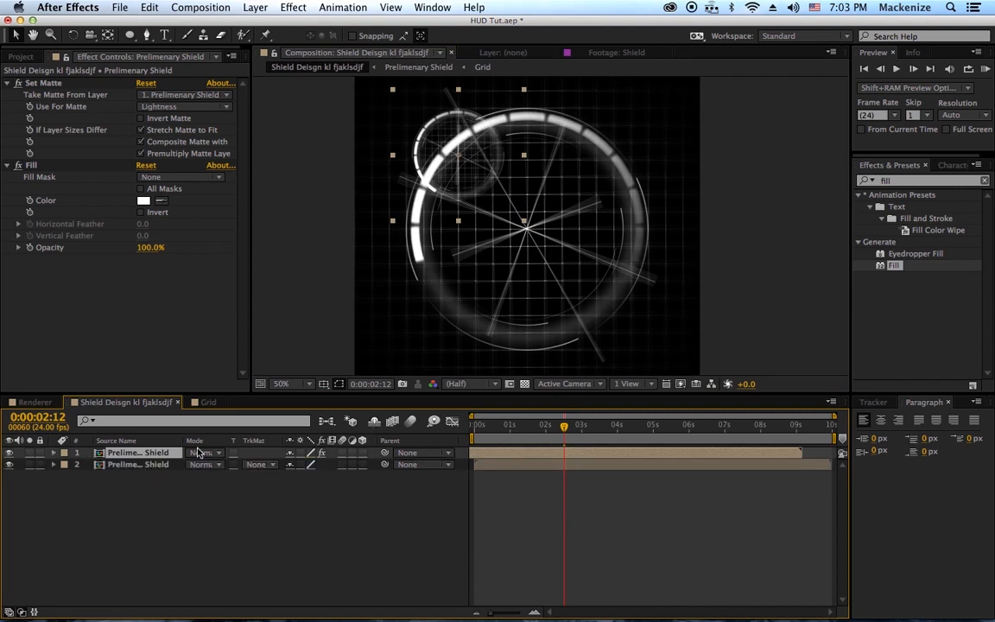
key(s)
drag(307, 466, 303, 466)
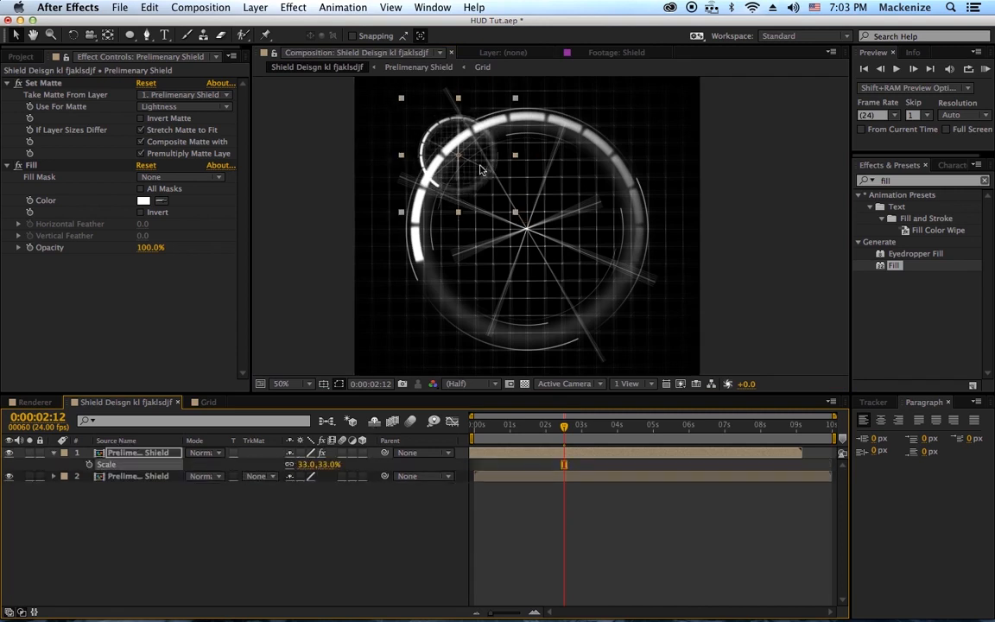
mouse_move(481, 170)
mouse_down()
mouse_move(445, 164)
mouse_move(467, 173)
mouse_move(406, 130)
mouse_move(446, 144)
mouse_move(436, 186)
mouse_move(444, 167)
mouse_move(464, 159)
mouse_up()
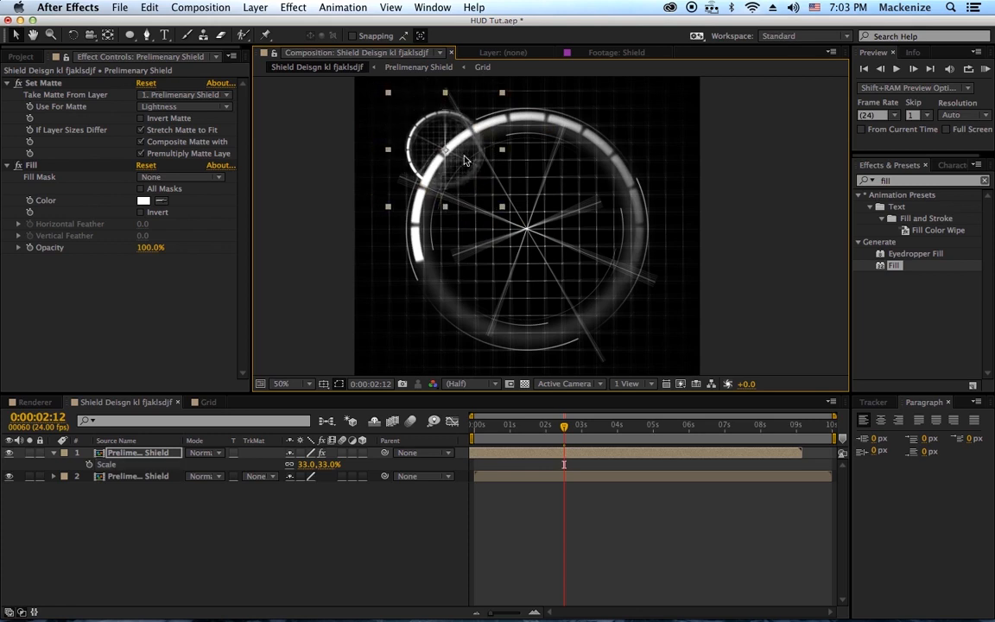
- Set the small shield's Fill color to R 3, G 3, B 3 for an over-bright white
click(144, 202)
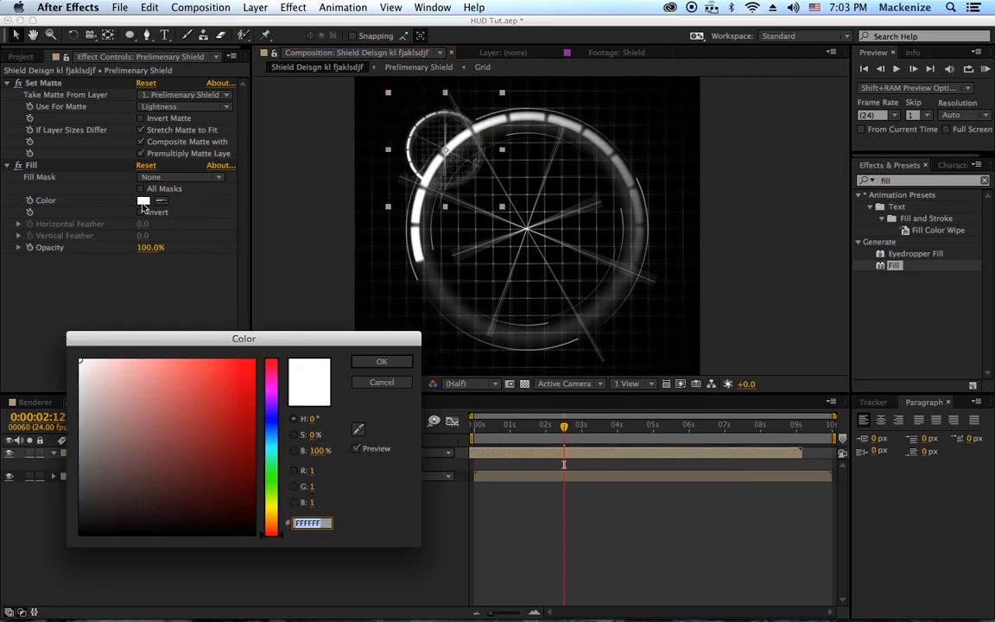
click(312, 471)
text(3)
key(Tab)
text(3)
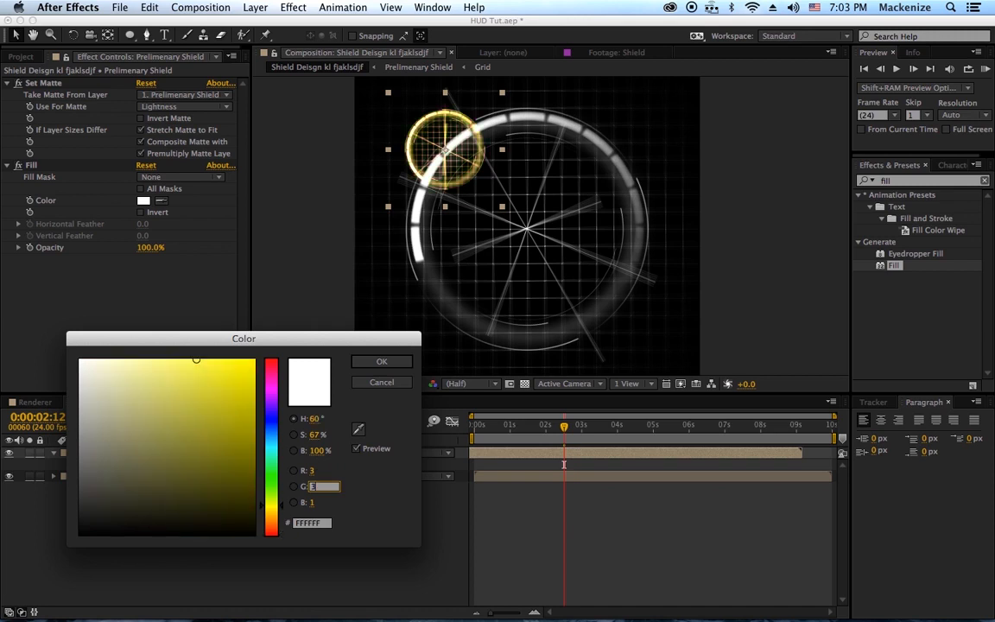
key(Tab)
text(3)
key(Return)
click(640, 515)
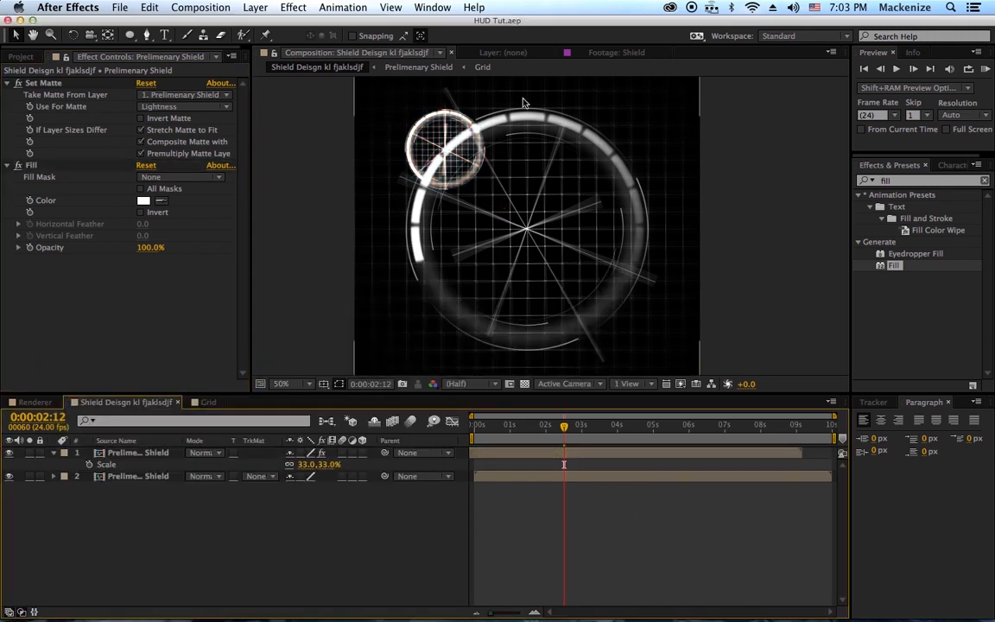
- Compare the Shield composition with the Shield reference footage
click(614, 54)
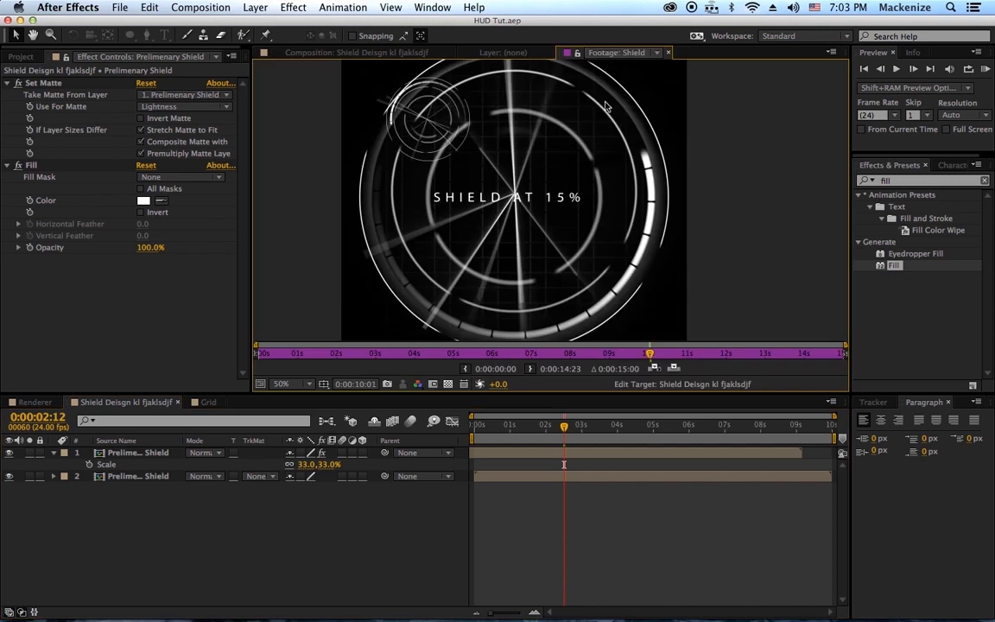
click(343, 55)
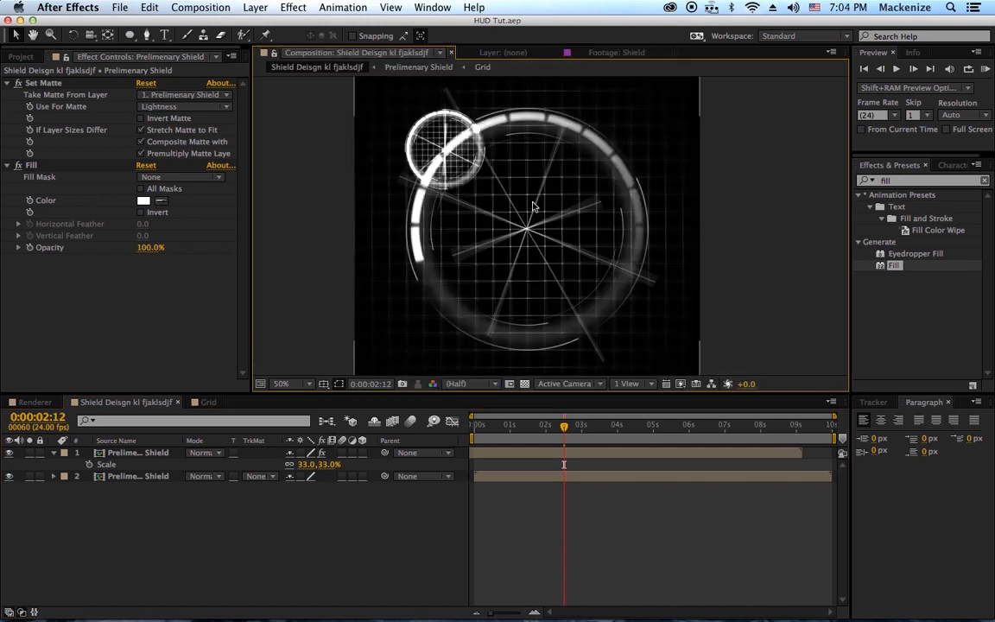
click(609, 54)
click(344, 55)
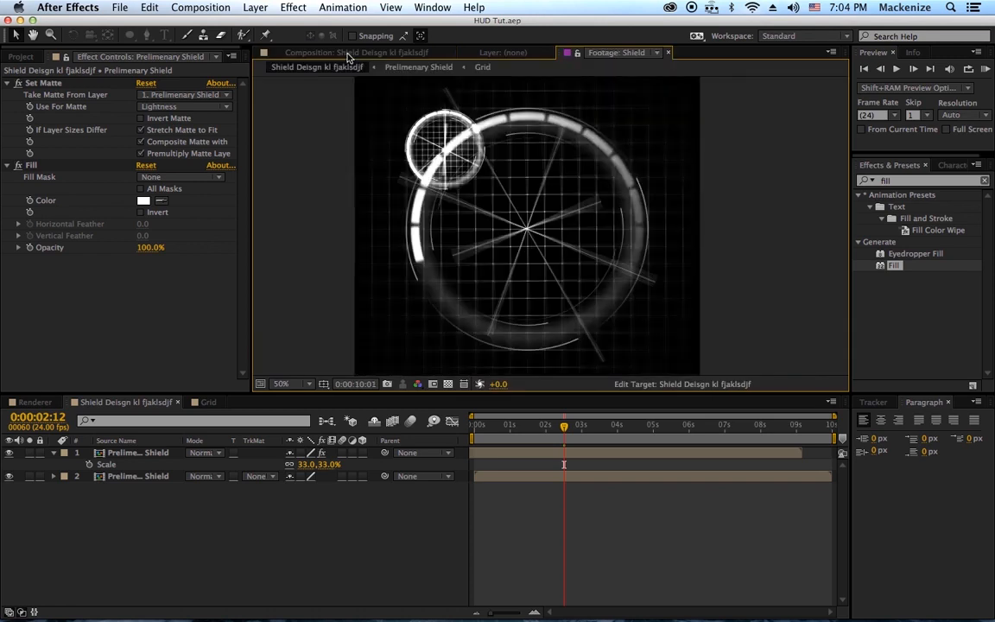